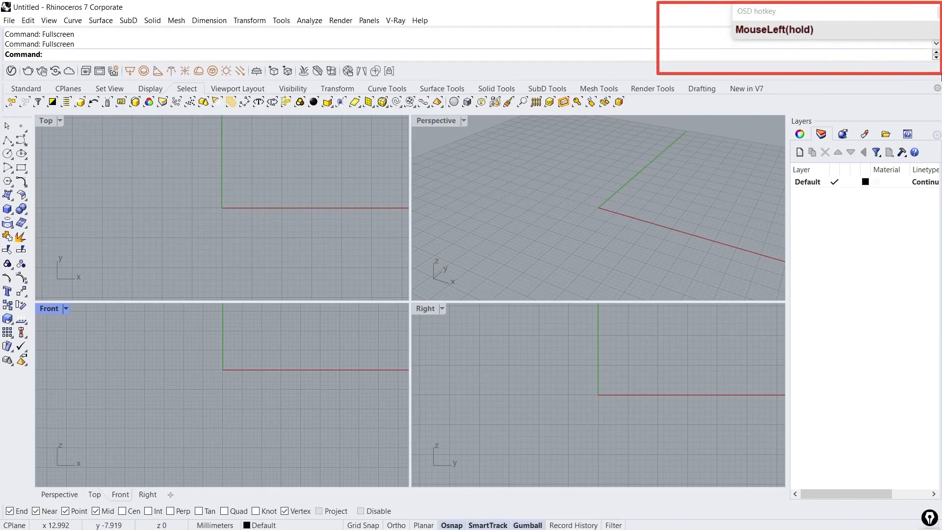
pyautogui.moveTo(2, 29); pyautogui.dragTo(409, 63)
pyautogui.moveTo(488, 260)
pyautogui.mouseDown()
pyautogui.moveTo(614, 86)
pyautogui.moveTo(669, 83)
pyautogui.mouseUp()
pyautogui.moveTo(317, 244); pyautogui.dragTo(181, 69)
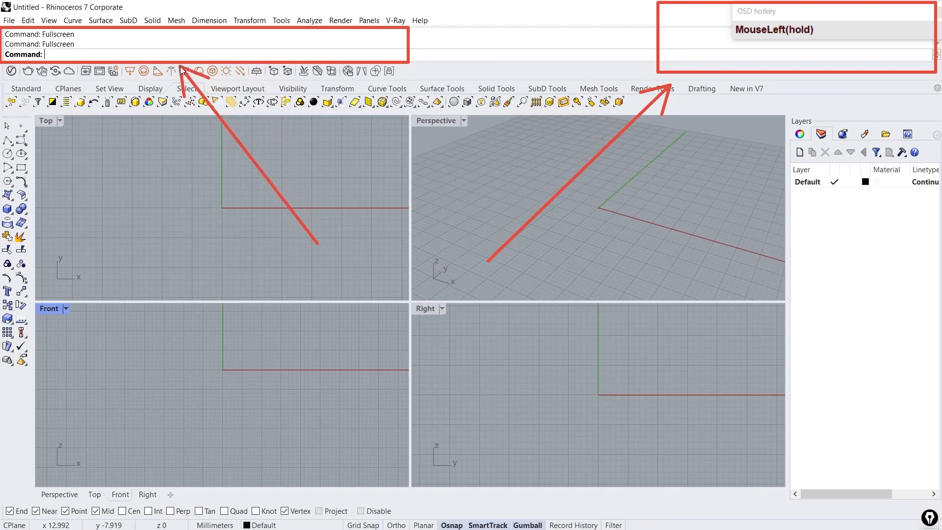
pyautogui.moveTo(881, 249); pyautogui.dragTo(889, 489)
pyautogui.hotkey('ctrl', 'shift', 'e')
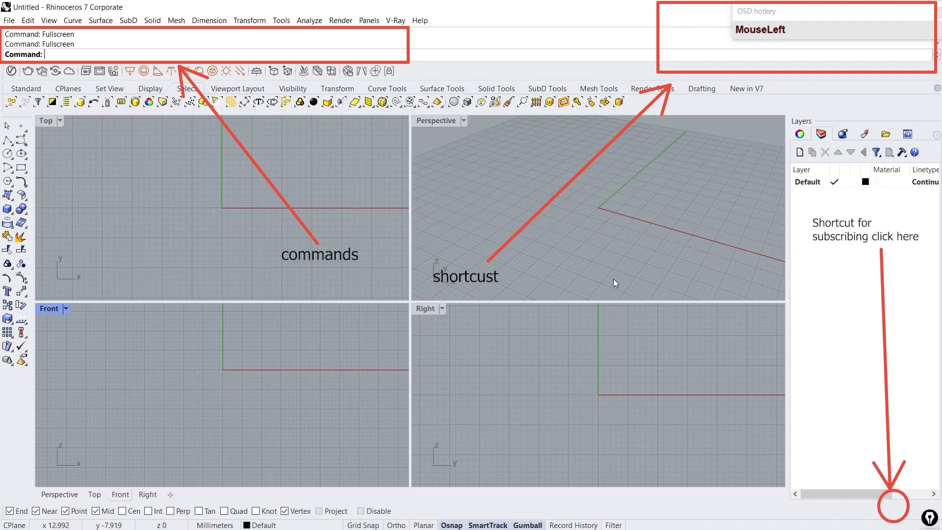
pyautogui.hotkey('ctrl', 'shift', 'd')
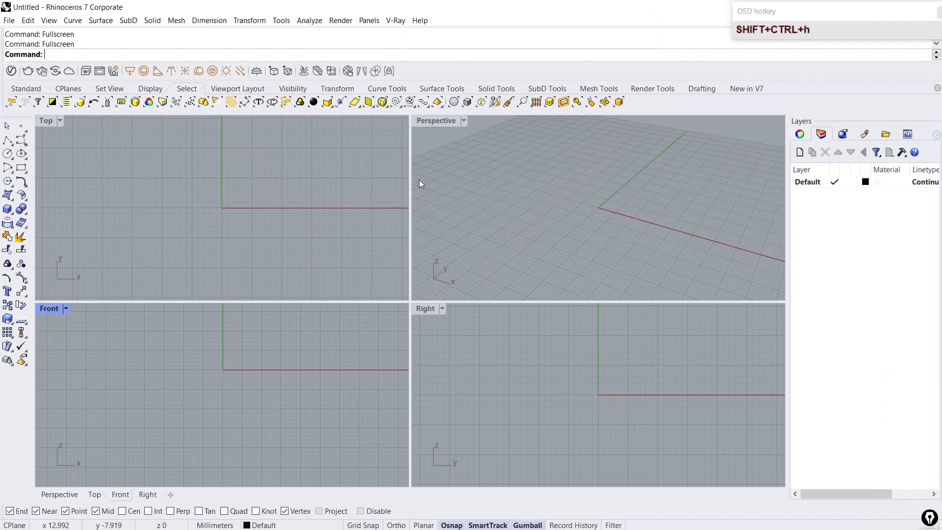
# Step: Open the keyboard shortcut options and examine the command macros assigned to Ctrl+B, Ctrl+E, Ctrl+K, Ctrl+M and Ctrl+R
pyautogui.write('Options')
pyautogui.press('Return')
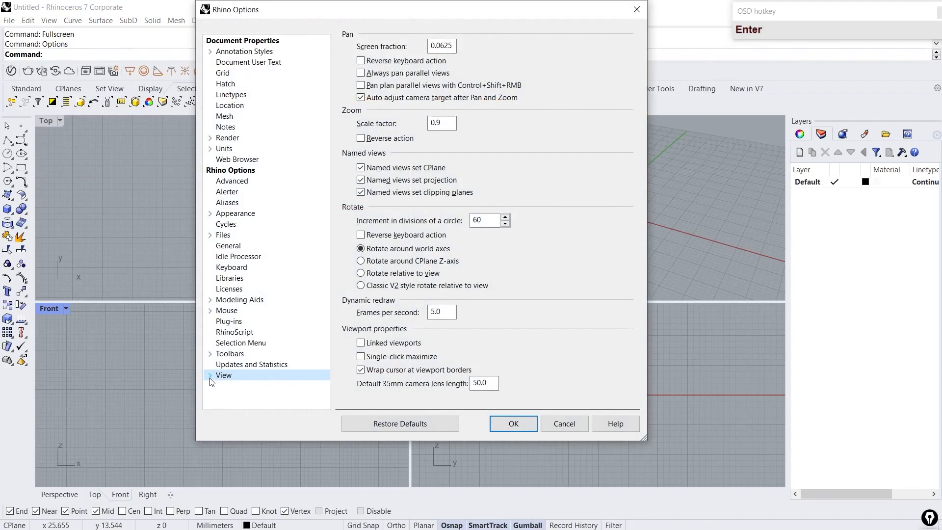
pyautogui.moveTo(205, 260); pyautogui.dragTo(251, 274)
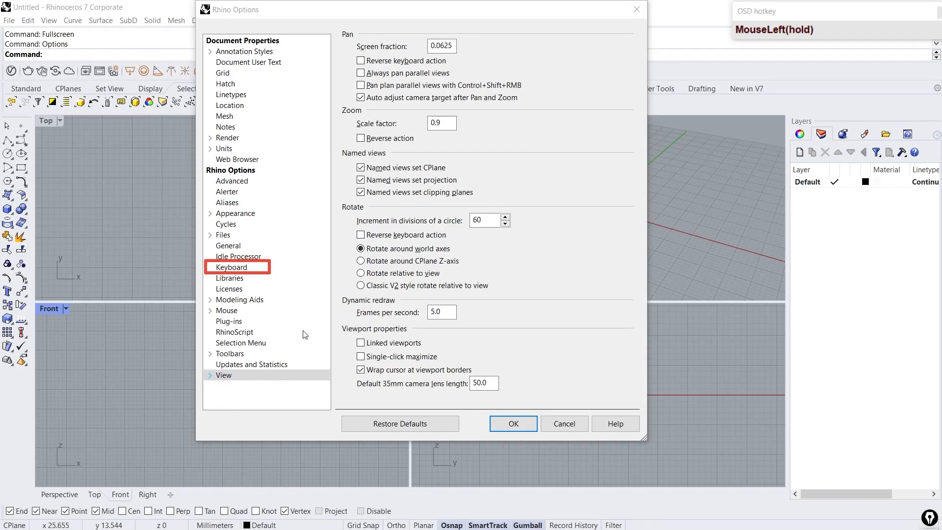
pyautogui.hotkey('ctrl', 'shift', 'd')
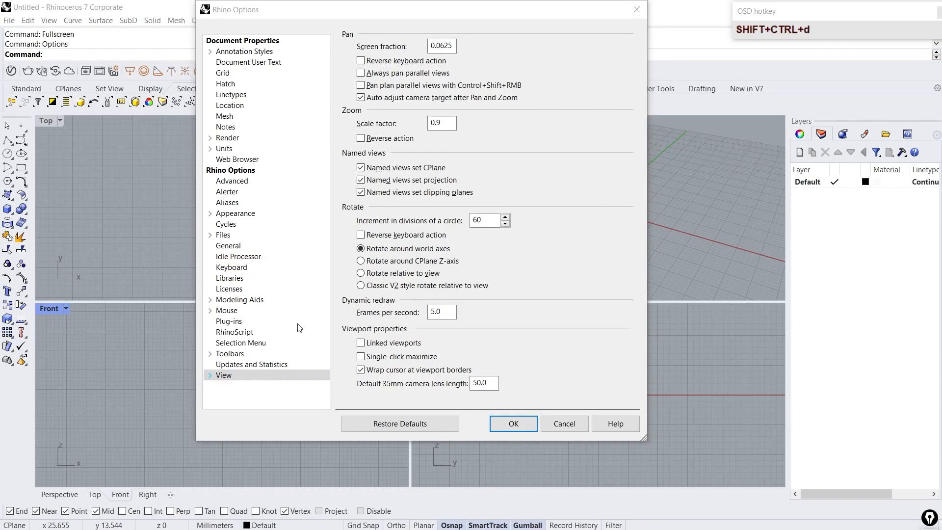
pyautogui.click(231, 267)
pyautogui.moveTo(635, 86); pyautogui.dragTo(646, 168)
pyautogui.moveTo(338, 122); pyautogui.dragTo(472, 131)
pyautogui.moveTo(420, 161); pyautogui.dragTo(484, 167)
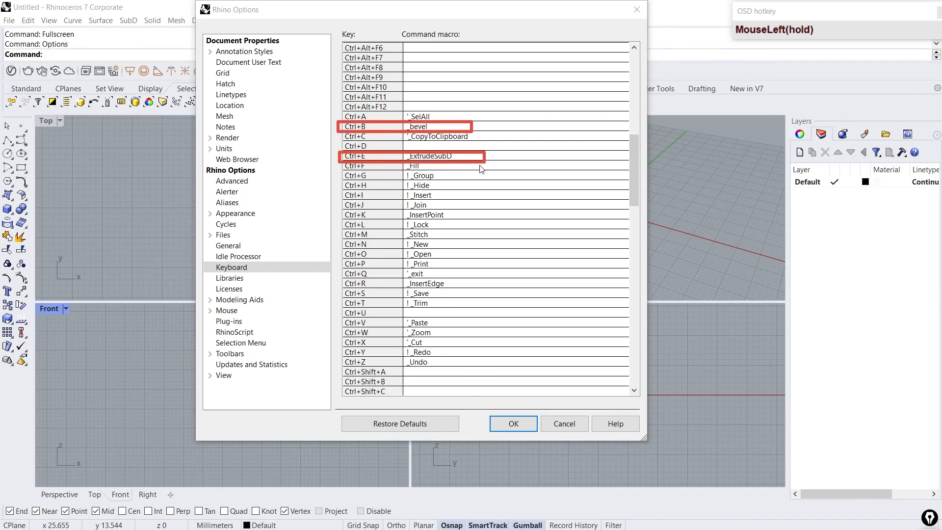
pyautogui.moveTo(377, 224); pyautogui.dragTo(471, 223)
pyautogui.moveTo(333, 228); pyautogui.dragTo(453, 240)
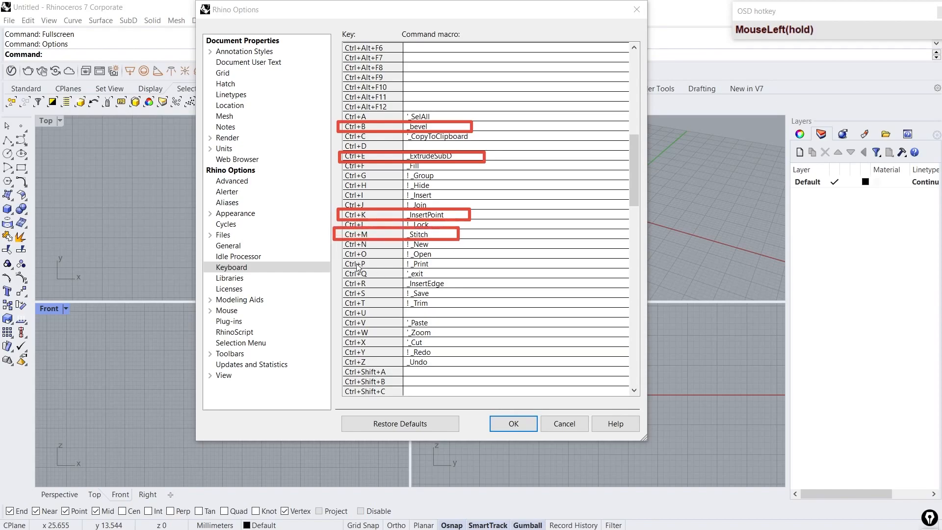
pyautogui.moveTo(342, 278); pyautogui.dragTo(475, 290)
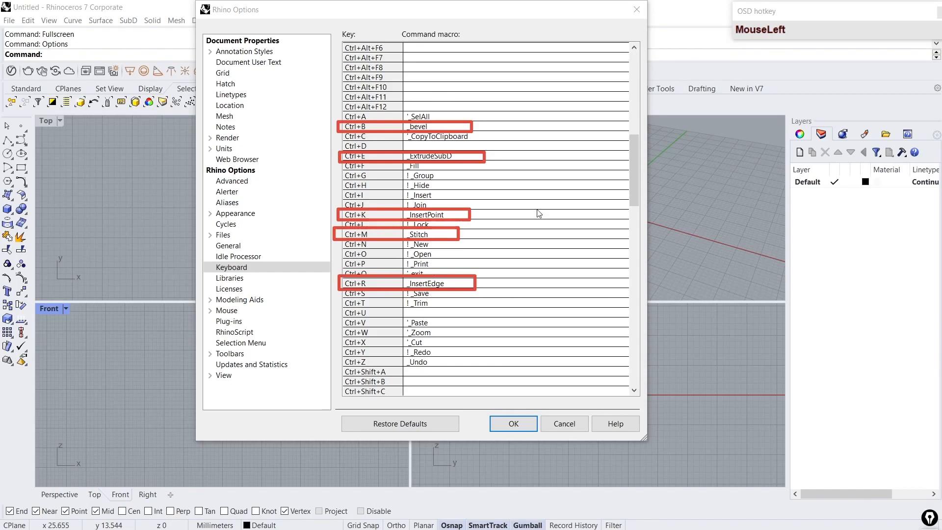
pyautogui.hotkey('ctrl', 'shift', 'd')
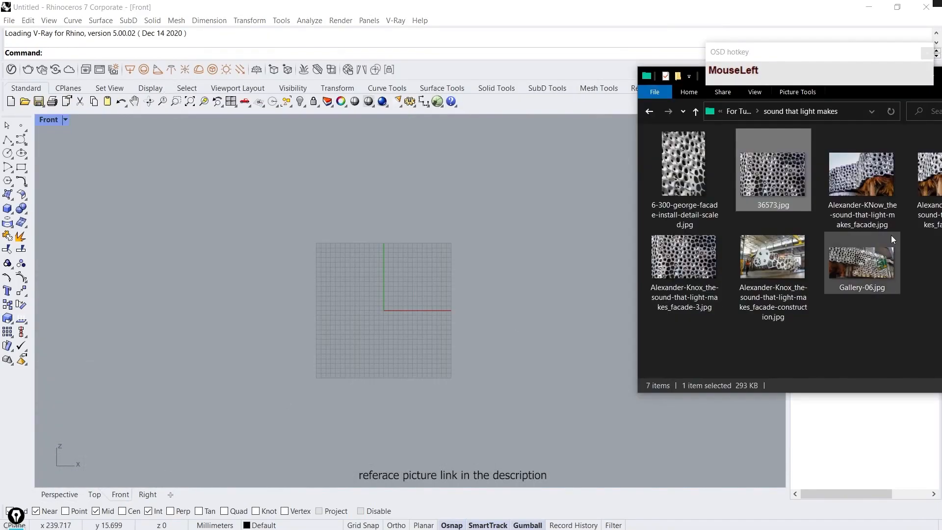
# Step: Place the reference image 36573.jpg as a picture in the Front view
pyautogui.click(774, 155)
pyautogui.moveTo(381, 257); pyautogui.dragTo(382, 257)
pyautogui.click(446, 300)
pyautogui.scroll(-11, 436, 318)
pyautogui.click(261, 179)
pyautogui.click(723, 417)
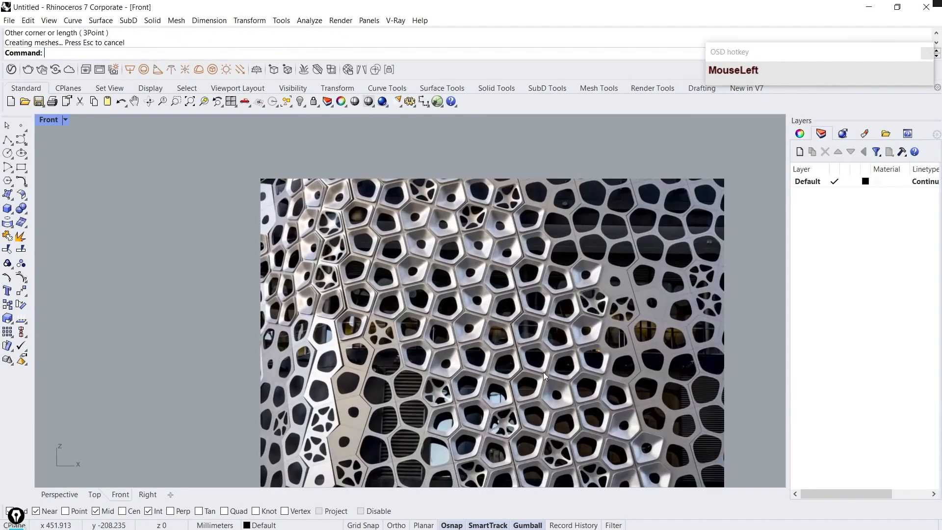
# Step: Move the reference picture up and to the left in the Front view and lock it
pyautogui.moveTo(546, 373); pyautogui.dragTo(484, 315)
pyautogui.click(679, 307)
pyautogui.moveTo(655, 299); pyautogui.dragTo(654, 324, button='right')
pyautogui.click(526, 257)
pyautogui.write('lock')
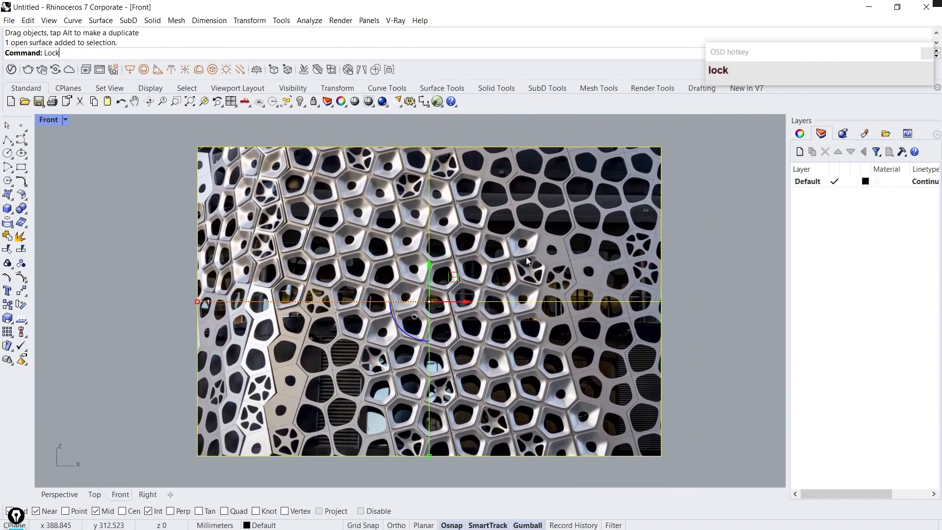
pyautogui.press('Return')
# Step: Draw a vertical polyline about 220 mm long from a lower-left panel corner in the picture to the height of an upper corner
pyautogui.click(7, 140)
pyautogui.scroll(3, 425, 432)
pyautogui.moveTo(392, 277); pyautogui.dragTo(403, 299, button='right')
pyautogui.scroll(-4, 391, 321)
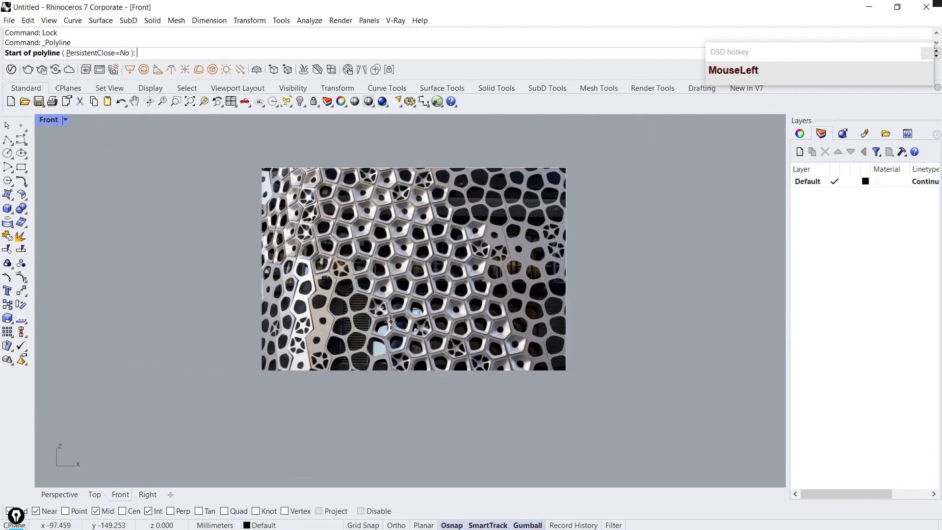
pyautogui.scroll(6, 359, 332)
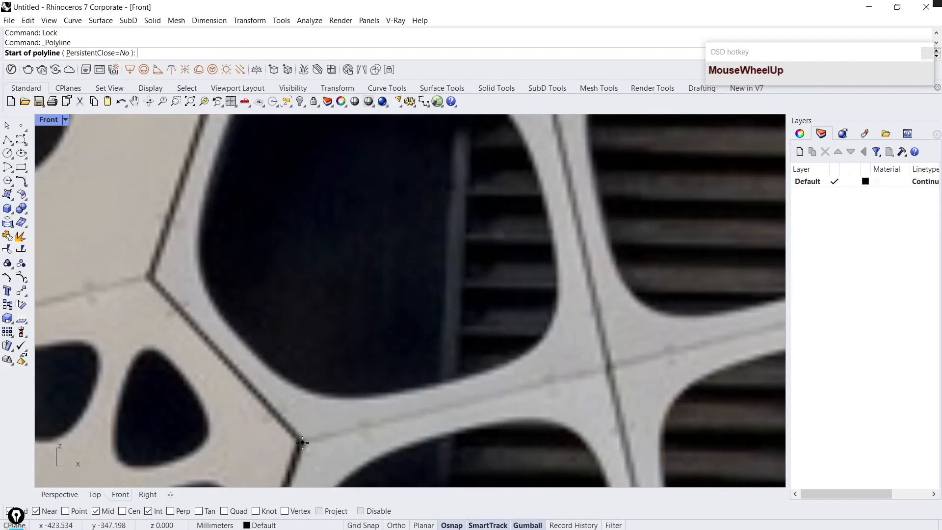
pyautogui.click(302, 443)
pyautogui.scroll(-3, 304, 389)
pyautogui.scroll(5, 319, 196)
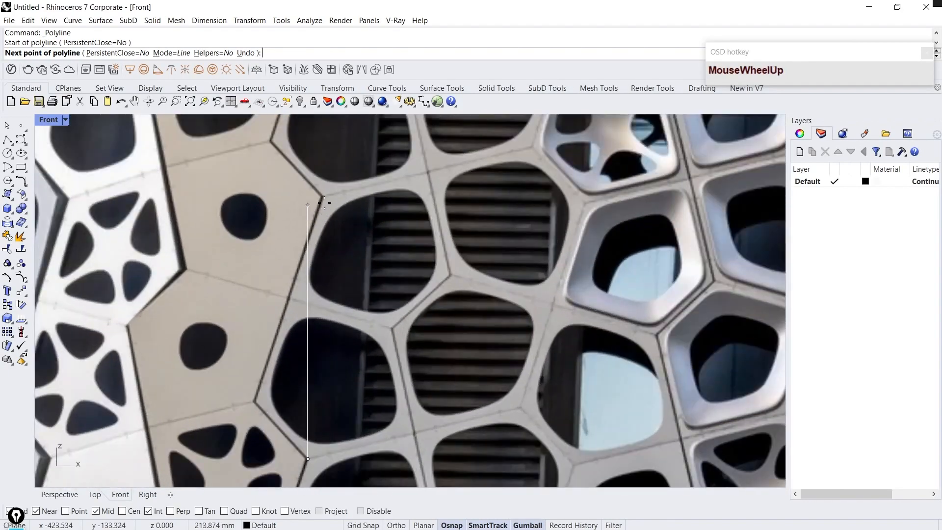
pyautogui.click(323, 190)
pyautogui.rightClick(321, 195)
pyautogui.scroll(-8, 321, 198)
pyautogui.scroll(4, 308, 344)
# Step: Draw a horizontal polyline about 225 mm long from the panel's left corner to the level of its right corner
pyautogui.rightClick(308, 345)
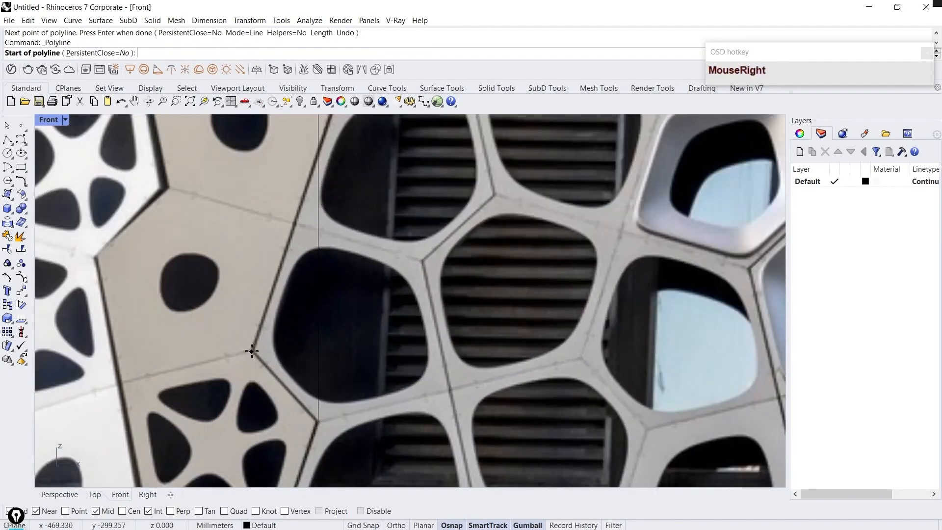
pyautogui.click(254, 351)
pyautogui.keyDown('shift'); pyautogui.scroll(-8, 279, 372); pyautogui.keyUp('shift')
pyautogui.keyDown('shift'); pyautogui.scroll(1, 457, 365); pyautogui.keyUp('shift')
pyautogui.keyDown('shift'); pyautogui.scroll(8, 368, 366); pyautogui.keyUp('shift')
pyautogui.press('Tab')
pyautogui.scroll(10, 384, 367)
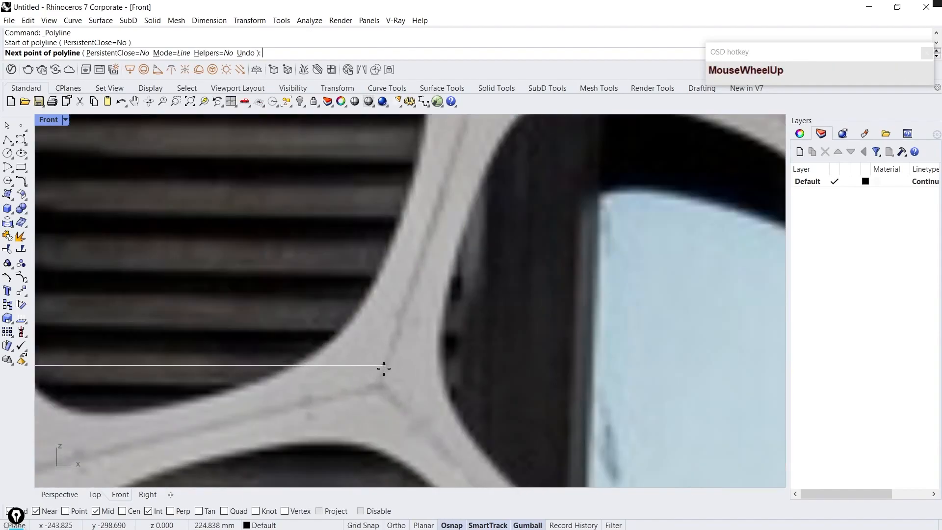
pyautogui.click(384, 368)
pyautogui.rightClick(383, 369)
pyautogui.scroll(-14, 384, 368)
pyautogui.scroll(-12, 384, 369)
# Step: Unlock the reference picture and delete it
pyautogui.click(465, 287)
pyautogui.write('unloc')
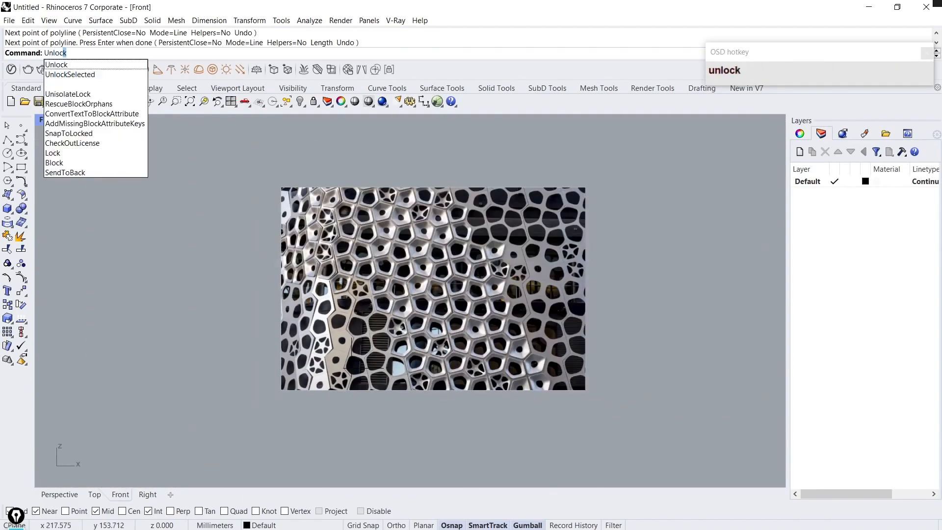
pyautogui.write('k')
pyautogui.press('Return')
pyautogui.click(466, 287)
pyautogui.press('Delete')
# Step: Select the vertical and horizontal lines and move them together nearer to the construction plane grid
pyautogui.moveTo(356, 388); pyautogui.dragTo(267, 273)
pyautogui.moveTo(400, 358); pyautogui.dragTo(432, 313)
pyautogui.scroll(8, 431, 313)
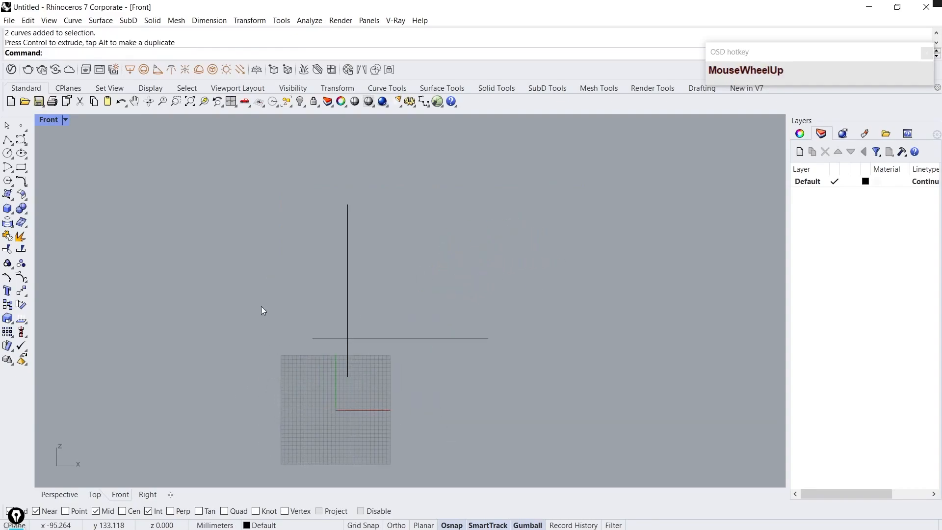
pyautogui.moveTo(261, 309); pyautogui.dragTo(265, 349, button='right')
# Step: Connect the vertical line's lower end to both ends of the horizontal line with two polylines
pyautogui.click(7, 139)
pyautogui.scroll(4, 315, 381)
pyautogui.click(329, 377)
pyautogui.click(382, 436)
pyautogui.rightClick(381, 439)
pyautogui.rightClick(380, 439)
pyautogui.moveTo(380, 440); pyautogui.dragTo(298, 441, button='right')
pyautogui.scroll(4, 298, 443)
pyautogui.click(299, 434)
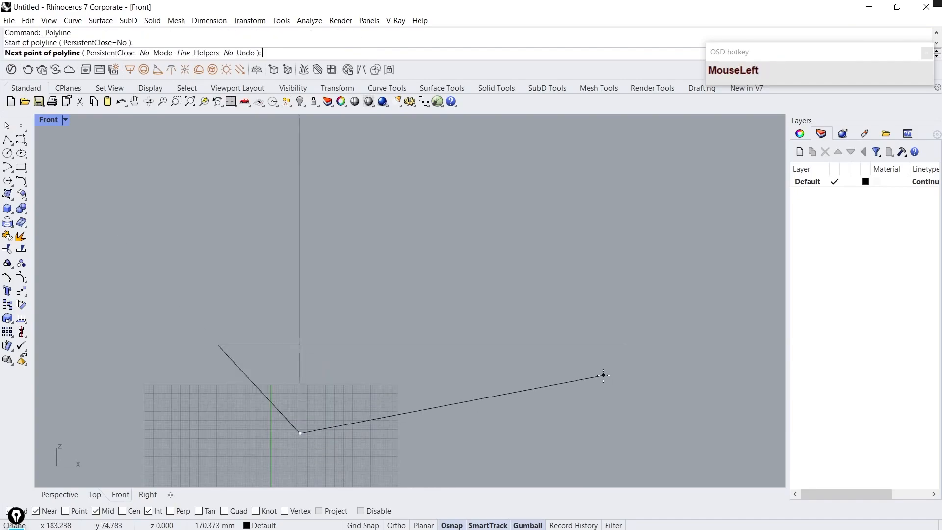
pyautogui.click(624, 347)
pyautogui.rightClick(621, 347)
# Step: Draw a polyline from the horizontal line's left end to the vertical line's upper end
pyautogui.scroll(-10, 496, 250)
pyautogui.moveTo(494, 247); pyautogui.dragTo(500, 299, button='right')
pyautogui.scroll(6, 461, 320)
pyautogui.rightClick(383, 388)
pyautogui.click(365, 410)
pyautogui.click(419, 205)
pyautogui.rightClick(419, 207)
# Step: Copy the long left slanted line from the horizontal line's left end to its right end
pyautogui.moveTo(366, 313); pyautogui.dragTo(299, 314, button='right')
pyautogui.moveTo(332, 295); pyautogui.dragTo(298, 311)
pyautogui.press('Return')
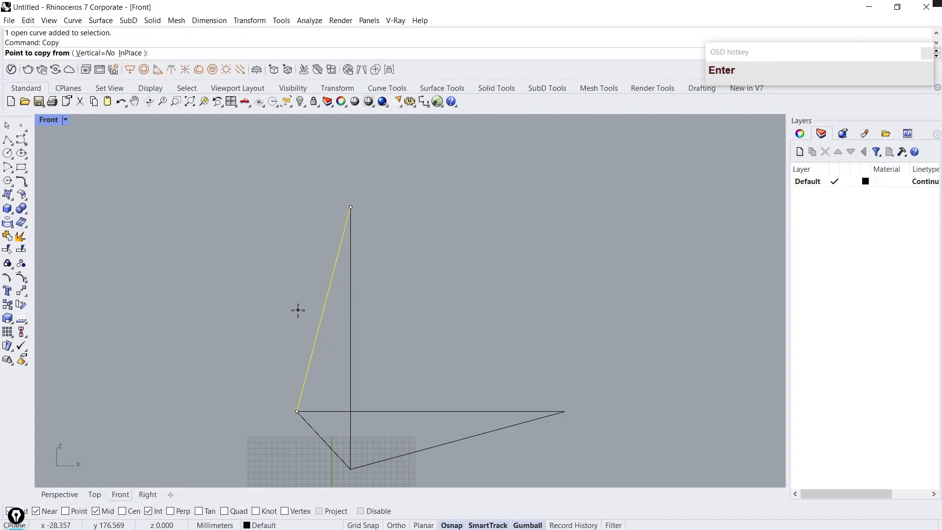
pyautogui.click(297, 411)
pyautogui.click(564, 411)
pyautogui.rightClick(564, 409)
pyautogui.moveTo(513, 397); pyautogui.dragTo(475, 398, button='right')
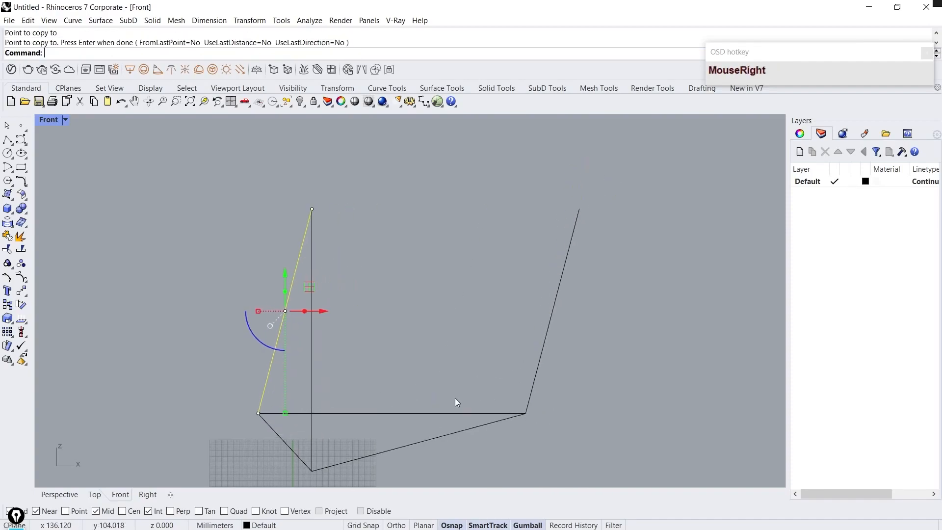
# Step: Copy the lower slanted line from the vertical line's bottom end to its top end
pyautogui.scroll(-4, 450, 399)
pyautogui.press('Escape')
pyautogui.click(404, 432)
pyautogui.write('copy')
pyautogui.press('Return')
pyautogui.click(359, 445)
pyautogui.click(359, 274)
pyautogui.press('Escape')
# Step: Delete the vertical and horizontal construction lines
pyautogui.moveTo(356, 396); pyautogui.dragTo(354, 394)
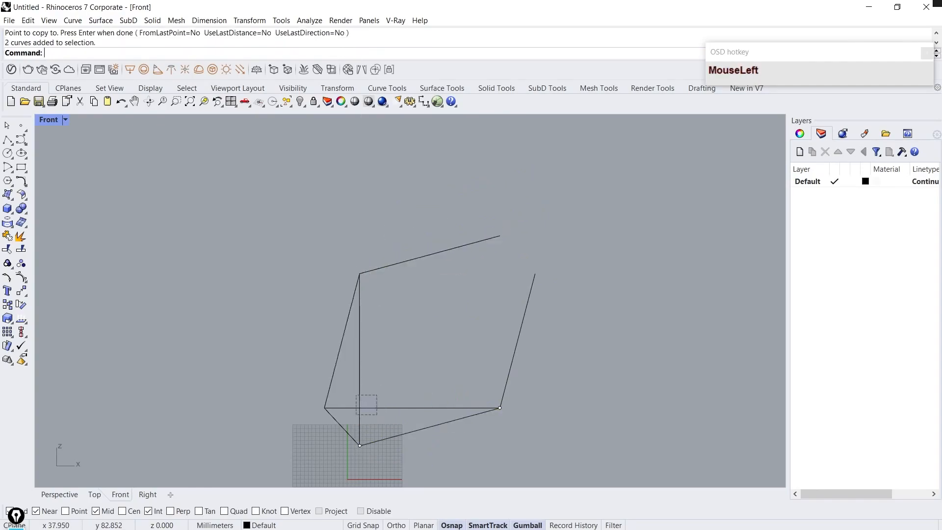
pyautogui.press('Delete')
# Step: Join the slanted lines into one curve and close it with CloseCrv to complete the hexagon
pyautogui.moveTo(438, 375); pyautogui.dragTo(380, 366, button='right')
pyautogui.moveTo(515, 461); pyautogui.dragTo(247, 216)
pyautogui.write("joi'")
pyautogui.press('Return')
pyautogui.write('jo')
pyautogui.press('Return')
pyautogui.write('closec')
pyautogui.press('Return')
pyautogui.click(129, 197)
pyautogui.moveTo(813, 49); pyautogui.dragTo(822, 8)
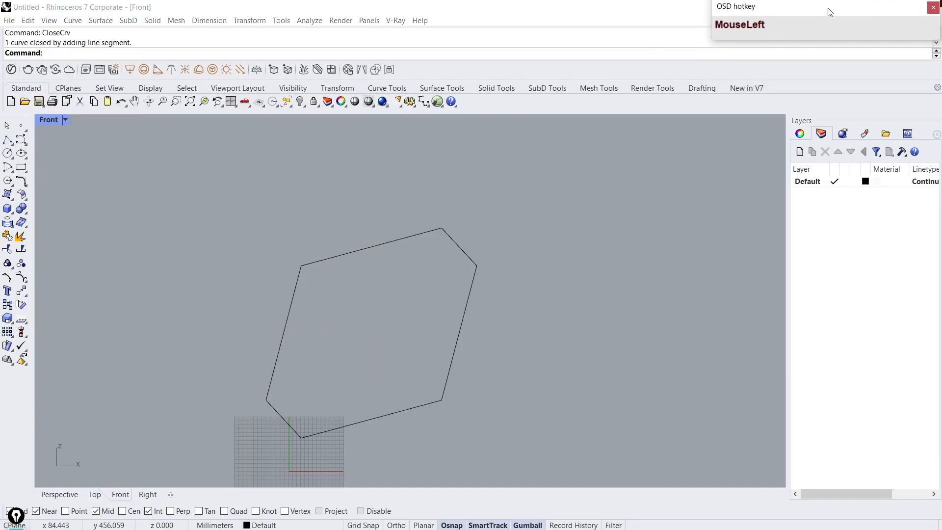
# Step: Draw lines inward from the midpoints of the hexagon's long lower and left edges, perpendicular to them, so that they cross
pyautogui.click(7, 139)
pyautogui.scroll(3, 338, 387)
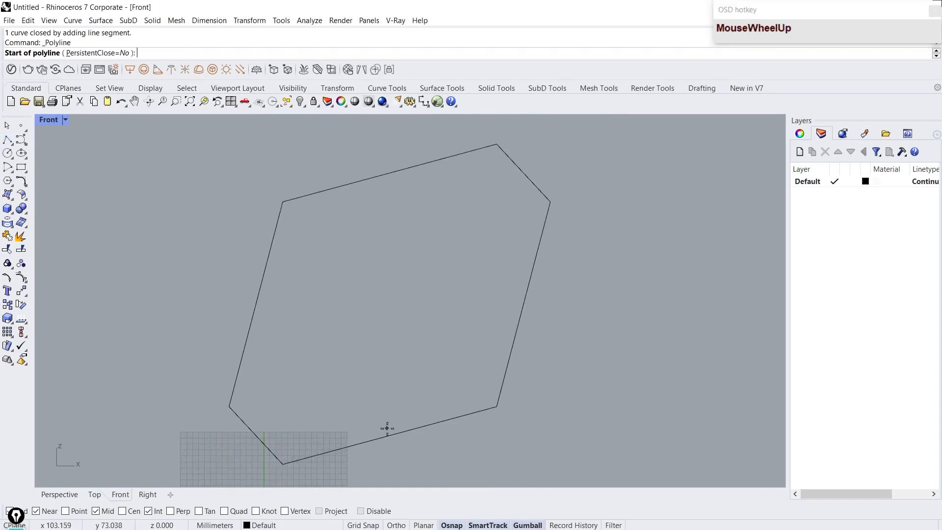
pyautogui.click(389, 435)
pyautogui.click(345, 268)
pyautogui.rightClick(312, 317)
pyautogui.rightClick(263, 280)
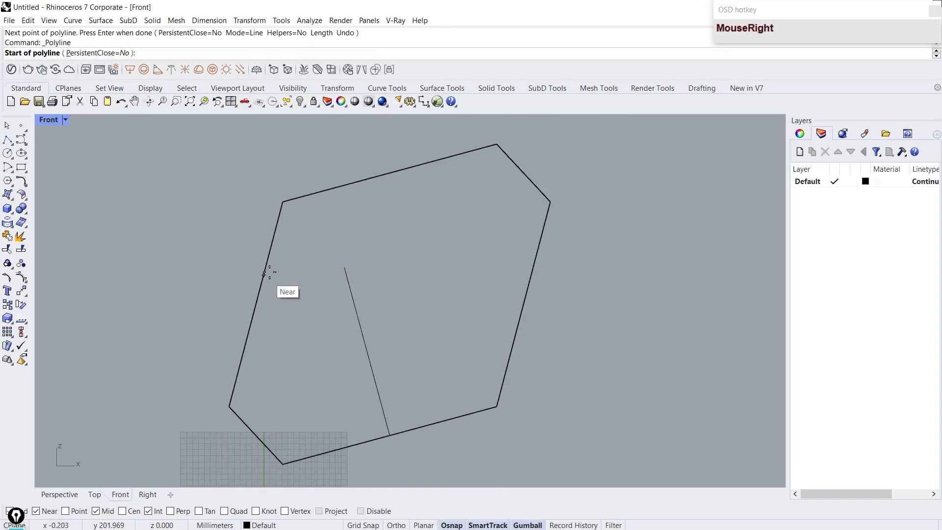
pyautogui.click(256, 304)
pyautogui.click(398, 344)
pyautogui.rightClick(392, 274)
# Step: Draw two crossing lines inward from the midpoints of the hexagon's long upper and right edges
pyautogui.rightClick(385, 216)
pyautogui.click(390, 172)
pyautogui.click(426, 307)
pyautogui.rightClick(466, 309)
pyautogui.rightClick(500, 309)
pyautogui.click(523, 307)
pyautogui.click(374, 265)
pyautogui.rightClick(375, 267)
pyautogui.scroll(-3, 383, 269)
# Step: Connect the two inner crossing points with a short diagonal polyline
pyautogui.rightClick(383, 269)
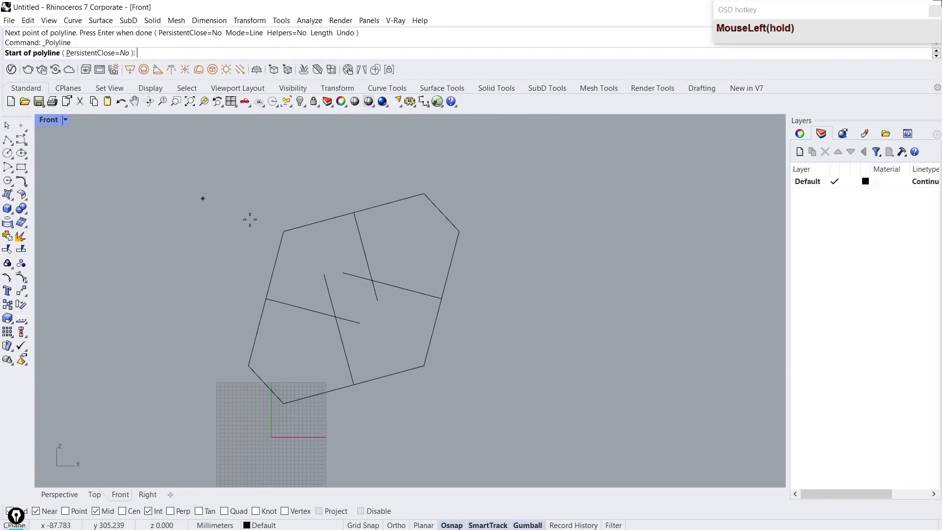
pyautogui.scroll(4, 393, 273)
pyautogui.click(337, 330)
pyautogui.click(394, 276)
pyautogui.rightClick(390, 309)
# Step: Trim the four inner lines' ends that overhang the two crossing points
pyautogui.moveTo(389, 320); pyautogui.dragTo(421, 307, button='right')
pyautogui.moveTo(430, 328); pyautogui.dragTo(324, 228)
pyautogui.write('tr')
pyautogui.press('Return')
pyautogui.scroll(6, 443, 295)
pyautogui.moveTo(441, 292); pyautogui.dragTo(414, 275)
pyautogui.moveTo(373, 362); pyautogui.dragTo(342, 336)
pyautogui.moveTo(346, 231); pyautogui.dragTo(331, 210)
pyautogui.moveTo(309, 263); pyautogui.dragTo(251, 224)
pyautogui.scroll(-10, 394, 291)
pyautogui.press('Escape')
pyautogui.press('Escape')
# Step: Split the outer hexagon where the five inner dividing lines meet it, using those lines as cutting objects
pyautogui.moveTo(375, 268); pyautogui.dragTo(443, 292, button='right')
pyautogui.moveTo(602, 461); pyautogui.dragTo(411, 238)
pyautogui.moveTo(491, 251); pyautogui.dragTo(467, 243, button='right')
pyautogui.scroll(4, 466, 243)
pyautogui.press('Escape')
pyautogui.click(545, 296)
pyautogui.moveTo(546, 295); pyautogui.dragTo(518, 281, button='right')
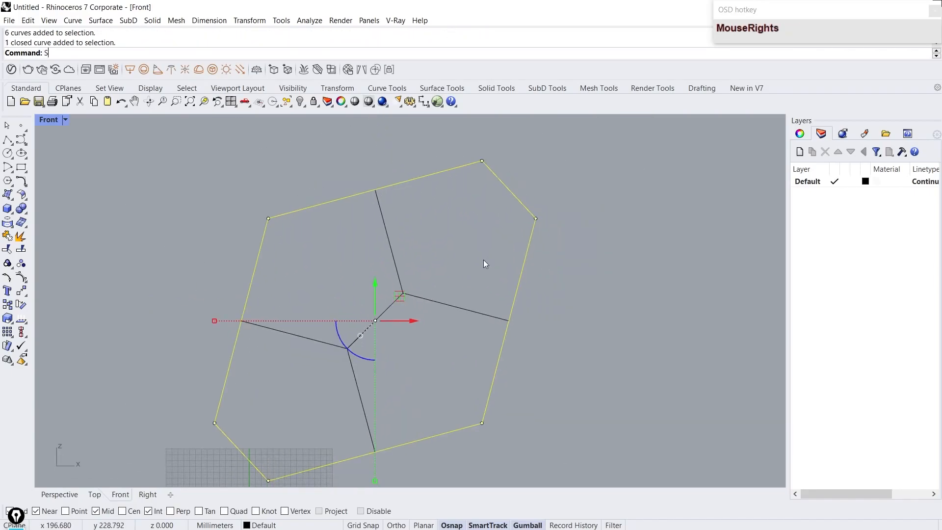
pyautogui.press('Return')
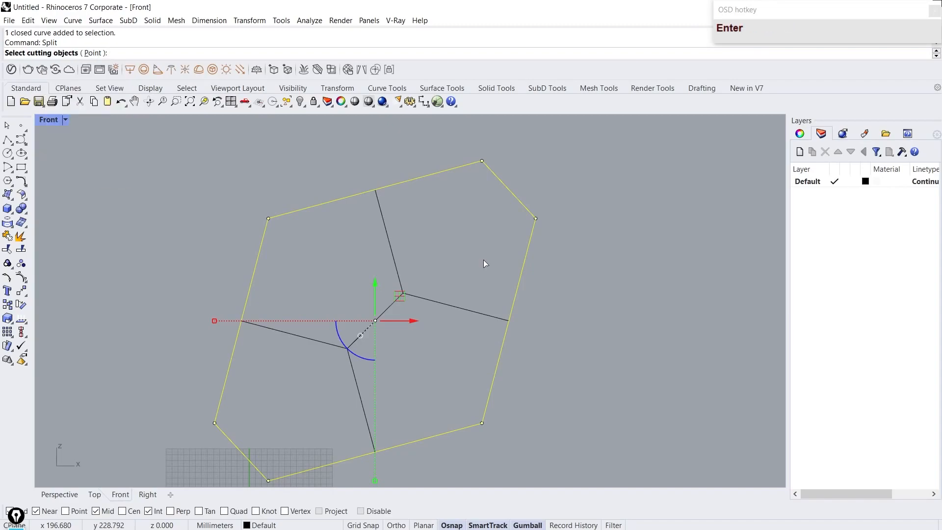
pyautogui.moveTo(457, 357); pyautogui.dragTo(341, 268)
pyautogui.rightClick(340, 268)
# Step: Duplicate the five inner dividing lines in place so neighbouring cells each get their own edge
pyautogui.click(582, 283)
pyautogui.click(519, 283)
pyautogui.click(493, 393)
pyautogui.press('Escape')
pyautogui.moveTo(431, 360); pyautogui.dragTo(318, 278)
pyautogui.hotkey('ctrl', 'c')
pyautogui.hotkey('ctrl', 'v')
pyautogui.click(318, 284)
pyautogui.click(528, 254)
pyautogui.press('Escape')
# Step: Join the upper-right outline piece with its two adjacent inner lines into a closed cell curve
pyautogui.press('Return')
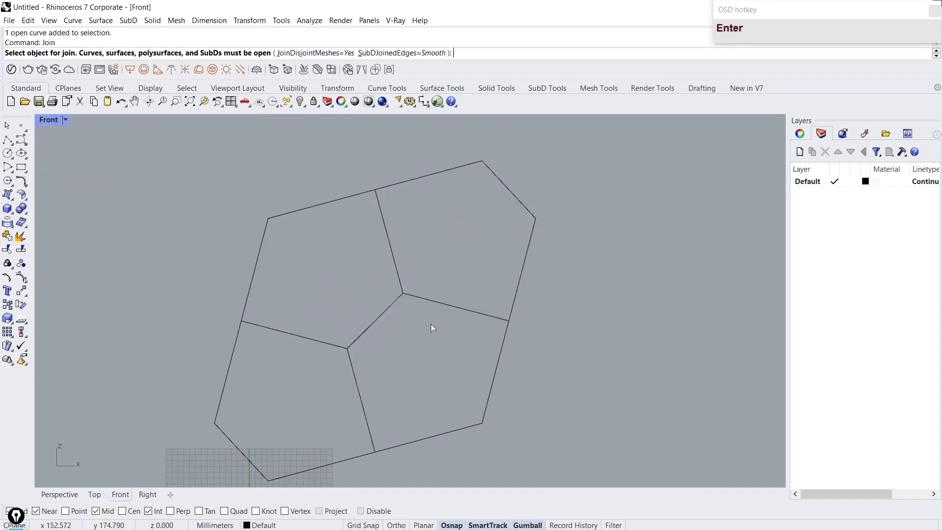
pyautogui.click(532, 208)
pyautogui.click(495, 317)
pyautogui.click(548, 338)
pyautogui.click(412, 273)
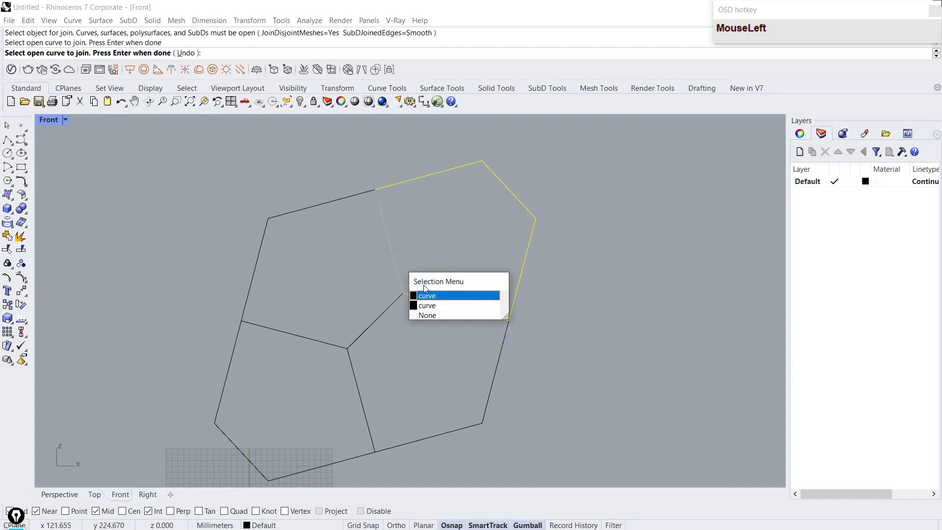
pyautogui.click(432, 295)
pyautogui.scroll(-6, 466, 243)
pyautogui.scroll(4, 460, 308)
# Step: Join the lower-right outline piece with the diagonal and its two adjacent inner lines into a closed cell
pyautogui.press('Return')
pyautogui.click(494, 317)
pyautogui.scroll(2, 414, 337)
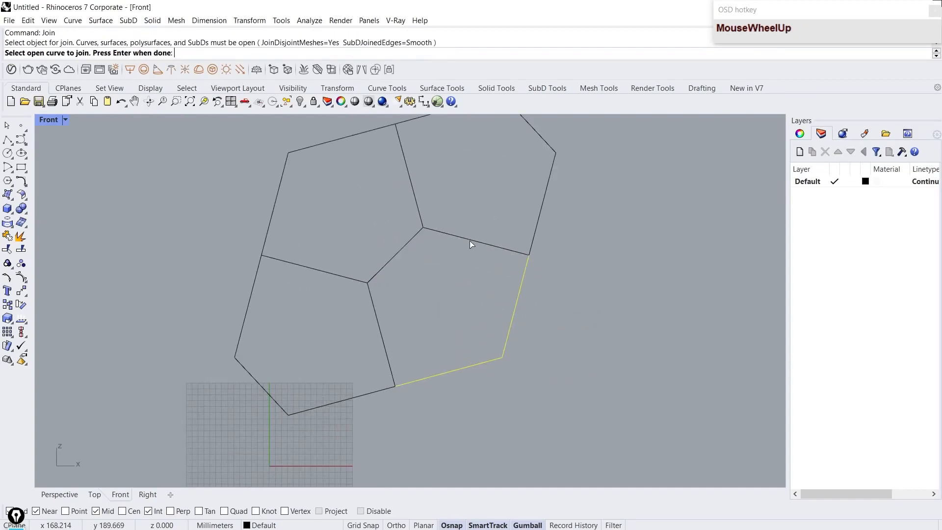
pyautogui.click(396, 254)
pyautogui.click(443, 279)
pyautogui.click(384, 335)
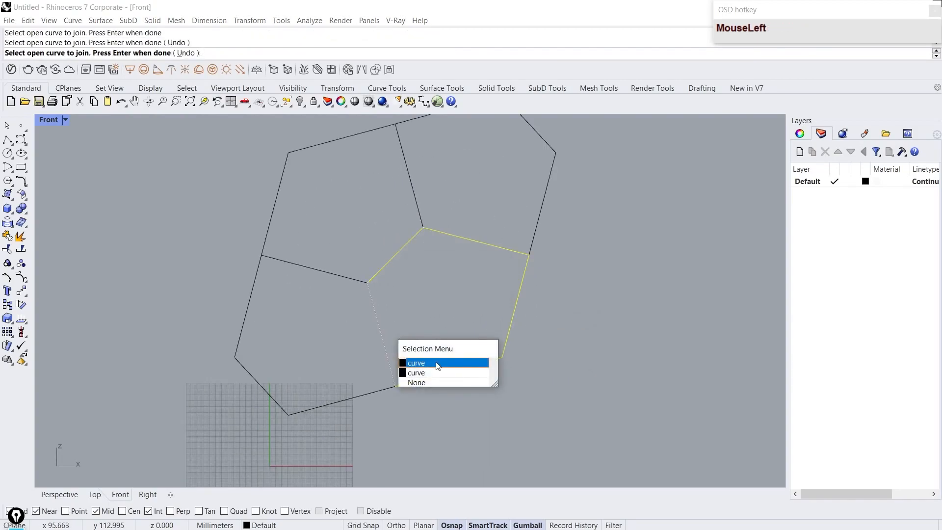
pyautogui.click(437, 365)
pyautogui.rightClick(352, 422)
pyautogui.rightClick(329, 435)
pyautogui.click(335, 402)
pyautogui.click(381, 335)
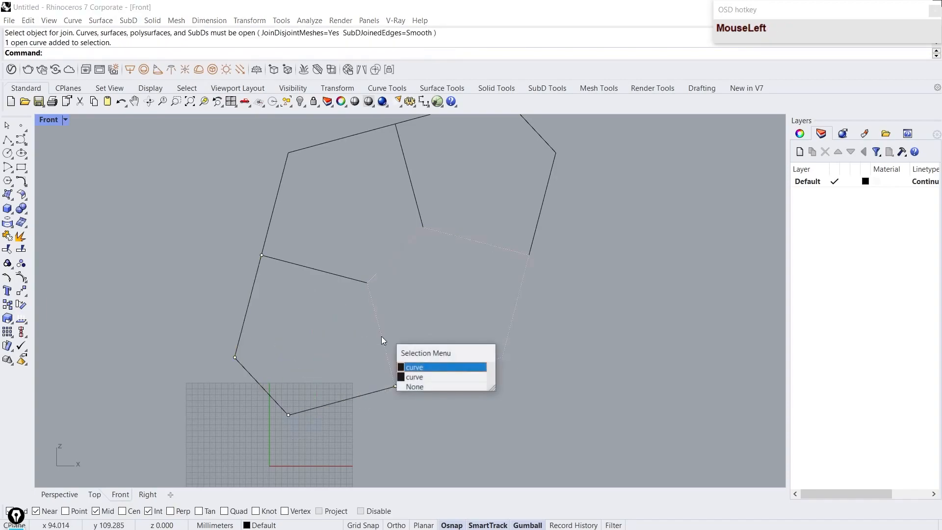
pyautogui.click(418, 378)
pyautogui.click(320, 293)
pyautogui.press('Escape')
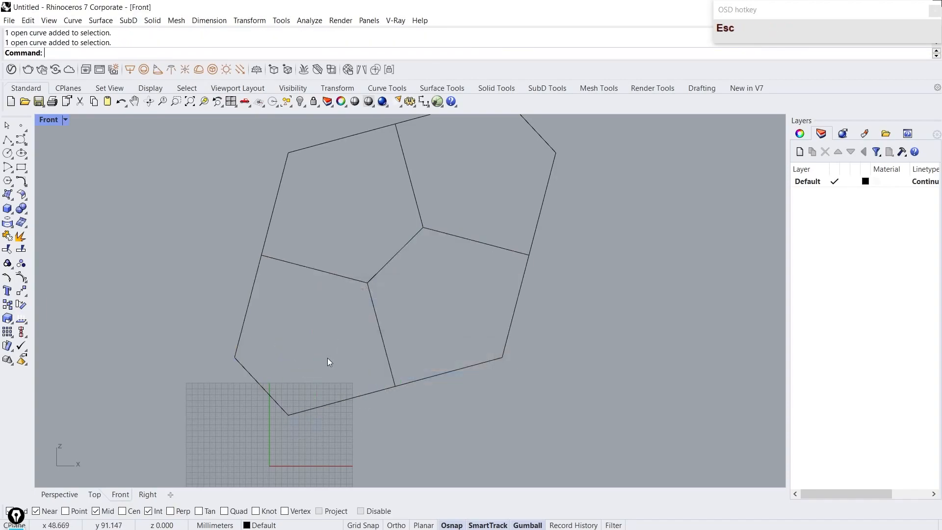
# Step: Join the lower-left outline piece with its two adjacent inner lines into a closed cell curve
pyautogui.rightClick(328, 358)
pyautogui.click(337, 401)
pyautogui.click(343, 278)
pyautogui.click(380, 301)
# Step: Join the upper-left outline piece with the diagonal and its two adjacent inner lines into a closed cell
pyautogui.moveTo(318, 196); pyautogui.dragTo(354, 304, button='right')
pyautogui.rightClick(354, 304)
pyautogui.click(322, 284)
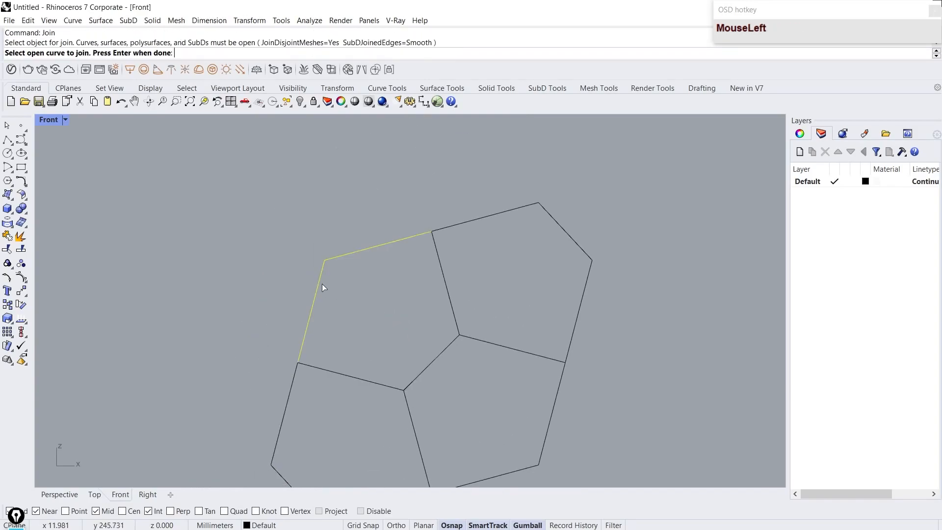
pyautogui.click(355, 376)
pyautogui.click(429, 364)
pyautogui.click(443, 286)
# Step: Test the joined cells by moving each of the four outward, away from its neighbours
pyautogui.scroll(-5, 443, 285)
pyautogui.scroll(1, 474, 263)
pyautogui.click(491, 238)
pyautogui.moveTo(476, 254); pyautogui.dragTo(557, 224)
pyautogui.moveTo(525, 433); pyautogui.dragTo(452, 385)
pyautogui.moveTo(462, 335); pyautogui.dragTo(607, 421)
pyautogui.moveTo(385, 435); pyautogui.dragTo(339, 388)
pyautogui.moveTo(375, 354); pyautogui.dragTo(299, 397)
pyautogui.moveTo(435, 379); pyautogui.dragTo(382, 312)
pyautogui.moveTo(391, 266); pyautogui.dragTo(363, 240)
pyautogui.click(462, 396)
# Step: Undo the four test moves of the cells
pyautogui.hotkey('ctrl', 'z')
pyautogui.hotkey('ctrl', 'z')
pyautogui.hotkey('ctrl', 'z')
pyautogui.hotkey('ctrl', 'z')
pyautogui.rightClick(460, 285)
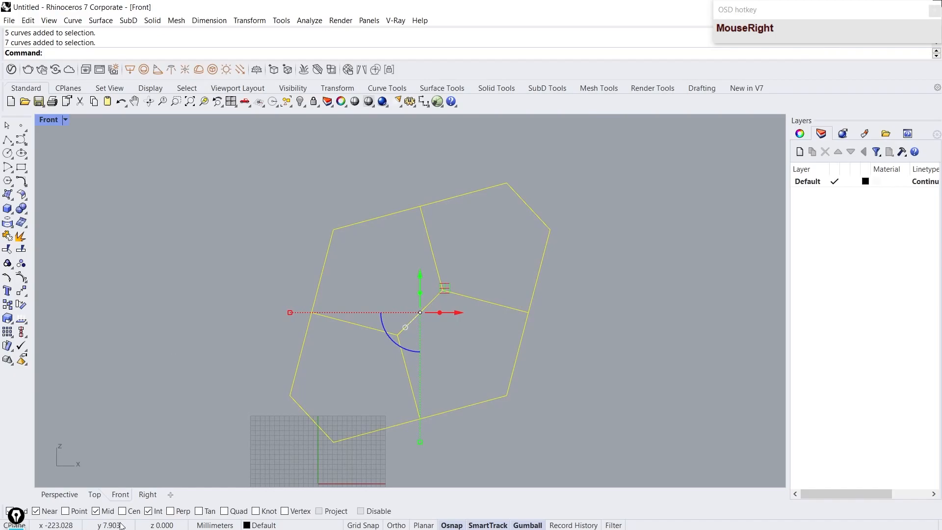
# Step: Switch to the reference image board and examine the seams between the facade's perforated panels up close
pyautogui.click(121, 524)
pyautogui.moveTo(420, 257); pyautogui.dragTo(533, 432, button='right')
pyautogui.scroll(5, 544, 314)
pyautogui.scroll(-8, 608, 378)
pyautogui.moveTo(525, 311); pyautogui.dragTo(361, 311)
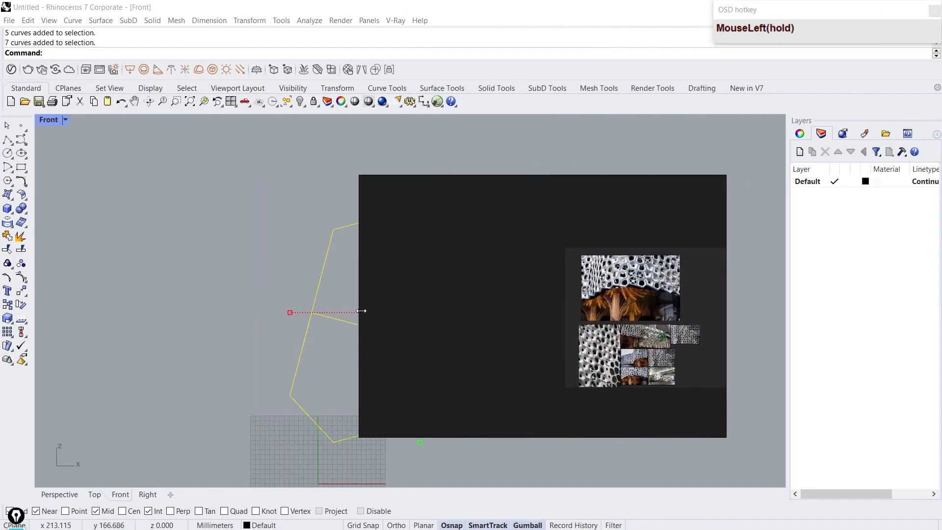
pyautogui.scroll(4, 521, 294)
pyautogui.scroll(-4, 522, 295)
pyautogui.scroll(4, 574, 372)
pyautogui.scroll(3, 575, 371)
pyautogui.scroll(-8, 528, 323)
pyautogui.scroll(8, 610, 417)
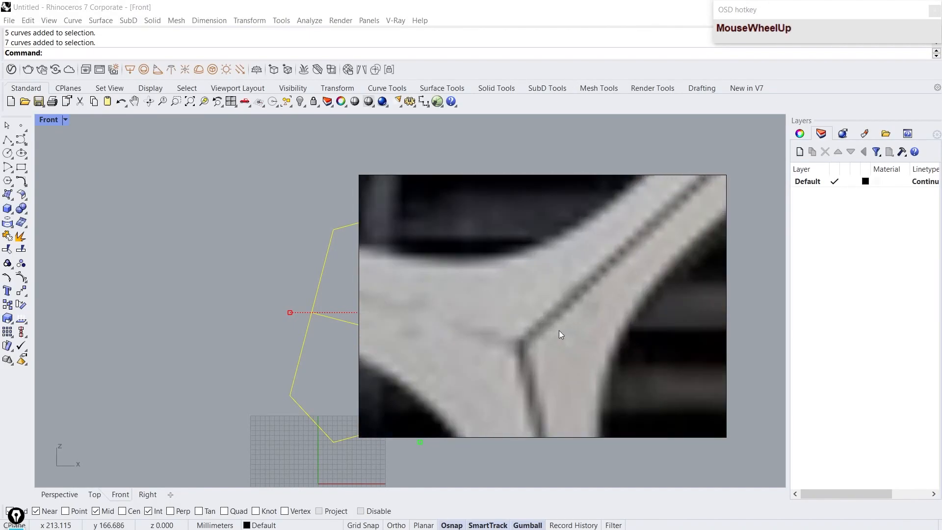
pyautogui.scroll(-6, 490, 337)
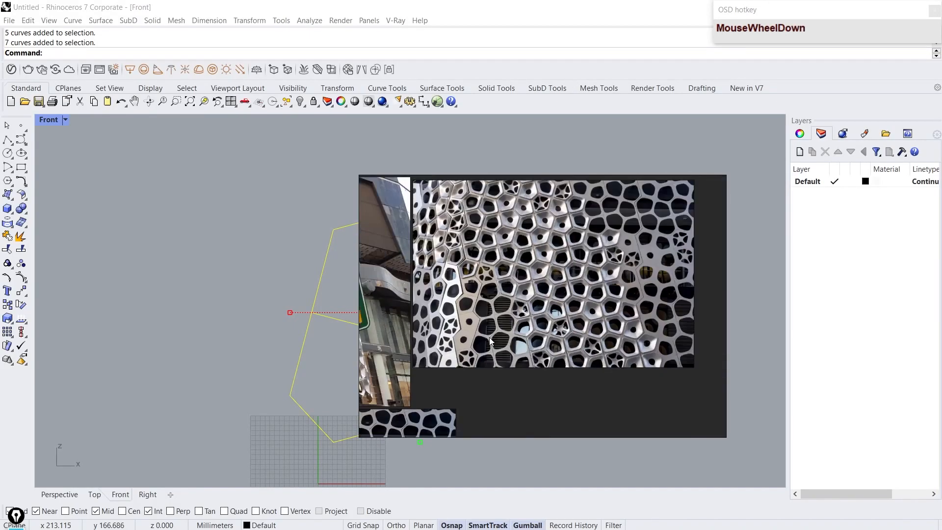
pyautogui.rightClick(368, 431)
# Step: Offset the upper-right cell inward by 1 mm with sharp corners
pyautogui.moveTo(702, 432); pyautogui.dragTo(400, 308)
pyautogui.click(595, 358)
pyautogui.click(540, 265)
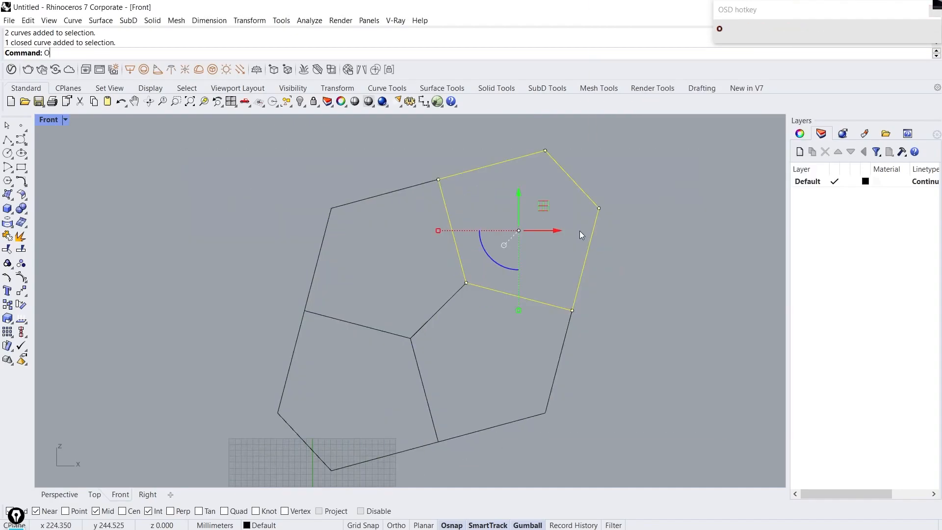
pyautogui.press('Return')
pyautogui.scroll(8, 563, 164)
pyautogui.click(516, 288)
pyautogui.scroll(-6, 433, 292)
# Step: Offset the lower-right cell inward by 1 mm
pyautogui.moveTo(369, 379); pyautogui.dragTo(443, 201, button='right')
pyautogui.moveTo(474, 366); pyautogui.dragTo(426, 333)
pyautogui.rightClick(448, 334)
pyautogui.rightClick(456, 335)
pyautogui.moveTo(534, 407); pyautogui.dragTo(503, 339)
pyautogui.rightClick(506, 334)
pyautogui.click(519, 308)
# Step: Offset the lower-left and upper-left cells inward by 1 mm each
pyautogui.moveTo(353, 362); pyautogui.dragTo(206, 309)
pyautogui.rightClick(319, 343)
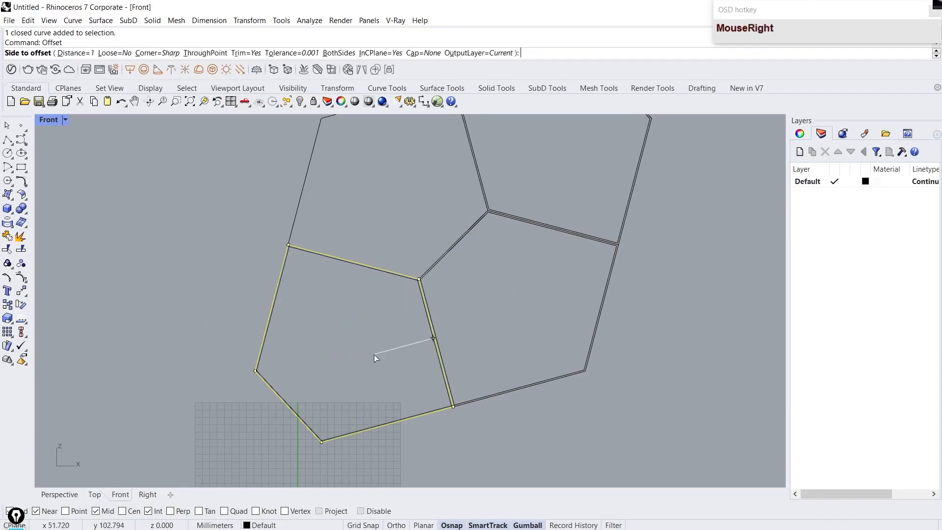
pyautogui.click(374, 354)
pyautogui.moveTo(371, 222); pyautogui.dragTo(359, 313, button='right')
pyautogui.moveTo(339, 250); pyautogui.dragTo(295, 204)
pyautogui.rightClick(314, 222)
pyautogui.click(348, 252)
# Step: Move the four original cell outlines to a new layer named "Guide crv" and hide that layer
pyautogui.moveTo(496, 344); pyautogui.dragTo(422, 315, button='right')
pyautogui.scroll(-2, 427, 316)
pyautogui.click(431, 317)
pyautogui.scroll(12, 375, 174)
pyautogui.moveTo(373, 252); pyautogui.dragTo(334, 186)
pyautogui.scroll(-12, 333, 186)
pyautogui.scroll(2, 337, 204)
pyautogui.moveTo(339, 432); pyautogui.dragTo(353, 311, button='right')
pyautogui.scroll(18, 339, 205)
pyautogui.keyDown('shift'); pyautogui.moveTo(364, 326); pyautogui.dragTo(351, 306); pyautogui.keyUp('shift')
pyautogui.scroll(-20, 383, 377)
pyautogui.moveTo(406, 242); pyautogui.dragTo(390, 286, button='right')
pyautogui.click(799, 152)
pyautogui.write('Ou')
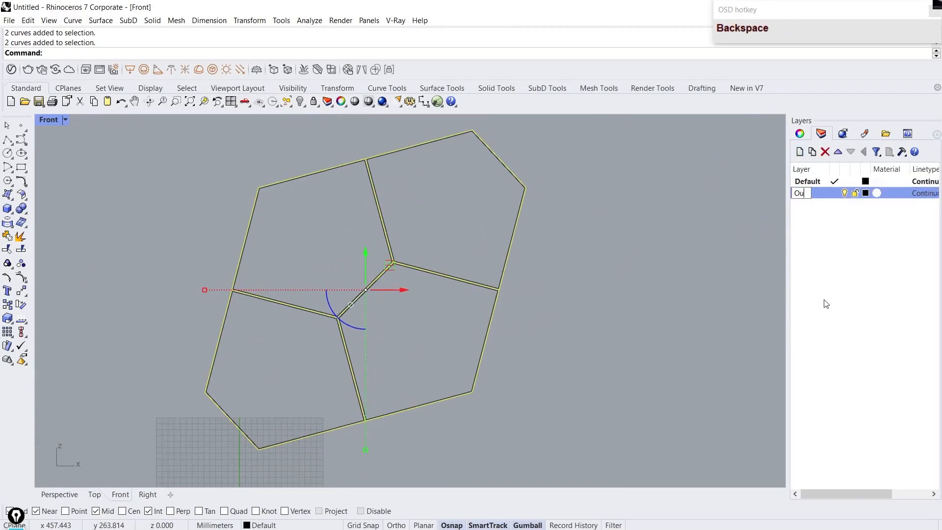
pyautogui.press('Return')
pyautogui.rightClick(804, 193)
pyautogui.click(833, 375)
pyautogui.click(844, 193)
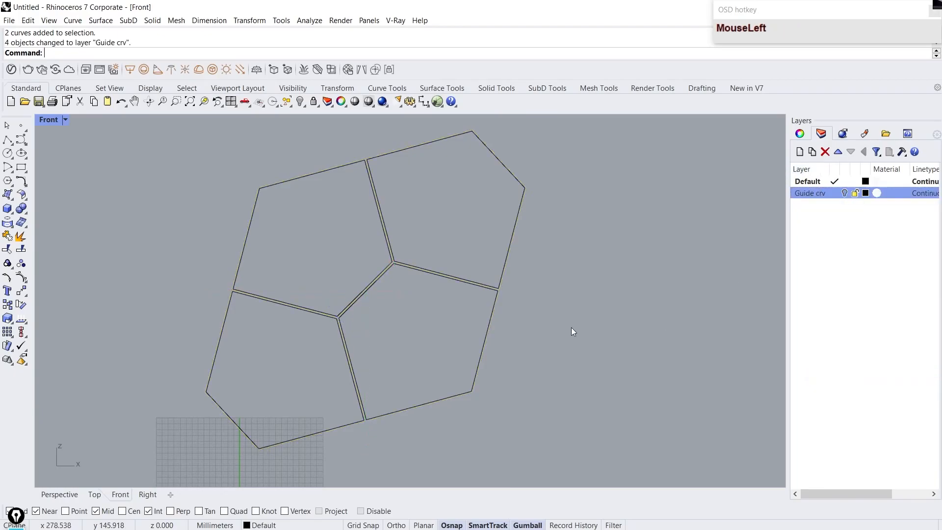
# Step: Explode the four offset cell curves into separate segments
pyautogui.scroll(-4, 571, 327)
pyautogui.rightClick(399, 294)
pyautogui.scroll(2, 396, 284)
pyautogui.write('explode')
pyautogui.press('Return')
# Step: Rebuild the exploded segments with a point count of 3 and degree 1, deleting the input curves
pyautogui.write('Rebuild')
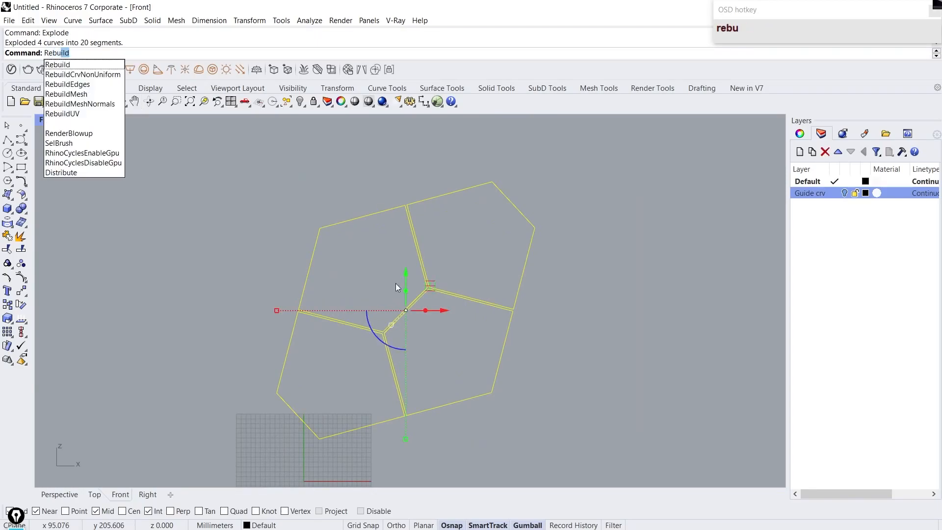
pyautogui.press('Return')
pyautogui.moveTo(655, 174); pyautogui.dragTo(631, 194)
pyautogui.write('3')
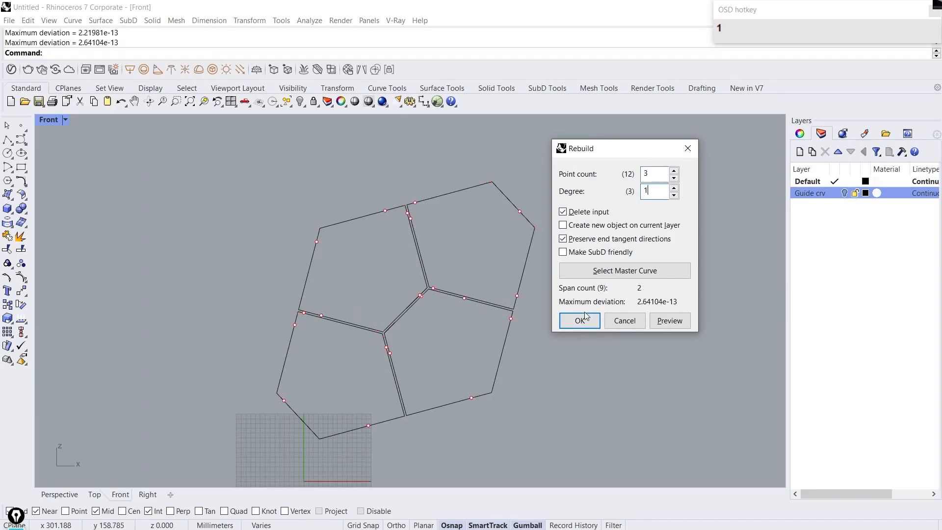
pyautogui.click(580, 316)
# Step: Extrude all the rebuilt segments perpendicular to the pattern plane into narrow strips in the Perspective view
pyautogui.scroll(-3, 581, 313)
pyautogui.click(358, 242)
pyautogui.moveTo(378, 210); pyautogui.dragTo(601, 397)
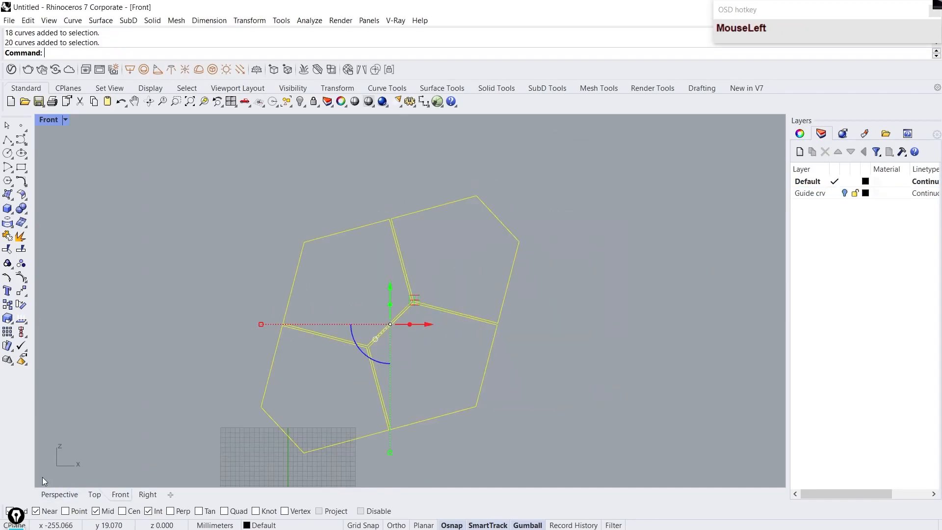
pyautogui.click(56, 494)
pyautogui.moveTo(462, 321); pyautogui.dragTo(431, 300, button='right')
pyautogui.scroll(2, 384, 273)
pyautogui.scroll(4, 429, 302)
pyautogui.moveTo(430, 302); pyautogui.dragTo(589, 315)
pyautogui.moveTo(588, 314); pyautogui.dragTo(428, 290, button='right')
pyautogui.scroll(-4, 483, 293)
# Step: Convert all the extruded strips to SubD objects with DeleteInput set to Yes
pyautogui.moveTo(177, 152); pyautogui.dragTo(592, 430)
pyautogui.scroll(5, 427, 285)
pyautogui.moveTo(427, 285); pyautogui.dragTo(416, 279, button='right')
pyautogui.hotkey('ctrl', 'a')
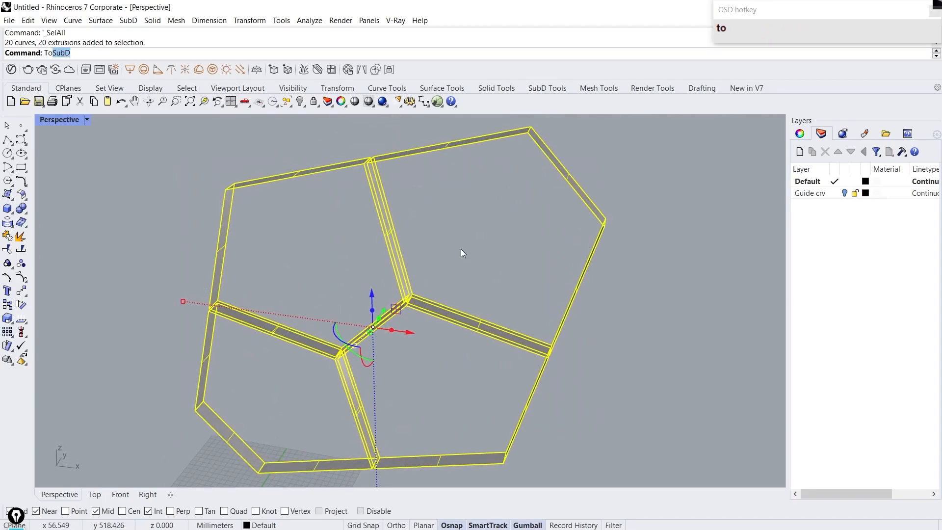
pyautogui.write('to')
pyautogui.press('Return')
pyautogui.click(453, 54)
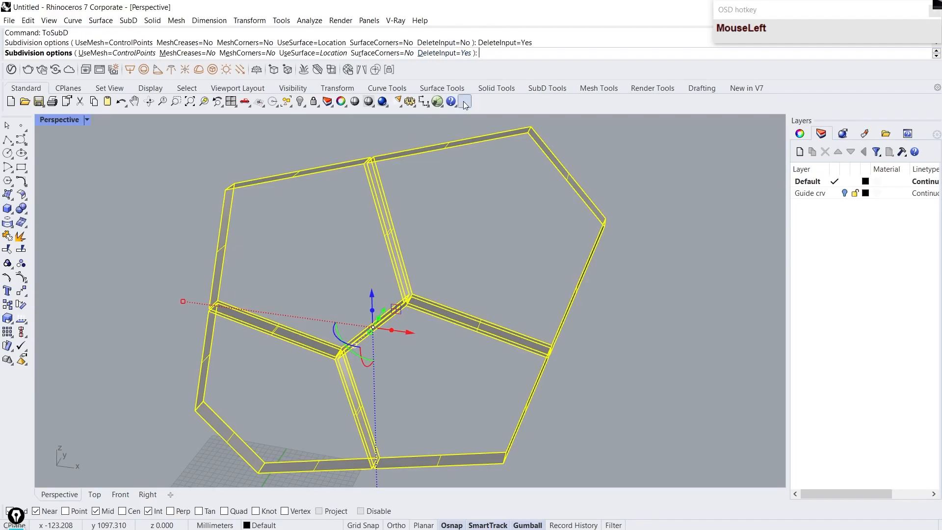
pyautogui.rightClick(466, 210)
# Step: Select all the remaining curves and move them to the hidden "Guide crv" layer
pyautogui.press('Tab')
pyautogui.moveTo(520, 213); pyautogui.dragTo(450, 235, button='right')
pyautogui.press('Tab')
pyautogui.scroll(-5, 442, 233)
pyautogui.press('Tab')
pyautogui.write('SelCrv')
pyautogui.press('Return')
pyautogui.rightClick(809, 193)
pyautogui.click(829, 378)
# Step: Join the SubD strips into closed cell frames and show them in flat SubD display
pyautogui.scroll(-3, 389, 295)
pyautogui.scroll(5, 372, 330)
pyautogui.press('BackSpace')
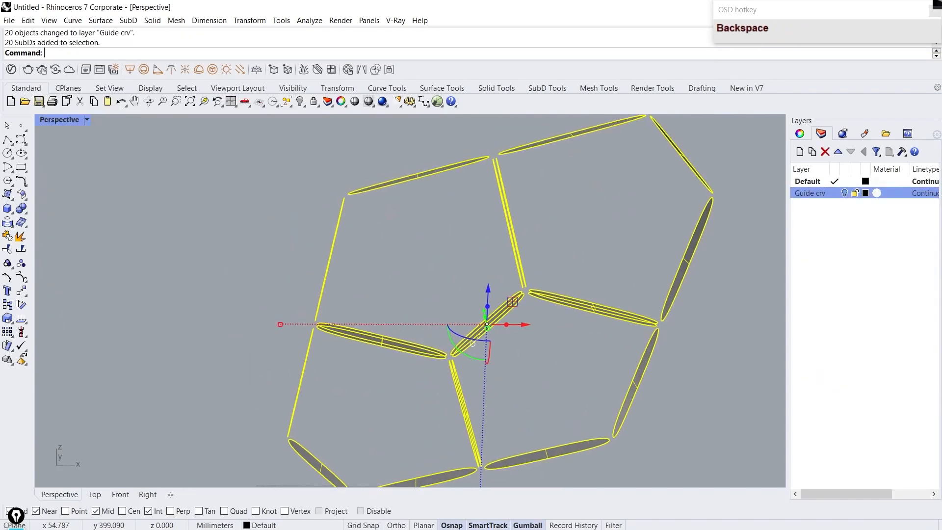
pyautogui.press('Return')
pyautogui.click(285, 341)
pyautogui.moveTo(284, 341); pyautogui.dragTo(351, 227, button='right')
pyautogui.press('Tab')
pyautogui.moveTo(315, 315); pyautogui.dragTo(435, 300, button='right')
pyautogui.scroll(3, 428, 279)
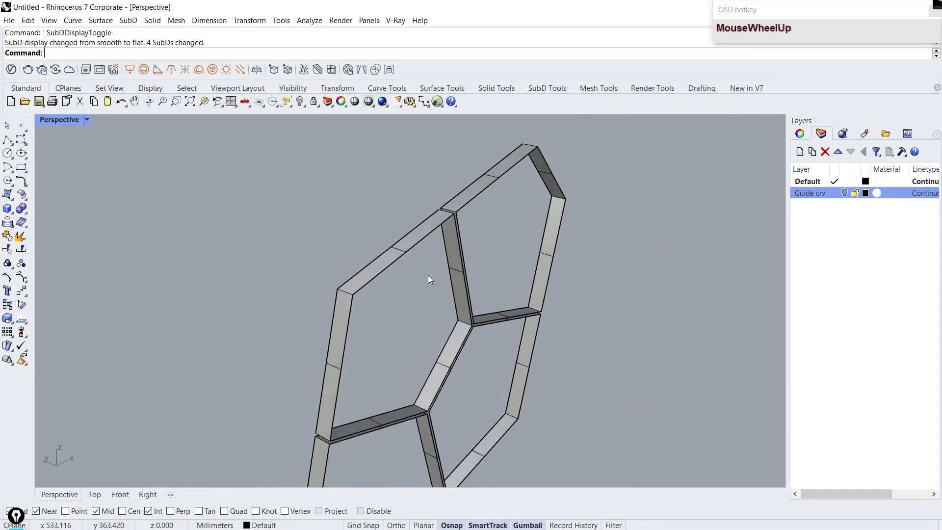
# Step: Fill the front openings of all four cells from their front edge loops, using the TriangleFan patch style
pyautogui.keyDown('ctrl'); pyautogui.keyDown('shift'); pyautogui.doubleClick(380, 272); pyautogui.keyUp('shift'); pyautogui.keyUp('ctrl')
pyautogui.moveTo(380, 273); pyautogui.dragTo(381, 298, button='right')
pyautogui.keyDown('ctrl'); pyautogui.keyDown('shift'); pyautogui.doubleClick(426, 246); pyautogui.keyUp('shift'); pyautogui.keyUp('ctrl')
pyautogui.scroll(5, 270, 284)
pyautogui.keyDown('ctrl'); pyautogui.keyDown('shift'); pyautogui.doubleClick(343, 313); pyautogui.keyUp('shift'); pyautogui.keyUp('ctrl')
pyautogui.scroll(-5, 343, 313)
pyautogui.scroll(3, 352, 186)
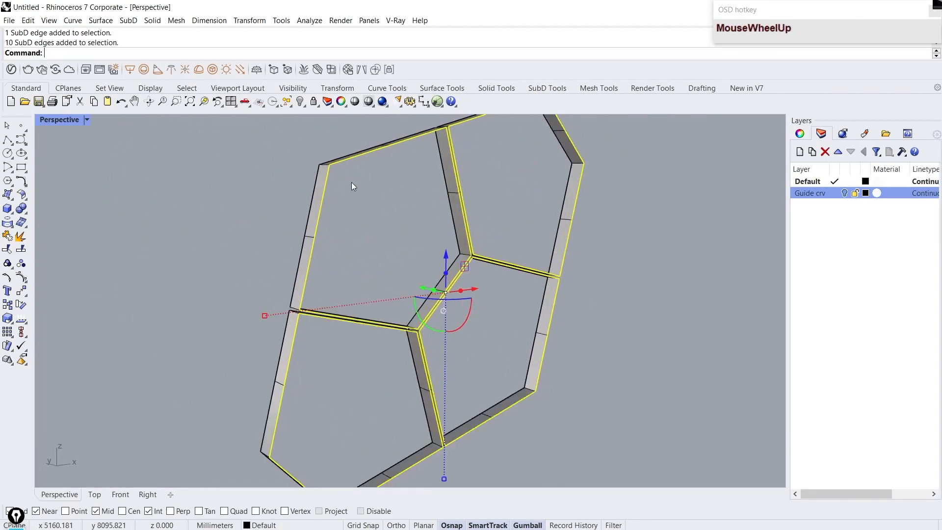
pyautogui.press('Return')
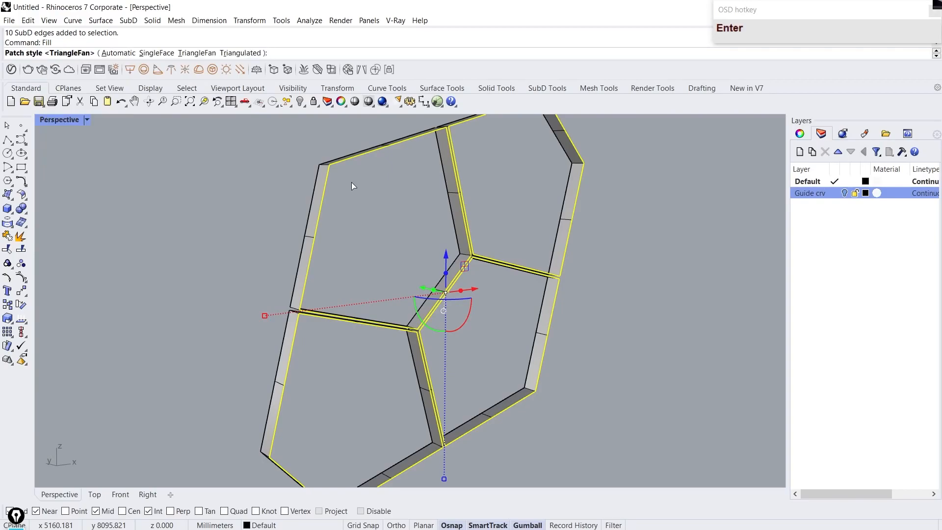
pyautogui.click(201, 53)
pyautogui.click(282, 283)
pyautogui.scroll(-3, 236, 289)
pyautogui.scroll(2, 507, 236)
pyautogui.moveTo(508, 237); pyautogui.dragTo(523, 243, button='right')
pyautogui.press('Tab')
pyautogui.press('Tab')
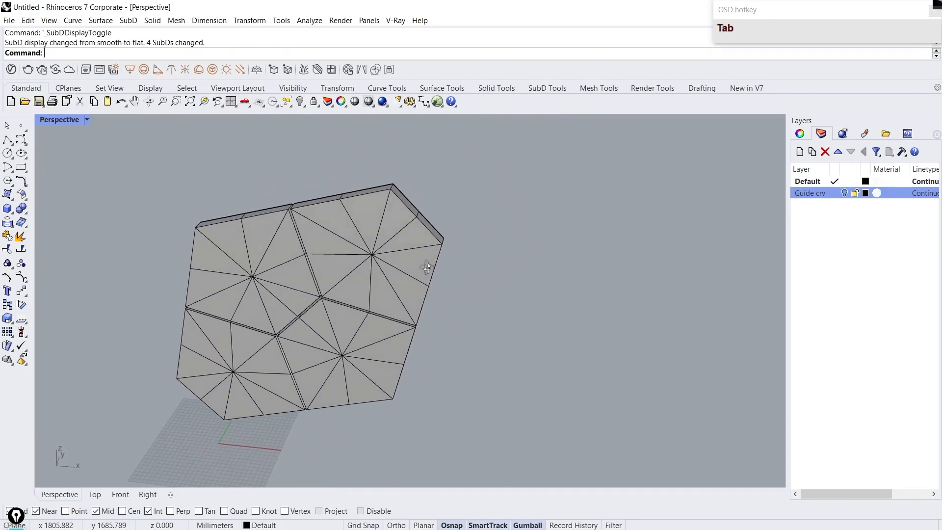
pyautogui.press('Tab')
pyautogui.press('Tab')
# Step: Crease the front outline edge loops of the filled cells and check the shape in smooth display
pyautogui.scroll(3, 288, 260)
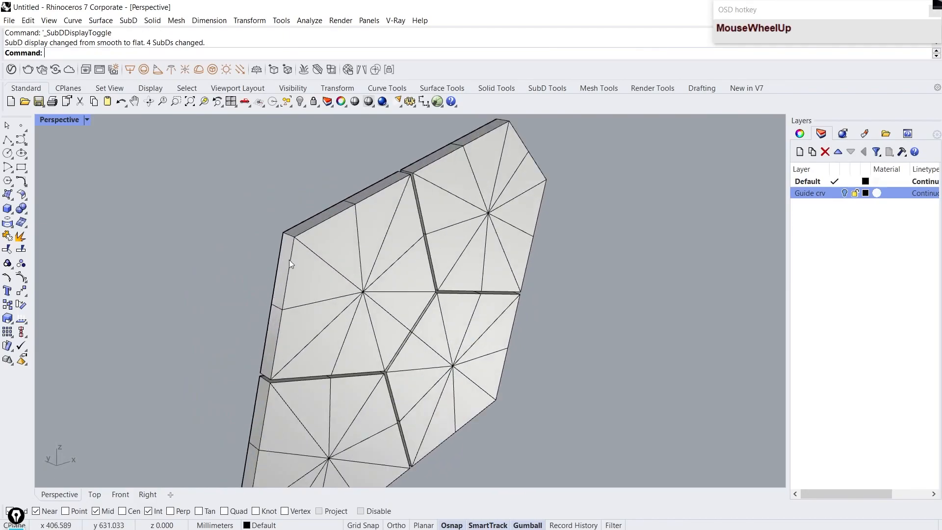
pyautogui.keyDown('ctrl'); pyautogui.keyDown('shift'); pyautogui.doubleClick(436, 166); pyautogui.keyUp('shift'); pyautogui.keyUp('ctrl')
pyautogui.scroll(-5, 435, 166)
pyautogui.scroll(5, 384, 232)
pyautogui.moveTo(383, 231); pyautogui.dragTo(391, 234, button='right')
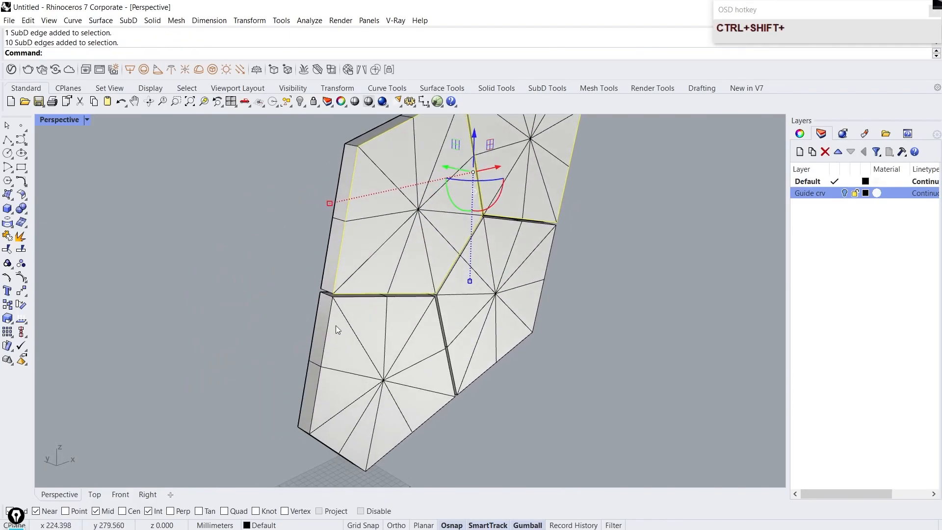
pyautogui.keyDown('ctrl'); pyautogui.keyDown('shift'); pyautogui.doubleClick(326, 335); pyautogui.keyUp('shift'); pyautogui.keyUp('ctrl')
pyautogui.scroll(-6, 343, 295)
pyautogui.moveTo(549, 274); pyautogui.dragTo(401, 257, button='right')
pyautogui.scroll(5, 377, 253)
pyautogui.keyDown('ctrl'); pyautogui.keyDown('shift'); pyautogui.doubleClick(256, 262); pyautogui.keyUp('shift'); pyautogui.keyUp('ctrl')
pyautogui.scroll(-3, 260, 265)
pyautogui.moveTo(267, 274); pyautogui.dragTo(443, 311, button='right')
pyautogui.write('C')
pyautogui.click(742, 320)
pyautogui.press('Tab')
pyautogui.moveTo(571, 284); pyautogui.dragTo(569, 304, button='right')
pyautogui.press('Tab')
# Step: Crease the short depth edges at the module's outer corners, selecting them in the Front view
pyautogui.scroll(5, 439, 262)
pyautogui.click(147, 494)
pyautogui.scroll(-3, 193, 413)
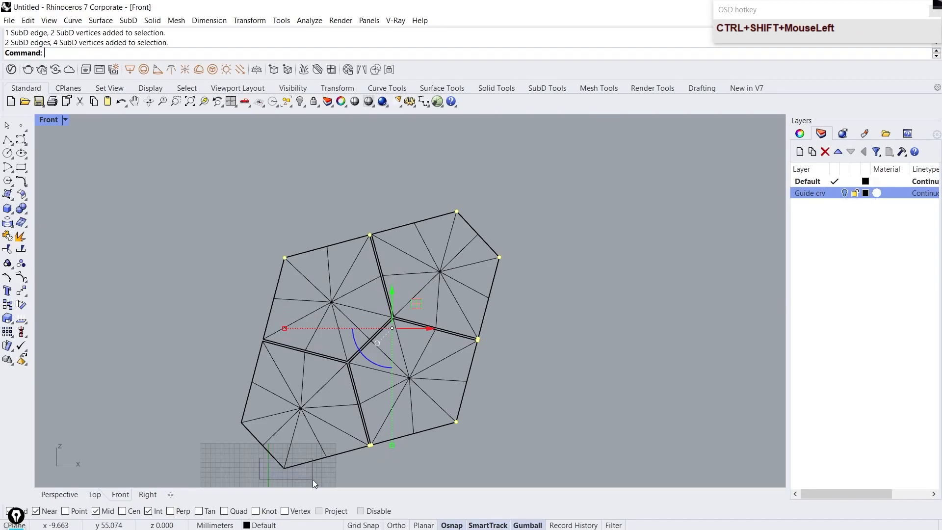
pyautogui.click(59, 493)
pyautogui.scroll(-2, 413, 302)
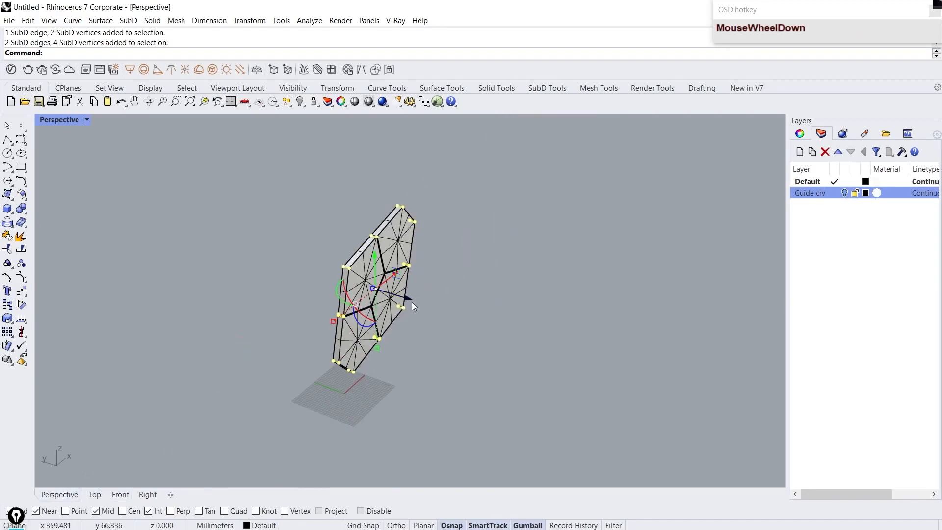
pyautogui.moveTo(413, 302); pyautogui.dragTo(343, 249, button='right')
pyautogui.click(551, 283)
pyautogui.press('Tab')
pyautogui.moveTo(550, 281); pyautogui.dragTo(456, 215, button='right')
pyautogui.scroll(6, 402, 236)
pyautogui.press('Tab')
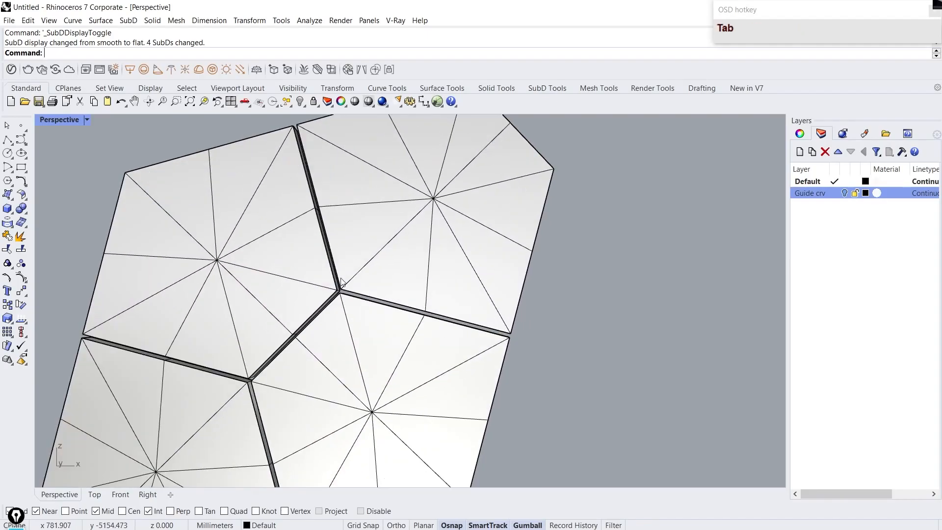
# Step: Crease the depth edges at the two inner junctions of the cells in Wireframe display, returning to shaded display
pyautogui.click(87, 120)
pyautogui.click(127, 106)
pyautogui.scroll(5, 299, 288)
pyautogui.scroll(-1, 380, 296)
pyautogui.keyDown('ctrl'); pyautogui.keyDown('shift'); pyautogui.moveTo(344, 267); pyautogui.dragTo(400, 324); pyautogui.keyUp('shift'); pyautogui.keyUp('ctrl')
pyautogui.scroll(-9, 390, 304)
pyautogui.scroll(3, 355, 318)
pyautogui.scroll(4, 355, 317)
pyautogui.keyDown('ctrl'); pyautogui.keyDown('shift'); pyautogui.moveTo(286, 322); pyautogui.dragTo(332, 372); pyautogui.keyUp('shift'); pyautogui.keyUp('ctrl')
pyautogui.click(87, 120)
pyautogui.click(108, 119)
pyautogui.scroll(-8, 393, 347)
pyautogui.moveTo(394, 347); pyautogui.dragTo(394, 333, button='right')
pyautogui.press('Tab')
pyautogui.click(672, 354)
# Step: Crease the missed depth edge where the two upper cells meet and show the SubDs smooth
pyautogui.moveTo(672, 354); pyautogui.dragTo(569, 351, button='right')
pyautogui.scroll(5, 446, 213)
pyautogui.press('Tab')
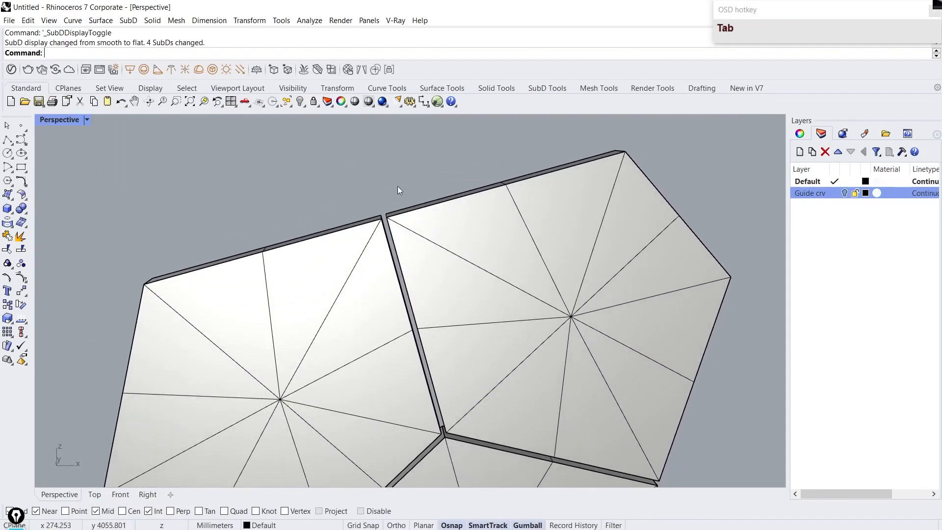
pyautogui.scroll(2, 390, 183)
pyautogui.keyDown('ctrl'); pyautogui.keyDown('shift'); pyautogui.moveTo(355, 181); pyautogui.dragTo(414, 255); pyautogui.keyUp('shift'); pyautogui.keyUp('ctrl')
pyautogui.moveTo(411, 250); pyautogui.dragTo(436, 261, button='right')
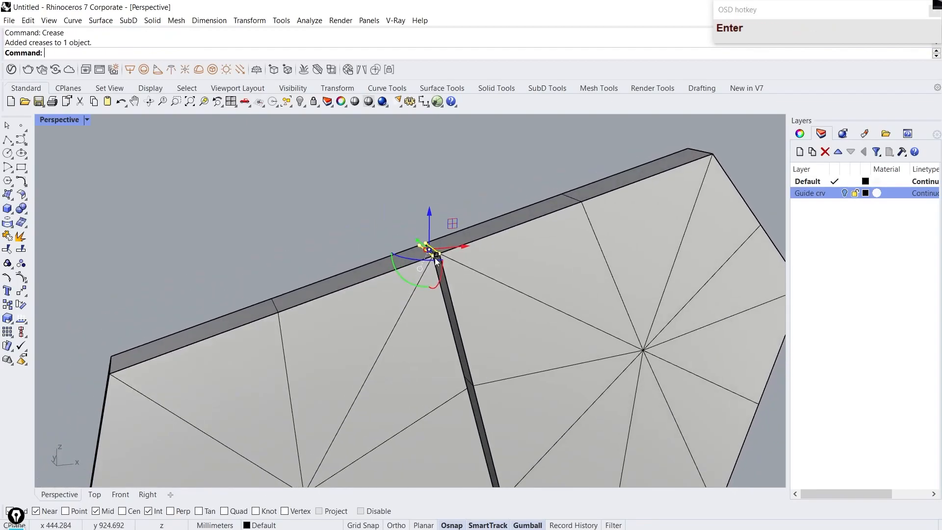
pyautogui.scroll(-8, 361, 201)
pyautogui.press('Tab')
# Step: Examine the facade reference photos for the shape of the cell openings and frames
pyautogui.moveTo(361, 201); pyautogui.dragTo(381, 264, button='right')
pyautogui.moveTo(424, 1); pyautogui.dragTo(393, 352, button='right')
pyautogui.scroll(8, 390, 304)
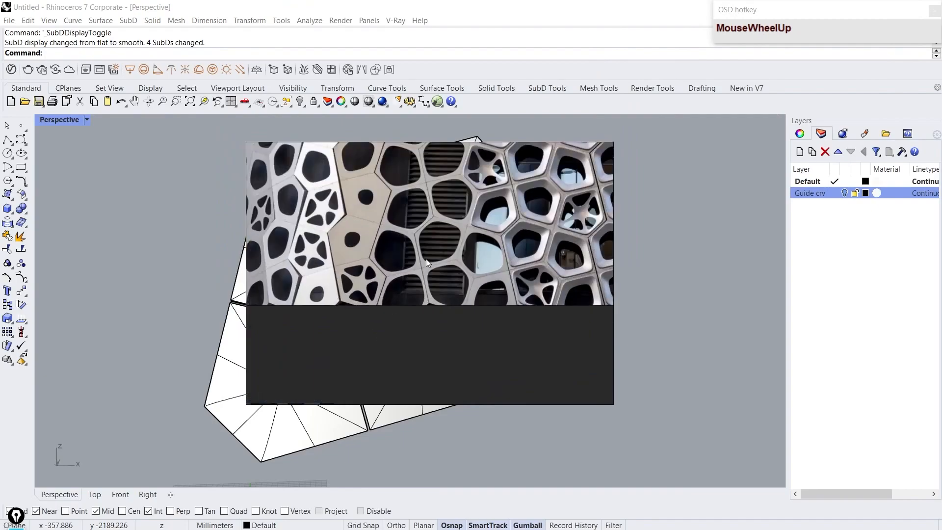
pyautogui.scroll(-6, 348, 310)
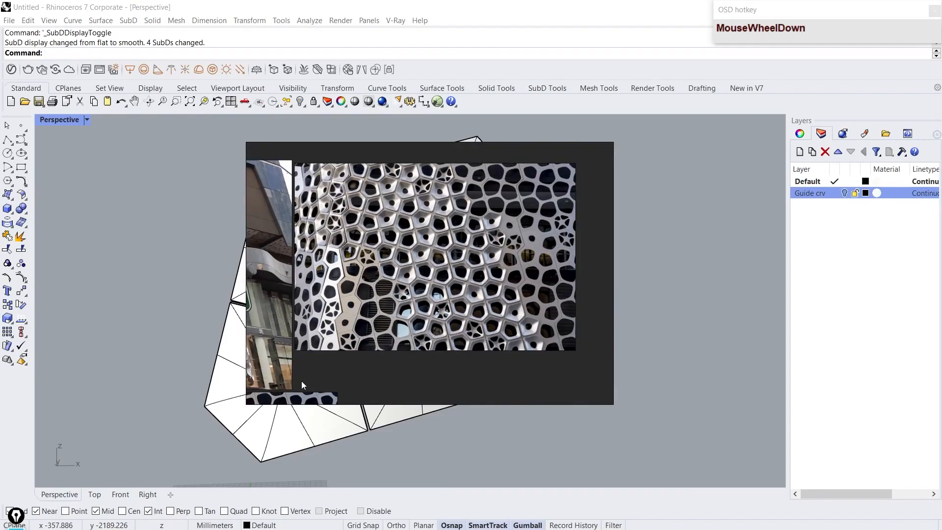
pyautogui.moveTo(253, 398); pyautogui.dragTo(941, 4, button='right')
# Step: Insert an inner edge loop parallel to each cell's front outline, with OffsetMode set to Proportional
pyautogui.scroll(5, 278, 243)
pyautogui.keyDown('ctrl'); pyautogui.keyDown('shift'); pyautogui.doubleClick(260, 231); pyautogui.keyUp('shift'); pyautogui.keyUp('ctrl')
pyautogui.moveTo(260, 231); pyautogui.dragTo(496, 272, button='right')
pyautogui.keyDown('ctrl'); pyautogui.keyDown('shift'); pyautogui.click(254, 329); pyautogui.keyUp('shift'); pyautogui.keyUp('ctrl')
pyautogui.scroll(-3, 254, 329)
pyautogui.keyDown('ctrl'); pyautogui.keyDown('shift'); pyautogui.doubleClick(466, 263); pyautogui.keyUp('shift'); pyautogui.keyUp('ctrl')
pyautogui.scroll(4, 452, 336)
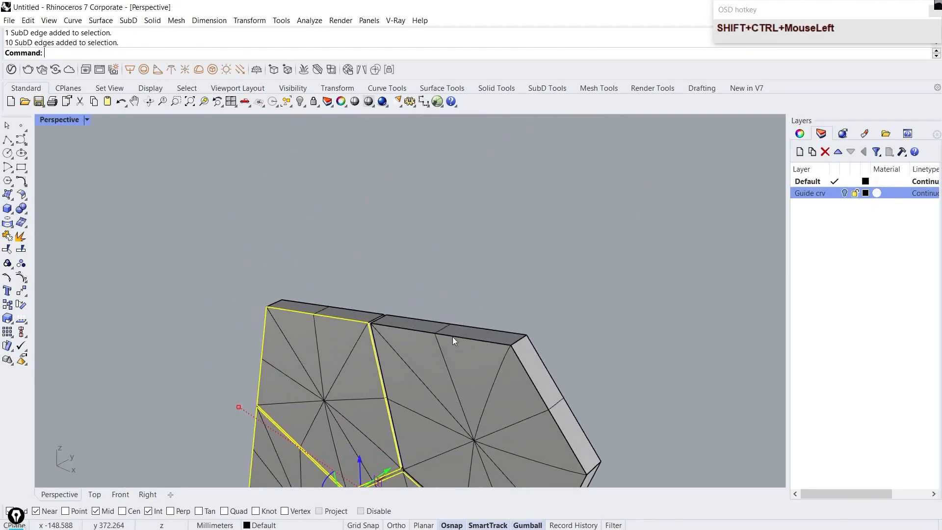
pyautogui.moveTo(452, 337); pyautogui.dragTo(392, 284, button='right')
pyautogui.scroll(6, 385, 274)
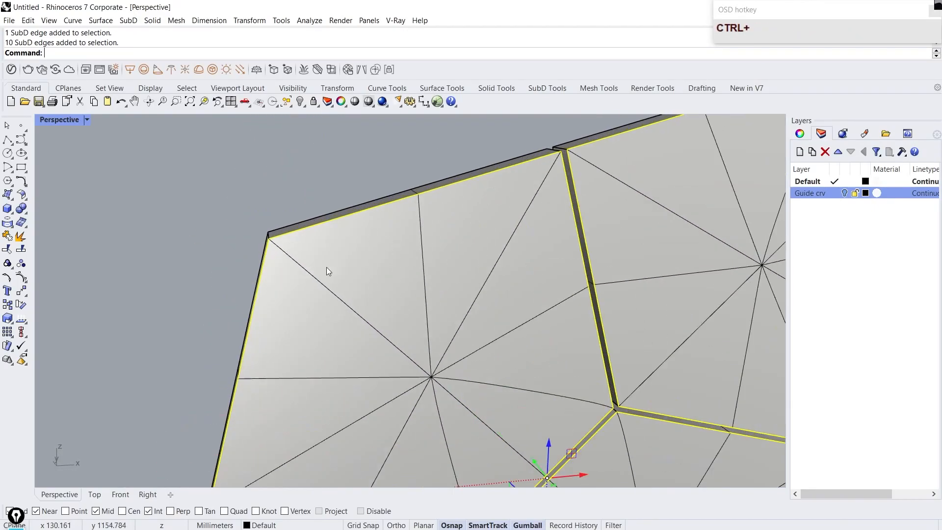
pyautogui.hotkey('ctrl', 'r')
pyautogui.click(250, 54)
pyautogui.moveTo(430, 280); pyautogui.dragTo(424, 213)
pyautogui.click(424, 212)
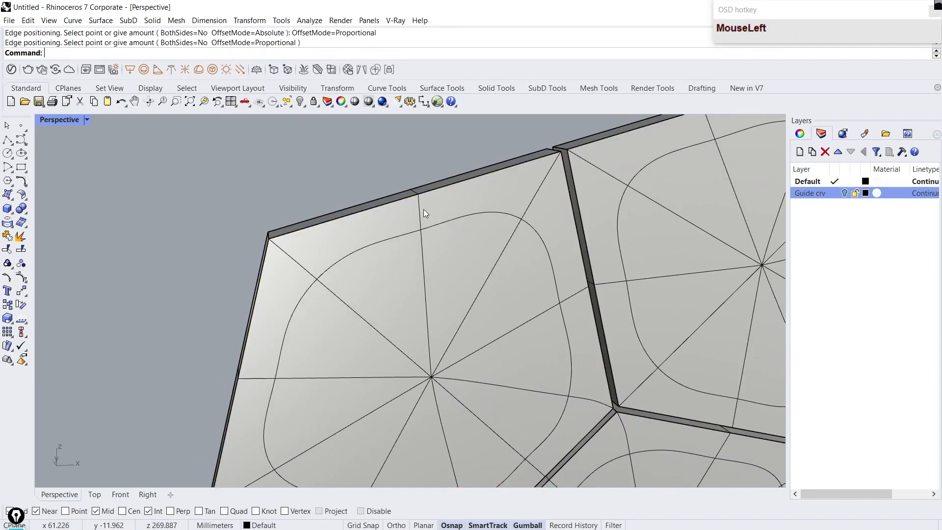
pyautogui.scroll(-8, 424, 212)
pyautogui.moveTo(492, 262); pyautogui.dragTo(363, 308, button='right')
pyautogui.scroll(-4, 356, 311)
pyautogui.scroll(1, 356, 310)
pyautogui.press('Tab')
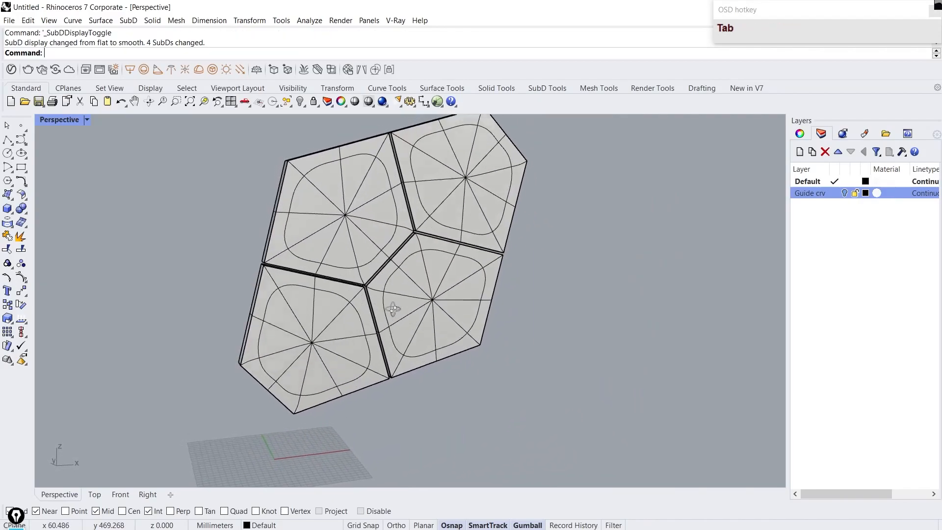
# Step: Duplicate the four SubD cells beside the original module along the X axis in the Front view
pyautogui.click(142, 494)
pyautogui.scroll(-6, 247, 369)
pyautogui.scroll(1, 246, 368)
pyautogui.click(120, 495)
pyautogui.scroll(-6, 359, 382)
pyautogui.moveTo(359, 383); pyautogui.dragTo(278, 320, button='right')
pyautogui.moveTo(406, 425); pyautogui.dragTo(406, 425)
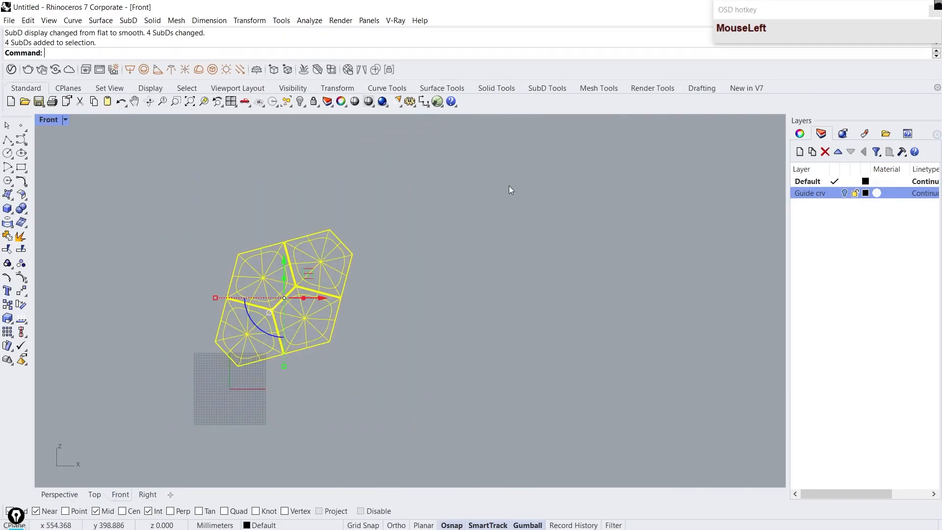
pyautogui.keyDown('alt'); pyautogui.moveTo(328, 299); pyautogui.dragTo(585, 308); pyautogui.keyUp('alt')
# Step: Set the Perspective viewport to Wireframe display and frame the cells of the original module
pyautogui.click(60, 494)
pyautogui.scroll(-3, 272, 349)
pyautogui.moveTo(271, 348); pyautogui.dragTo(304, 299, button='right')
pyautogui.scroll(2, 304, 162)
pyautogui.click(86, 119)
pyautogui.click(126, 106)
pyautogui.scroll(5, 310, 249)
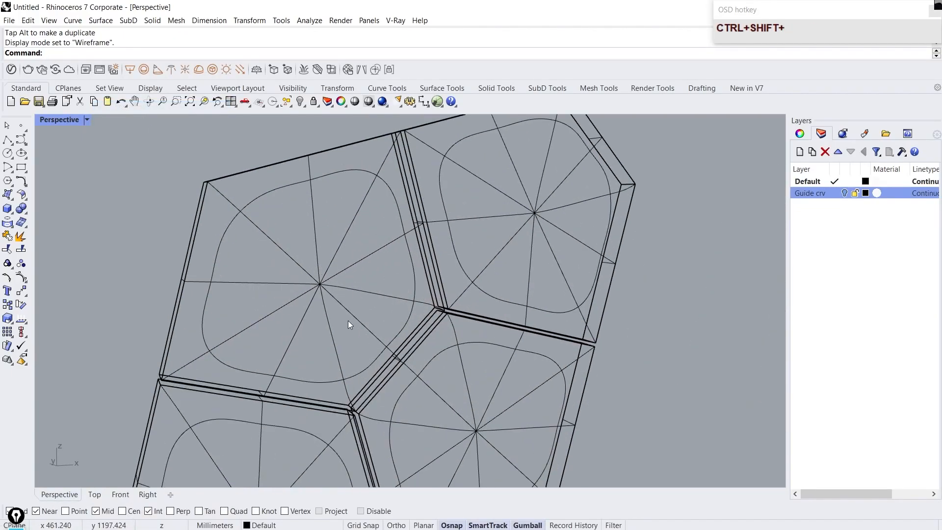
# Step: Delete the front faces inside the inner loop of the module's four cells and show the SubDs smooth in Shaded display
pyautogui.keyDown('ctrl'); pyautogui.keyDown('shift'); pyautogui.moveTo(348, 319); pyautogui.dragTo(283, 245); pyautogui.keyUp('shift'); pyautogui.keyUp('ctrl')
pyautogui.scroll(-7, 283, 246)
pyautogui.scroll(6, 281, 340)
pyautogui.keyDown('ctrl'); pyautogui.keyDown('shift'); pyautogui.moveTo(298, 415); pyautogui.dragTo(235, 348); pyautogui.keyUp('shift'); pyautogui.keyUp('ctrl')
pyautogui.scroll(6, 508, 330)
pyautogui.keyDown('ctrl'); pyautogui.keyDown('shift'); pyautogui.moveTo(436, 366); pyautogui.dragTo(371, 290); pyautogui.keyUp('shift'); pyautogui.keyUp('ctrl')
pyautogui.scroll(-9, 373, 373)
pyautogui.scroll(5, 406, 273)
pyautogui.click(86, 120)
pyautogui.click(125, 120)
pyautogui.scroll(-8, 190, 192)
pyautogui.moveTo(167, 260)
pyautogui.mouseDown(button='right')
pyautogui.moveTo(291, 266)
pyautogui.moveTo(360, 279)
pyautogui.moveTo(380, 294)
pyautogui.mouseUp(button='right')
pyautogui.scroll(1, 291, 266)
pyautogui.press('Delete')
pyautogui.press('Tab')
# Step: Preview the opened cells in Rendered display and return the viewport to Shaded
pyautogui.click(87, 120)
pyautogui.click(131, 128)
pyautogui.moveTo(252, 228)
pyautogui.mouseDown(button='right')
pyautogui.moveTo(431, 210)
pyautogui.moveTo(403, 224)
pyautogui.moveTo(244, 225)
pyautogui.mouseUp(button='right')
pyautogui.scroll(-3, 393, 234)
pyautogui.scroll(5, 130, 258)
pyautogui.click(87, 120)
pyautogui.click(129, 117)
pyautogui.scroll(2, 177, 300)
# Step: Examine the facade reference photos for how the cell openings vary in size across the panel
pyautogui.moveTo(940, 3); pyautogui.dragTo(483, 349, button='right')
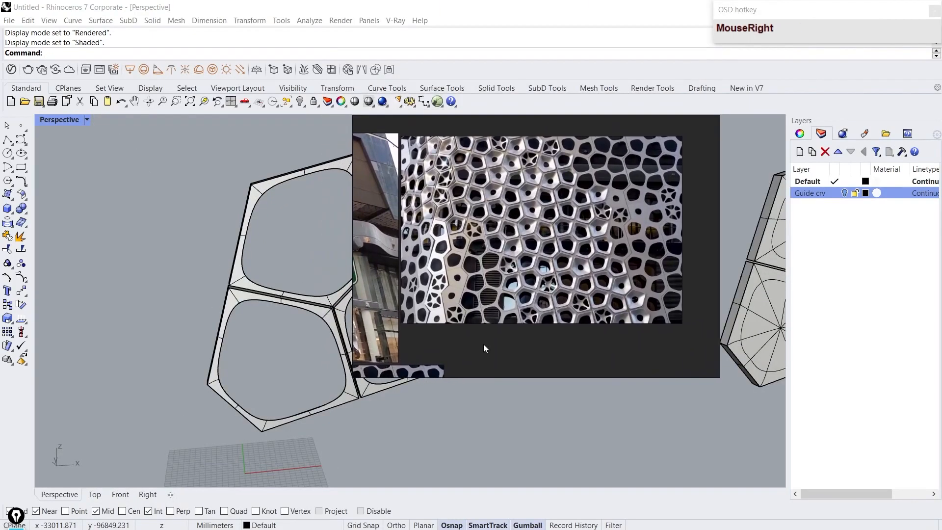
pyautogui.scroll(-3, 552, 252)
pyautogui.scroll(3, 578, 195)
pyautogui.scroll(3, 593, 196)
pyautogui.moveTo(376, 355); pyautogui.dragTo(929, 10, button='right')
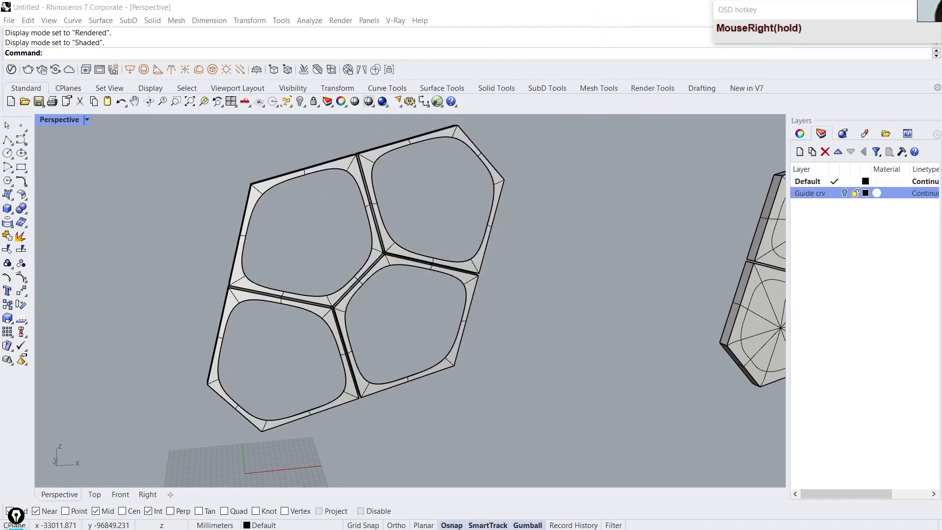
# Step: Duplicate the four opened cells along the X axis in the Front view, into the gap before the solid module
pyautogui.scroll(-5, 432, 260)
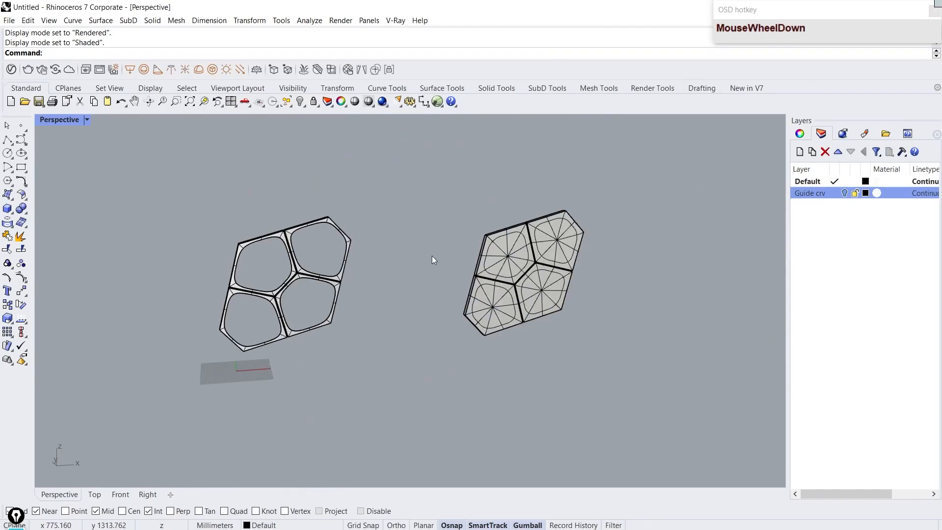
pyautogui.click(122, 495)
pyautogui.scroll(-10, 229, 372)
pyautogui.moveTo(166, 288); pyautogui.dragTo(445, 441)
pyautogui.scroll(5, 296, 383)
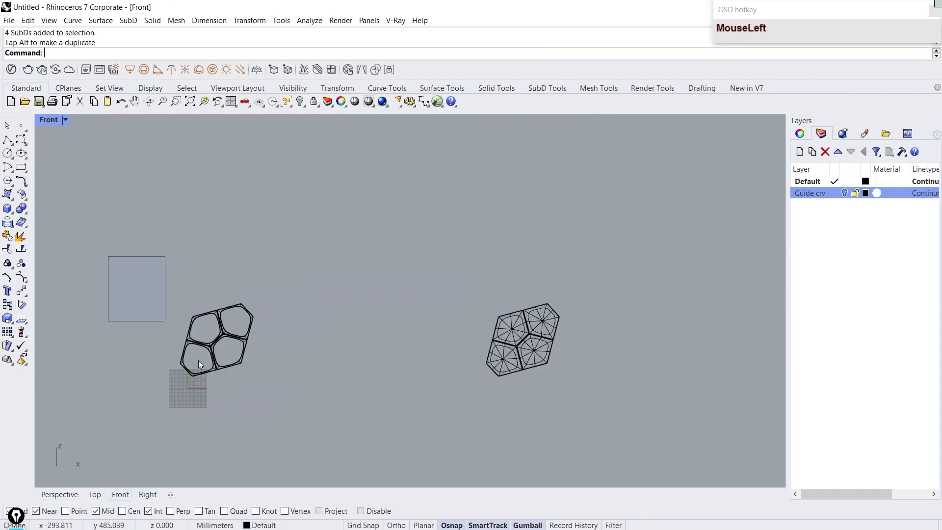
pyautogui.moveTo(401, 363); pyautogui.dragTo(400, 364)
pyautogui.click(342, 374)
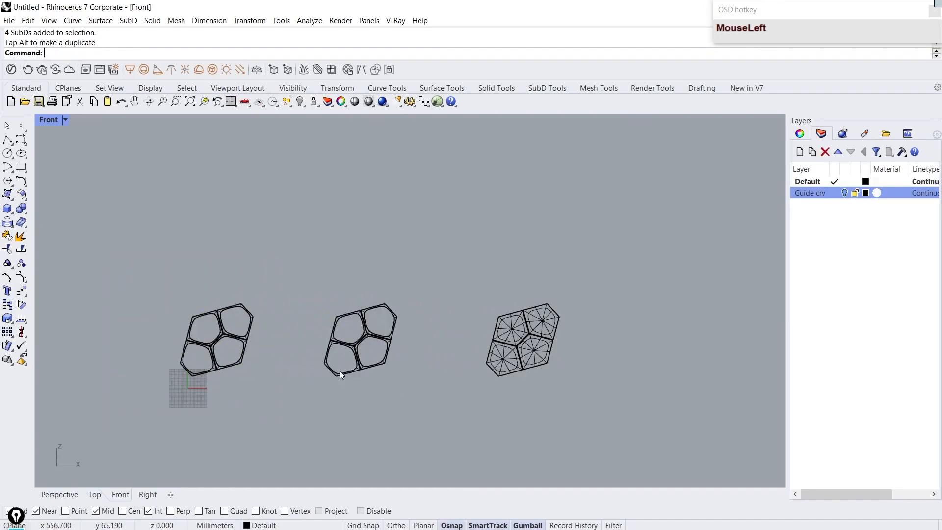
# Step: Scale the copied module's upper-left opening loop down uniformly to a small central hole and compare it with the reference photo
pyautogui.click(60, 494)
pyautogui.scroll(6, 582, 236)
pyautogui.scroll(3, 512, 277)
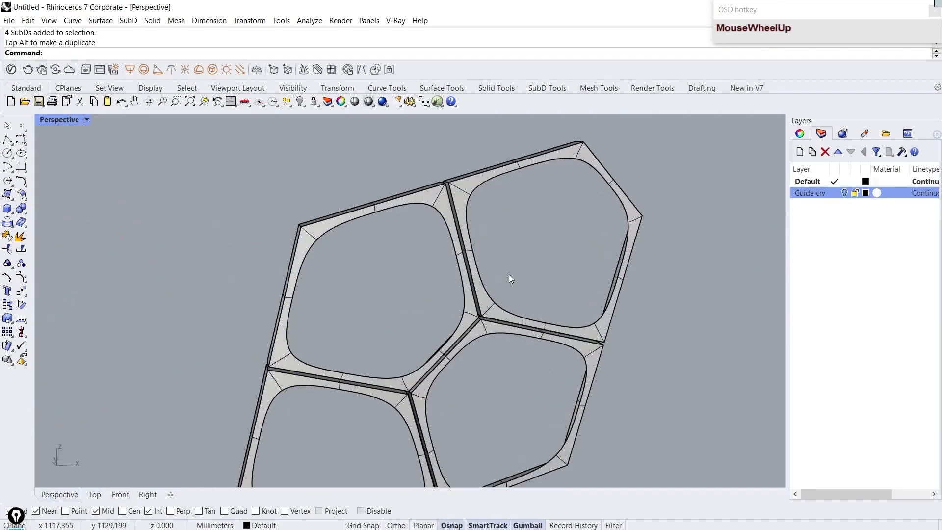
pyautogui.keyDown('ctrl'); pyautogui.keyDown('shift'); pyautogui.doubleClick(464, 281); pyautogui.keyUp('shift'); pyautogui.keyUp('ctrl')
pyautogui.scroll(3, 461, 280)
pyautogui.keyDown('shift'); pyautogui.moveTo(395, 271); pyautogui.dragTo(363, 283); pyautogui.keyUp('shift')
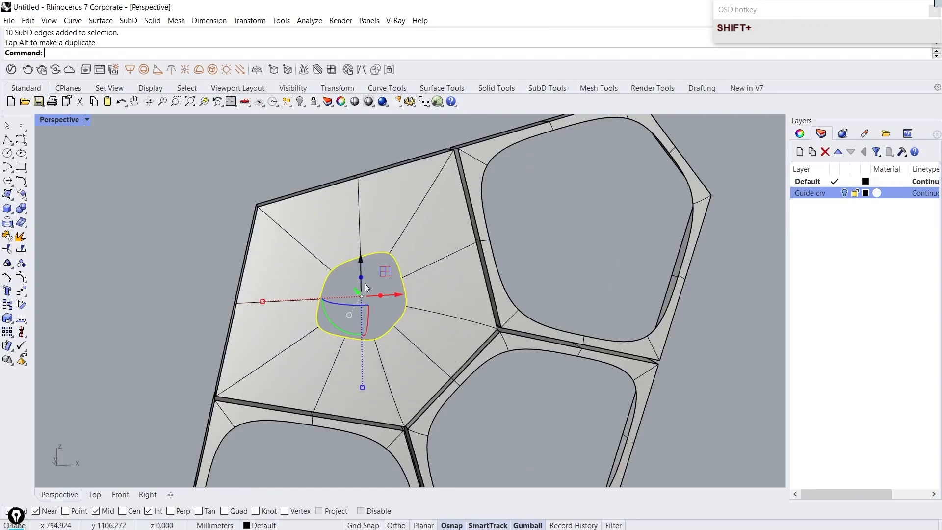
pyautogui.scroll(-3, 343, 258)
pyautogui.moveTo(343, 257); pyautogui.dragTo(379, 273, button='right')
pyautogui.moveTo(938, 2); pyautogui.dragTo(317, 302, button='right')
pyautogui.scroll(3, 516, 198)
pyautogui.scroll(-5, 300, 311)
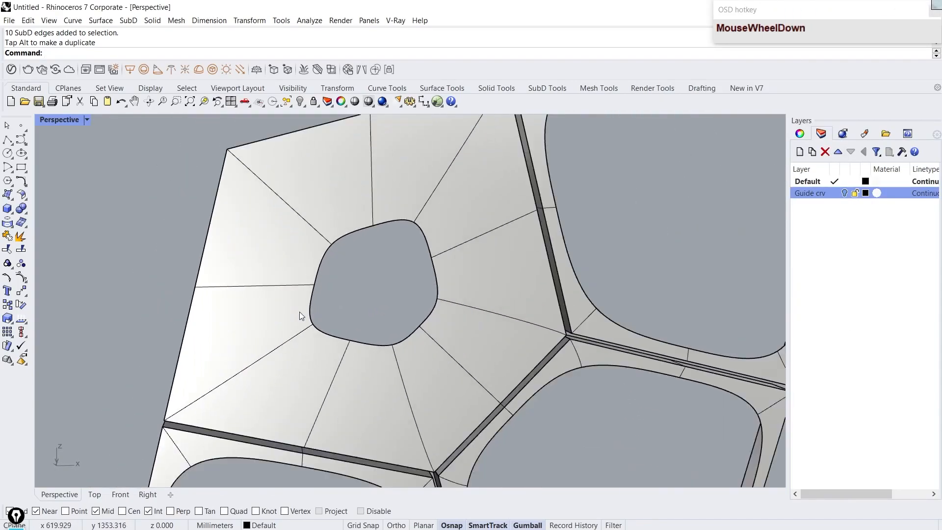
# Step: Slide the alternate vertices of the small hole outward with Direction set to Along to round its outline
pyautogui.scroll(-5, 300, 315)
pyautogui.keyDown('ctrl'); pyautogui.click(288, 361); pyautogui.keyUp('ctrl')
pyautogui.press('Return')
pyautogui.scroll(-5, 265, 411)
pyautogui.moveTo(265, 411); pyautogui.dragTo(384, 357, button='right')
pyautogui.click(351, 366)
pyautogui.scroll(-3, 373, 366)
pyautogui.keyDown('ctrl'); pyautogui.keyDown('shift'); pyautogui.click(382, 366); pyautogui.keyUp('shift'); pyautogui.keyUp('ctrl')
pyautogui.keyDown('ctrl'); pyautogui.keyDown('shift'); pyautogui.click(473, 343); pyautogui.keyUp('shift'); pyautogui.keyUp('ctrl')
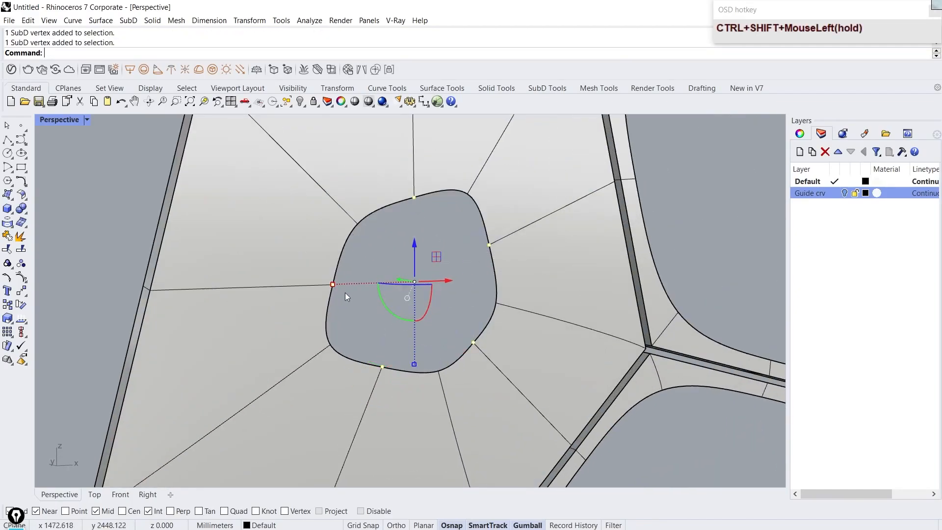
pyautogui.scroll(5, 350, 284)
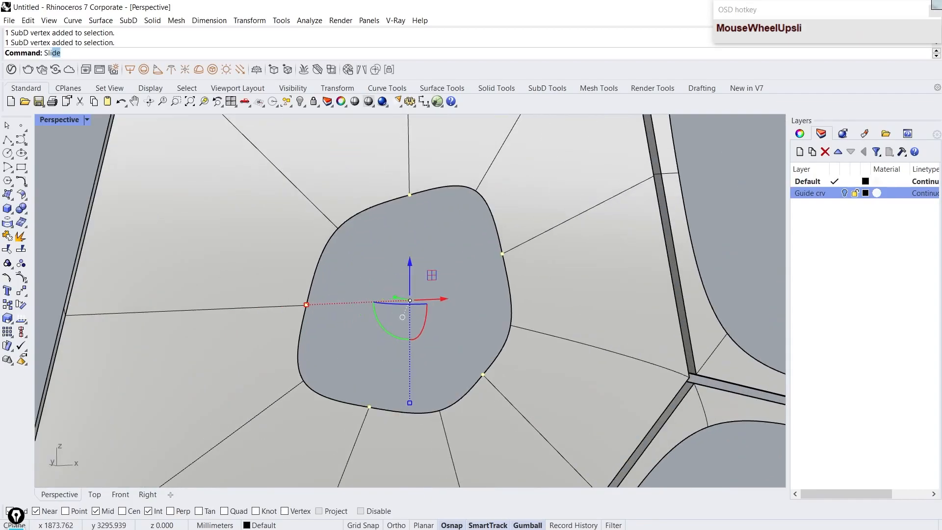
pyautogui.press('Return')
pyautogui.click(269, 54)
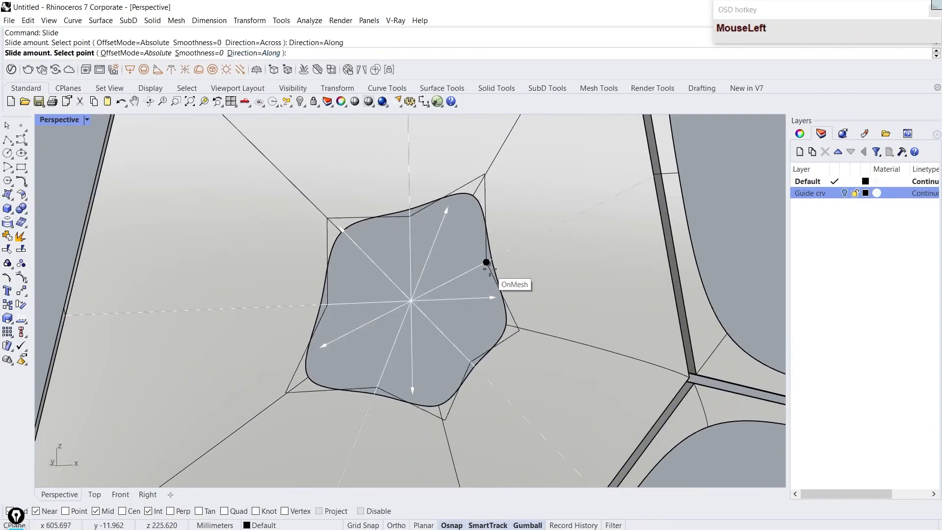
pyautogui.click(518, 250)
pyautogui.moveTo(521, 256); pyautogui.dragTo(392, 234, button='right')
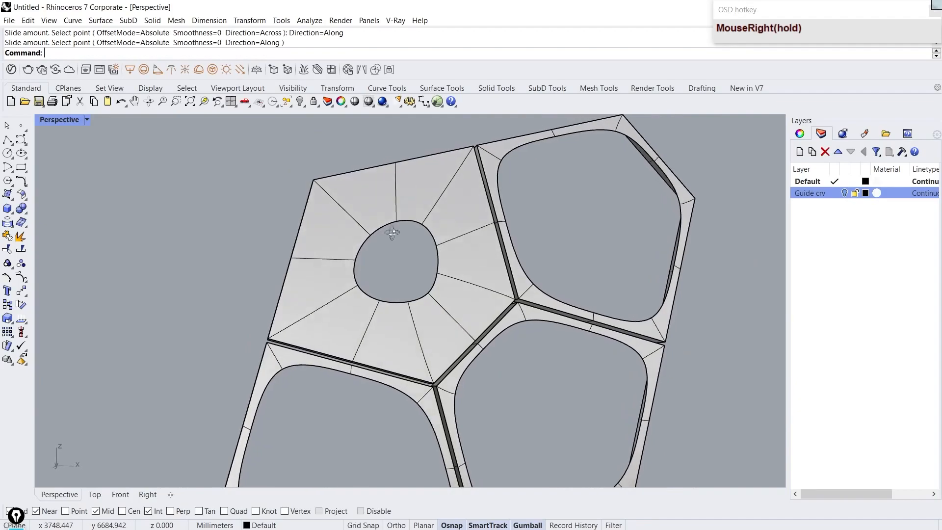
# Step: Scale the opening loops of the copied module's three remaining cells down uniformly to small central holes
pyautogui.scroll(3, 392, 234)
pyautogui.moveTo(319, 206)
pyautogui.mouseDown()
pyautogui.moveTo(256, 277)
pyautogui.moveTo(410, 241)
pyautogui.mouseUp()
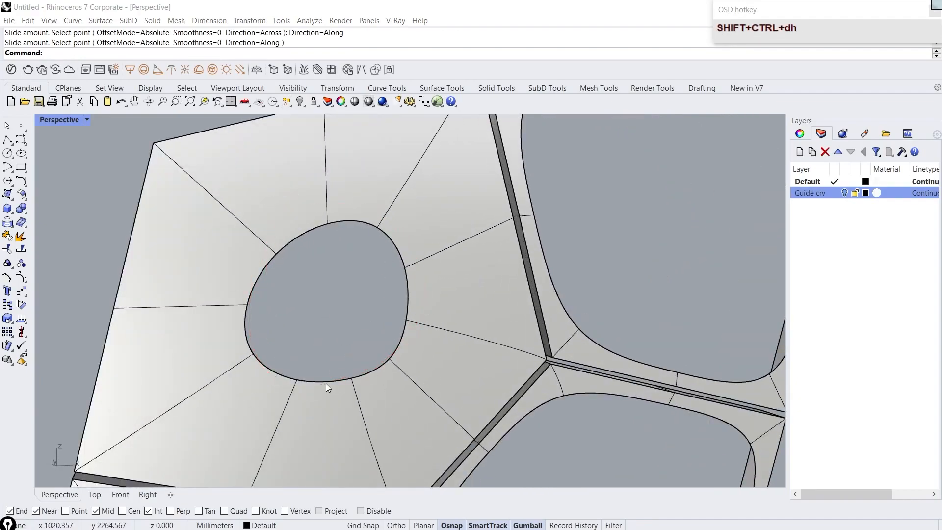
pyautogui.scroll(-9, 322, 328)
pyautogui.scroll(4, 491, 309)
pyautogui.moveTo(490, 309); pyautogui.dragTo(416, 295, button='right')
pyautogui.scroll(4, 410, 216)
pyautogui.keyDown('ctrl'); pyautogui.keyDown('shift'); pyautogui.doubleClick(355, 205); pyautogui.keyUp('shift'); pyautogui.keyUp('ctrl')
pyautogui.keyDown('shift'); pyautogui.moveTo(449, 294); pyautogui.dragTo(450, 301); pyautogui.keyUp('shift')
pyautogui.scroll(-5, 449, 300)
pyautogui.keyDown('shift'); pyautogui.moveTo(363, 431); pyautogui.dragTo(431, 285, button='right'); pyautogui.keyUp('shift')
pyautogui.keyDown('ctrl'); pyautogui.keyDown('shift'); pyautogui.doubleClick(398, 333); pyautogui.keyUp('shift'); pyautogui.keyUp('ctrl')
pyautogui.keyDown('shift'); pyautogui.moveTo(351, 365); pyautogui.dragTo(387, 290, button='right'); pyautogui.keyUp('shift')
pyautogui.scroll(4, 387, 290)
pyautogui.keyDown('shift'); pyautogui.moveTo(379, 301); pyautogui.dragTo(362, 312); pyautogui.keyUp('shift')
pyautogui.moveTo(500, 268); pyautogui.dragTo(388, 344, button='right')
pyautogui.scroll(-4, 392, 338)
pyautogui.keyDown('ctrl'); pyautogui.keyDown('shift'); pyautogui.doubleClick(418, 283); pyautogui.keyUp('shift'); pyautogui.keyUp('ctrl')
pyautogui.scroll(6, 415, 350)
pyautogui.keyDown('shift'); pyautogui.moveTo(463, 362); pyautogui.dragTo(433, 372); pyautogui.keyUp('shift')
# Step: Round the upper-right cell's small hole by sliding its alternate vertices along their radial edges
pyautogui.scroll(-5, 461, 371)
pyautogui.scroll(5, 489, 366)
pyautogui.keyDown('ctrl'); pyautogui.keyDown('shift'); pyautogui.click(426, 271); pyautogui.keyUp('shift'); pyautogui.keyUp('ctrl')
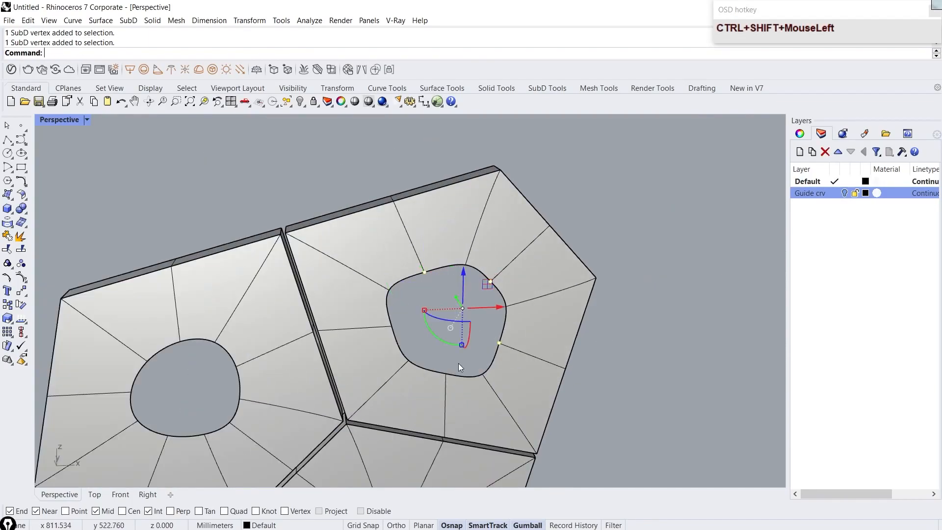
pyautogui.keyDown('ctrl'); pyautogui.keyDown('shift'); pyautogui.click(445, 374); pyautogui.keyUp('shift'); pyautogui.keyUp('ctrl')
pyautogui.keyDown('ctrl'); pyautogui.keyDown('shift'); pyautogui.click(392, 326); pyautogui.keyUp('shift'); pyautogui.keyUp('ctrl')
pyautogui.scroll(6, 430, 301)
pyautogui.write('slide')
pyautogui.press('Return')
pyautogui.click(561, 249)
# Step: Slide the alternate vertices of the lower-right cell's small hole with Direction set to Along to round it
pyautogui.scroll(-8, 561, 250)
pyautogui.keyDown('shift'); pyautogui.moveTo(510, 392); pyautogui.dragTo(559, 304, button='right'); pyautogui.keyUp('shift')
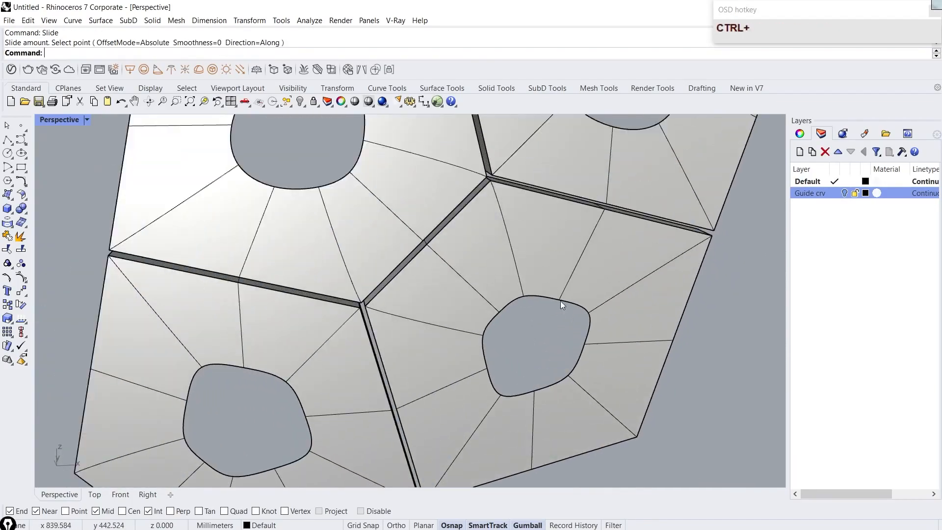
pyautogui.scroll(4, 578, 332)
pyautogui.keyDown('ctrl'); pyautogui.keyDown('shift'); pyautogui.moveTo(542, 273); pyautogui.dragTo(558, 297); pyautogui.keyUp('shift'); pyautogui.keyUp('ctrl')
pyautogui.keyDown('ctrl'); pyautogui.keyDown('shift'); pyautogui.moveTo(576, 337); pyautogui.dragTo(598, 362); pyautogui.keyUp('shift'); pyautogui.keyUp('ctrl')
pyautogui.keyDown('ctrl'); pyautogui.keyDown('shift'); pyautogui.moveTo(509, 386); pyautogui.dragTo(522, 437); pyautogui.keyUp('shift'); pyautogui.keyUp('ctrl')
pyautogui.scroll(4, 542, 317)
pyautogui.rightClick(544, 316)
pyautogui.click(560, 254)
# Step: Slide the alternate vertices of the lower-left cell's small hole with Direction set to Along to round it
pyautogui.scroll(-10, 559, 256)
pyautogui.scroll(8, 368, 343)
pyautogui.keyDown('ctrl'); pyautogui.keyDown('shift'); pyautogui.moveTo(413, 308); pyautogui.dragTo(434, 335); pyautogui.keyUp('shift'); pyautogui.keyUp('ctrl')
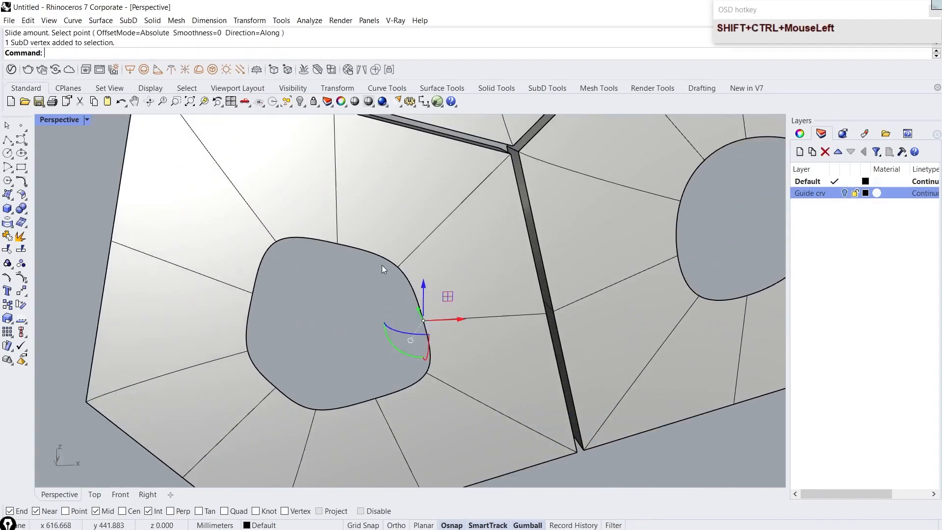
pyautogui.keyDown('ctrl'); pyautogui.keyDown('shift'); pyautogui.moveTo(263, 372); pyautogui.dragTo(290, 402); pyautogui.keyUp('shift'); pyautogui.keyUp('ctrl')
pyautogui.keyDown('ctrl'); pyautogui.keyDown('shift'); pyautogui.moveTo(363, 385); pyautogui.dragTo(387, 414); pyautogui.keyUp('shift'); pyautogui.keyUp('ctrl')
pyautogui.scroll(2, 346, 363)
pyautogui.rightClick(353, 361)
pyautogui.click(465, 313)
# Step: Review the module with small round holes and examine the reference photo of the panel with several petal-shaped openings
pyautogui.scroll(-12, 287, 339)
pyautogui.moveTo(287, 339); pyautogui.dragTo(260, 326, button='right')
pyautogui.scroll(-8, 332, 334)
pyautogui.scroll(-2, 260, 326)
pyautogui.scroll(2, 260, 326)
pyautogui.keyDown('shift'); pyautogui.moveTo(195, 362); pyautogui.dragTo(346, 336, button='right'); pyautogui.keyUp('shift')
pyautogui.scroll(2, 347, 337)
pyautogui.keyDown('shift'); pyautogui.moveTo(647, 243); pyautogui.dragTo(228, 341, button='right'); pyautogui.keyUp('shift')
pyautogui.moveTo(940, 0); pyautogui.dragTo(313, 413, button='right')
pyautogui.scroll(-10, 460, 323)
pyautogui.scroll(2, 435, 361)
pyautogui.scroll(4, 434, 360)
pyautogui.scroll(-2, 478, 282)
pyautogui.scroll(2, 472, 287)
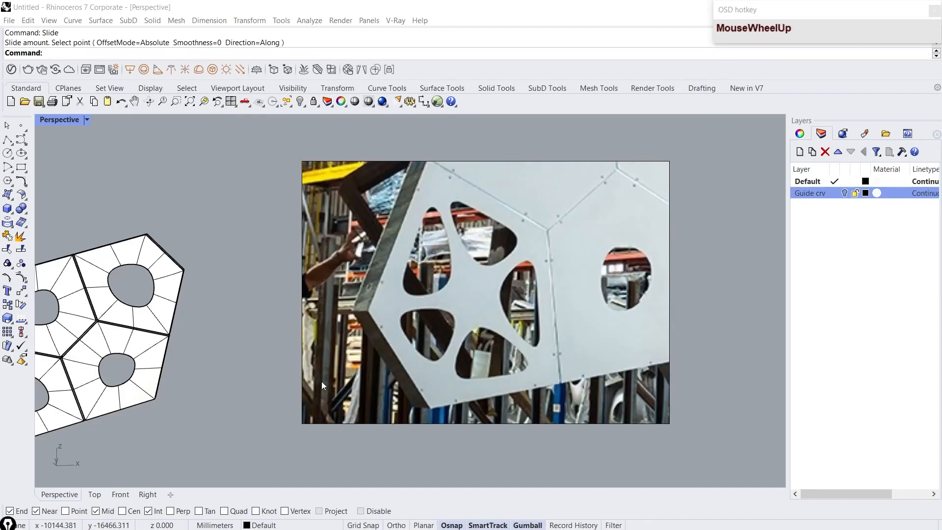
pyautogui.moveTo(308, 412); pyautogui.dragTo(940, 0, button='right')
# Step: Frame the remaining solid four-cell module and switch the SubD display to flat
pyautogui.scroll(-8, 323, 303)
pyautogui.scroll(8, 366, 311)
pyautogui.moveTo(353, 274); pyautogui.dragTo(319, 211, button='right')
pyautogui.scroll(6, 314, 235)
pyautogui.moveTo(321, 259); pyautogui.dragTo(340, 287, button='right')
pyautogui.press('Tab')
# Step: Inset the two top triangular faces of the solid module's upper-left cell together by a distance of 2
pyautogui.scroll(4, 372, 205)
pyautogui.keyDown('ctrl'); pyautogui.keyDown('shift'); pyautogui.click(357, 205); pyautogui.keyUp('shift'); pyautogui.keyUp('ctrl')
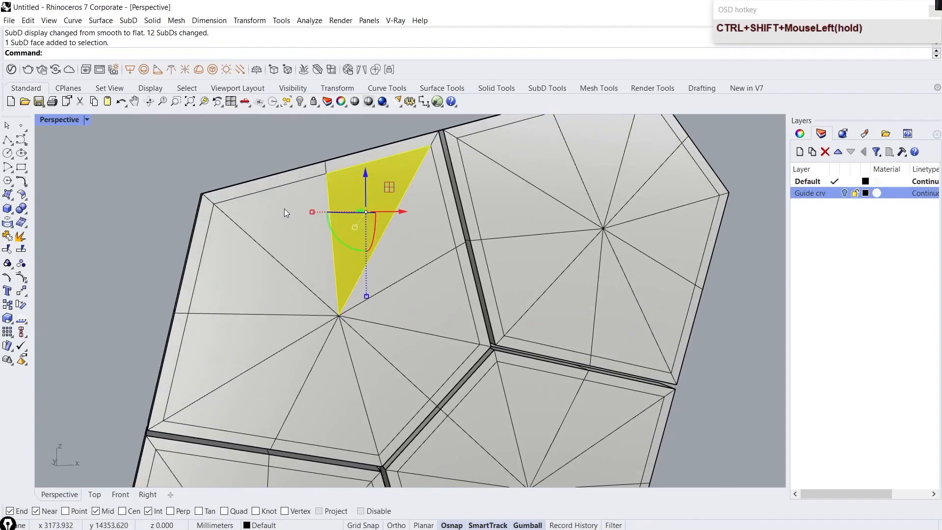
pyautogui.keyDown('ctrl'); pyautogui.keyDown('shift'); pyautogui.click(284, 208); pyautogui.keyUp('shift'); pyautogui.keyUp('ctrl')
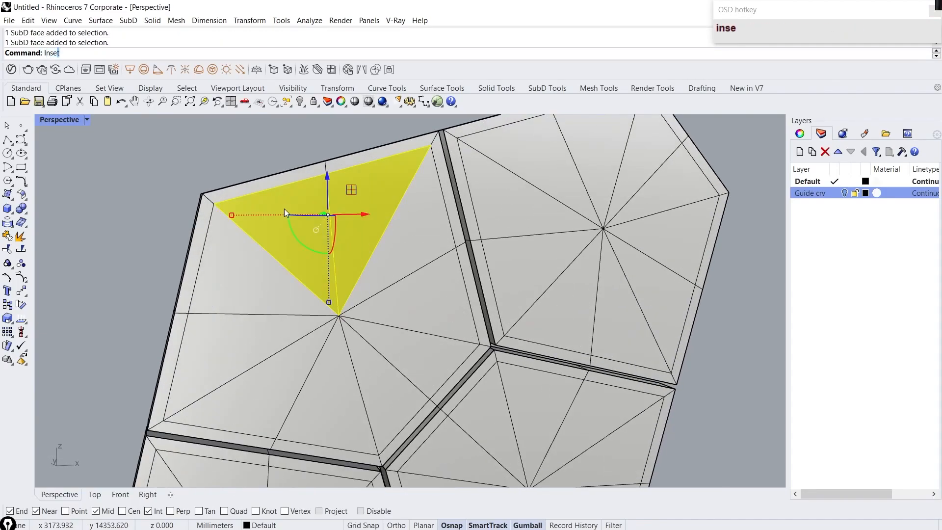
pyautogui.write('Inset')
pyautogui.press('Return')
pyautogui.scroll(5, 374, 211)
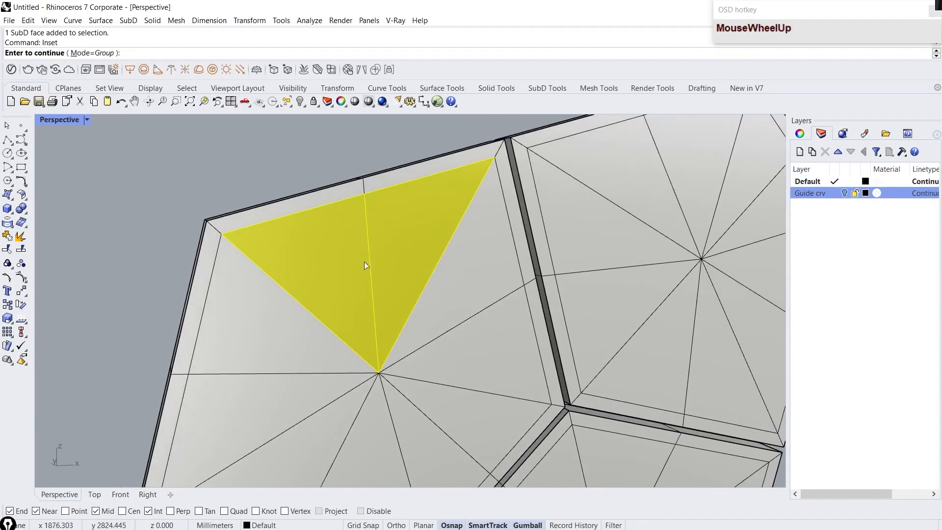
pyautogui.moveTo(361, 263); pyautogui.dragTo(413, 249, button='right')
pyautogui.scroll(2, 413, 249)
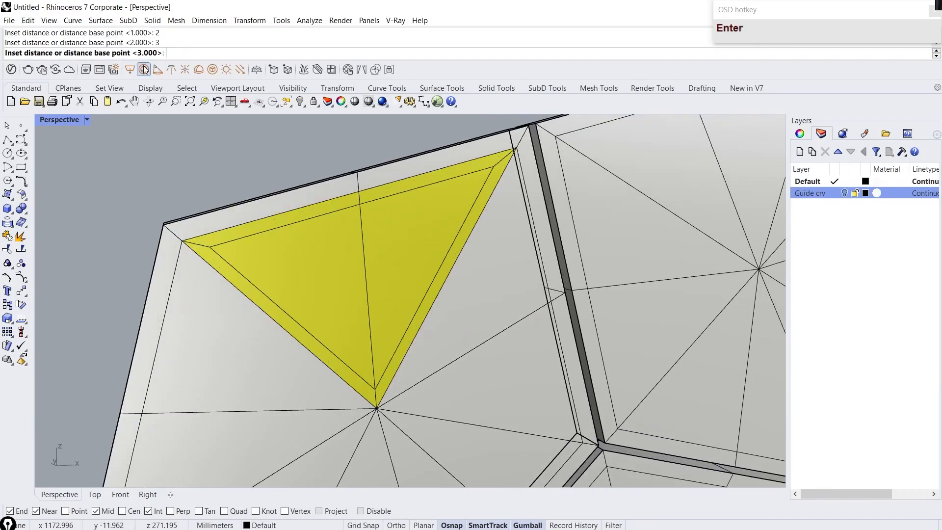
pyautogui.scroll(-3, 264, 169)
pyautogui.scroll(3, 266, 168)
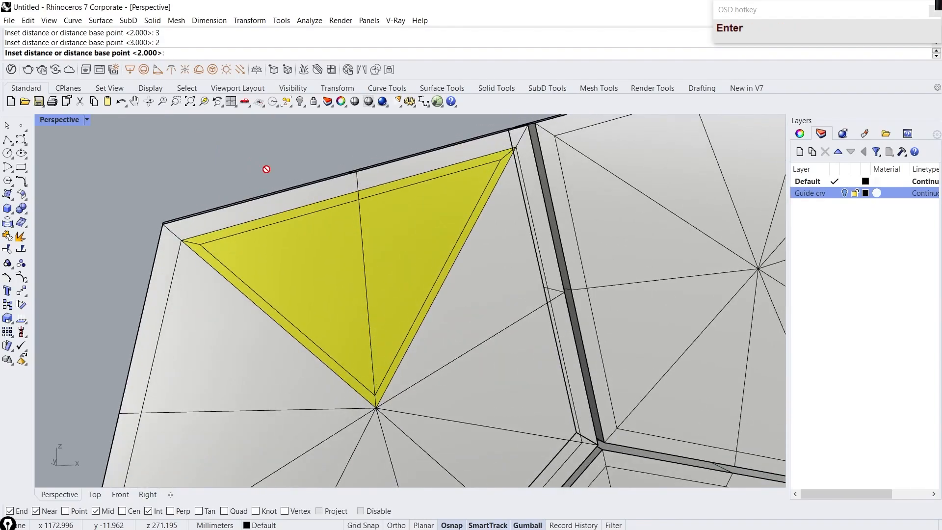
pyautogui.moveTo(259, 177); pyautogui.dragTo(345, 280, button='right')
# Step: Inset the pair of triangular faces on the right side of the upper-left cell by a distance of 2
pyautogui.scroll(-4, 248, 299)
pyautogui.scroll(2, 345, 264)
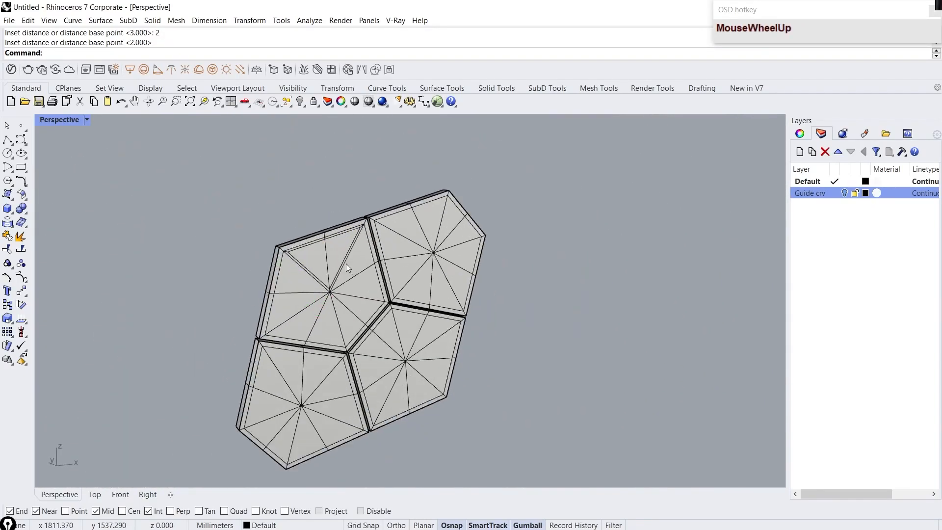
pyautogui.scroll(3, 345, 263)
pyautogui.keyDown('ctrl'); pyautogui.keyDown('shift'); pyautogui.click(366, 257); pyautogui.keyUp('shift'); pyautogui.keyUp('ctrl')
pyautogui.rightClick(388, 272)
pyautogui.scroll(-2, 391, 304)
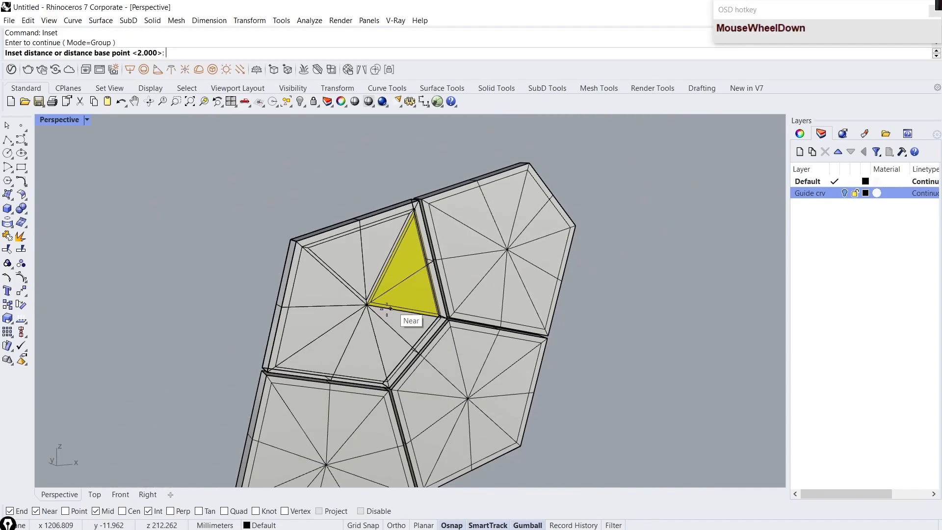
pyautogui.rightClick(391, 304)
# Step: Inset the lower-right and bottom pairs of triangular faces in the same cell by a distance of 2 each
pyautogui.scroll(3, 369, 343)
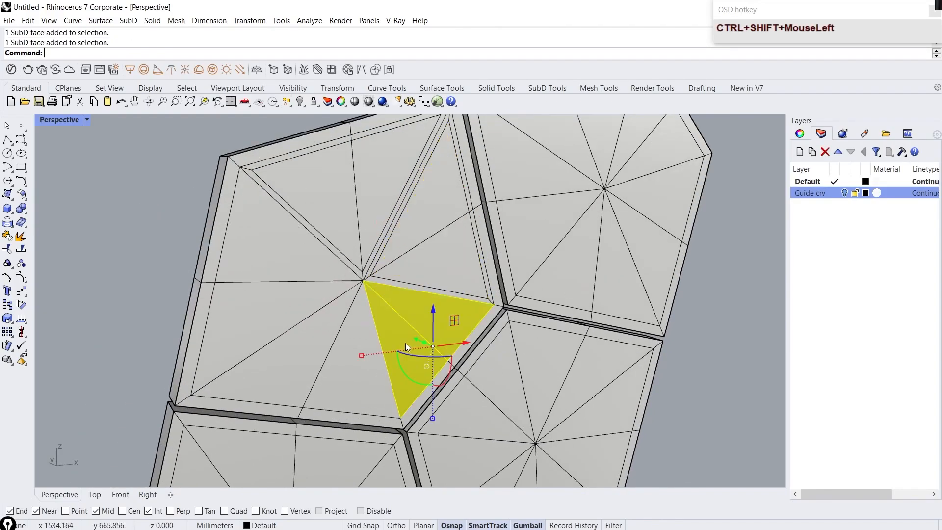
pyautogui.keyDown('ctrl'); pyautogui.keyDown('shift'); pyautogui.click(308, 366); pyautogui.keyUp('shift'); pyautogui.keyUp('ctrl')
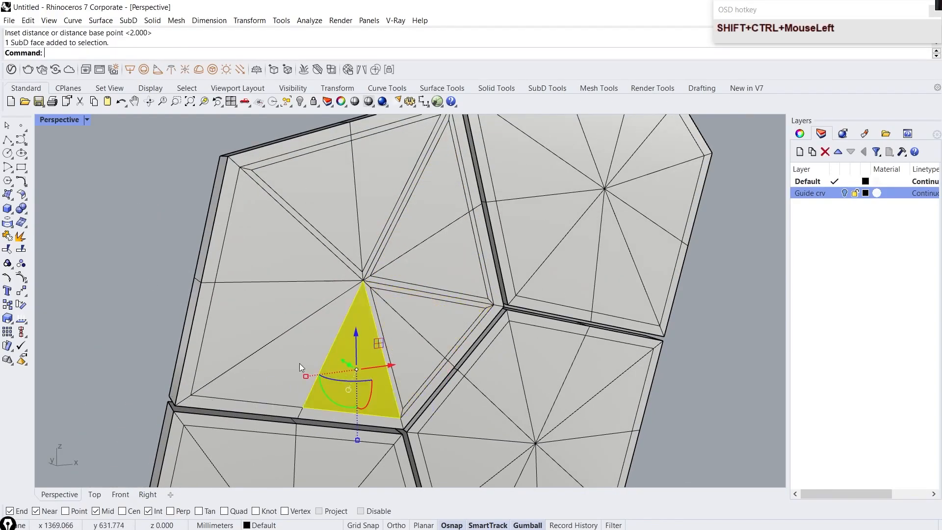
pyautogui.rightClick(286, 353)
pyautogui.rightClick(284, 352)
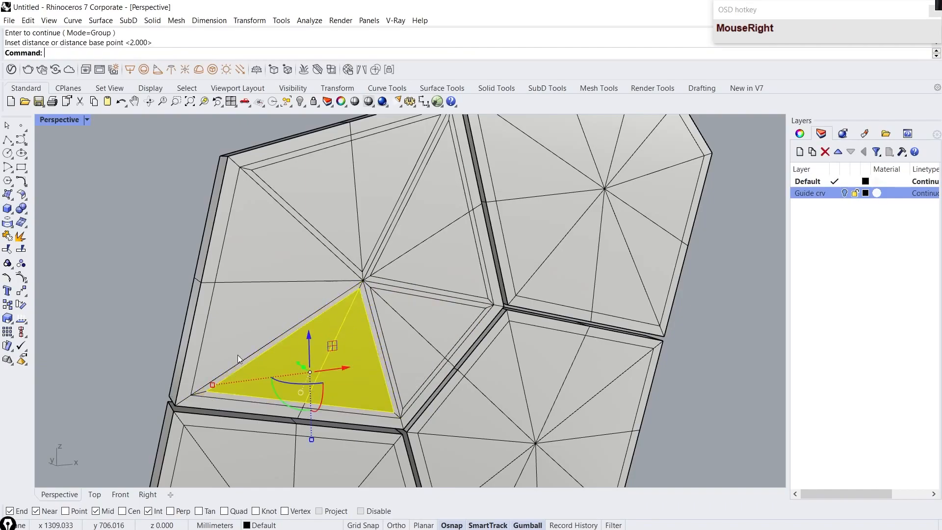
# Step: Inset the left pair of triangular faces in the upper-left cell together by a distance of 2
pyautogui.keyDown('ctrl'); pyautogui.keyDown('shift'); pyautogui.click(255, 269); pyautogui.keyUp('shift'); pyautogui.keyUp('ctrl')
pyautogui.rightClick(245, 314)
pyautogui.rightClick(244, 315)
pyautogui.click(182, 257)
# Step: Inset the upper-right, right and bottom pairs of triangular faces in the upper-right cell by a distance of 2 each
pyautogui.scroll(-5, 183, 257)
pyautogui.moveTo(183, 257); pyautogui.dragTo(239, 344, button='right')
pyautogui.scroll(1, 239, 344)
pyautogui.scroll(-3, 358, 319)
pyautogui.scroll(6, 309, 263)
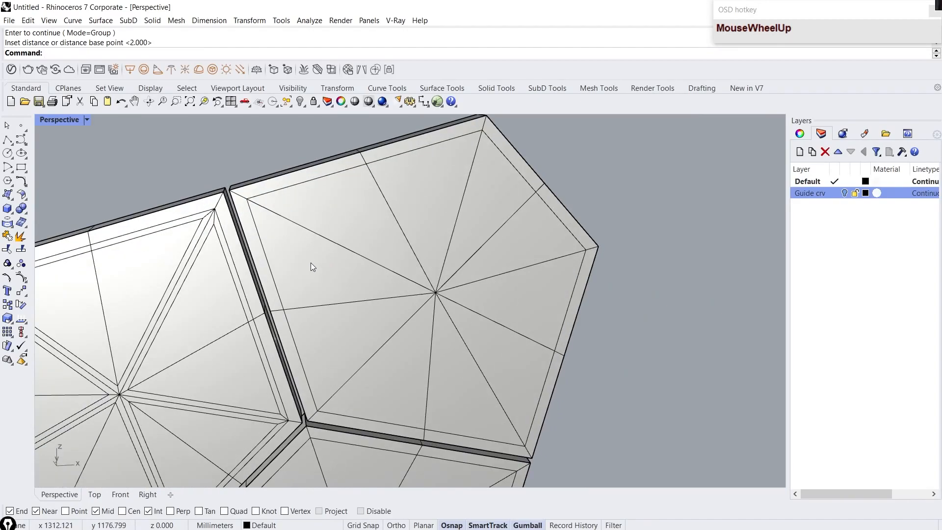
pyautogui.keyDown('ctrl'); pyautogui.keyDown('shift'); pyautogui.click(517, 234); pyautogui.keyUp('shift'); pyautogui.keyUp('ctrl')
pyautogui.rightClick(519, 234)
pyautogui.rightClick(520, 234)
pyautogui.rightClick(520, 234)
pyautogui.click(555, 314)
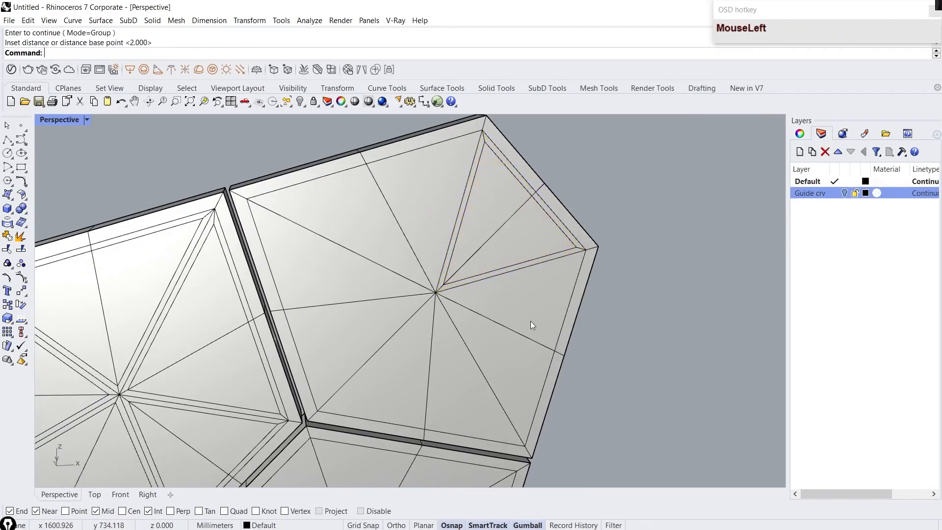
pyautogui.rightClick(512, 352)
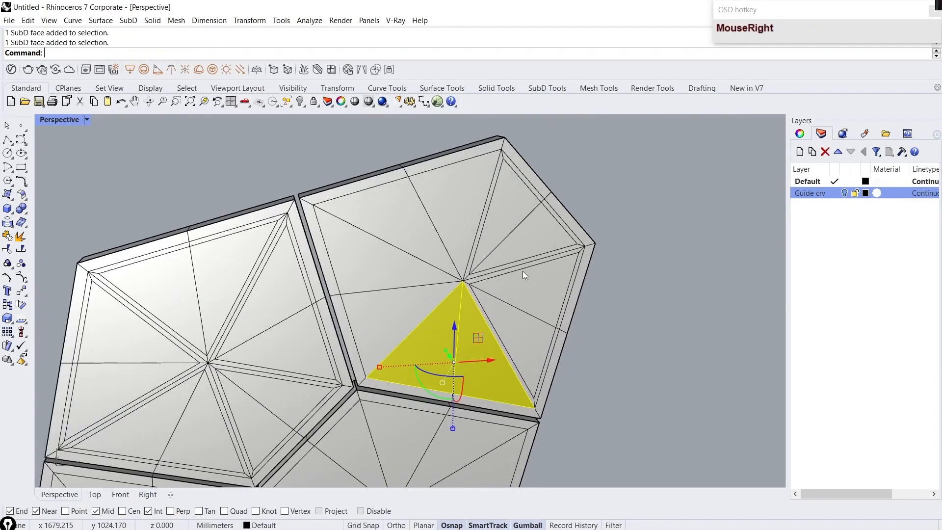
pyautogui.rightClick(522, 271)
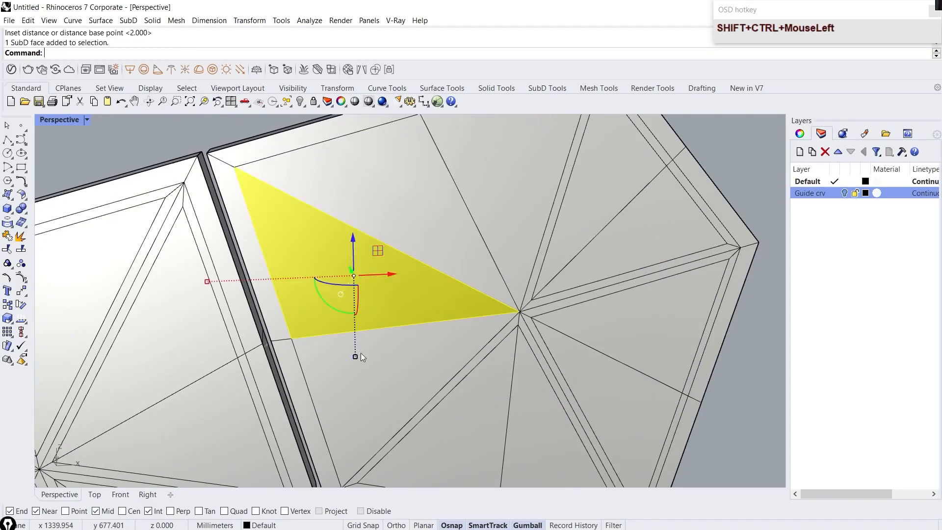
# Step: Inset the left and top pairs of triangular faces in the upper-right cell by a distance of 2 each
pyautogui.rightClick(384, 340)
pyautogui.rightClick(384, 339)
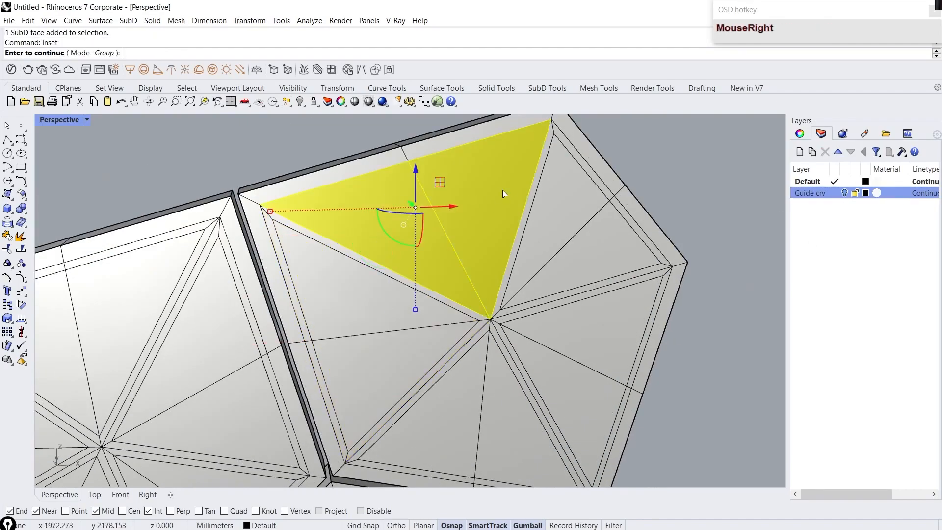
pyautogui.rightClick(502, 190)
# Step: Inset the top and right pairs of triangular faces in the lower-left cell by a distance of 2 each
pyautogui.scroll(-5, 502, 189)
pyautogui.scroll(1, 363, 315)
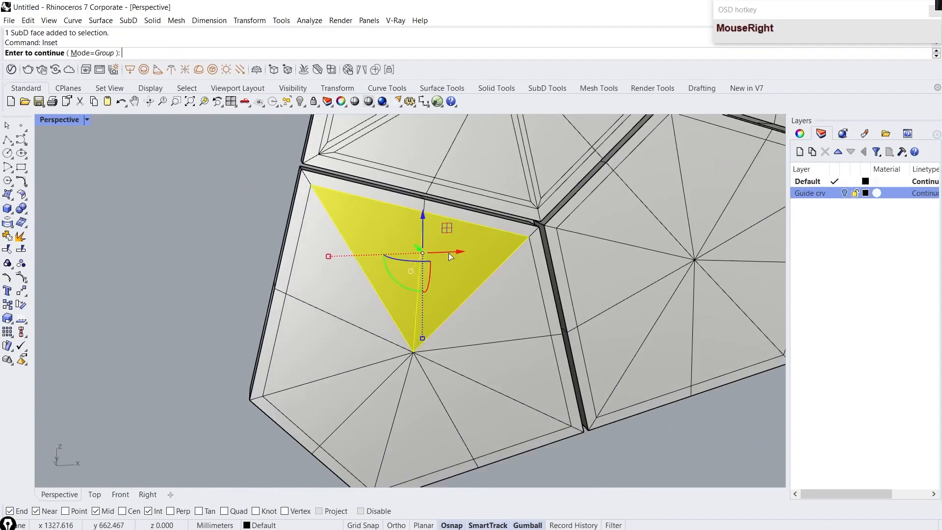
pyautogui.rightClick(449, 253)
pyautogui.rightClick(448, 252)
pyautogui.scroll(-2, 448, 252)
pyautogui.scroll(-4, 448, 253)
pyautogui.scroll(1, 449, 252)
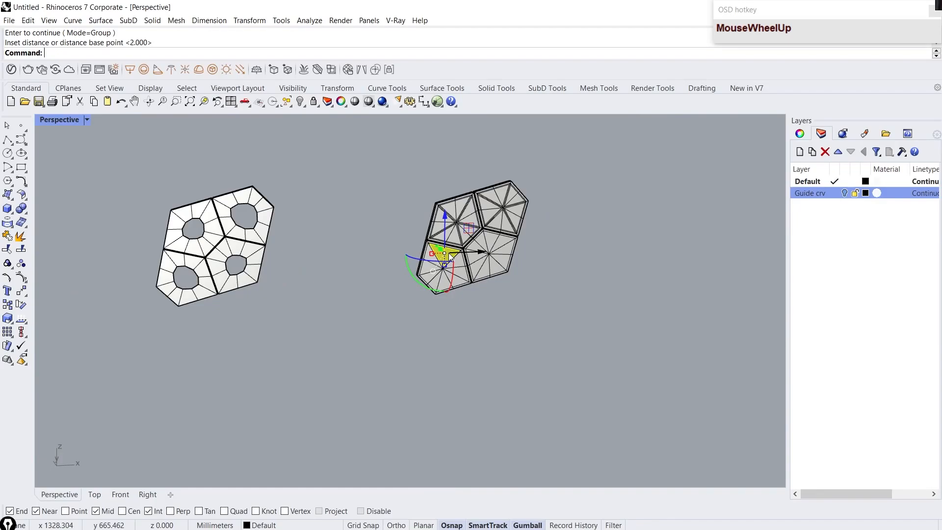
pyautogui.scroll(13, 449, 255)
pyautogui.keyDown('ctrl'); pyautogui.keyDown('shift'); pyautogui.click(520, 325); pyautogui.keyUp('shift'); pyautogui.keyUp('ctrl')
pyautogui.rightClick(520, 324)
pyautogui.rightClick(520, 324)
# Step: Inset the bottom, lower-left and left pairs of triangular faces in the lower-left cell by a distance of 2 each
pyautogui.click(513, 419)
pyautogui.scroll(6, 452, 361)
pyautogui.keyDown('ctrl'); pyautogui.keyDown('shift'); pyautogui.click(431, 381); pyautogui.keyUp('shift'); pyautogui.keyUp('ctrl')
pyautogui.rightClick(431, 381)
pyautogui.rightClick(431, 380)
pyautogui.rightClick(431, 380)
pyautogui.keyDown('ctrl'); pyautogui.keyDown('shift'); pyautogui.click(326, 334); pyautogui.keyUp('shift'); pyautogui.keyUp('ctrl')
pyautogui.rightClick(354, 375)
pyautogui.keyDown('ctrl'); pyautogui.keyDown('shift'); pyautogui.click(317, 214); pyautogui.keyUp('shift'); pyautogui.keyUp('ctrl')
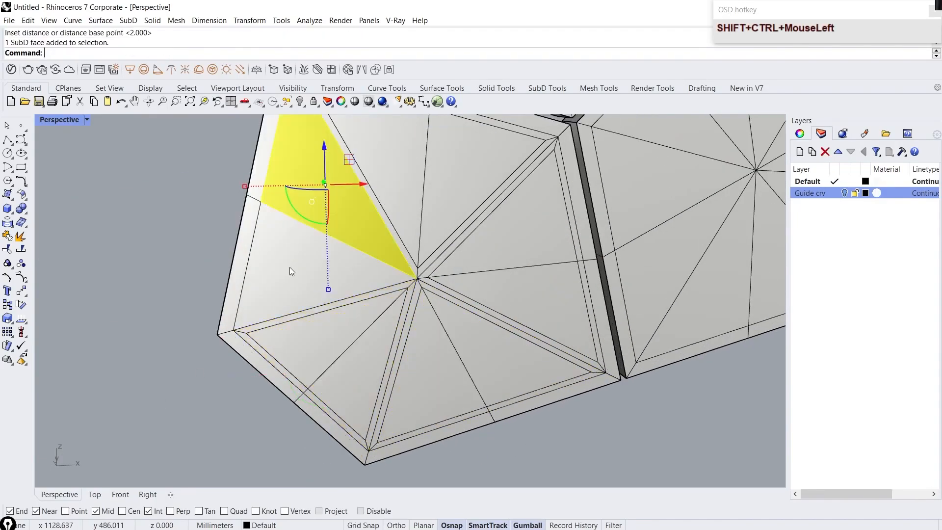
pyautogui.rightClick(289, 267)
# Step: Inset the upper-left and top pairs of triangular faces in the lower-right cell by a distance of 2 each
pyautogui.scroll(-10, 230, 371)
pyautogui.moveTo(230, 371); pyautogui.dragTo(255, 398, button='right')
pyautogui.scroll(5, 362, 316)
pyautogui.keyDown('ctrl'); pyautogui.keyDown('shift'); pyautogui.click(351, 309); pyautogui.keyUp('shift'); pyautogui.keyUp('ctrl')
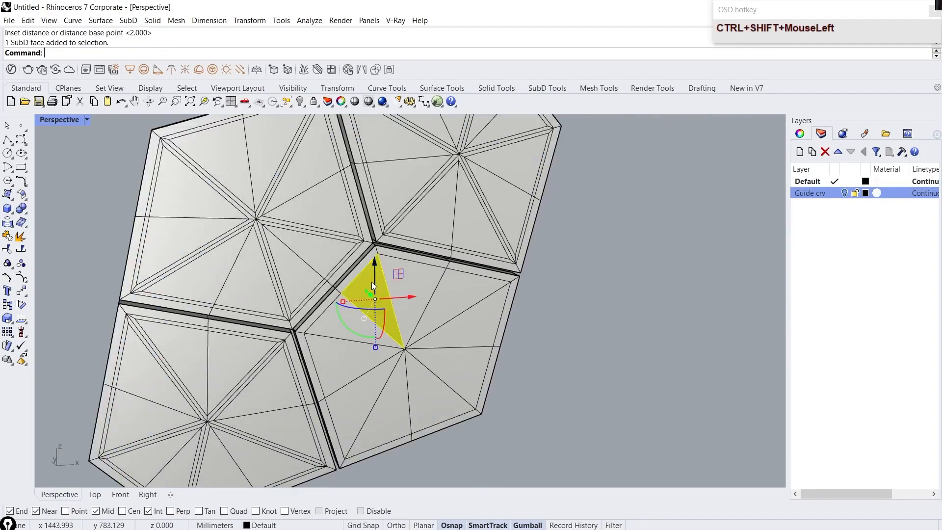
pyautogui.rightClick(351, 309)
pyautogui.scroll(4, 346, 313)
pyautogui.rightClick(394, 293)
pyautogui.rightClick(395, 293)
pyautogui.keyDown('ctrl'); pyautogui.keyDown('shift'); pyautogui.click(449, 271); pyautogui.keyUp('shift'); pyautogui.keyUp('ctrl')
pyautogui.click(666, 312)
pyautogui.click(586, 343)
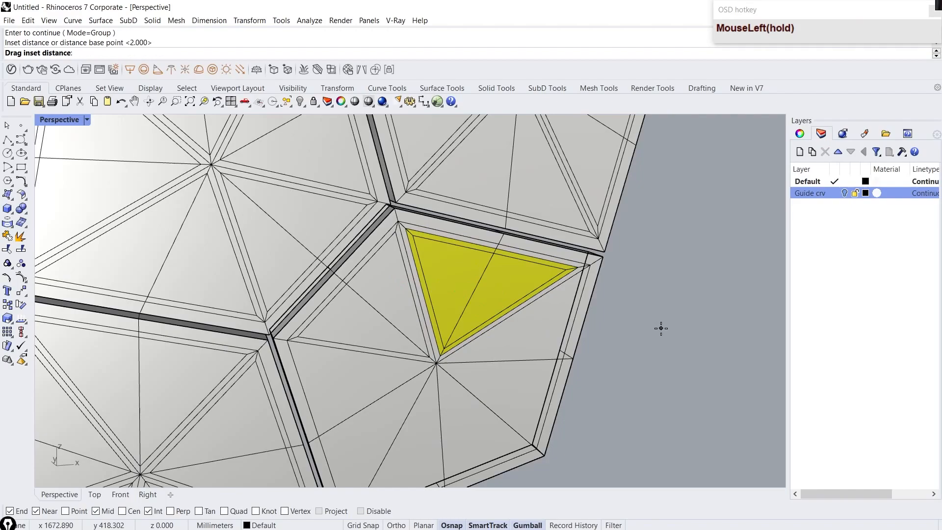
# Step: Inset the right pair of triangular faces in the lower-right cell by a distance of 2 and clear the selection
pyautogui.keyDown('ctrl'); pyautogui.keyDown('shift'); pyautogui.click(537, 340); pyautogui.keyUp('shift'); pyautogui.keyUp('ctrl')
pyautogui.keyDown('ctrl'); pyautogui.keyDown('shift'); pyautogui.click(521, 387); pyautogui.keyUp('shift'); pyautogui.keyUp('ctrl')
pyautogui.rightClick(519, 390)
pyautogui.rightClick(518, 391)
pyautogui.rightClick(521, 389)
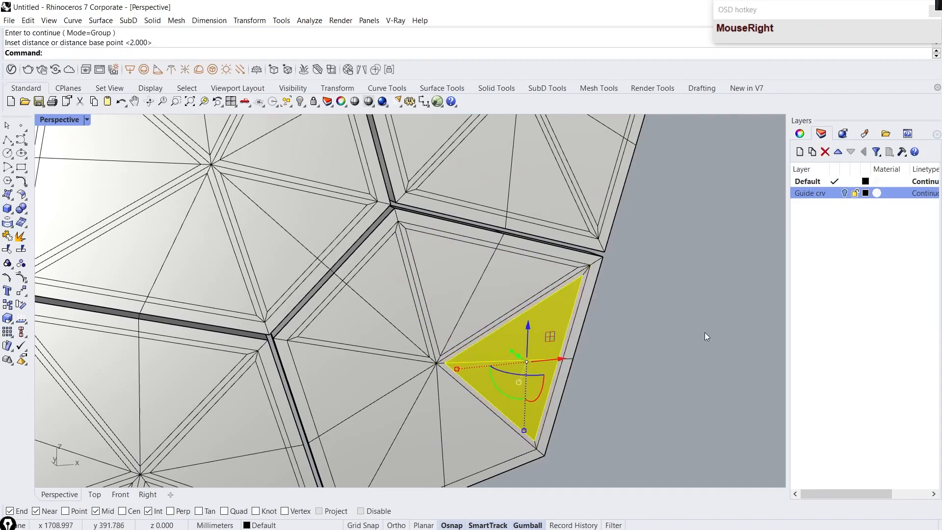
pyautogui.press('Escape')
# Step: Inset the bottom and left pairs of triangular faces in the lower-right cell by a distance of 2 each
pyautogui.moveTo(606, 368); pyautogui.dragTo(598, 319, button='right')
pyautogui.scroll(4, 592, 315)
pyautogui.keyDown('ctrl'); pyautogui.keyDown('shift'); pyautogui.click(589, 314); pyautogui.keyUp('shift'); pyautogui.keyUp('ctrl')
pyautogui.keyDown('ctrl'); pyautogui.keyDown('shift'); pyautogui.click(521, 347); pyautogui.keyUp('shift'); pyautogui.keyUp('ctrl')
pyautogui.rightClick(519, 350)
pyautogui.rightClick(519, 349)
pyautogui.rightClick(519, 349)
pyautogui.keyDown('ctrl'); pyautogui.keyDown('shift'); pyautogui.click(435, 254); pyautogui.keyUp('shift'); pyautogui.keyUp('ctrl')
pyautogui.keyDown('ctrl'); pyautogui.keyDown('shift'); pyautogui.click(423, 342); pyautogui.keyUp('shift'); pyautogui.keyUp('ctrl')
pyautogui.rightClick(423, 342)
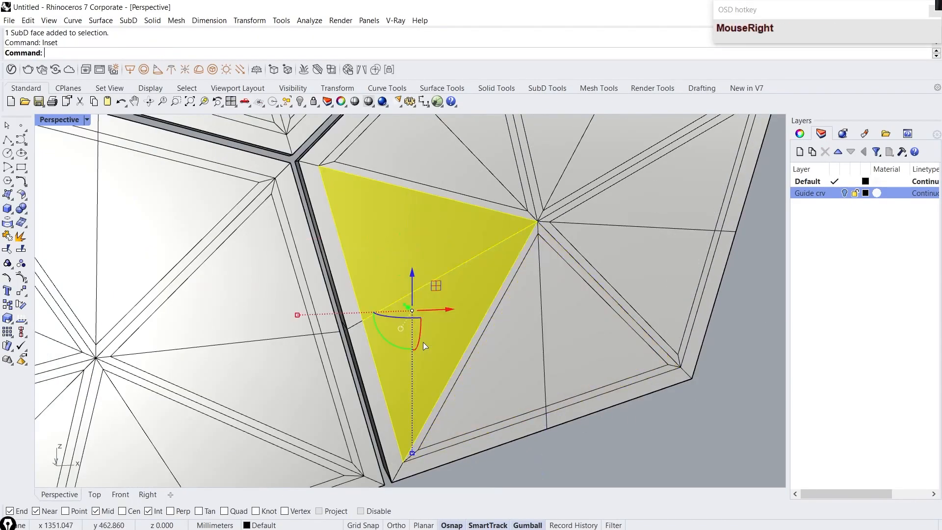
pyautogui.rightClick(423, 342)
pyautogui.rightClick(422, 342)
# Step: Select all inset triangular faces of the upper-left cell in Wireframe display, return to Shaded and delete them
pyautogui.scroll(-10, 423, 343)
pyautogui.click(437, 401)
pyautogui.moveTo(438, 402); pyautogui.dragTo(355, 165, button='right')
pyautogui.scroll(7, 355, 166)
pyautogui.click(85, 119)
pyautogui.click(122, 109)
pyautogui.scroll(5, 276, 302)
pyautogui.keyDown('ctrl'); pyautogui.keyDown('shift'); pyautogui.click(278, 254); pyautogui.keyUp('shift'); pyautogui.keyUp('ctrl')
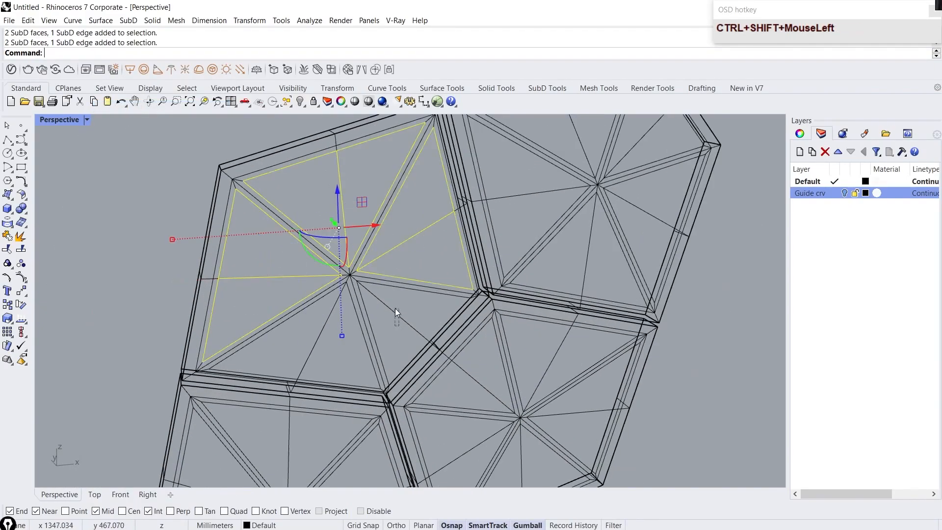
pyautogui.click(88, 118)
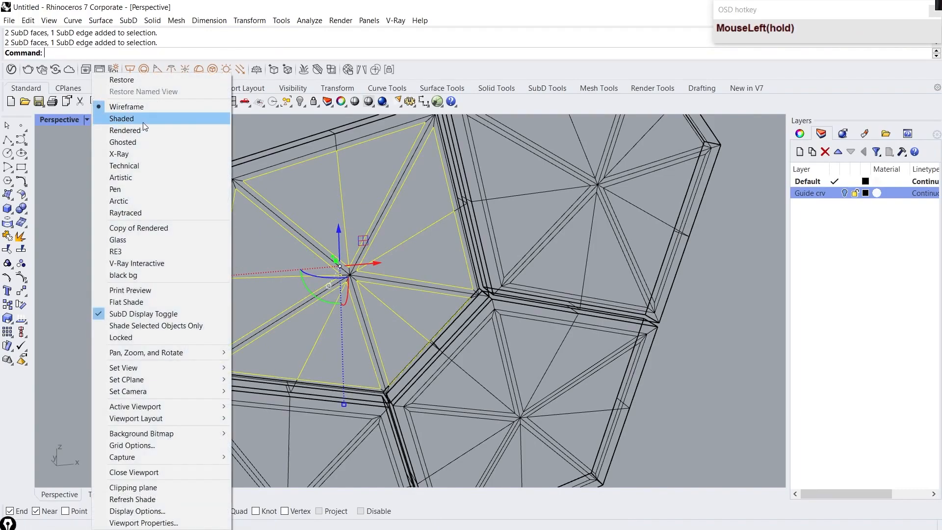
pyautogui.click(142, 121)
pyautogui.scroll(2, 316, 256)
pyautogui.press('Delete')
# Step: Switch the SubD display to smooth and check the petal openings of the upper-left cell
pyautogui.moveTo(316, 257); pyautogui.dragTo(173, 229, button='right')
pyautogui.press('Tab')
pyautogui.moveTo(941, 0); pyautogui.dragTo(502, 338, button='right')
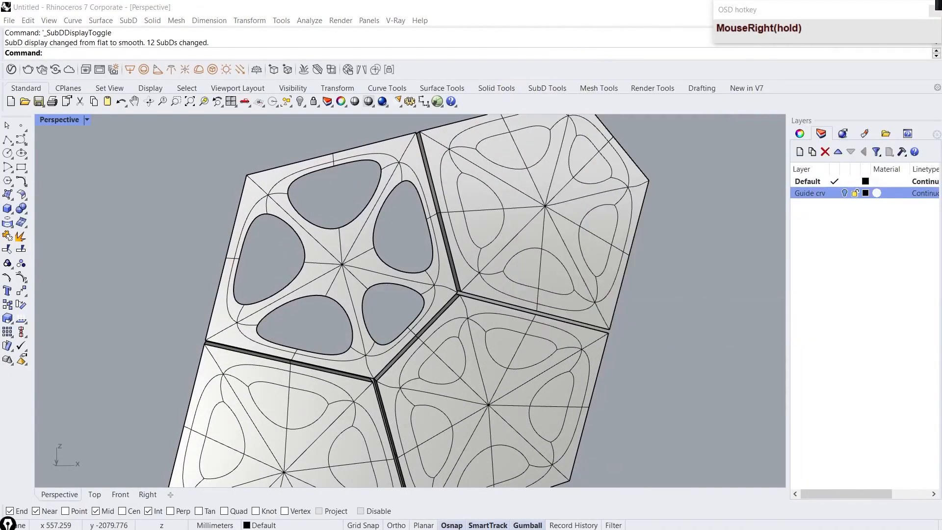
pyautogui.scroll(-3, 345, 284)
pyautogui.scroll(1, 345, 283)
pyautogui.moveTo(583, 318); pyautogui.dragTo(564, 187, button='right')
# Step: In flat SubD display, select the inset faces of the other three cells in Wireframe, return to Shaded and delete them
pyautogui.press('Tab')
pyautogui.scroll(3, 563, 184)
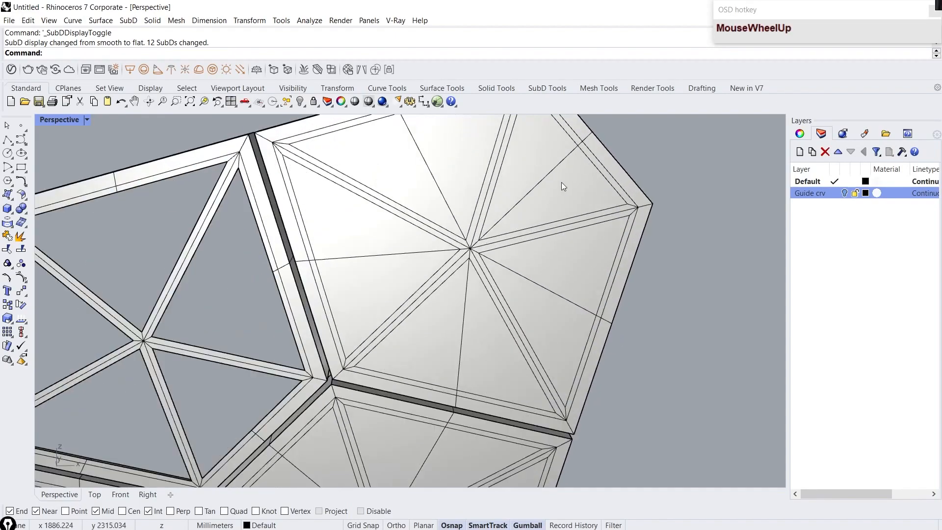
pyautogui.click(88, 120)
pyautogui.click(111, 108)
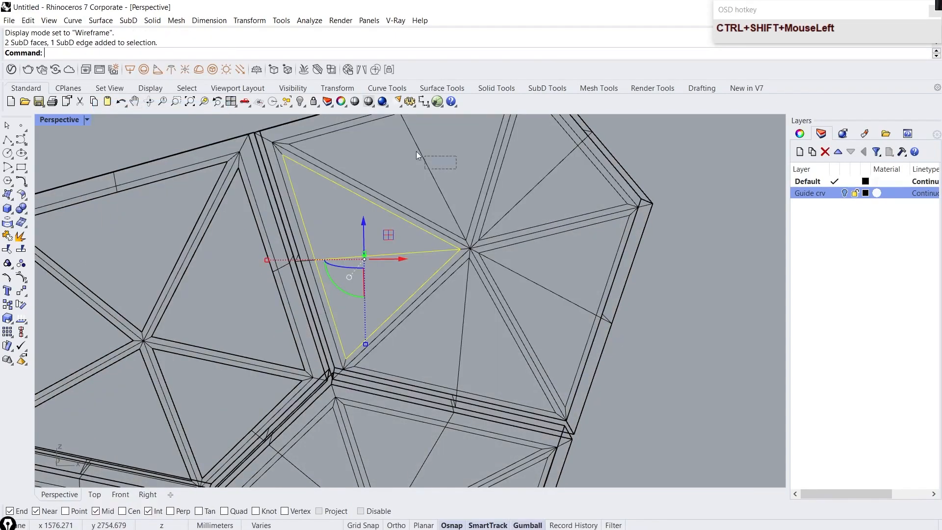
pyautogui.scroll(-5, 482, 302)
pyautogui.keyDown('shift'); pyautogui.moveTo(316, 426); pyautogui.dragTo(445, 286, button='right'); pyautogui.keyUp('shift')
pyautogui.scroll(6, 446, 286)
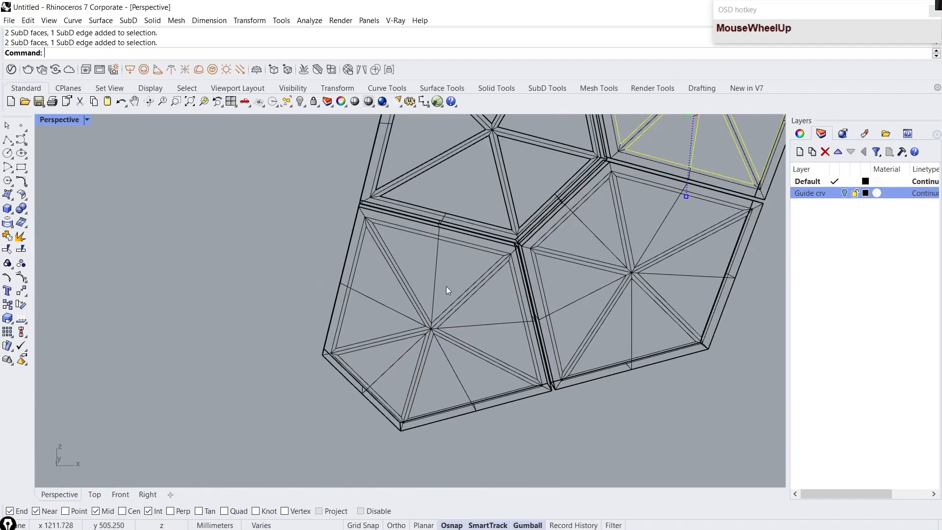
pyautogui.keyDown('ctrl'); pyautogui.keyDown('shift'); pyautogui.moveTo(446, 287); pyautogui.dragTo(418, 297); pyautogui.keyUp('shift'); pyautogui.keyUp('ctrl')
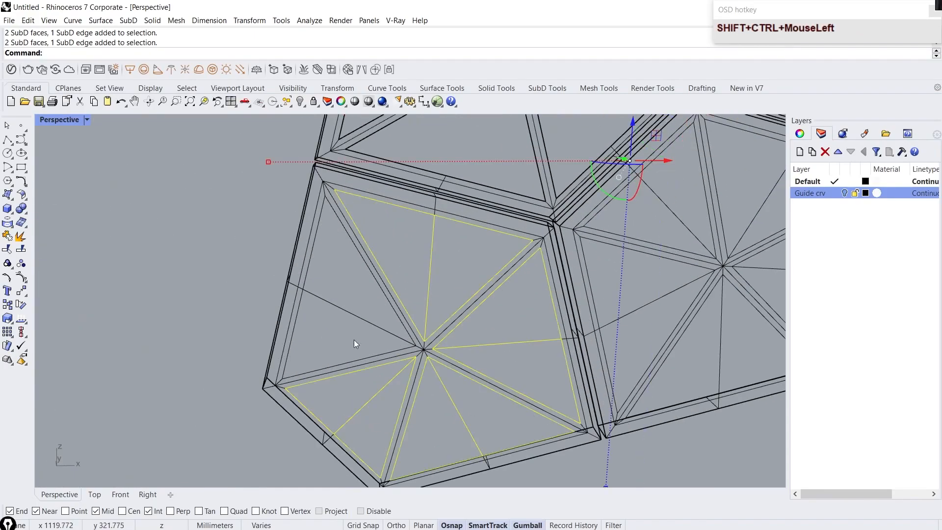
pyautogui.scroll(-5, 354, 357)
pyautogui.scroll(5, 539, 348)
pyautogui.keyDown('ctrl'); pyautogui.keyDown('shift'); pyautogui.moveTo(643, 205); pyautogui.dragTo(642, 203); pyautogui.keyUp('shift'); pyautogui.keyUp('ctrl')
pyautogui.scroll(-8, 470, 362)
pyautogui.scroll(5, 505, 295)
pyautogui.keyDown('ctrl'); pyautogui.keyDown('shift'); pyautogui.moveTo(505, 295); pyautogui.dragTo(475, 285); pyautogui.keyUp('shift'); pyautogui.keyUp('ctrl')
pyautogui.scroll(-7, 443, 310)
pyautogui.scroll(10, 417, 323)
pyautogui.keyDown('ctrl'); pyautogui.keyDown('shift'); pyautogui.moveTo(416, 323); pyautogui.dragTo(405, 273); pyautogui.keyUp('shift'); pyautogui.keyUp('ctrl')
pyautogui.scroll(-7, 400, 338)
pyautogui.scroll(-7, 398, 393)
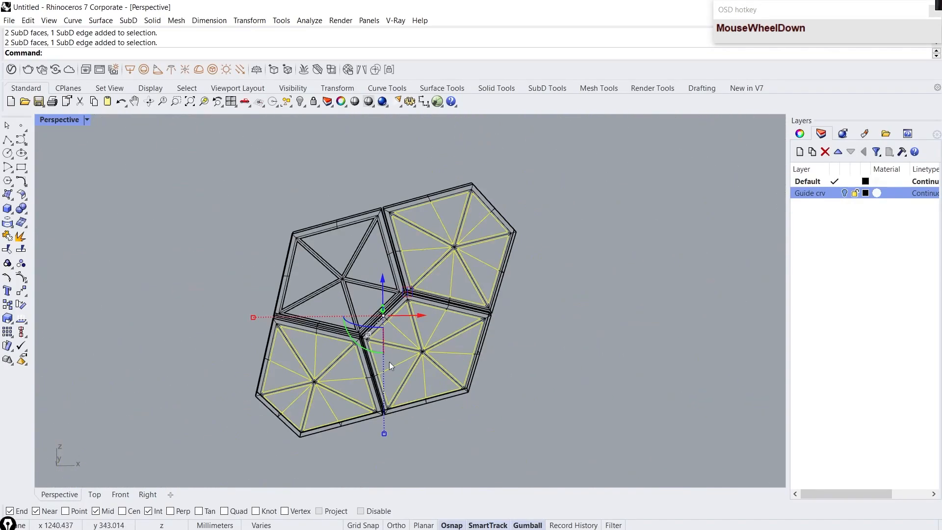
pyautogui.click(85, 123)
pyautogui.click(137, 122)
pyautogui.press('Delete')
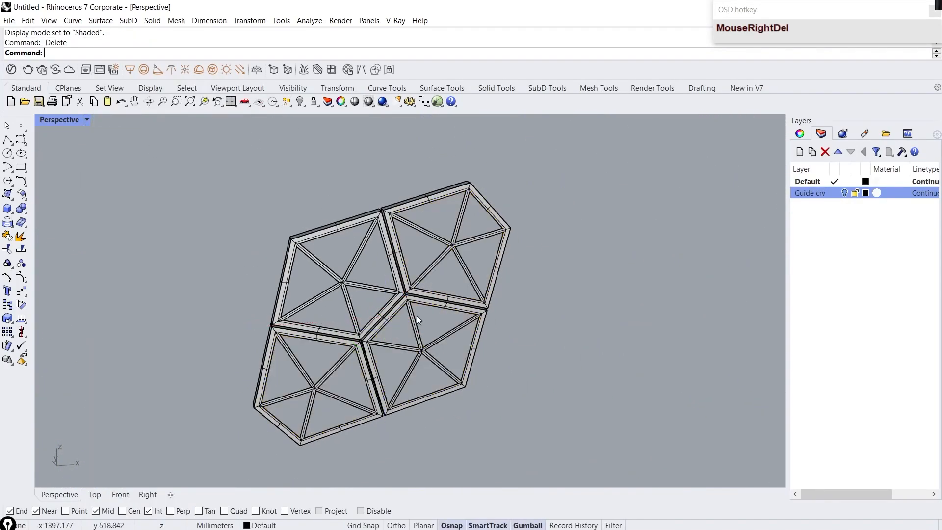
# Step: Switch the SubD display to smooth, inspect the petal module in Rendered display, and return to Shaded
pyautogui.press('Tab')
pyautogui.moveTo(421, 294); pyautogui.dragTo(444, 306, button='right')
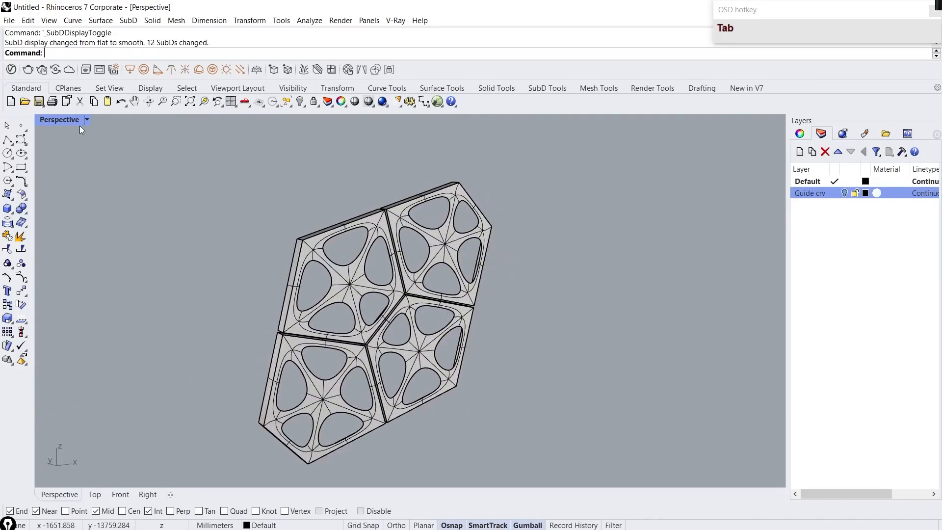
pyautogui.click(87, 120)
pyautogui.click(123, 130)
pyautogui.scroll(-1, 343, 295)
pyautogui.moveTo(343, 299); pyautogui.dragTo(343, 370, button='right')
pyautogui.moveTo(940, 1)
pyautogui.mouseDown(button='right')
pyautogui.moveTo(320, 369)
pyautogui.moveTo(940, 1)
pyautogui.mouseUp(button='right')
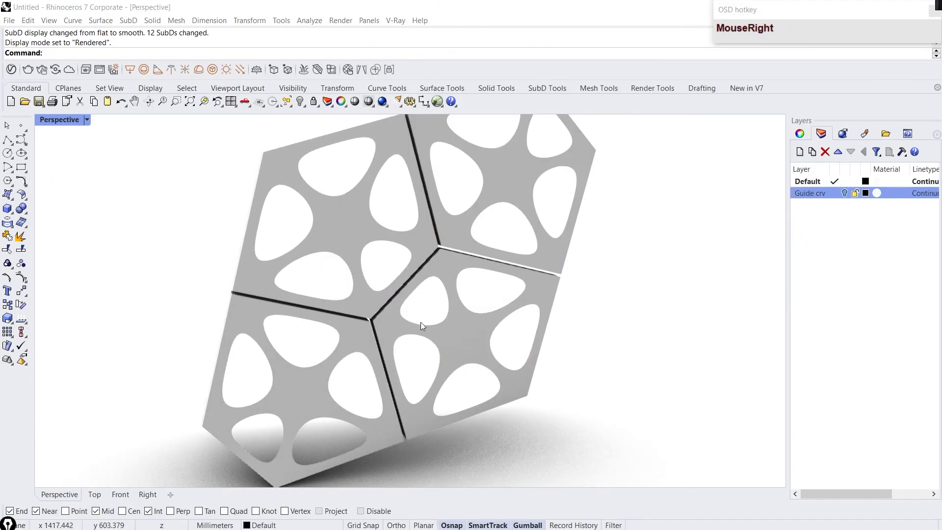
pyautogui.scroll(-5, 420, 323)
pyautogui.moveTo(170, 354); pyautogui.dragTo(229, 380, button='right')
pyautogui.scroll(6, 508, 313)
pyautogui.click(121, 119)
# Step: Examine the reference photo of the fabricated panels, focusing on the rims and depth of their large openings
pyautogui.scroll(-7, 174, 258)
pyautogui.scroll(5, 353, 260)
pyautogui.moveTo(940, 1)
pyautogui.mouseDown(button='right')
pyautogui.moveTo(439, 409)
pyautogui.moveTo(438, 425)
pyautogui.mouseUp(button='right')
pyautogui.scroll(-6, 597, 371)
pyautogui.scroll(8, 597, 370)
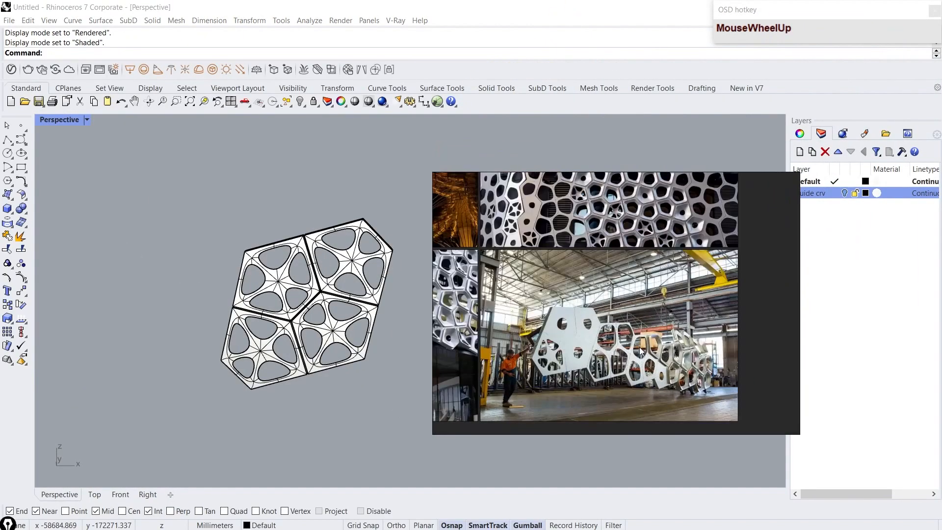
pyautogui.moveTo(551, 342); pyautogui.dragTo(549, 306, button='right')
pyautogui.scroll(5, 554, 304)
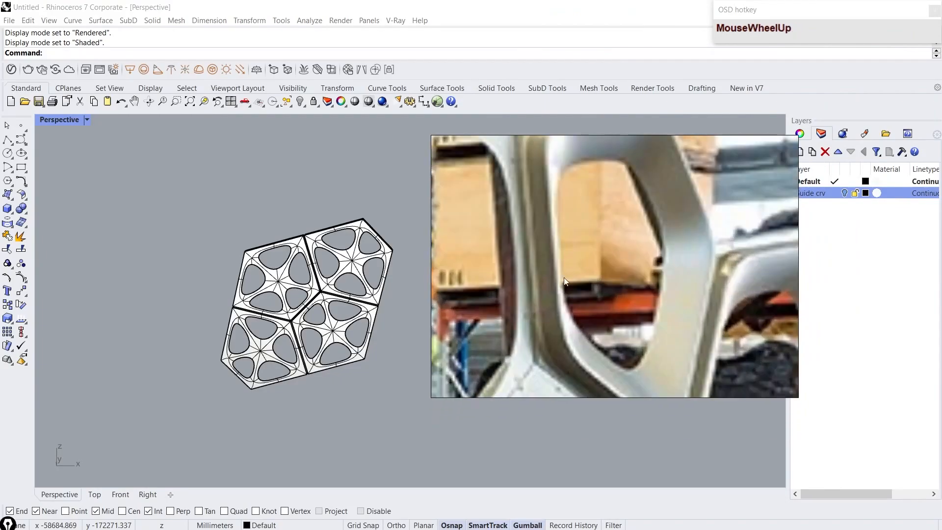
pyautogui.scroll(-5, 567, 246)
pyautogui.scroll(2, 570, 180)
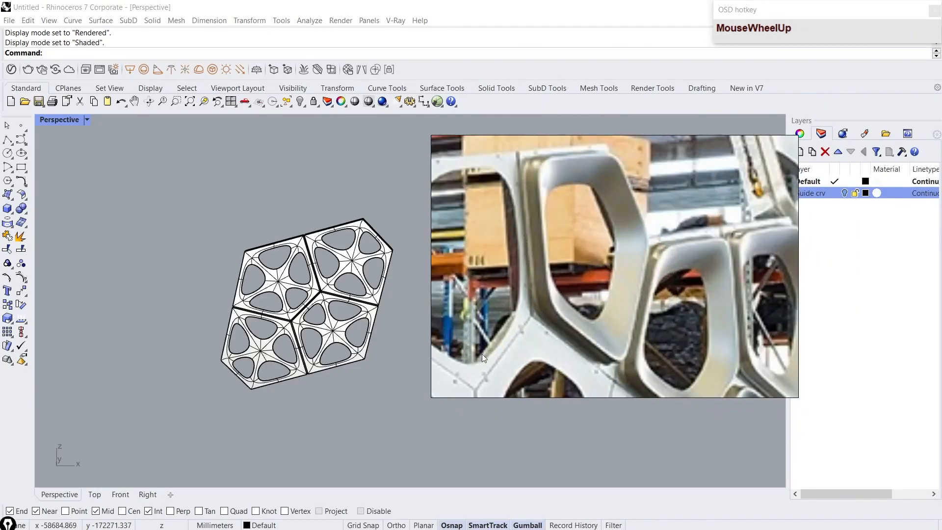
pyautogui.rightClick(437, 390)
# Step: Duplicate the four-cell module with large openings along the X axis to beyond the petal module
pyautogui.scroll(-3, 582, 229)
pyautogui.scroll(4, 574, 272)
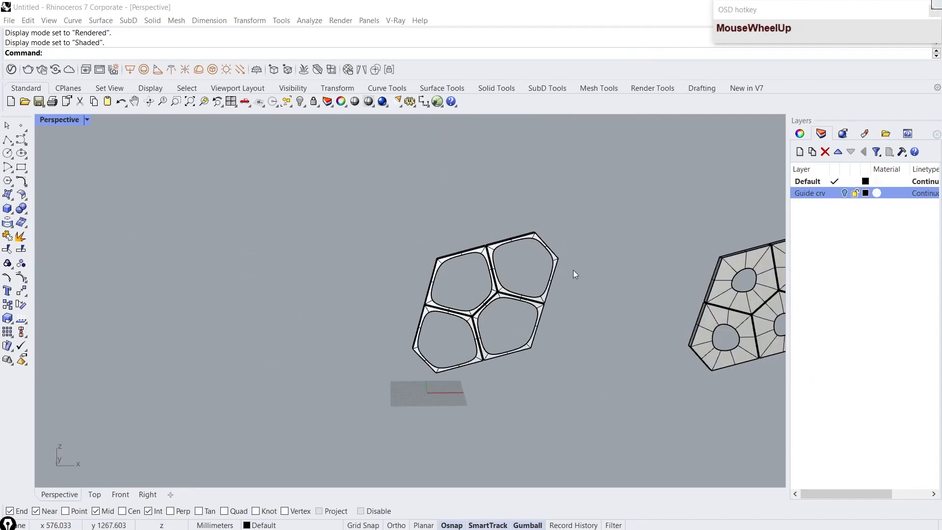
pyautogui.moveTo(352, 181); pyautogui.dragTo(557, 375)
pyautogui.scroll(3, 337, 284)
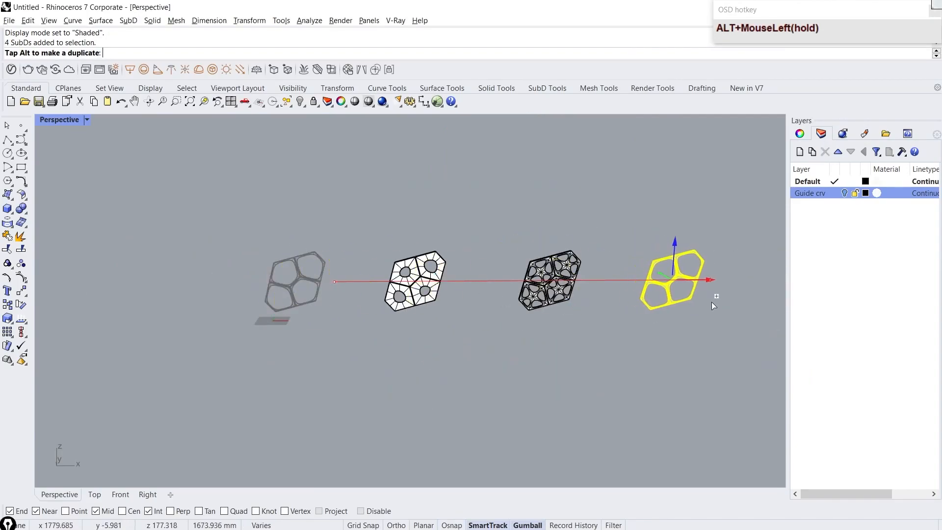
# Step: Select the front opening edge loops of all four cells in the copied module and pull them outward along Y in flat display
pyautogui.scroll(12, 521, 293)
pyautogui.moveTo(490, 289); pyautogui.dragTo(425, 298, button='right')
pyautogui.scroll(5, 425, 298)
pyautogui.keyDown('ctrl'); pyautogui.keyDown('shift'); pyautogui.doubleClick(375, 244); pyautogui.keyUp('shift'); pyautogui.keyUp('ctrl')
pyautogui.scroll(-5, 375, 244)
pyautogui.scroll(5, 464, 285)
pyautogui.keyDown('ctrl'); pyautogui.keyDown('shift'); pyautogui.doubleClick(434, 294); pyautogui.keyUp('shift'); pyautogui.keyUp('ctrl')
pyautogui.scroll(-7, 434, 294)
pyautogui.scroll(5, 402, 338)
pyautogui.keyDown('ctrl'); pyautogui.keyDown('shift'); pyautogui.doubleClick(402, 338); pyautogui.keyUp('shift'); pyautogui.keyUp('ctrl')
pyautogui.moveTo(427, 326); pyautogui.dragTo(401, 308, button='right')
pyautogui.scroll(5, 401, 308)
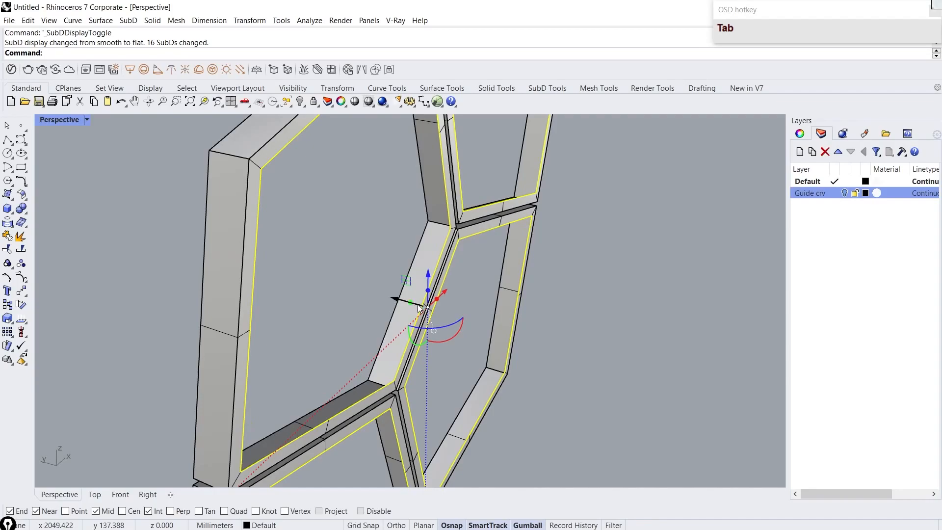
pyautogui.moveTo(411, 304); pyautogui.dragTo(439, 318)
# Step: Switch the SubD display back to smooth and inspect the protruding opening rims of the copied module
pyautogui.scroll(-6, 438, 316)
pyautogui.moveTo(438, 316); pyautogui.dragTo(413, 279, button='right')
pyautogui.scroll(5, 389, 269)
pyautogui.scroll(-5, 384, 260)
pyautogui.press('Tab')
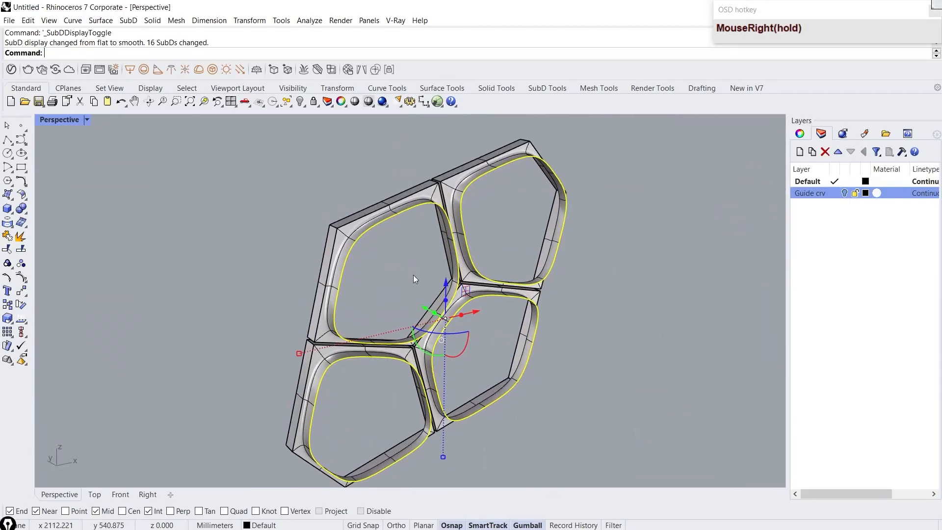
# Step: Undo the last edit, then extrude the front rim edge loop of the copied module's upper-left cell inward and scale it to a smaller opening
pyautogui.hotkey('ctrl', 'z')
pyautogui.scroll(3, 313, 196)
pyautogui.keyDown('ctrl'); pyautogui.keyDown('shift'); pyautogui.doubleClick(321, 213); pyautogui.keyUp('shift'); pyautogui.keyUp('ctrl')
pyautogui.moveTo(321, 214); pyautogui.dragTo(415, 286, button='right')
pyautogui.moveTo(409, 304); pyautogui.dragTo(374, 295)
pyautogui.moveTo(454, 279); pyautogui.dragTo(391, 246, button='right')
pyautogui.keyDown('shift'); pyautogui.moveTo(365, 251); pyautogui.dragTo(350, 268); pyautogui.keyUp('shift')
pyautogui.press('Escape')
# Step: Compare the upper-left cell's new inner surface in flat display with the rim profile in the reference photo
pyautogui.scroll(-4, 330, 266)
pyautogui.moveTo(330, 267); pyautogui.dragTo(351, 231, button='right')
pyautogui.scroll(4, 386, 230)
pyautogui.press('Tab')
pyautogui.press('Tab')
pyautogui.press('Tab')
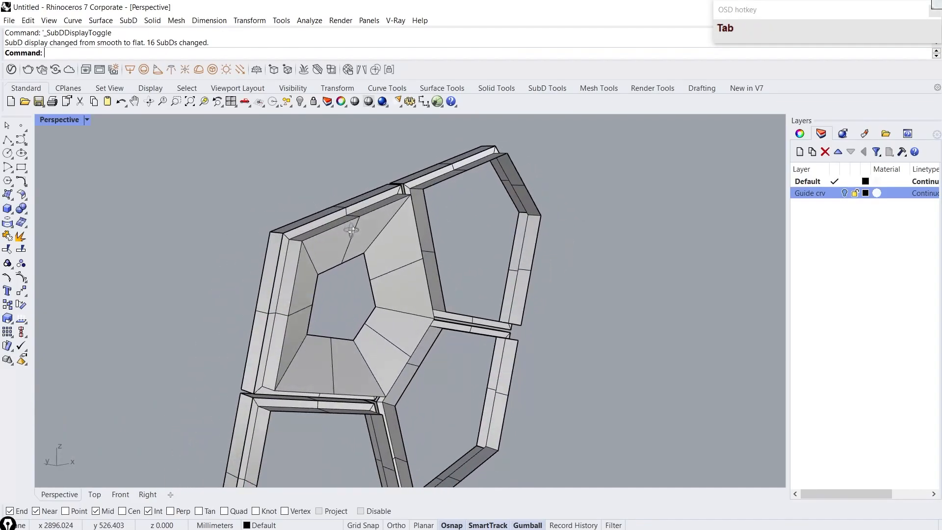
pyautogui.scroll(3, 294, 268)
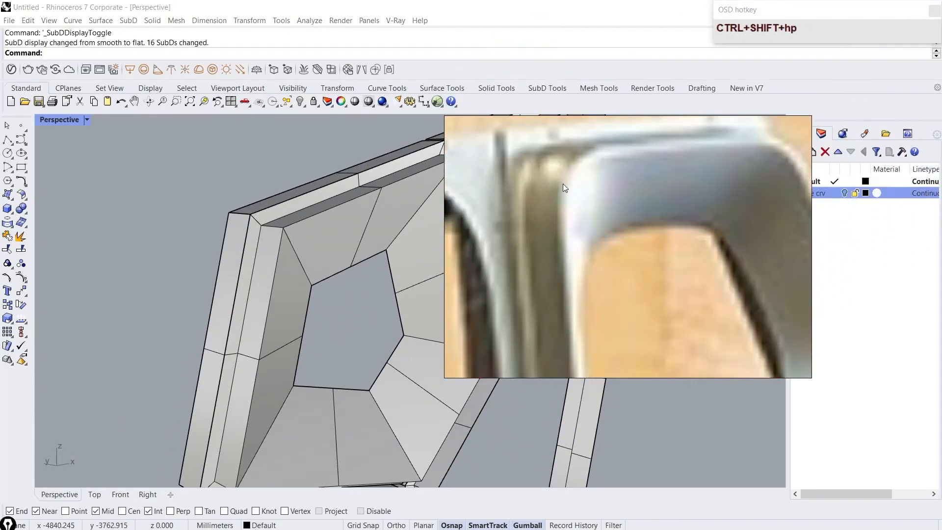
pyautogui.moveTo(545, 152); pyautogui.dragTo(572, 147)
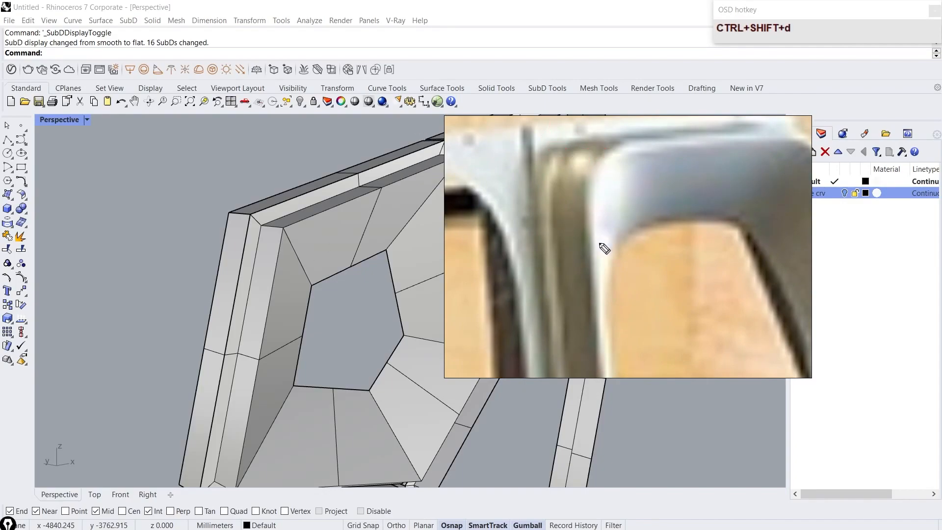
pyautogui.moveTo(449, 373); pyautogui.dragTo(412, 236, button='right')
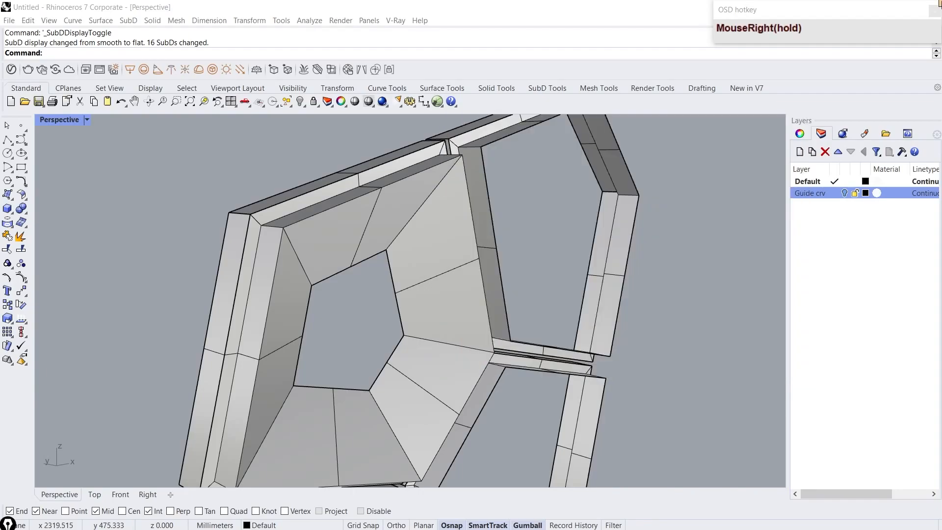
# Step: Bevel the upper-left cell's front rim edge loops with a narrow single-segment bevel and return the SubD display to smooth
pyautogui.scroll(3, 397, 199)
pyautogui.keyDown('ctrl'); pyautogui.keyDown('shift'); pyautogui.doubleClick(378, 225); pyautogui.keyUp('shift'); pyautogui.keyUp('ctrl')
pyautogui.keyDown('ctrl'); pyautogui.keyDown('shift'); pyautogui.scroll(5, 387, 206); pyautogui.keyUp('shift'); pyautogui.keyUp('ctrl')
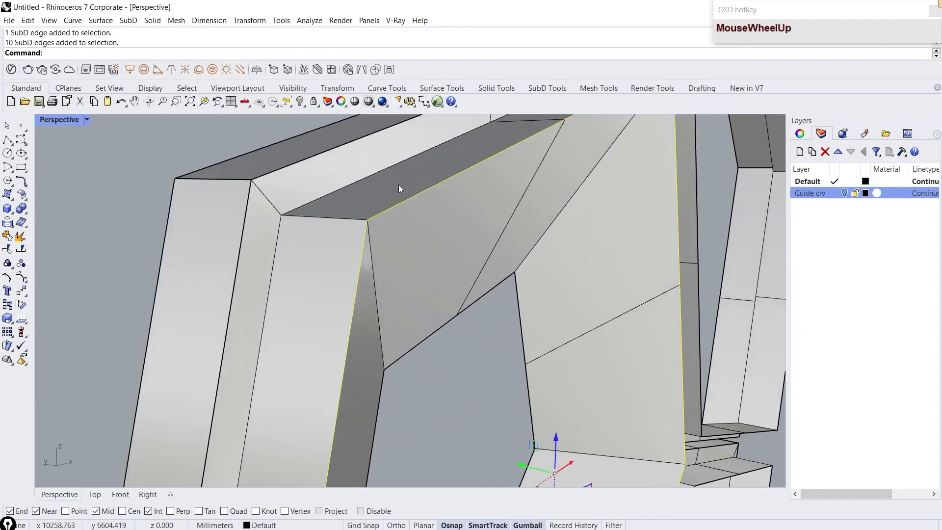
pyautogui.hotkey('ctrl', 'b')
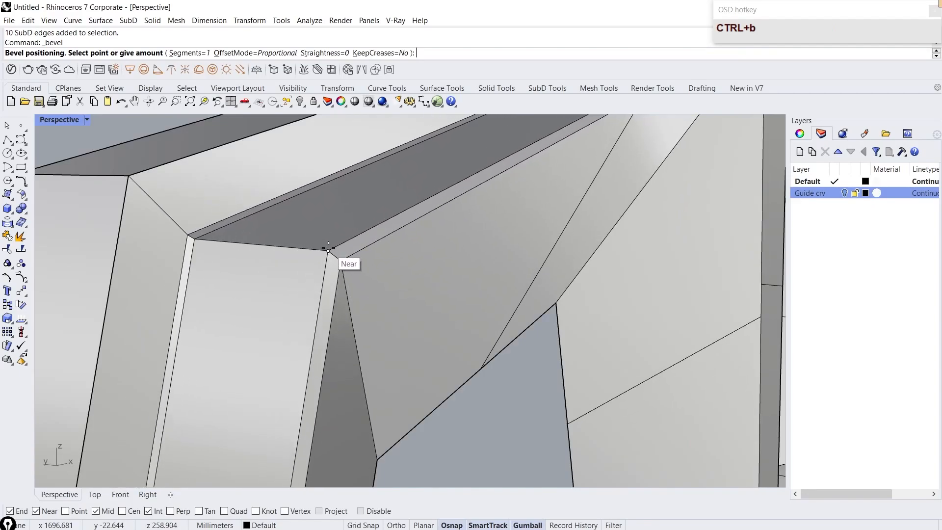
pyautogui.click(328, 248)
pyautogui.scroll(-10, 328, 202)
pyautogui.press('Tab')
# Step: Compare the upper-left cell with the reference photo and enlarge its inner opening loop uniformly
pyautogui.moveTo(327, 202); pyautogui.dragTo(324, 226, button='right')
pyautogui.moveTo(939, 3)
pyautogui.mouseDown(button='right')
pyautogui.moveTo(473, 376)
pyautogui.moveTo(829, 46)
pyautogui.moveTo(519, 359)
pyautogui.moveTo(941, 0)
pyautogui.mouseUp(button='right')
pyautogui.scroll(-8, 660, 247)
pyautogui.scroll(2, 607, 221)
pyautogui.scroll(5, 686, 264)
pyautogui.scroll(2, 364, 239)
pyautogui.keyDown('shift'); pyautogui.moveTo(380, 242); pyautogui.dragTo(401, 237); pyautogui.keyUp('shift')
pyautogui.click(305, 265)
# Step: Extrude the lower-left cell's front rim edge loop inward and scale it uniformly into a smaller opening
pyautogui.moveTo(304, 266); pyautogui.dragTo(351, 287, button='right')
pyautogui.scroll(-8, 351, 288)
pyautogui.scroll(7, 325, 354)
pyautogui.keyDown('ctrl'); pyautogui.keyDown('shift'); pyautogui.doubleClick(326, 355); pyautogui.keyUp('shift'); pyautogui.keyUp('ctrl')
pyautogui.scroll(7, 359, 379)
pyautogui.moveTo(360, 379); pyautogui.dragTo(305, 366)
pyautogui.moveTo(305, 365); pyautogui.dragTo(350, 343, button='right')
pyautogui.keyDown('shift'); pyautogui.moveTo(302, 326); pyautogui.dragTo(307, 319); pyautogui.keyUp('shift')
pyautogui.click(307, 319)
# Step: Extrude the lower-right cell's front rim edge loop inward and scale it uniformly into a smaller opening
pyautogui.moveTo(307, 318); pyautogui.dragTo(316, 275, button='right')
pyautogui.keyDown('ctrl'); pyautogui.keyDown('shift'); pyautogui.doubleClick(336, 231); pyautogui.keyUp('shift'); pyautogui.keyUp('ctrl')
pyautogui.scroll(6, 346, 289)
pyautogui.moveTo(388, 296); pyautogui.dragTo(345, 283)
pyautogui.moveTo(345, 283); pyautogui.dragTo(397, 290, button='right')
pyautogui.keyDown('shift'); pyautogui.moveTo(449, 299); pyautogui.dragTo(459, 293); pyautogui.keyUp('shift')
pyautogui.click(459, 293)
# Step: Extrude the upper-right cell's front rim edge loop inward and scale it uniformly into a smaller opening
pyautogui.scroll(5, 427, 231)
pyautogui.moveTo(426, 231); pyautogui.dragTo(385, 245, button='right')
pyautogui.keyDown('ctrl'); pyautogui.keyDown('shift'); pyautogui.doubleClick(430, 278); pyautogui.keyUp('shift'); pyautogui.keyUp('ctrl')
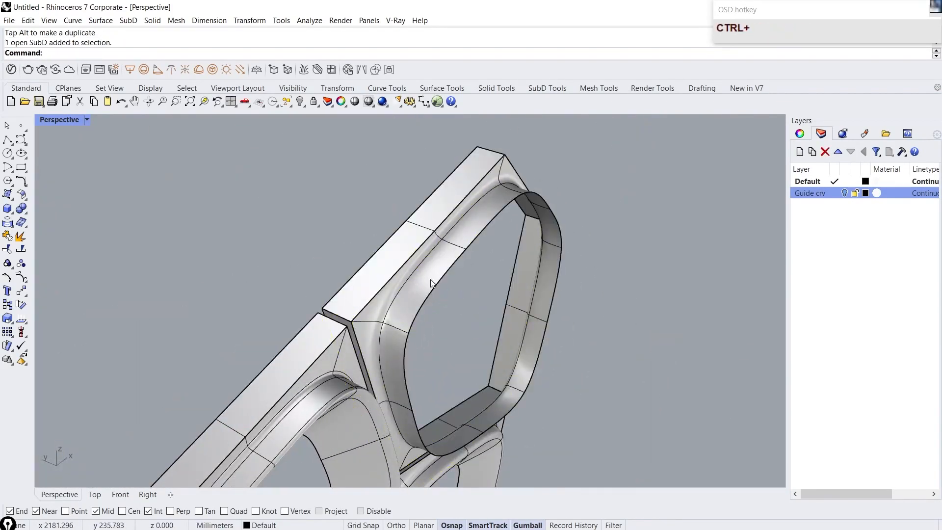
pyautogui.scroll(6, 471, 360)
pyautogui.moveTo(476, 354); pyautogui.dragTo(447, 313)
pyautogui.moveTo(448, 313); pyautogui.dragTo(510, 296, button='right')
pyautogui.keyDown('shift'); pyautogui.moveTo(502, 322); pyautogui.dragTo(498, 305); pyautogui.keyUp('shift')
pyautogui.click(505, 295)
# Step: Select the inner opening edge loops of the four cells and align them to one depth along world Y with SetPt
pyautogui.scroll(-10, 526, 246)
pyautogui.scroll(4, 461, 363)
pyautogui.keyDown('ctrl'); pyautogui.keyDown('shift'); pyautogui.doubleClick(411, 373); pyautogui.keyUp('shift'); pyautogui.keyUp('ctrl')
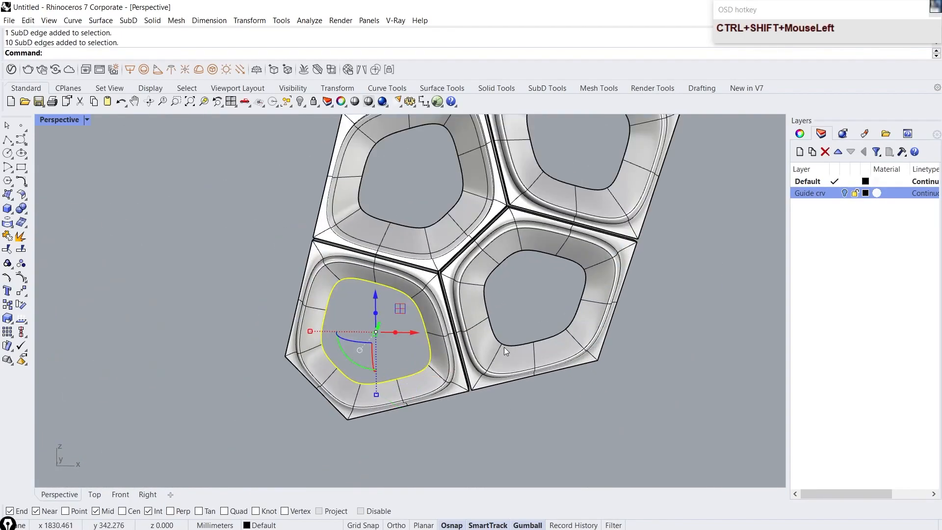
pyautogui.keyDown('ctrl'); pyautogui.keyDown('shift'); pyautogui.doubleClick(505, 346); pyautogui.keyUp('shift'); pyautogui.keyUp('ctrl')
pyautogui.scroll(-7, 466, 314)
pyautogui.scroll(7, 529, 262)
pyautogui.keyDown('ctrl'); pyautogui.keyDown('shift'); pyautogui.doubleClick(483, 266); pyautogui.keyUp('shift'); pyautogui.keyUp('ctrl')
pyautogui.scroll(-2, 580, 280)
pyautogui.moveTo(483, 267); pyautogui.dragTo(473, 287, button='right')
pyautogui.write('setpt')
pyautogui.press('Return')
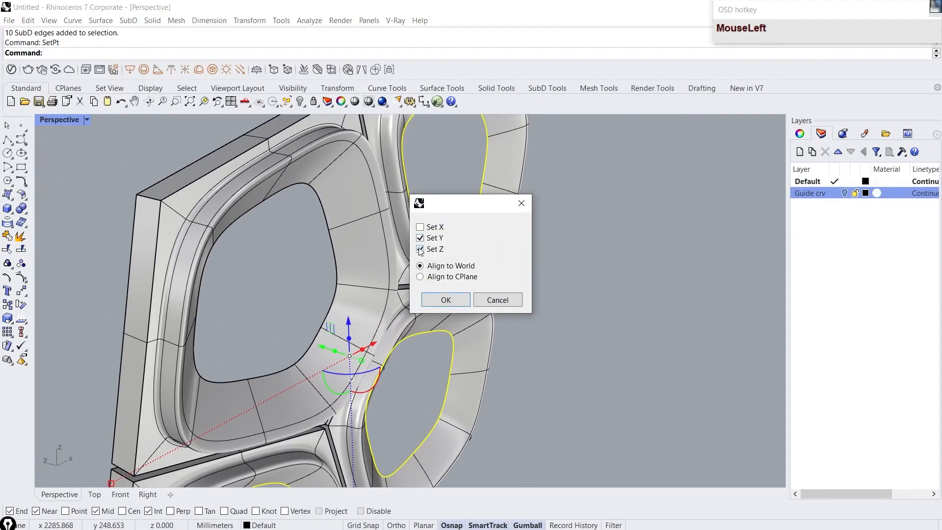
pyautogui.click(445, 302)
pyautogui.click(348, 325)
pyautogui.scroll(-10, 485, 301)
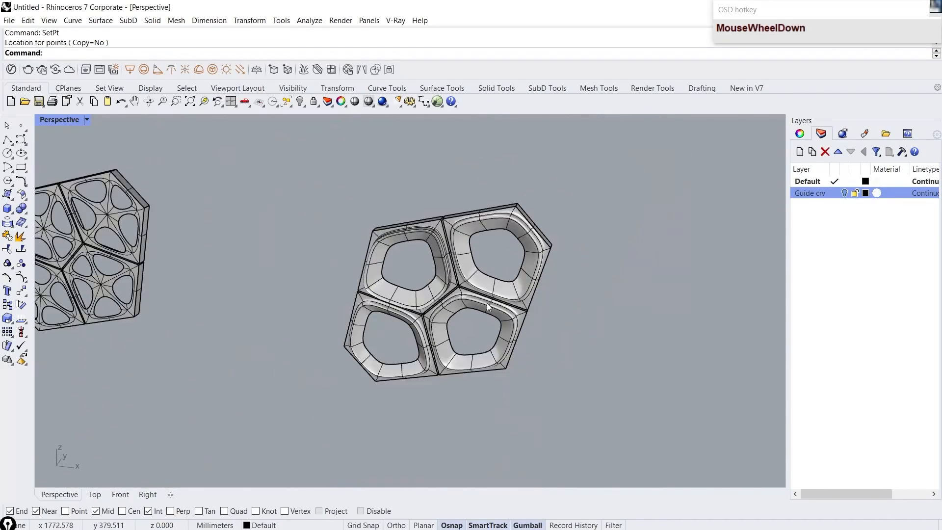
# Step: In flat display, select the rim edge loops of the three unbeveled cells, apply a narrow single-segment bevel and restore smooth display
pyautogui.scroll(10, 437, 305)
pyautogui.press('Tab')
pyautogui.scroll(5, 436, 255)
pyautogui.moveTo(431, 206); pyautogui.dragTo(456, 211, button='right')
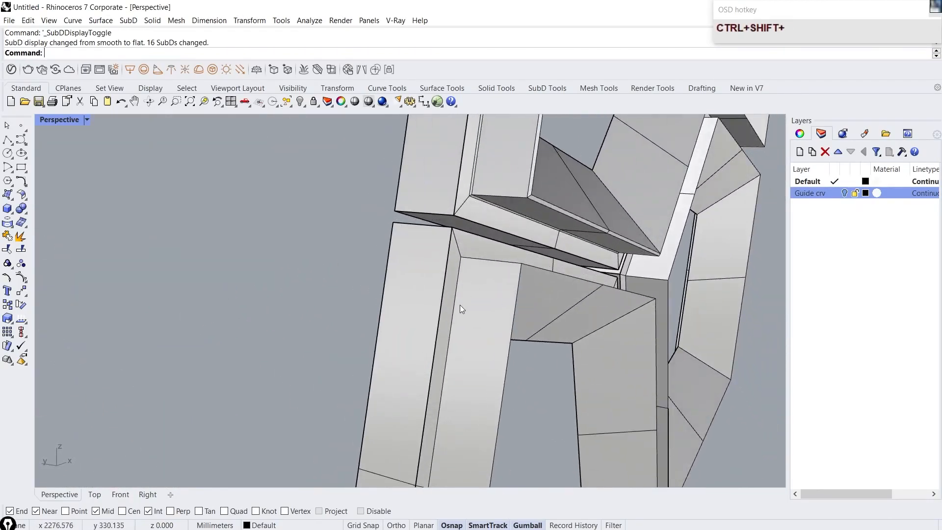
pyautogui.keyDown('ctrl'); pyautogui.keyDown('shift'); pyautogui.doubleClick(456, 305); pyautogui.keyUp('shift'); pyautogui.keyUp('ctrl')
pyautogui.scroll(-6, 484, 317)
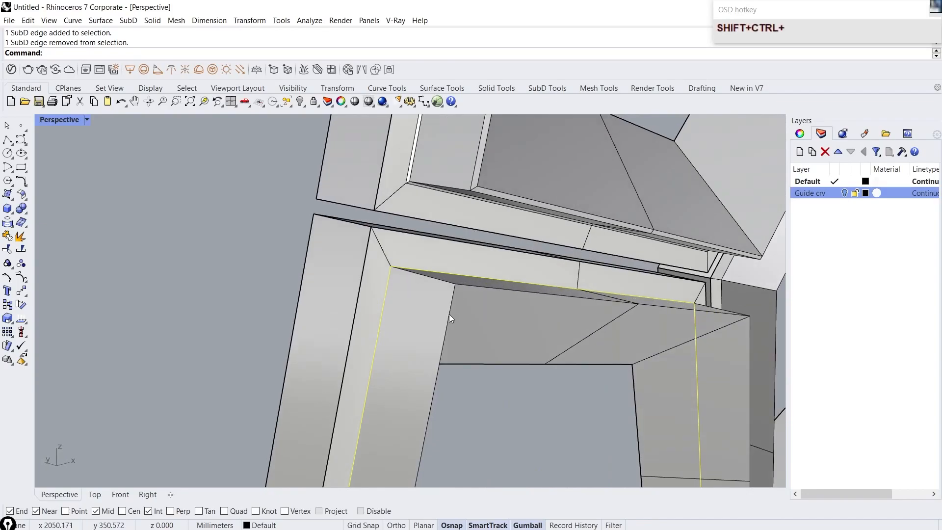
pyautogui.moveTo(454, 267); pyautogui.dragTo(582, 273, button='right')
pyautogui.scroll(6, 564, 269)
pyautogui.keyDown('ctrl'); pyautogui.keyDown('shift'); pyautogui.doubleClick(502, 334); pyautogui.keyUp('shift'); pyautogui.keyUp('ctrl')
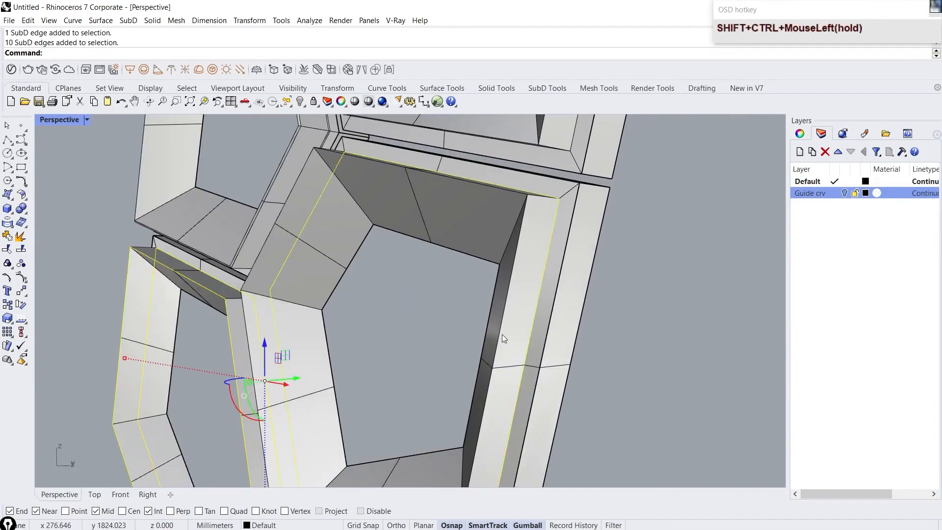
pyautogui.scroll(-10, 498, 335)
pyautogui.moveTo(516, 273); pyautogui.dragTo(475, 387, button='right')
pyautogui.scroll(7, 483, 378)
pyautogui.keyDown('ctrl'); pyautogui.keyDown('shift'); pyautogui.doubleClick(396, 384); pyautogui.keyUp('shift'); pyautogui.keyUp('ctrl')
pyautogui.scroll(-10, 397, 383)
pyautogui.moveTo(417, 374); pyautogui.dragTo(503, 329, button='right')
pyautogui.scroll(9, 502, 331)
pyautogui.scroll(6, 422, 368)
pyautogui.hotkey('ctrl', 'b')
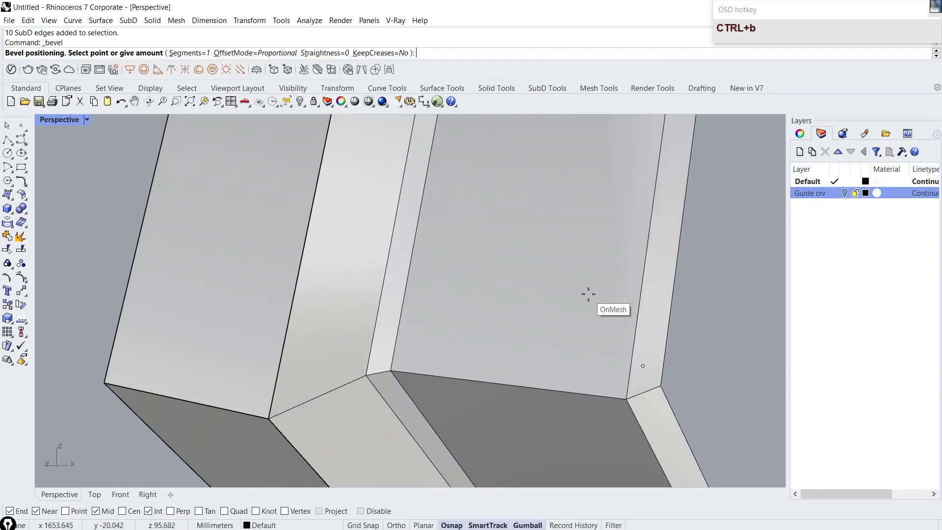
pyautogui.scroll(5, 421, 312)
pyautogui.press('Tab')
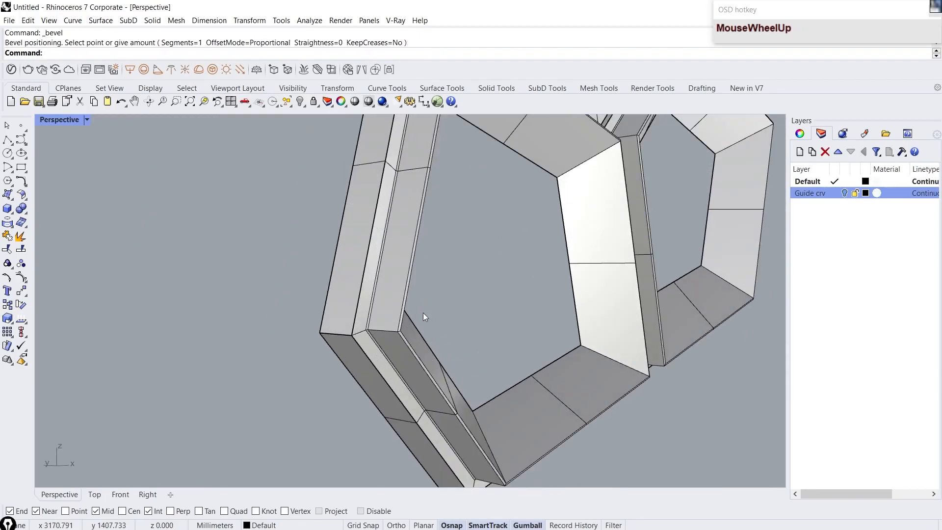
# Step: Preview the modules in Rendered display mode, then set the Perspective viewport to the RE3 display mode
pyautogui.moveTo(397, 308); pyautogui.dragTo(304, 289, button='right')
pyautogui.scroll(3, 343, 346)
pyautogui.click(88, 120)
pyautogui.click(126, 130)
pyautogui.moveTo(257, 230); pyautogui.dragTo(179, 324, button='right')
pyautogui.scroll(-8, 452, 272)
pyautogui.click(87, 120)
pyautogui.click(125, 248)
# Step: Inspect each of the four-cell module variants in the RE3 display, comparing their openings and rim depth
pyautogui.scroll(5, 288, 304)
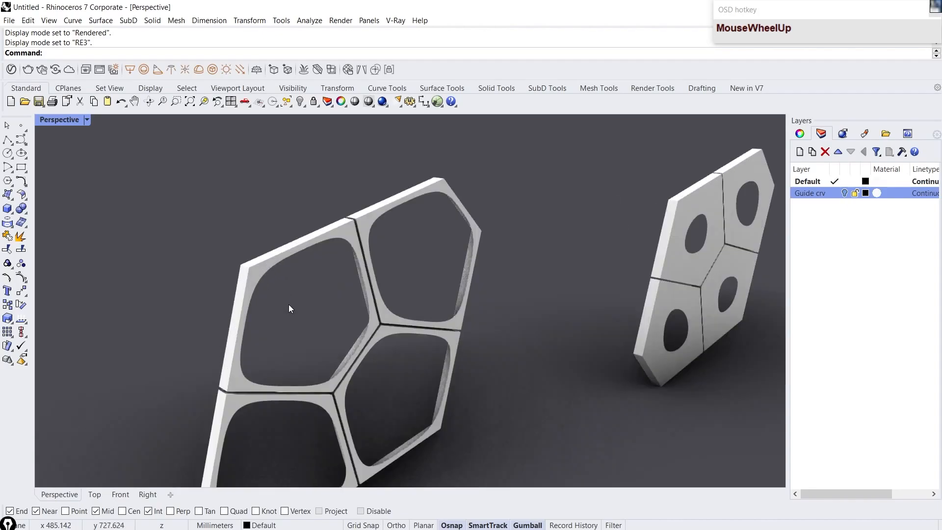
pyautogui.scroll(-3, 295, 305)
pyautogui.keyDown('shift'); pyautogui.moveTo(295, 305); pyautogui.dragTo(211, 304, button='right'); pyautogui.keyUp('shift')
pyautogui.scroll(5, 395, 343)
pyautogui.scroll(-3, 395, 344)
pyautogui.keyDown('shift'); pyautogui.moveTo(629, 255); pyautogui.dragTo(437, 273, button='right'); pyautogui.keyUp('shift')
pyautogui.scroll(3, 645, 275)
pyautogui.keyDown('shift'); pyautogui.moveTo(645, 274); pyautogui.dragTo(489, 283, button='right'); pyautogui.keyUp('shift')
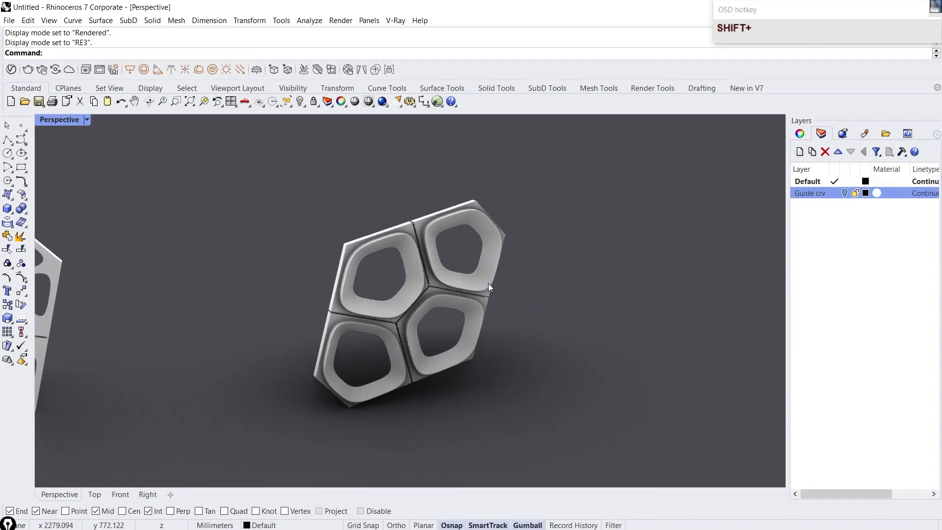
pyautogui.scroll(3, 489, 283)
pyautogui.keyDown('shift'); pyautogui.moveTo(68, 365); pyautogui.dragTo(580, 300, button='right'); pyautogui.keyUp('shift')
pyautogui.scroll(-4, 581, 301)
pyautogui.keyDown('shift'); pyautogui.moveTo(299, 329); pyautogui.dragTo(605, 300, button='right'); pyautogui.keyUp('shift')
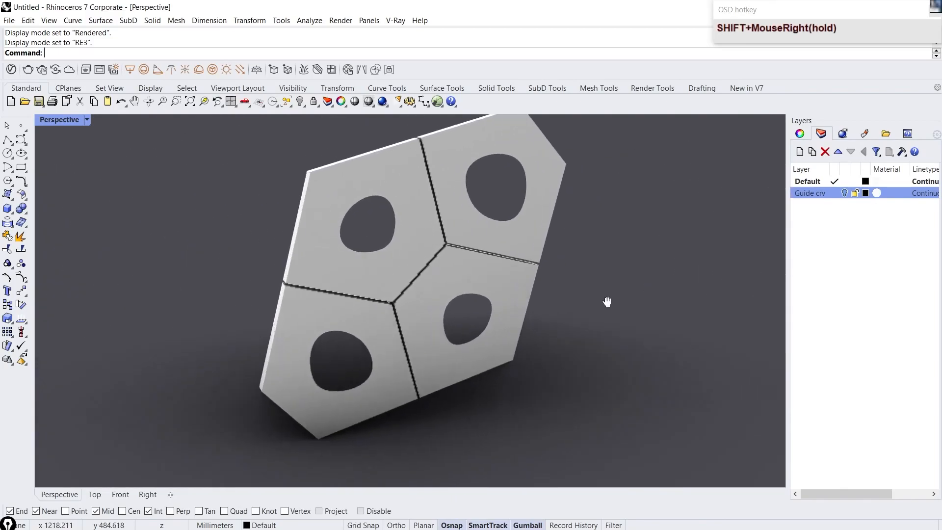
pyautogui.scroll(-3, 360, 313)
pyautogui.keyDown('shift'); pyautogui.moveTo(361, 313); pyautogui.dragTo(431, 318, button='right'); pyautogui.keyUp('shift')
pyautogui.scroll(2, 430, 318)
# Step: Return the viewport to Shaded display and examine the facade reference photos for cells with a small round opening in a deep recess
pyautogui.click(87, 120)
pyautogui.click(147, 118)
pyautogui.scroll(-2, 369, 261)
pyautogui.scroll(3, 369, 260)
pyautogui.moveTo(940, 2); pyautogui.dragTo(506, 377, button='right')
pyautogui.scroll(-5, 581, 318)
pyautogui.scroll(3, 708, 305)
pyautogui.scroll(-4, 708, 305)
pyautogui.scroll(4, 707, 305)
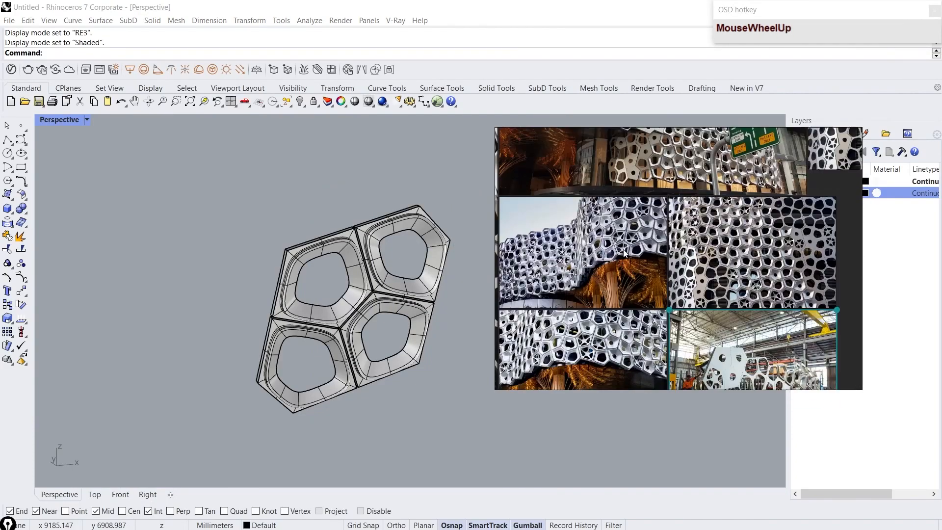
pyautogui.moveTo(627, 252); pyautogui.dragTo(590, 242, button='middle')
pyautogui.scroll(2, 633, 291)
pyautogui.scroll(2, 633, 291)
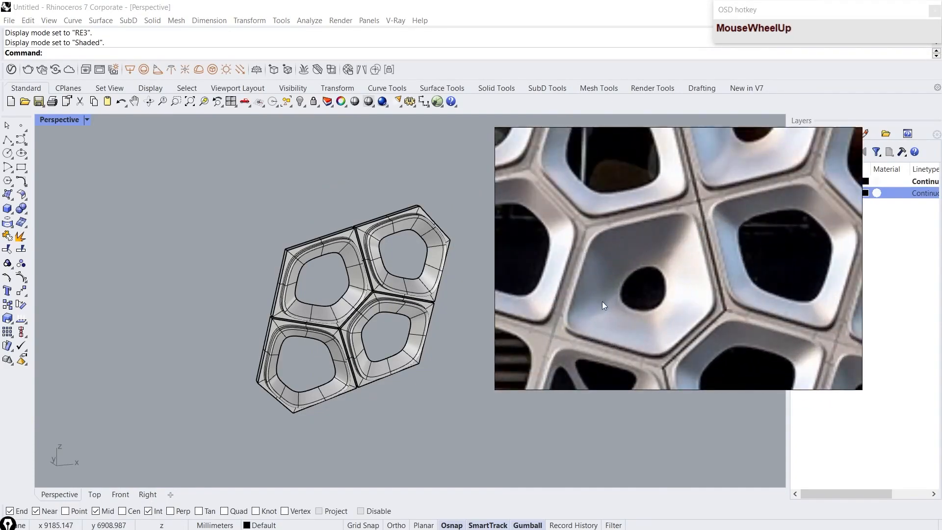
pyautogui.moveTo(505, 376); pyautogui.dragTo(940, 1, button='right')
# Step: Duplicate the four-cell module with recessed openings along the X axis, beyond the original
pyautogui.scroll(-8, 471, 289)
pyautogui.moveTo(471, 290); pyautogui.dragTo(416, 303, button='right')
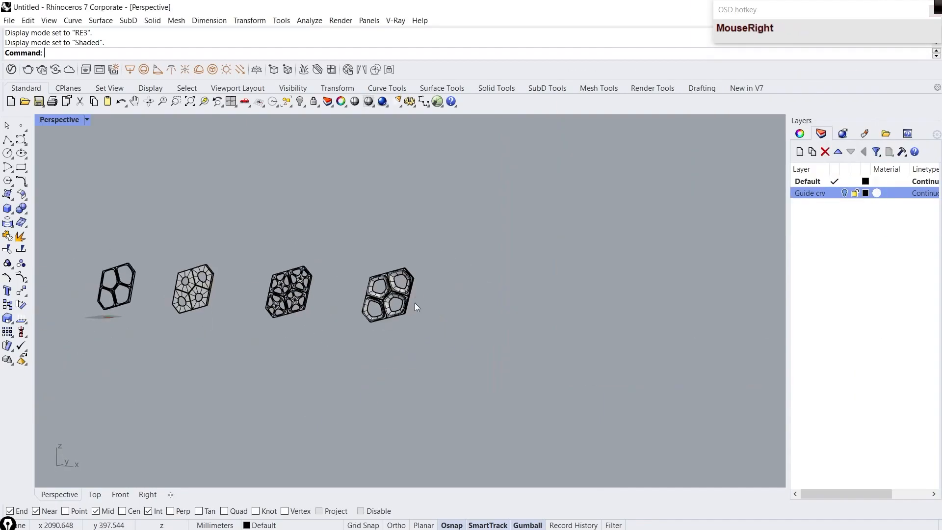
pyautogui.scroll(3, 361, 275)
pyautogui.moveTo(360, 268); pyautogui.dragTo(381, 253, button='right')
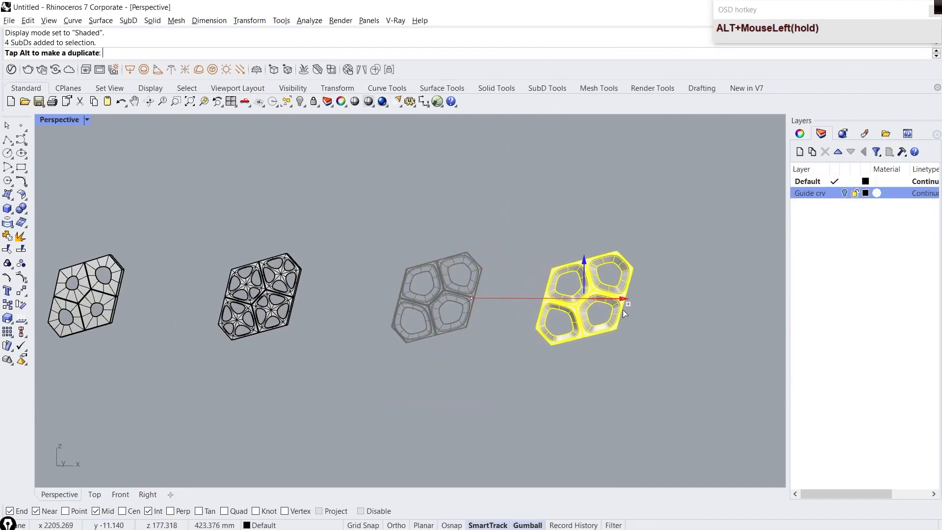
pyautogui.click(604, 381)
# Step: Select the inner opening edge loop of the new copy's upper-left cell and scale it down uniformly to a small hole
pyautogui.scroll(3, 599, 363)
pyautogui.moveTo(598, 353); pyautogui.dragTo(569, 378, button='right')
pyautogui.scroll(10, 540, 313)
pyautogui.keyDown('ctrl'); pyautogui.keyDown('shift'); pyautogui.doubleClick(549, 303); pyautogui.keyUp('shift'); pyautogui.keyUp('ctrl')
pyautogui.scroll(-9, 478, 309)
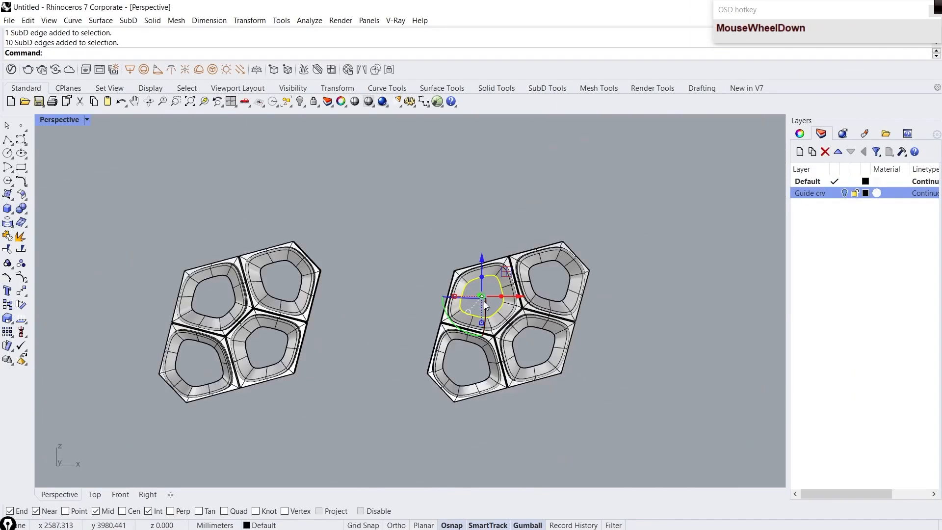
pyautogui.scroll(12, 483, 286)
pyautogui.keyDown('shift'); pyautogui.moveTo(483, 268); pyautogui.dragTo(469, 275); pyautogui.keyUp('shift')
pyautogui.scroll(-5, 432, 270)
# Step: Scale down the inner opening edge loop of the new copy's upper-right cell uniformly to a small hole
pyautogui.click(432, 270)
pyautogui.keyDown('shift'); pyautogui.moveTo(643, 289); pyautogui.dragTo(431, 284, button='right'); pyautogui.keyUp('shift')
pyautogui.scroll(5, 433, 240)
pyautogui.keyDown('shift'); pyautogui.moveTo(466, 198); pyautogui.dragTo(455, 205); pyautogui.keyUp('shift')
pyautogui.scroll(-9, 451, 209)
pyautogui.keyDown('shift'); pyautogui.moveTo(298, 367); pyautogui.dragTo(437, 263, button='right'); pyautogui.keyUp('shift')
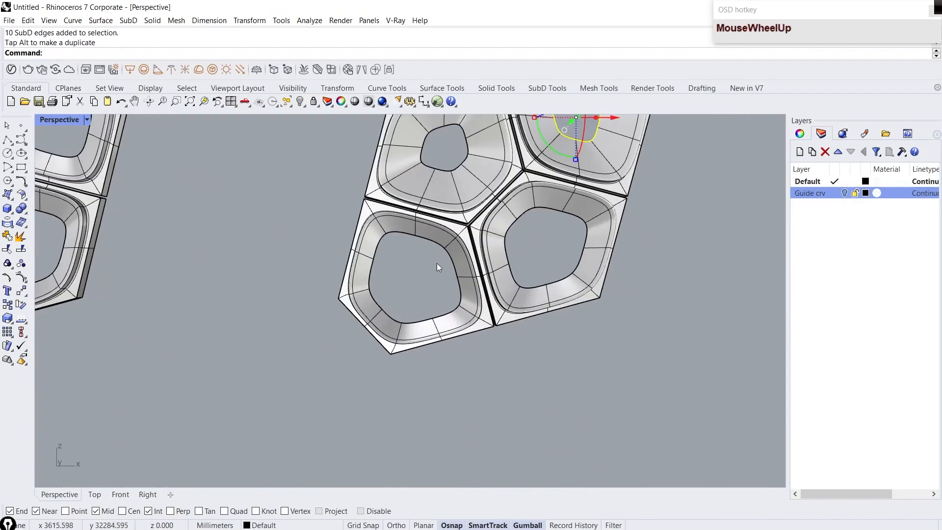
# Step: Select the inner opening edge loop of the new copy's lower-left cell and scale it down uniformly to a small hole
pyautogui.keyDown('ctrl'); pyautogui.keyDown('shift'); pyautogui.doubleClick(432, 254); pyautogui.keyUp('shift'); pyautogui.keyUp('ctrl')
pyautogui.scroll(12, 427, 252)
pyautogui.scroll(-12, 428, 260)
pyautogui.keyDown('shift'); pyautogui.moveTo(423, 280); pyautogui.dragTo(408, 290); pyautogui.keyUp('shift')
pyautogui.click(456, 420)
# Step: Scale down the inner opening edge loop of the new copy's lower-right cell uniformly to a small hole
pyautogui.keyDown('ctrl'); pyautogui.keyDown('shift'); pyautogui.doubleClick(542, 278); pyautogui.keyUp('shift'); pyautogui.keyUp('ctrl')
pyautogui.keyDown('shift'); pyautogui.moveTo(620, 234); pyautogui.dragTo(610, 246); pyautogui.keyUp('shift')
pyautogui.click(590, 400)
pyautogui.scroll(-7, 497, 392)
pyautogui.scroll(3, 481, 258)
pyautogui.scroll(4, 481, 260)
# Step: Slide every other vertex of the upper-left cell's small opening outward along its edges to round the hole
pyautogui.click(546, 295)
pyautogui.write('zs')
pyautogui.press('Return')
pyautogui.click(189, 349)
pyautogui.scroll(2, 369, 299)
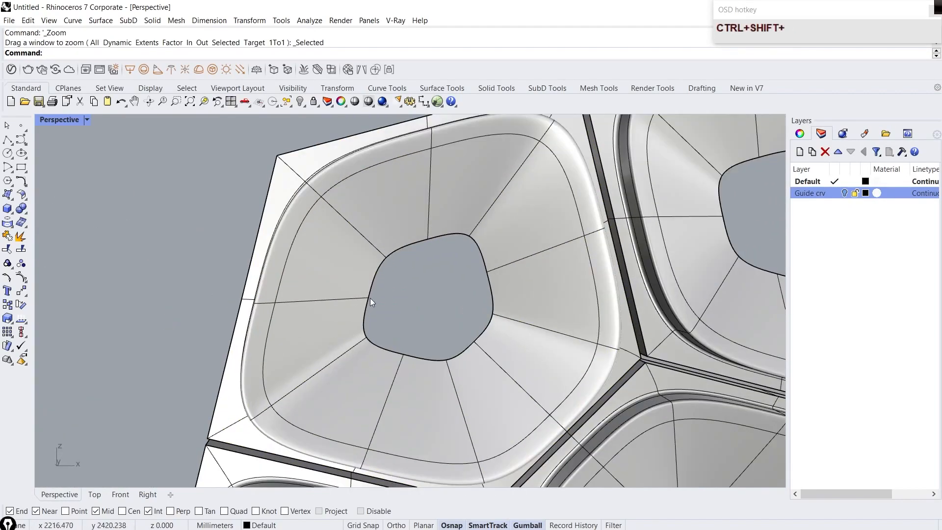
pyautogui.keyDown('ctrl'); pyautogui.keyDown('shift'); pyautogui.click(475, 342); pyautogui.keyUp('shift'); pyautogui.keyUp('ctrl')
pyautogui.keyDown('ctrl'); pyautogui.keyDown('shift'); pyautogui.click(488, 271); pyautogui.keyUp('shift'); pyautogui.keyUp('ctrl')
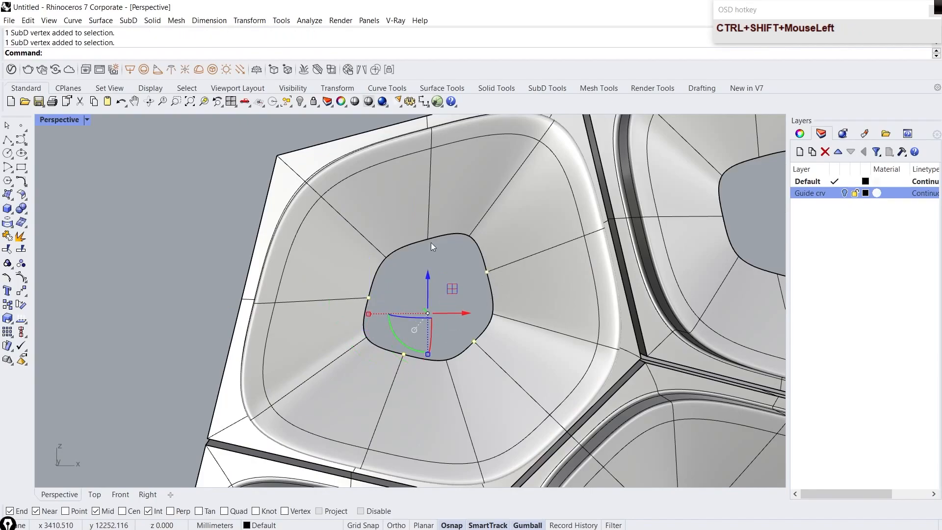
pyautogui.write('slide')
pyautogui.press('Return')
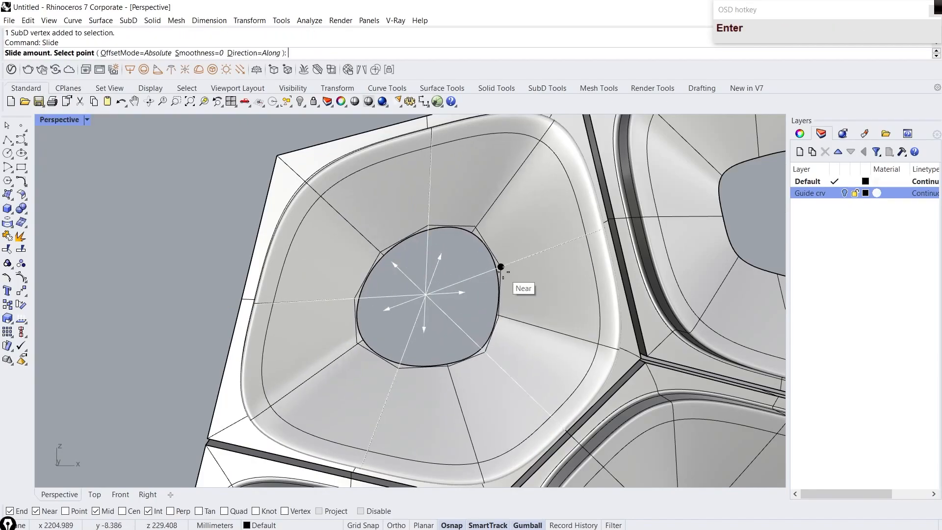
pyautogui.click(504, 275)
# Step: Select alternate opening vertices in the remaining three cells and slide them outward along their edges to round the holes
pyautogui.scroll(-6, 391, 270)
pyautogui.scroll(6, 634, 227)
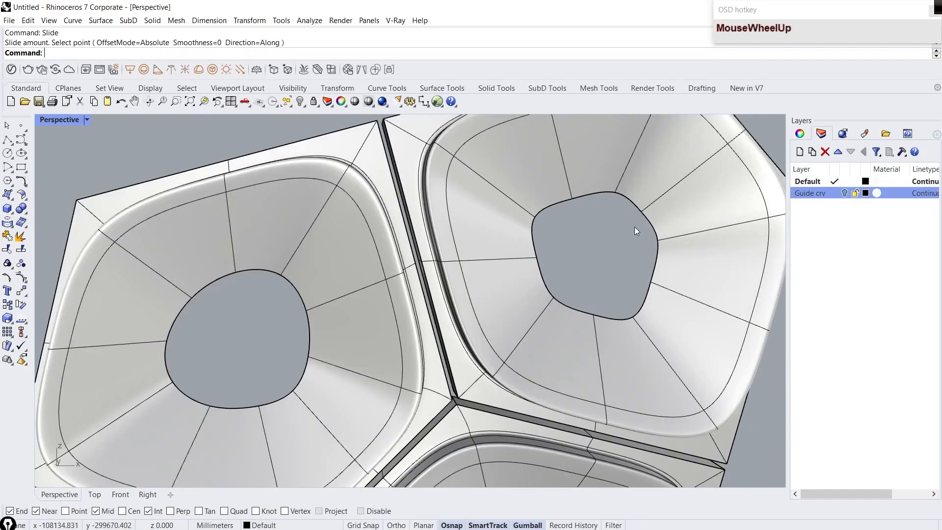
pyautogui.keyDown('ctrl'); pyautogui.keyDown('shift'); pyautogui.click(593, 315); pyautogui.keyUp('shift'); pyautogui.keyUp('ctrl')
pyautogui.keyDown('ctrl'); pyautogui.keyDown('shift'); pyautogui.click(537, 257); pyautogui.keyUp('shift'); pyautogui.keyUp('ctrl')
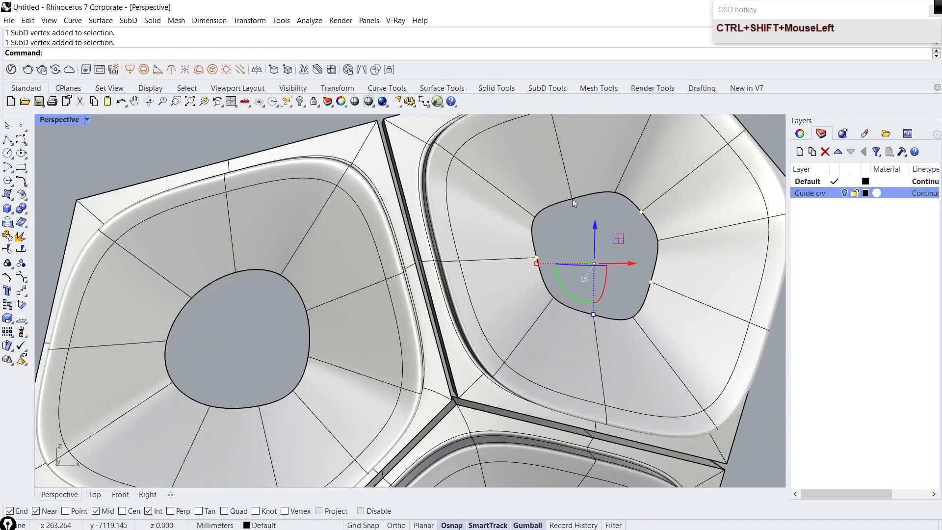
pyautogui.keyDown('ctrl'); pyautogui.keyDown('shift'); pyautogui.click(572, 198); pyautogui.keyUp('shift'); pyautogui.keyUp('ctrl')
pyautogui.keyDown('shift'); pyautogui.moveTo(569, 314); pyautogui.dragTo(580, 181, button='right'); pyautogui.keyUp('shift')
pyautogui.keyDown('ctrl'); pyautogui.keyDown('shift'); pyautogui.click(554, 348); pyautogui.keyUp('shift'); pyautogui.keyUp('ctrl')
pyautogui.keyDown('ctrl'); pyautogui.keyDown('shift'); pyautogui.click(579, 391); pyautogui.keyUp('shift'); pyautogui.keyUp('ctrl')
pyautogui.keyDown('ctrl'); pyautogui.keyDown('shift'); pyautogui.moveTo(528, 420); pyautogui.dragTo(546, 452); pyautogui.keyUp('shift'); pyautogui.keyUp('ctrl')
pyautogui.keyDown('ctrl'); pyautogui.keyDown('shift'); pyautogui.click(490, 410); pyautogui.keyUp('shift'); pyautogui.keyUp('ctrl')
pyautogui.keyDown('ctrl'); pyautogui.keyDown('shift'); pyautogui.click(505, 361); pyautogui.keyUp('shift'); pyautogui.keyUp('ctrl')
pyautogui.keyDown('ctrl'); pyautogui.keyDown('shift'); pyautogui.click(504, 361); pyautogui.keyUp('shift'); pyautogui.keyUp('ctrl')
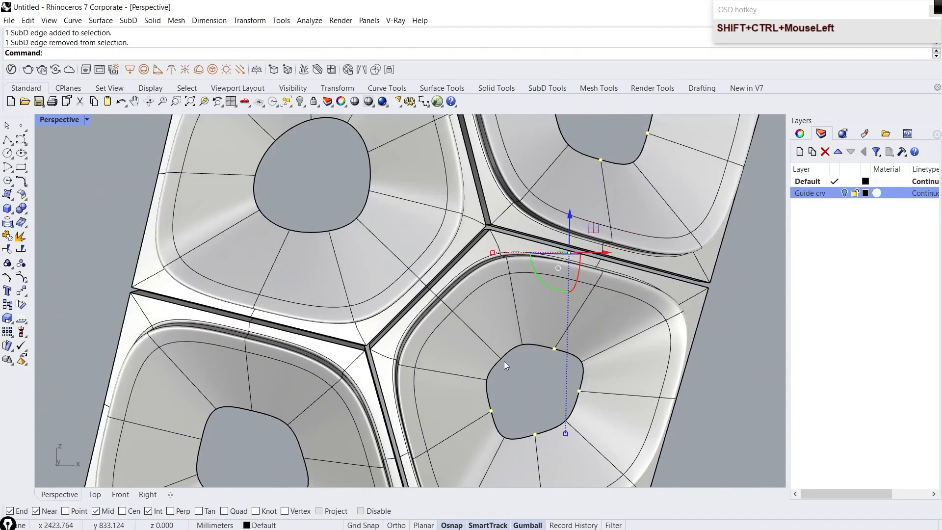
pyautogui.keyDown('ctrl'); pyautogui.keyDown('shift'); pyautogui.click(501, 358); pyautogui.keyUp('shift'); pyautogui.keyUp('ctrl')
pyautogui.keyDown('shift'); pyautogui.moveTo(363, 442); pyautogui.dragTo(435, 366, button='right'); pyautogui.keyUp('shift')
pyautogui.keyDown('ctrl'); pyautogui.keyDown('shift'); pyautogui.click(378, 383); pyautogui.keyUp('shift'); pyautogui.keyUp('ctrl')
pyautogui.keyDown('ctrl'); pyautogui.keyDown('shift'); pyautogui.click(349, 431); pyautogui.keyUp('shift'); pyautogui.keyUp('ctrl')
pyautogui.keyDown('ctrl'); pyautogui.keyDown('shift'); pyautogui.click(289, 422); pyautogui.keyUp('shift'); pyautogui.keyUp('ctrl')
pyautogui.keyDown('ctrl'); pyautogui.keyDown('shift'); pyautogui.click(277, 362); pyautogui.keyUp('shift'); pyautogui.keyUp('ctrl')
pyautogui.keyDown('ctrl'); pyautogui.keyDown('shift'); pyautogui.click(322, 337); pyautogui.keyUp('shift'); pyautogui.keyUp('ctrl')
pyautogui.keyDown('ctrl'); pyautogui.keyDown('shift'); pyautogui.click(322, 336); pyautogui.keyUp('shift'); pyautogui.keyUp('ctrl')
pyautogui.keyDown('ctrl'); pyautogui.keyDown('shift'); pyautogui.click(326, 335); pyautogui.keyUp('shift'); pyautogui.keyUp('ctrl')
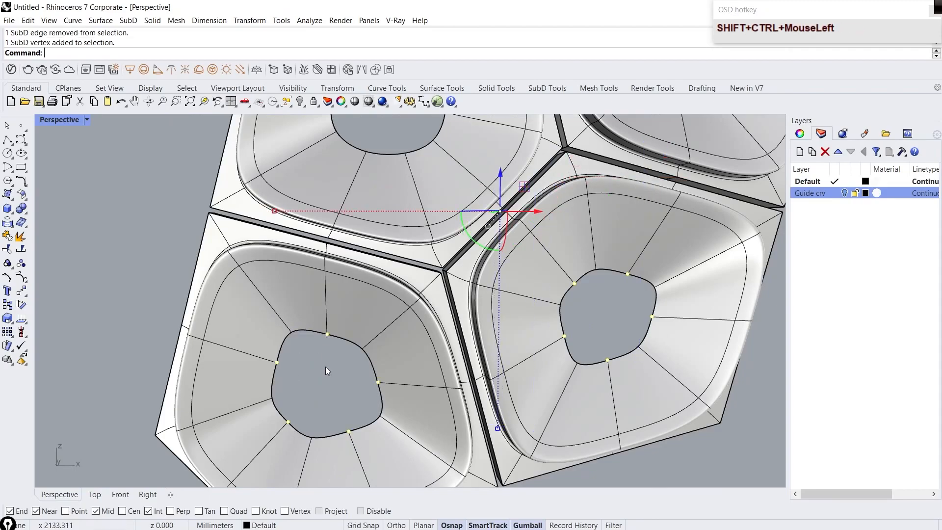
pyautogui.scroll(-7, 325, 351)
pyautogui.scroll(3, 324, 362)
pyautogui.write('slide')
pyautogui.press('Return')
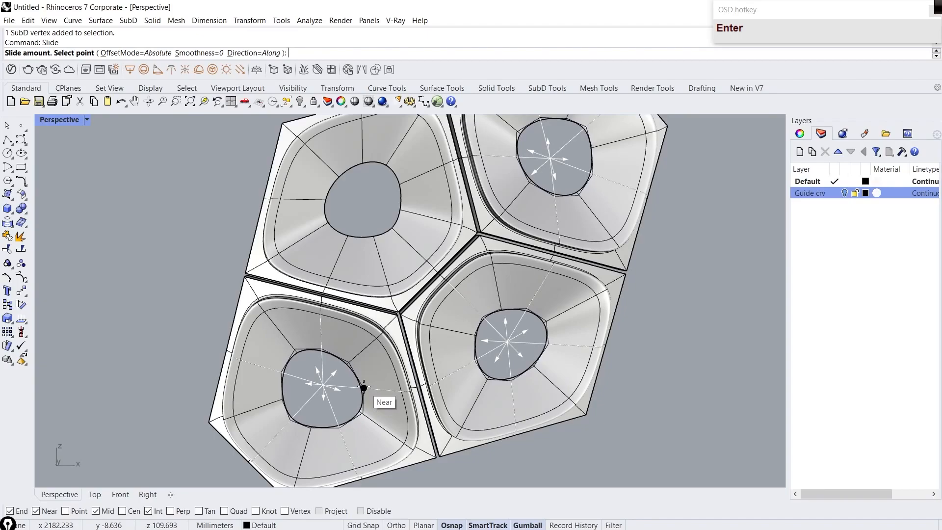
pyautogui.click(363, 387)
# Step: Inspect the rounded-hole module and examine the facade reference photo for cells with star-shaped webs and petal openings
pyautogui.moveTo(589, 393); pyautogui.dragTo(412, 333, button='right')
pyautogui.moveTo(939, 4); pyautogui.dragTo(281, 372, button='right')
pyautogui.moveTo(448, 282); pyautogui.dragTo(542, 279, button='right')
pyautogui.scroll(-7, 545, 279)
pyautogui.scroll(-3, 546, 279)
pyautogui.scroll(6, 384, 269)
pyautogui.scroll(-2, 488, 254)
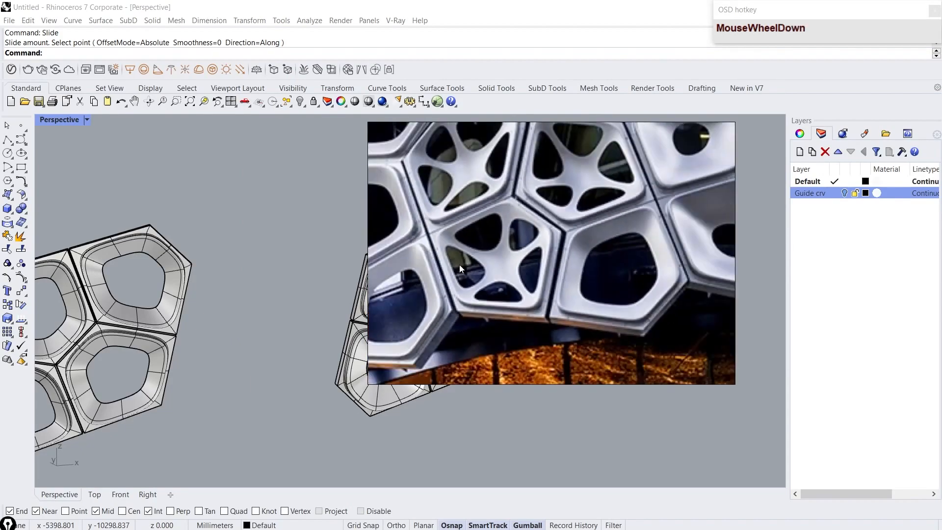
pyautogui.scroll(3, 489, 255)
pyautogui.moveTo(381, 370); pyautogui.dragTo(940, 1, button='right')
# Step: Duplicate the plain four-cell frame module along the X axis, placing the copy beyond the last variant
pyautogui.scroll(-11, 560, 336)
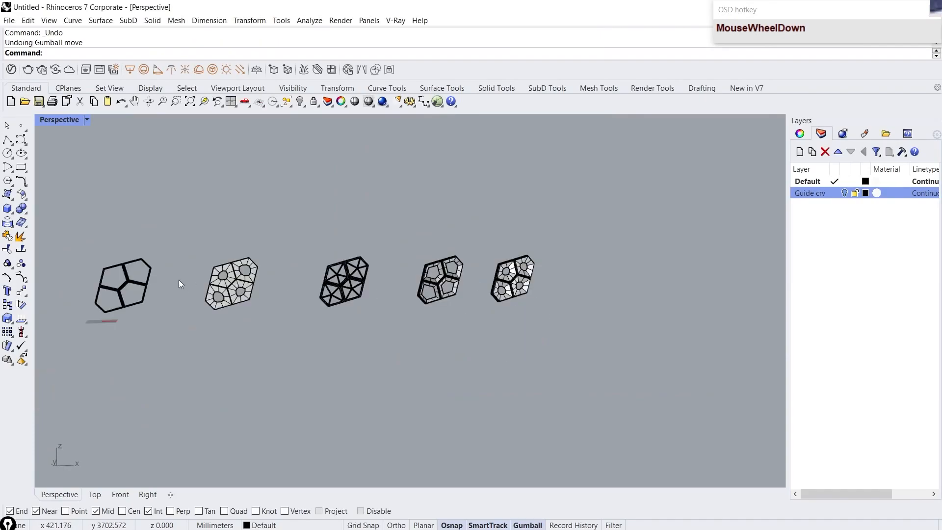
pyautogui.scroll(11, 118, 287)
pyautogui.moveTo(167, 297); pyautogui.dragTo(193, 298, button='right')
pyautogui.moveTo(437, 434); pyautogui.dragTo(123, 191)
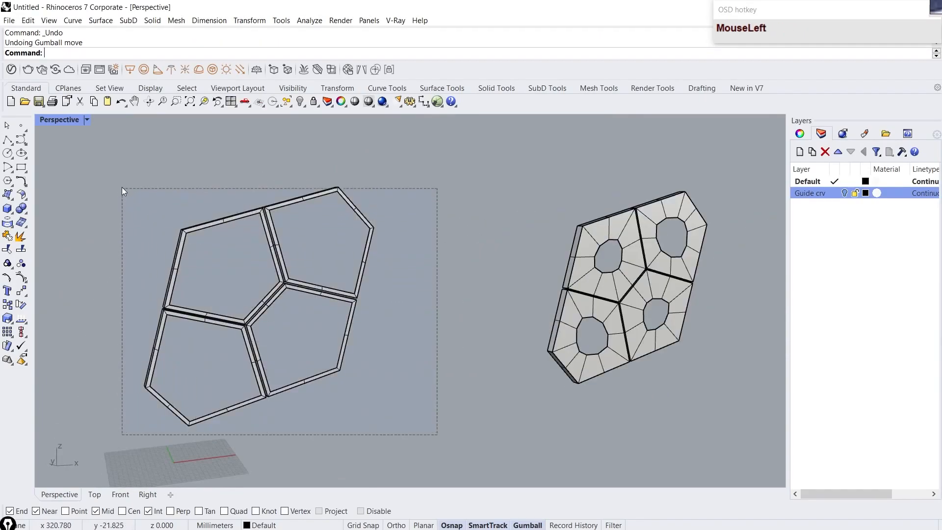
pyautogui.scroll(-5, 149, 328)
pyautogui.keyDown('alt'); pyautogui.moveTo(198, 315); pyautogui.dragTo(719, 293); pyautogui.keyUp('alt')
pyautogui.click(652, 298)
# Step: Select the inner front edge loops of all four cells on the copied frame and extrude them forward along Y
pyautogui.scroll(-5, 591, 297)
pyautogui.scroll(12, 591, 296)
pyautogui.moveTo(605, 365); pyautogui.dragTo(578, 358, button='right')
pyautogui.scroll(-9, 575, 322)
pyautogui.scroll(5, 575, 322)
pyautogui.moveTo(394, 243); pyautogui.dragTo(579, 451)
pyautogui.write('zs')
pyautogui.press('Return')
pyautogui.click(572, 359)
pyautogui.moveTo(390, 246); pyautogui.dragTo(387, 185, button='right')
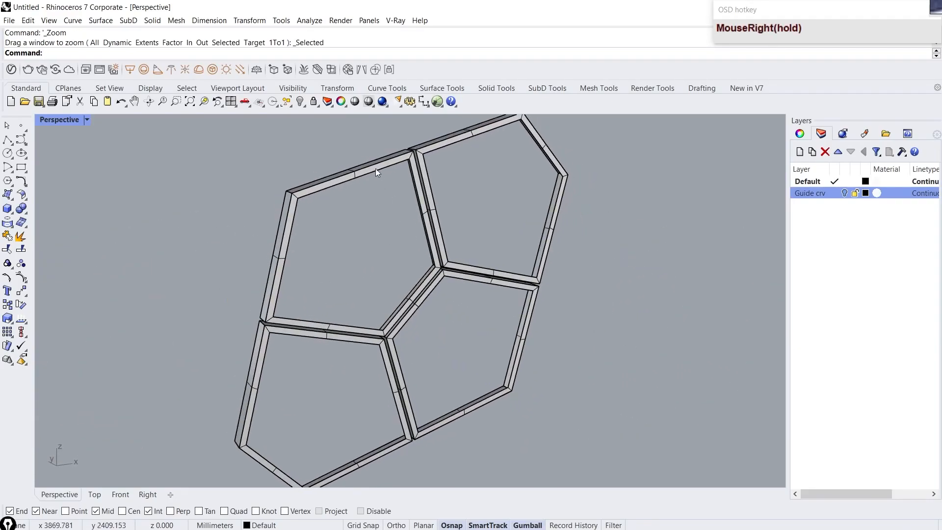
pyautogui.scroll(7, 338, 208)
pyautogui.keyDown('ctrl'); pyautogui.keyDown('shift'); pyautogui.doubleClick(334, 199); pyautogui.keyUp('shift'); pyautogui.keyUp('ctrl')
pyautogui.scroll(-8, 334, 200)
pyautogui.scroll(8, 417, 186)
pyautogui.keyDown('ctrl'); pyautogui.keyDown('shift'); pyautogui.doubleClick(416, 215); pyautogui.keyUp('shift'); pyautogui.keyUp('ctrl')
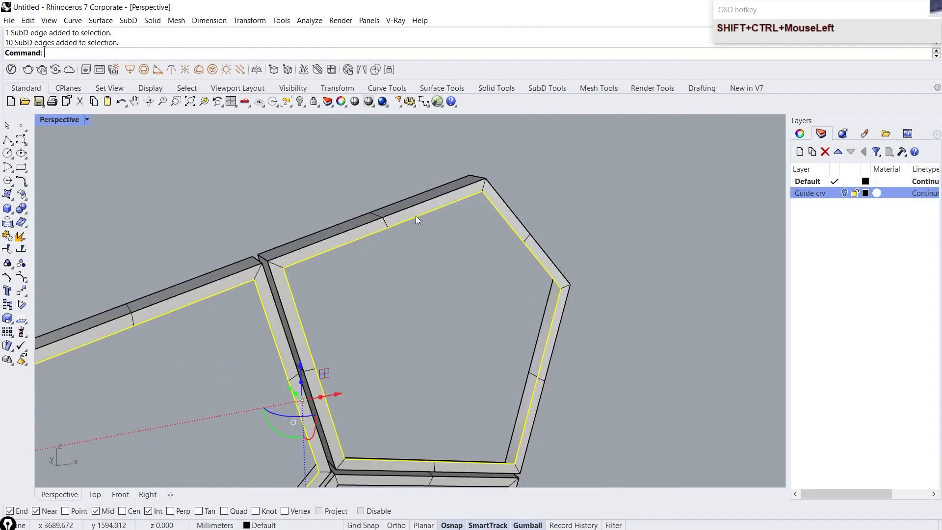
pyautogui.scroll(-10, 415, 216)
pyautogui.scroll(12, 391, 250)
pyautogui.keyDown('ctrl'); pyautogui.keyDown('shift'); pyautogui.doubleClick(394, 273); pyautogui.keyUp('shift'); pyautogui.keyUp('ctrl')
pyautogui.keyDown('ctrl'); pyautogui.keyDown('shift'); pyautogui.doubleClick(498, 266); pyautogui.keyUp('shift'); pyautogui.keyUp('ctrl')
pyautogui.scroll(-9, 415, 265)
pyautogui.scroll(6, 422, 265)
pyautogui.moveTo(437, 266); pyautogui.dragTo(454, 273)
pyautogui.moveTo(510, 268); pyautogui.dragTo(485, 256, button='right')
# Step: Use SetPt to align the extruded edge loops with a front corner of the neighbouring recessed module
pyautogui.scroll(-12, 484, 256)
pyautogui.scroll(3, 325, 302)
pyautogui.moveTo(325, 303); pyautogui.dragTo(514, 259, button='right')
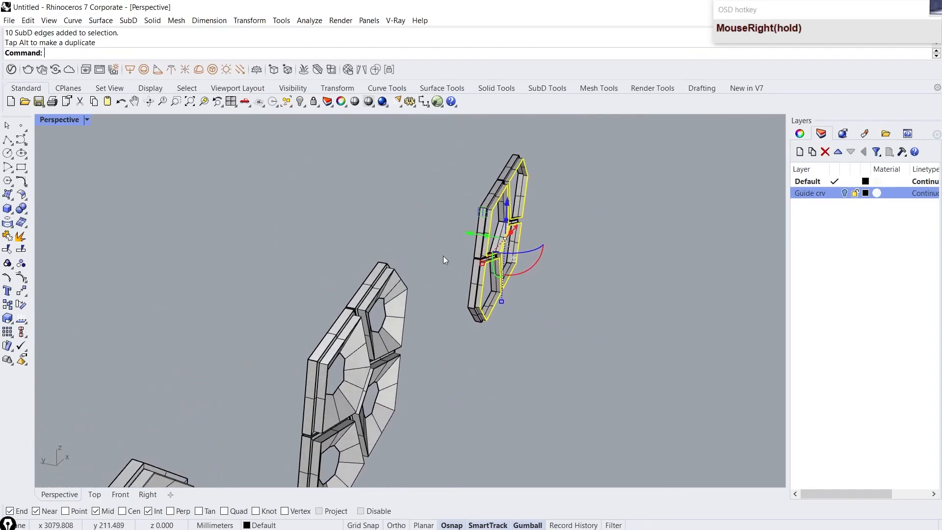
pyautogui.moveTo(443, 258); pyautogui.dragTo(457, 256, button='right')
pyautogui.scroll(2, 484, 234)
pyautogui.write('setp')
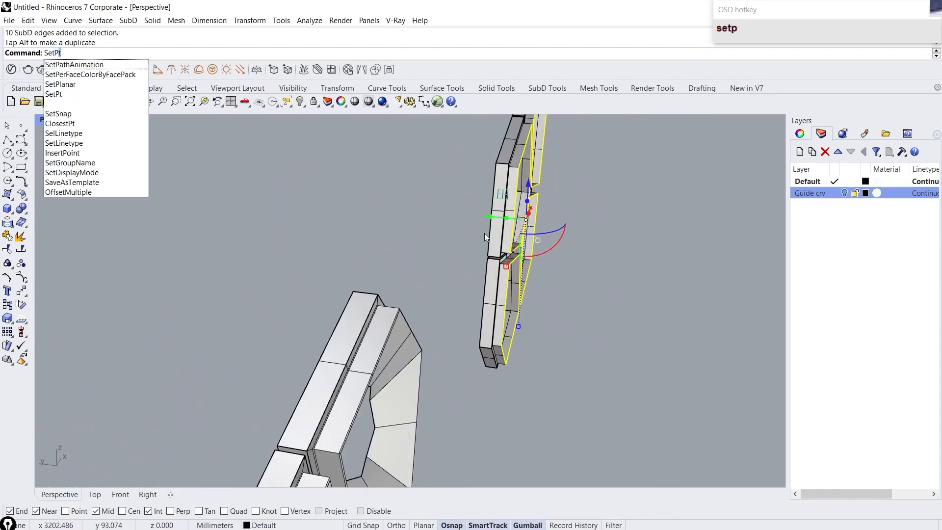
pyautogui.press('Return')
pyautogui.click(443, 299)
pyautogui.click(403, 309)
# Step: Fill the four selected cell openings using the TriangleFan patch style
pyautogui.moveTo(584, 282); pyautogui.dragTo(466, 216, button='right')
pyautogui.scroll(2, 466, 216)
pyautogui.write('fill')
pyautogui.press('Return')
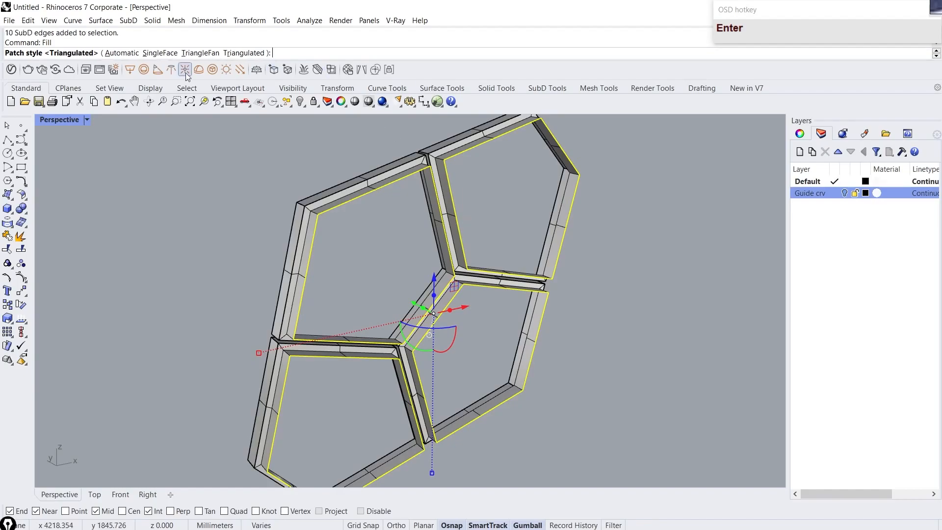
pyautogui.click(191, 54)
pyautogui.click(151, 324)
# Step: Select the center vertex of each of the four fan patches and move them back into the cells along Y
pyautogui.moveTo(267, 210); pyautogui.dragTo(321, 192, button='right')
pyautogui.scroll(3, 341, 217)
pyautogui.scroll(1, 338, 225)
pyautogui.keyDown('ctrl'); pyautogui.keyDown('shift'); pyautogui.click(363, 274); pyautogui.keyUp('shift'); pyautogui.keyUp('ctrl')
pyautogui.keyDown('ctrl'); pyautogui.keyDown('shift'); pyautogui.click(598, 168); pyautogui.keyUp('shift'); pyautogui.keyUp('ctrl')
pyautogui.moveTo(597, 169); pyautogui.dragTo(558, 247, button='right')
pyautogui.scroll(1, 558, 246)
pyautogui.scroll(2, 558, 250)
pyautogui.keyDown('ctrl'); pyautogui.keyDown('shift'); pyautogui.click(549, 343); pyautogui.keyUp('shift'); pyautogui.keyUp('ctrl')
pyautogui.keyDown('shift'); pyautogui.moveTo(549, 343); pyautogui.dragTo(639, 272, button='right'); pyautogui.keyUp('shift')
pyautogui.keyDown('ctrl'); pyautogui.keyDown('shift'); pyautogui.click(427, 388); pyautogui.keyUp('shift'); pyautogui.keyUp('ctrl')
pyautogui.scroll(-5, 381, 357)
pyautogui.moveTo(381, 358); pyautogui.dragTo(491, 270, button='right')
pyautogui.scroll(4, 491, 269)
pyautogui.moveTo(445, 294); pyautogui.dragTo(409, 281)
pyautogui.press('Tab')
# Step: Fine-tune the depth of the four fan centers along Y with small moves, checking the shape in smooth SubD display
pyautogui.moveTo(417, 279); pyautogui.dragTo(457, 242, button='right')
pyautogui.scroll(2, 456, 243)
pyautogui.press('Tab')
pyautogui.moveTo(401, 293); pyautogui.dragTo(387, 287)
pyautogui.press('Tab')
pyautogui.scroll(-2, 387, 287)
pyautogui.moveTo(427, 275)
pyautogui.mouseDown(button='right')
pyautogui.moveTo(339, 227)
pyautogui.moveTo(444, 278)
pyautogui.mouseUp(button='right')
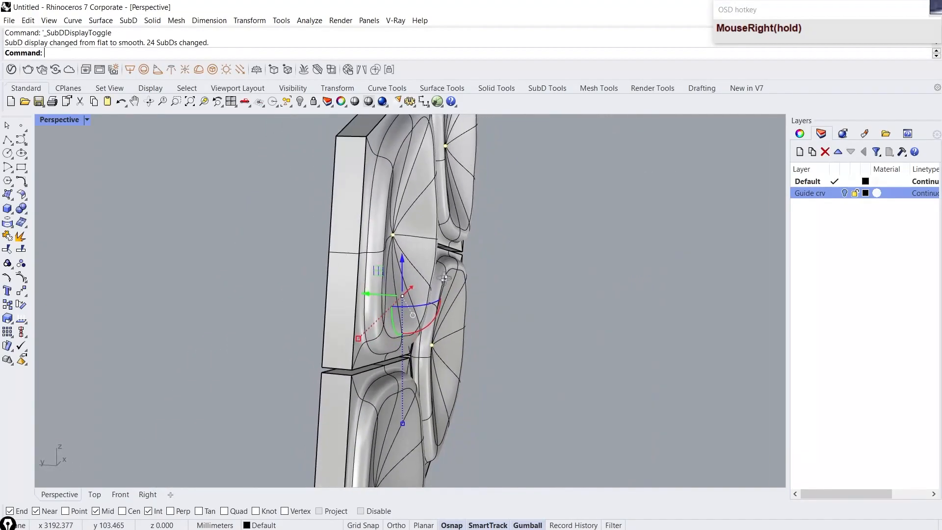
pyautogui.scroll(2, 444, 278)
pyautogui.moveTo(366, 308); pyautogui.dragTo(358, 306)
pyautogui.scroll(-3, 356, 305)
pyautogui.moveTo(356, 305); pyautogui.dragTo(334, 254, button='right')
pyautogui.scroll(3, 334, 253)
pyautogui.moveTo(284, 313); pyautogui.dragTo(275, 314)
pyautogui.scroll(-5, 275, 314)
pyautogui.moveTo(275, 314); pyautogui.dragTo(319, 301, button='right')
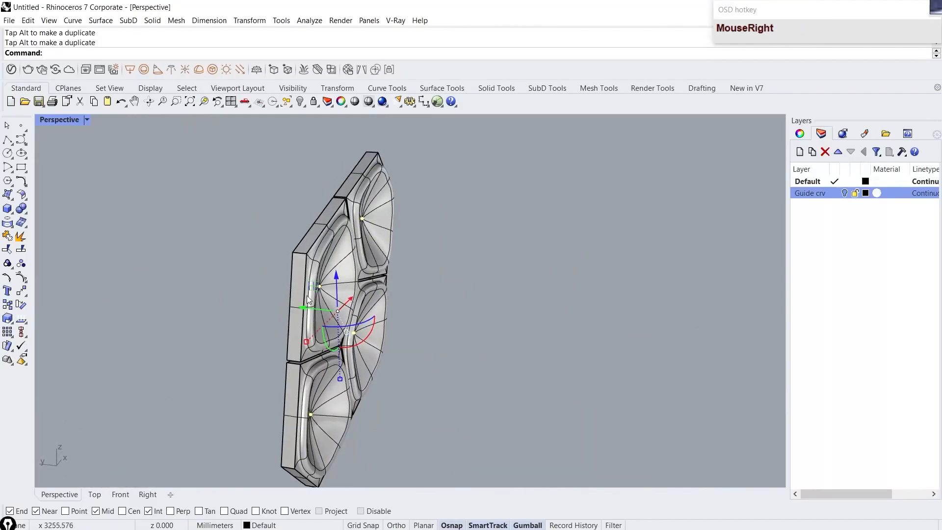
pyautogui.scroll(2, 345, 328)
pyautogui.moveTo(346, 327); pyautogui.dragTo(352, 331)
pyautogui.click(571, 301)
# Step: In flat SubD display, add a narrow one-segment bevel to the fan patch's outer edge loop in the upper-left cell
pyautogui.moveTo(571, 301); pyautogui.dragTo(460, 311, button='right')
pyautogui.press('Tab')
pyautogui.scroll(3, 437, 262)
pyautogui.keyDown('ctrl'); pyautogui.keyDown('shift'); pyautogui.doubleClick(433, 238); pyautogui.keyUp('shift'); pyautogui.keyUp('ctrl')
pyautogui.moveTo(433, 237); pyautogui.dragTo(466, 274, button='right')
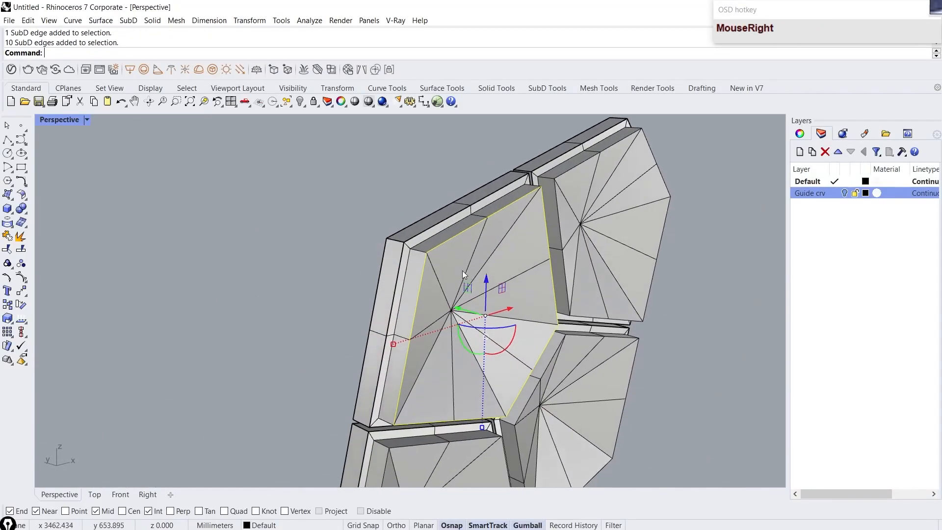
pyautogui.scroll(5, 419, 251)
pyautogui.hotkey('ctrl', 'b')
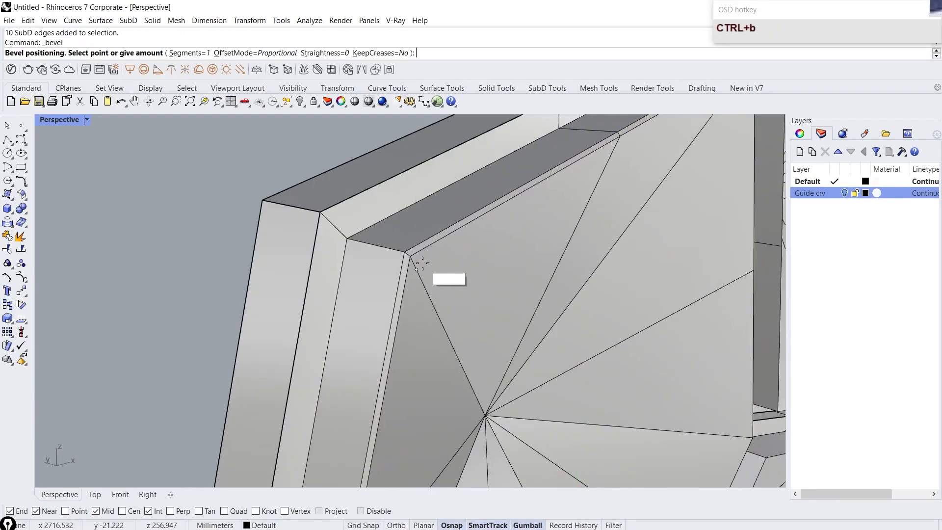
pyautogui.press('Escape')
# Step: Bevel the edge loop where the upper-left cell's raised wall meets its frame and check it in smooth display
pyautogui.keyDown('ctrl'); pyautogui.keyDown('shift'); pyautogui.doubleClick(343, 279); pyautogui.keyUp('shift'); pyautogui.keyUp('ctrl')
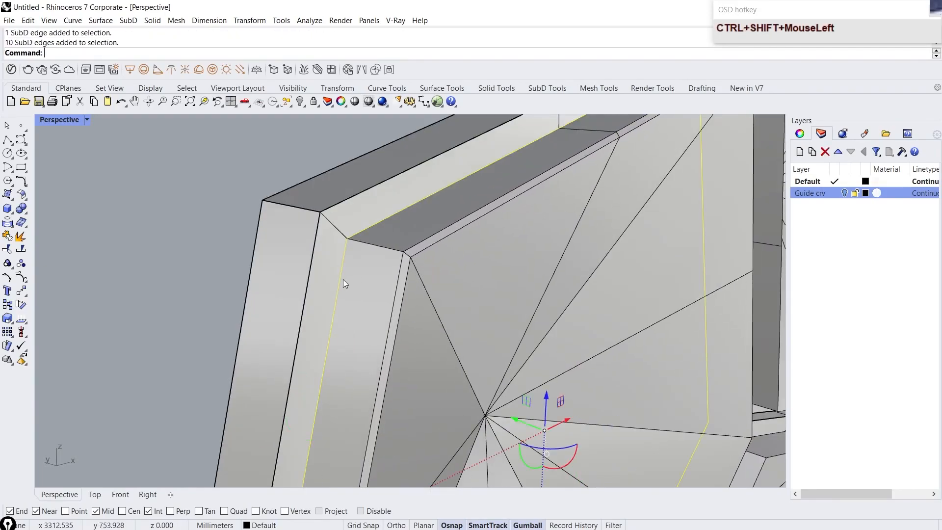
pyautogui.hotkey('ctrl', 'b')
pyautogui.scroll(3, 388, 291)
pyautogui.press('Tab')
pyautogui.moveTo(388, 291); pyautogui.dragTo(342, 261, button='right')
# Step: Inset the two fan faces beside the upper-left cell's top edge together in Group mode by 2 mm
pyautogui.scroll(5, 342, 261)
pyautogui.press('Tab')
pyautogui.keyDown('ctrl'); pyautogui.keyDown('shift'); pyautogui.click(352, 233); pyautogui.keyUp('shift'); pyautogui.keyUp('ctrl')
pyautogui.scroll(2, 387, 208)
pyautogui.write('Inset')
pyautogui.press('Return')
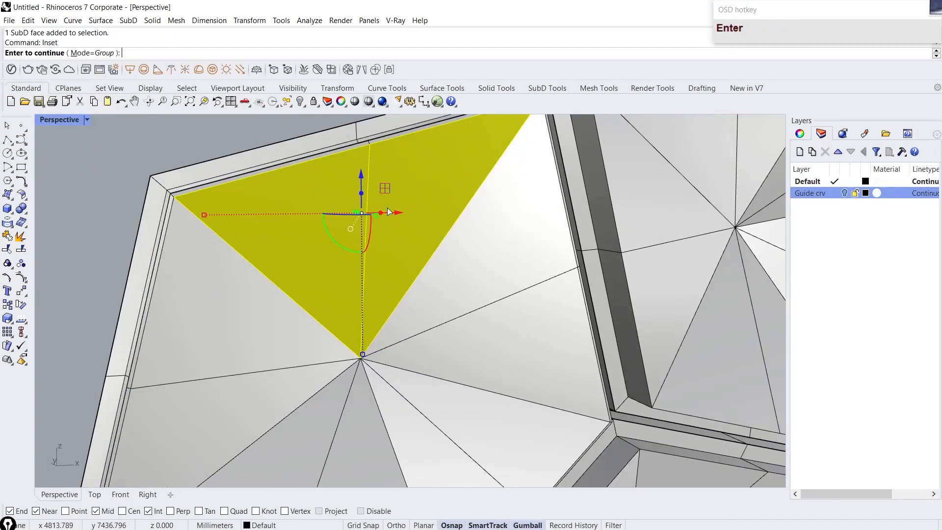
pyautogui.press('Return')
pyautogui.press('Return')
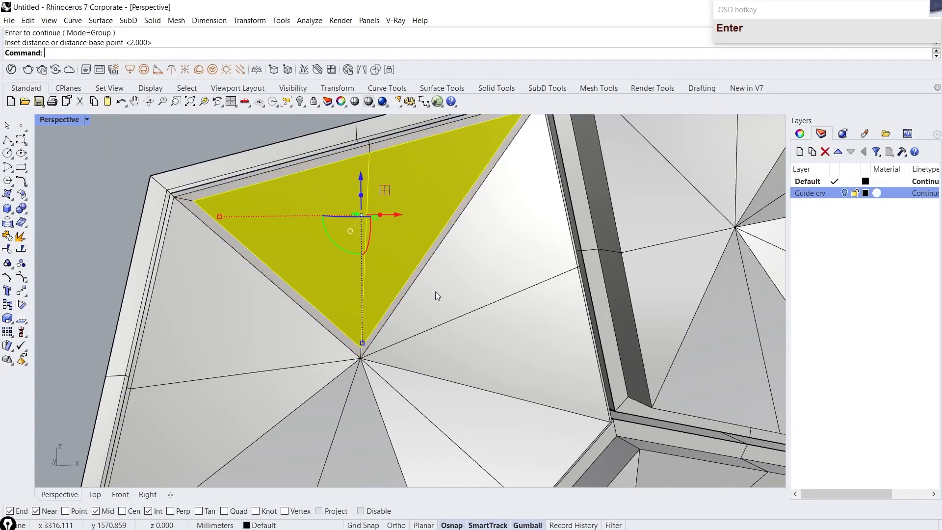
# Step: Inset the two fan faces along the upper-left cell's right edge together in Group mode by 2 mm
pyautogui.scroll(-3, 434, 288)
pyautogui.click(127, 278)
pyautogui.scroll(-3, 304, 221)
pyautogui.scroll(5, 400, 221)
pyautogui.keyDown('ctrl'); pyautogui.keyDown('shift'); pyautogui.click(404, 206); pyautogui.keyUp('shift'); pyautogui.keyUp('ctrl')
pyautogui.keyDown('ctrl'); pyautogui.keyDown('shift'); pyautogui.click(426, 269); pyautogui.keyUp('shift'); pyautogui.keyUp('ctrl')
pyautogui.rightClick(425, 270)
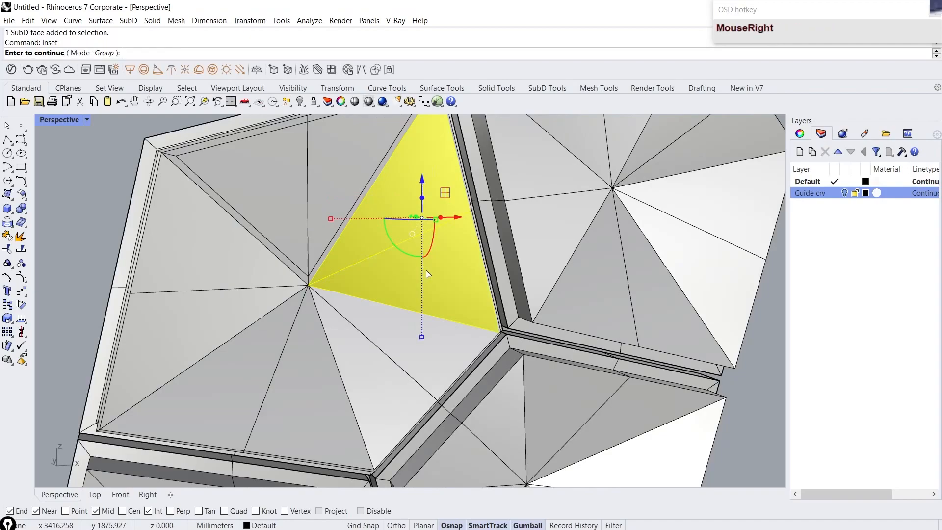
pyautogui.rightClick(425, 270)
pyautogui.rightClick(425, 269)
pyautogui.press('Escape')
# Step: Inset the three remaining fan face pairs of the upper-left cell, one pair at a time, by 2 mm in Group mode
pyautogui.keyDown('ctrl'); pyautogui.keyDown('shift'); pyautogui.click(382, 375); pyautogui.keyUp('shift'); pyautogui.keyUp('ctrl')
pyautogui.rightClick(382, 376)
pyautogui.rightClick(382, 375)
pyautogui.rightClick(382, 376)
pyautogui.click(758, 392)
pyautogui.keyDown('ctrl'); pyautogui.keyDown('shift'); pyautogui.click(377, 346); pyautogui.keyUp('shift'); pyautogui.keyUp('ctrl')
pyautogui.rightClick(376, 346)
pyautogui.rightClick(377, 346)
pyautogui.rightClick(377, 346)
pyautogui.click(113, 294)
pyautogui.keyDown('ctrl'); pyautogui.keyDown('shift'); pyautogui.click(278, 311); pyautogui.keyUp('shift'); pyautogui.keyUp('ctrl')
pyautogui.rightClick(278, 311)
pyautogui.rightClick(278, 311)
pyautogui.rightClick(278, 311)
pyautogui.click(100, 322)
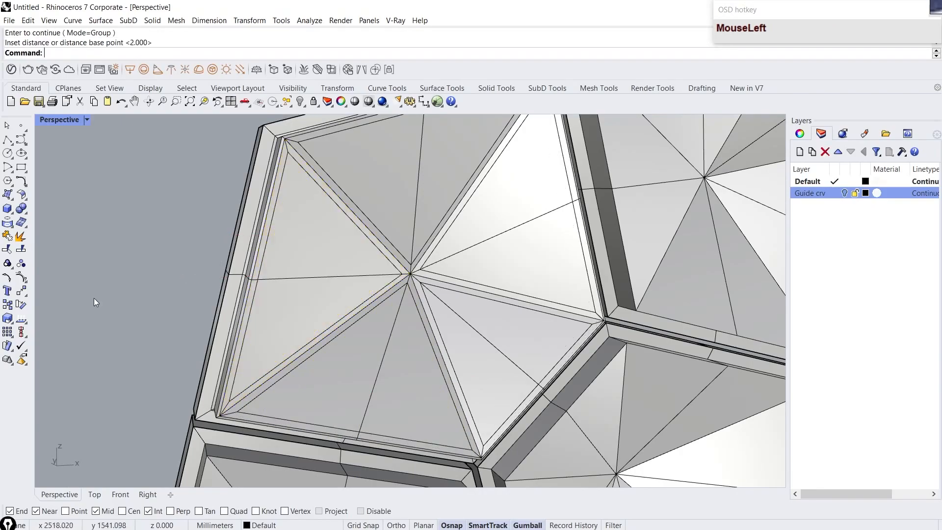
# Step: Select all five inset face pairs of the upper-left cell in Wireframe display and delete them to open petal holes
pyautogui.click(83, 119)
pyautogui.click(117, 106)
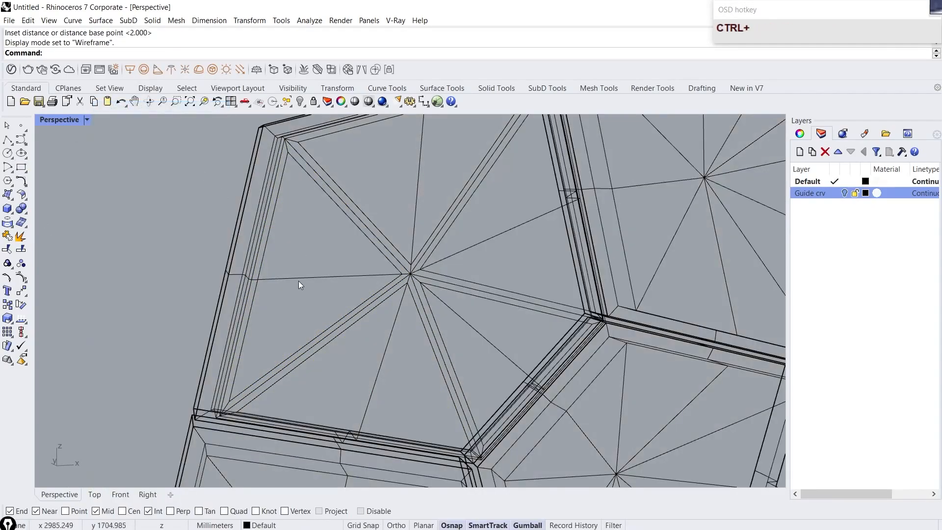
pyautogui.keyDown('ctrl'); pyautogui.keyDown('shift'); pyautogui.click(299, 272); pyautogui.keyUp('shift'); pyautogui.keyUp('ctrl')
pyautogui.keyDown('ctrl'); pyautogui.keyDown('shift'); pyautogui.click(431, 174); pyautogui.keyUp('shift'); pyautogui.keyUp('ctrl')
pyautogui.keyDown('ctrl'); pyautogui.keyDown('shift'); pyautogui.click(524, 266); pyautogui.keyUp('shift'); pyautogui.keyUp('ctrl')
pyautogui.keyDown('ctrl'); pyautogui.keyDown('shift'); pyautogui.click(490, 372); pyautogui.keyUp('shift'); pyautogui.keyUp('ctrl')
pyautogui.keyDown('ctrl'); pyautogui.keyDown('shift'); pyautogui.click(384, 393); pyautogui.keyUp('shift'); pyautogui.keyUp('ctrl')
pyautogui.click(60, 120)
pyautogui.click(118, 119)
pyautogui.scroll(-3, 409, 353)
pyautogui.press('Delete')
# Step: Inspect the upper-left cell's petal openings in smooth SubD and Rendered display and compare them with the reference photo
pyautogui.moveTo(409, 353)
pyautogui.mouseDown(button='right')
pyautogui.moveTo(427, 354)
pyautogui.moveTo(426, 336)
pyautogui.moveTo(396, 285)
pyautogui.moveTo(390, 231)
pyautogui.mouseUp(button='right')
pyautogui.press('Tab')
pyautogui.click(86, 120)
pyautogui.click(118, 130)
pyautogui.moveTo(475, 267); pyautogui.dragTo(289, 211, button='right')
pyautogui.moveTo(941, 1); pyautogui.dragTo(627, 312, button='right')
pyautogui.moveTo(369, 352); pyautogui.dragTo(351, 376, button='right')
pyautogui.moveTo(629, 320); pyautogui.dragTo(941, 2, button='right')
pyautogui.click(87, 117)
pyautogui.click(112, 119)
pyautogui.scroll(3, 263, 230)
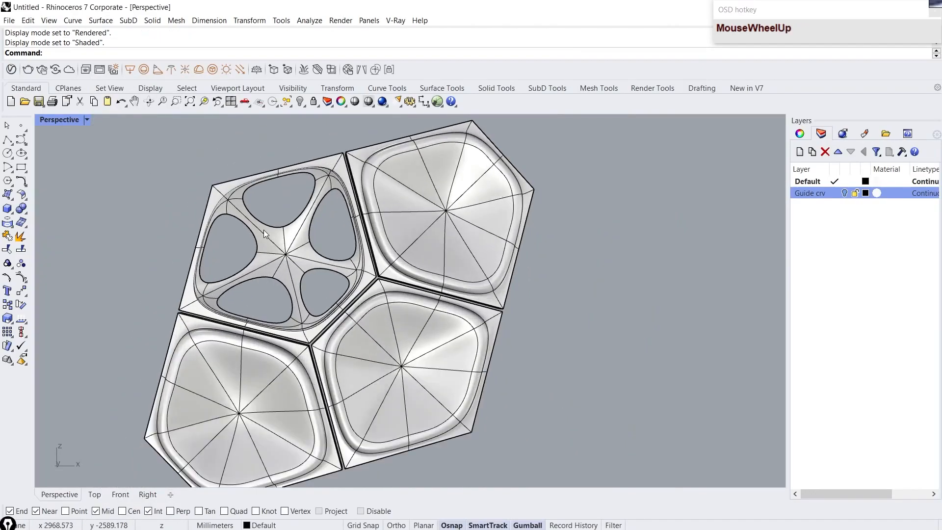
# Step: In flat SubD display, bevel the inner and outer edge loops of the raised wall in the three remaining cells
pyautogui.moveTo(288, 231); pyautogui.dragTo(273, 264, button='right')
pyautogui.press('Tab')
pyautogui.scroll(6, 434, 158)
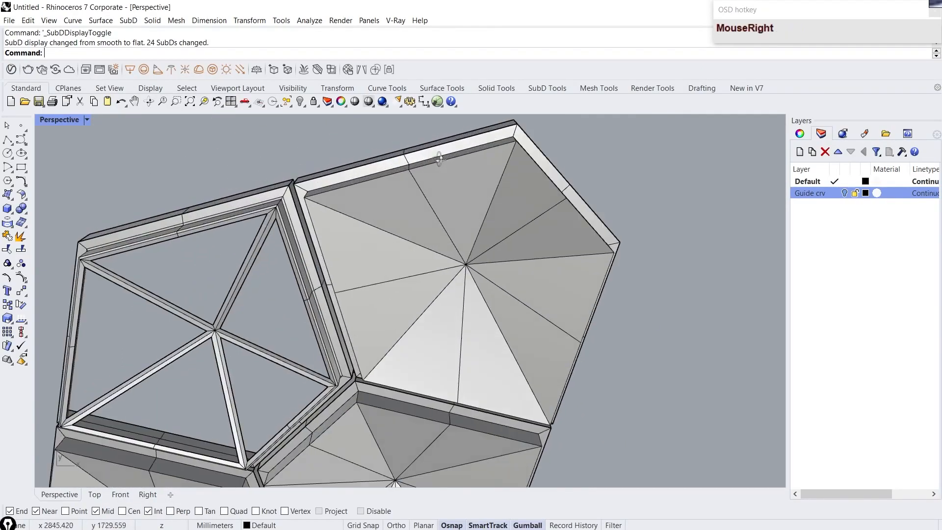
pyautogui.keyDown('ctrl'); pyautogui.keyDown('shift'); pyautogui.doubleClick(439, 210); pyautogui.keyUp('shift'); pyautogui.keyUp('ctrl')
pyautogui.scroll(-6, 421, 191)
pyautogui.moveTo(421, 190); pyautogui.dragTo(416, 275, button='right')
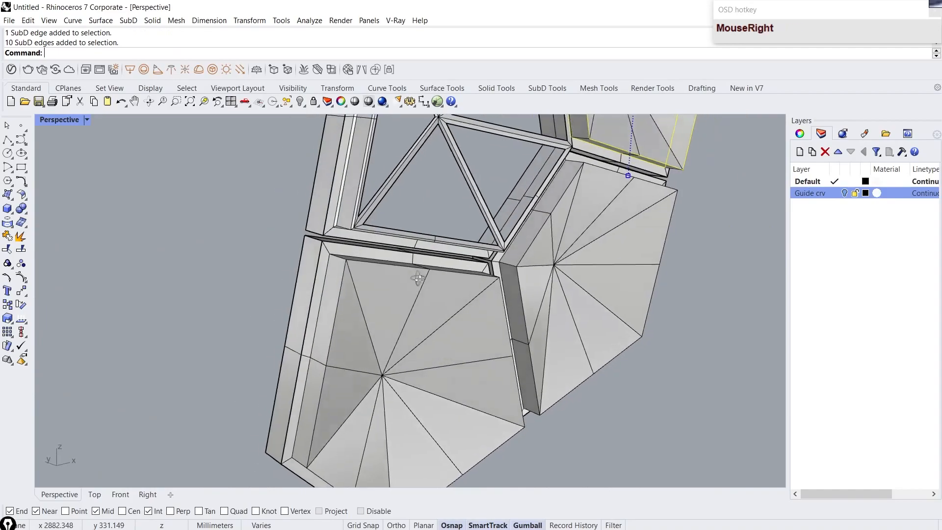
pyautogui.scroll(4, 360, 275)
pyautogui.keyDown('ctrl'); pyautogui.keyDown('shift'); pyautogui.doubleClick(342, 281); pyautogui.keyUp('shift'); pyautogui.keyUp('ctrl')
pyautogui.keyDown('ctrl'); pyautogui.keyDown('shift'); pyautogui.doubleClick(316, 272); pyautogui.keyUp('shift'); pyautogui.keyUp('ctrl')
pyautogui.scroll(-4, 316, 273)
pyautogui.scroll(1, 449, 252)
pyautogui.moveTo(324, 273); pyautogui.dragTo(579, 219, button='right')
pyautogui.scroll(6, 579, 219)
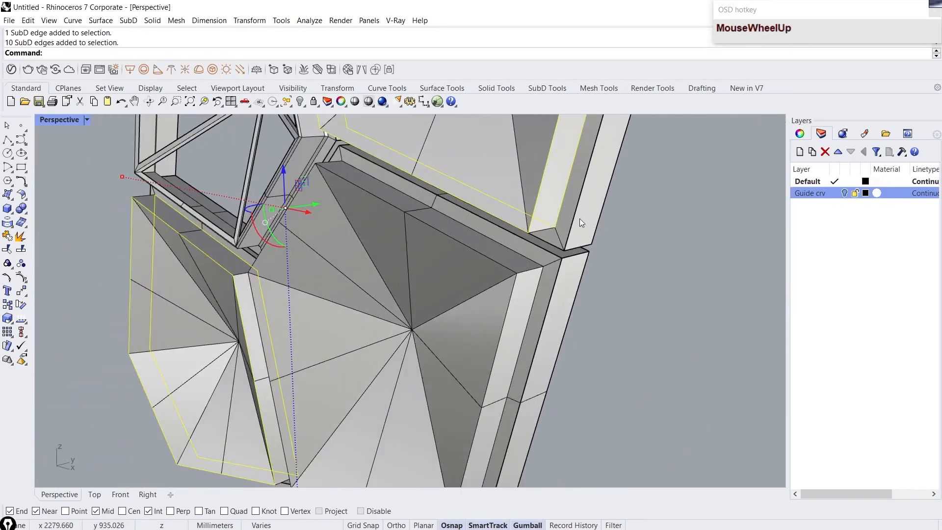
pyautogui.keyDown('ctrl'); pyautogui.keyDown('shift'); pyautogui.doubleClick(371, 314); pyautogui.keyUp('shift'); pyautogui.keyUp('ctrl')
pyautogui.keyDown('ctrl'); pyautogui.keyDown('shift'); pyautogui.doubleClick(415, 288); pyautogui.keyUp('shift'); pyautogui.keyUp('ctrl')
pyautogui.scroll(2, 415, 287)
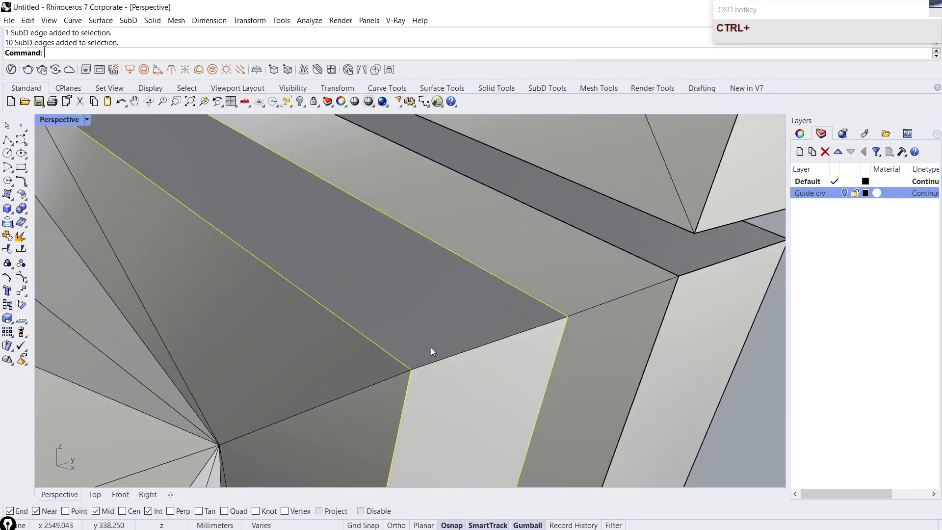
pyautogui.hotkey('ctrl', 'b')
pyautogui.click(576, 313)
# Step: Inset the fan face pair beside the top edge in each of the three remaining cells by 2 mm in Group mode
pyautogui.scroll(-5, 575, 313)
pyautogui.moveTo(576, 313); pyautogui.dragTo(421, 374, button='right')
pyautogui.scroll(4, 473, 305)
pyautogui.keyDown('ctrl'); pyautogui.keyDown('shift'); pyautogui.click(459, 301); pyautogui.keyUp('shift'); pyautogui.keyUp('ctrl')
pyautogui.moveTo(458, 301); pyautogui.dragTo(521, 179, button='right')
pyautogui.keyDown('ctrl'); pyautogui.keyDown('shift'); pyautogui.click(501, 309); pyautogui.keyUp('shift'); pyautogui.keyUp('ctrl')
pyautogui.keyDown('ctrl'); pyautogui.keyDown('shift'); pyautogui.click(476, 187); pyautogui.keyUp('shift'); pyautogui.keyUp('ctrl')
pyautogui.scroll(-3, 461, 296)
pyautogui.scroll(3, 461, 296)
pyautogui.write('inset')
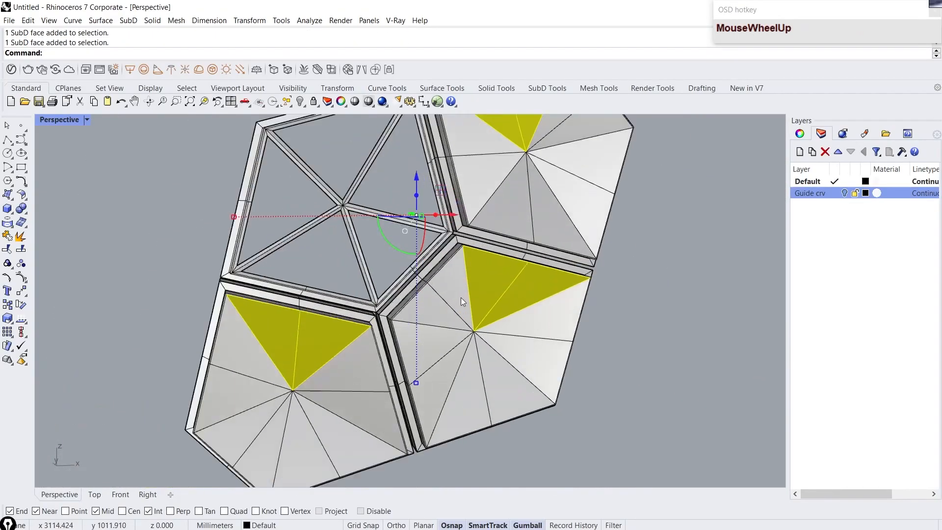
pyautogui.press('Return')
pyautogui.press('Return')
pyautogui.press('Return')
pyautogui.click(670, 339)
# Step: Inset the fan face pair along the right edge in each of the three remaining cells by 2 mm
pyautogui.keyDown('ctrl'); pyautogui.keyDown('shift'); pyautogui.click(341, 368); pyautogui.keyUp('shift'); pyautogui.keyUp('ctrl')
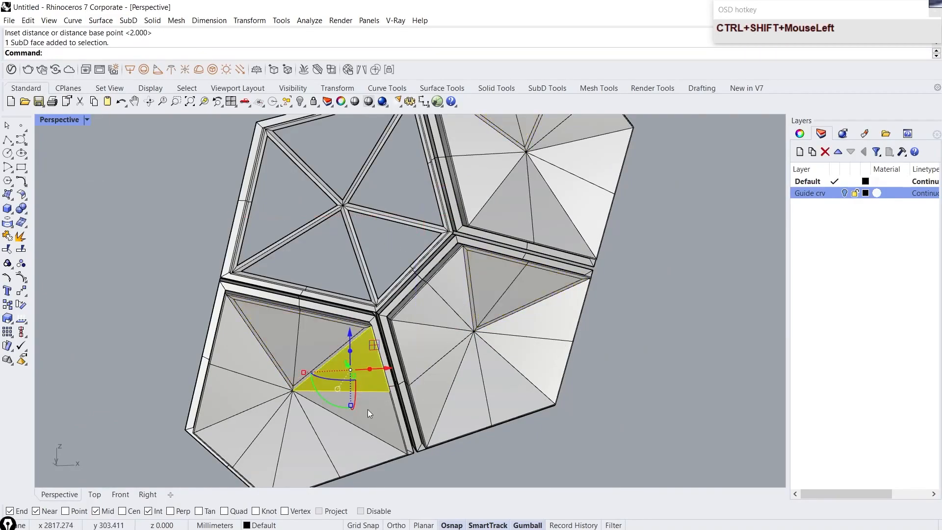
pyautogui.keyDown('ctrl'); pyautogui.keyDown('shift'); pyautogui.click(366, 409); pyautogui.keyUp('shift'); pyautogui.keyUp('ctrl')
pyautogui.keyDown('ctrl'); pyautogui.keyDown('shift'); pyautogui.click(546, 317); pyautogui.keyUp('shift'); pyautogui.keyUp('ctrl')
pyautogui.keyDown('ctrl'); pyautogui.keyDown('shift'); pyautogui.click(534, 360); pyautogui.keyUp('shift'); pyautogui.keyUp('ctrl')
pyautogui.scroll(-5, 533, 382)
pyautogui.keyDown('ctrl'); pyautogui.keyDown('shift'); pyautogui.click(564, 242); pyautogui.keyUp('shift'); pyautogui.keyUp('ctrl')
pyautogui.scroll(6, 536, 314)
pyautogui.rightClick(535, 321)
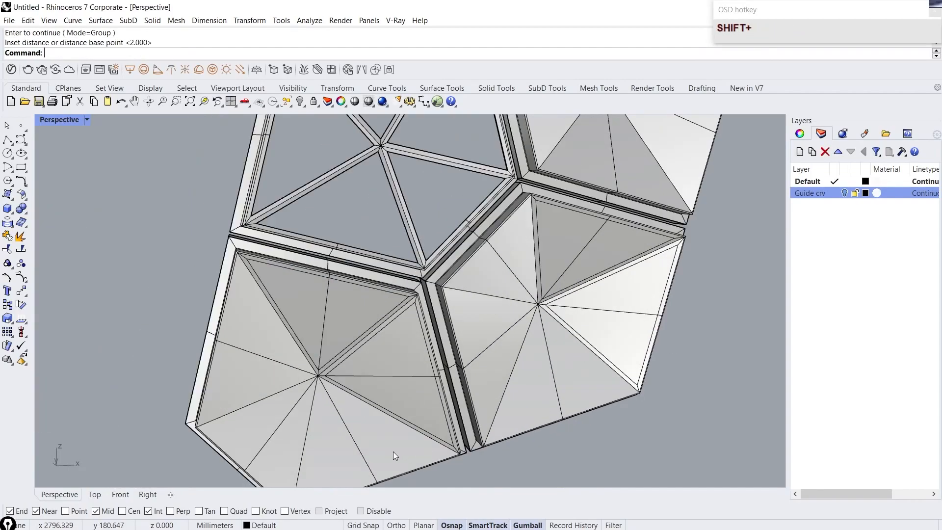
# Step: Going clockwise, inset the next two fan face pairs in each of the three remaining cells by 2 mm
pyautogui.keyDown('ctrl'); pyautogui.keyDown('shift'); pyautogui.click(373, 431); pyautogui.keyUp('shift'); pyautogui.keyUp('ctrl')
pyautogui.keyDown('ctrl'); pyautogui.keyDown('shift'); pyautogui.click(564, 363); pyautogui.keyUp('shift'); pyautogui.keyUp('ctrl')
pyautogui.scroll(-5, 534, 384)
pyautogui.keyDown('ctrl'); pyautogui.keyDown('shift'); pyautogui.click(615, 267); pyautogui.keyUp('shift'); pyautogui.keyUp('ctrl')
pyautogui.scroll(5, 625, 277)
pyautogui.rightClick(579, 398)
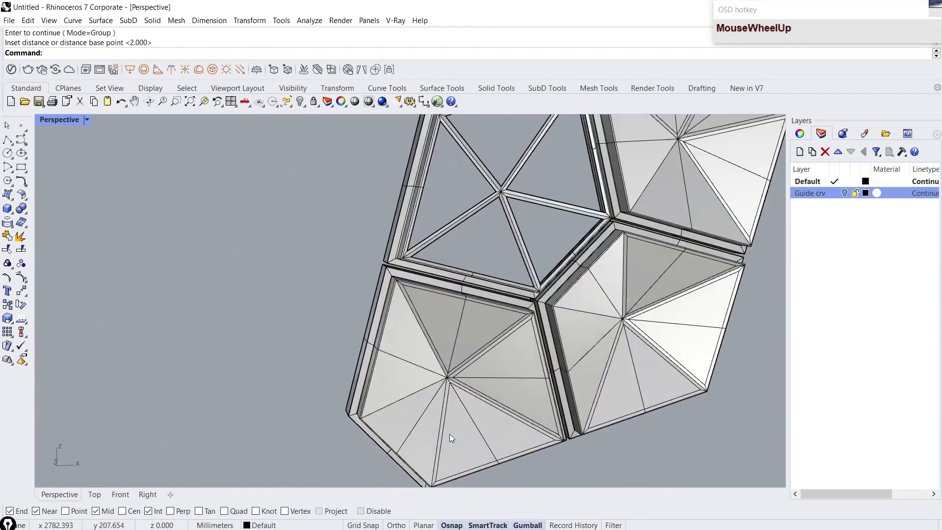
pyautogui.keyDown('ctrl'); pyautogui.keyDown('shift'); pyautogui.click(273, 473); pyautogui.keyUp('shift'); pyautogui.keyUp('ctrl')
pyautogui.scroll(5, 449, 397)
pyautogui.scroll(-4, 441, 373)
pyautogui.rightClick(432, 369)
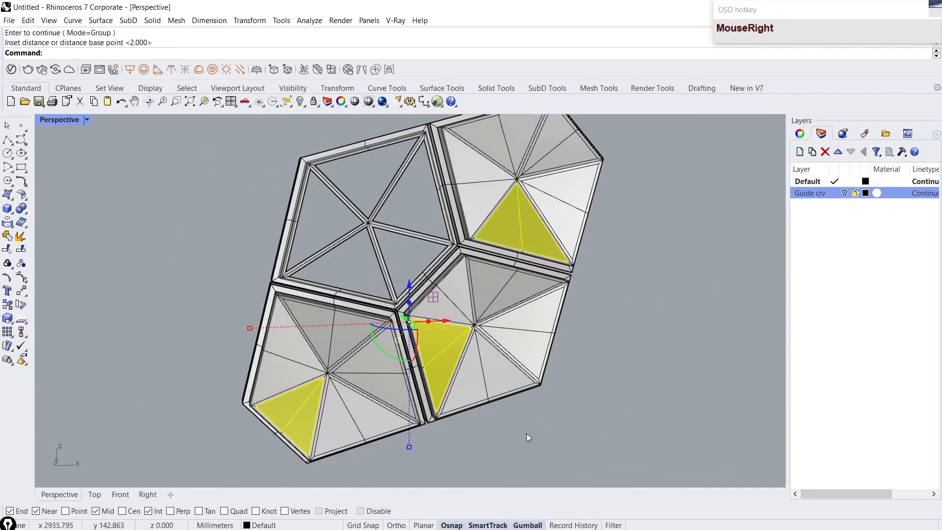
# Step: Inset the last fan face pair, on the left side of each of the three remaining cells, by 2 mm
pyautogui.keyDown('ctrl'); pyautogui.keyDown('shift'); pyautogui.click(261, 334); pyautogui.keyUp('shift'); pyautogui.keyUp('ctrl')
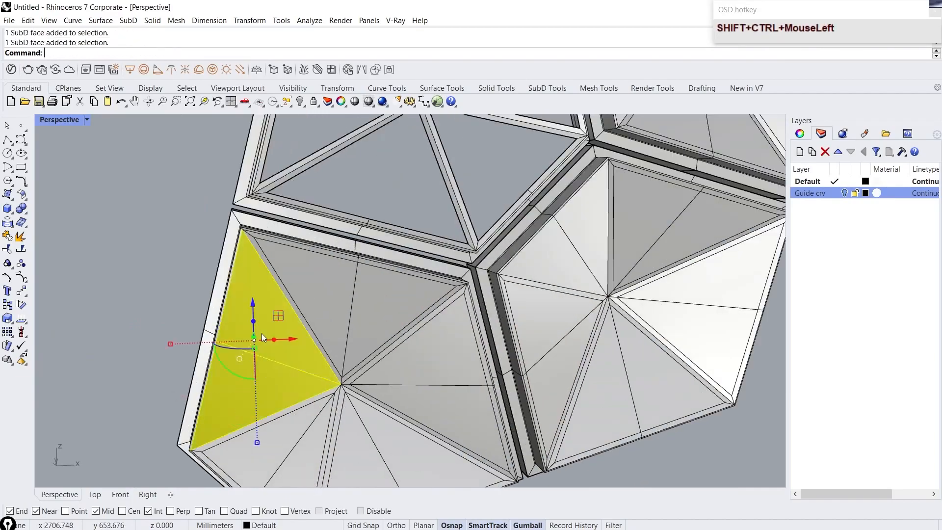
pyautogui.scroll(4, 402, 271)
pyautogui.keyDown('ctrl'); pyautogui.keyDown('shift'); pyautogui.click(435, 280); pyautogui.keyUp('shift'); pyautogui.keyUp('ctrl')
pyautogui.rightClick(451, 248)
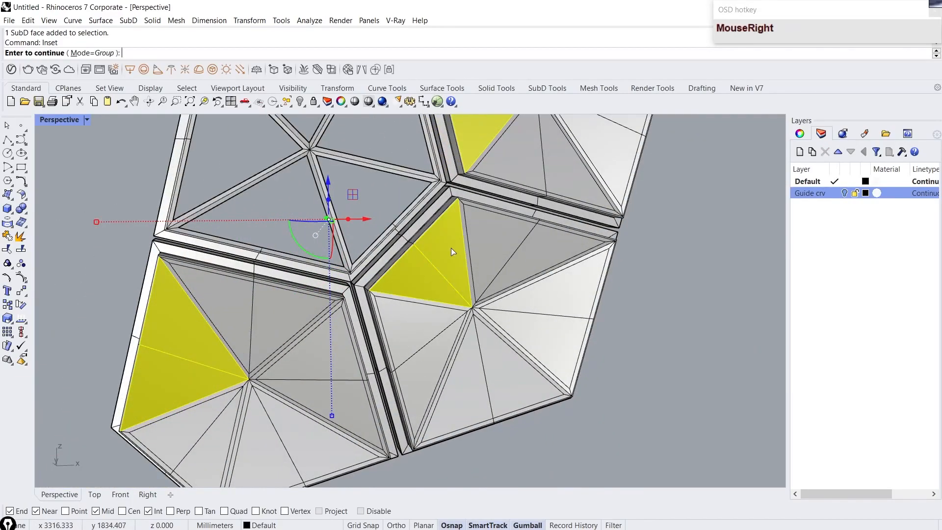
pyautogui.rightClick(451, 249)
pyautogui.rightClick(452, 250)
pyautogui.scroll(-5, 466, 255)
pyautogui.click(515, 382)
# Step: Select all inset fan faces of the three remaining cells in Wireframe display and delete them to open their petal holes
pyautogui.moveTo(515, 382); pyautogui.dragTo(473, 365, button='right')
pyautogui.click(87, 120)
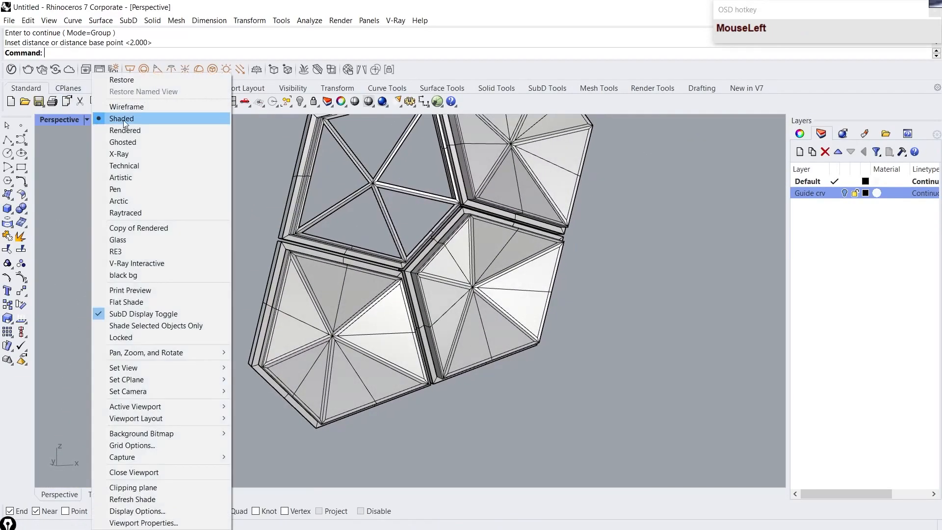
pyautogui.click(122, 120)
pyautogui.scroll(5, 440, 341)
pyautogui.keyDown('ctrl'); pyautogui.keyDown('shift'); pyautogui.click(440, 340); pyautogui.keyUp('shift'); pyautogui.keyUp('ctrl')
pyautogui.keyDown('ctrl'); pyautogui.keyDown('shift'); pyautogui.moveTo(387, 437); pyautogui.dragTo(360, 425); pyautogui.keyUp('shift'); pyautogui.keyUp('ctrl')
pyautogui.keyDown('ctrl'); pyautogui.keyDown('shift'); pyautogui.moveTo(267, 433); pyautogui.dragTo(240, 404); pyautogui.keyUp('shift'); pyautogui.keyUp('ctrl')
pyautogui.keyDown('ctrl'); pyautogui.keyDown('shift'); pyautogui.moveTo(228, 306); pyautogui.dragTo(206, 265); pyautogui.keyUp('shift'); pyautogui.keyUp('ctrl')
pyautogui.keyDown('ctrl'); pyautogui.keyDown('shift'); pyautogui.moveTo(369, 220); pyautogui.dragTo(314, 208); pyautogui.keyUp('shift'); pyautogui.keyUp('ctrl')
pyautogui.moveTo(490, 274); pyautogui.dragTo(422, 290, button='right')
pyautogui.keyDown('ctrl'); pyautogui.keyDown('shift'); pyautogui.moveTo(534, 365); pyautogui.dragTo(505, 346); pyautogui.keyUp('shift'); pyautogui.keyUp('ctrl')
pyautogui.keyDown('ctrl'); pyautogui.keyDown('shift'); pyautogui.moveTo(608, 267); pyautogui.dragTo(588, 230); pyautogui.keyUp('shift'); pyautogui.keyUp('ctrl')
pyautogui.keyDown('ctrl'); pyautogui.keyDown('shift'); pyautogui.moveTo(510, 324); pyautogui.dragTo(485, 293); pyautogui.keyUp('shift'); pyautogui.keyUp('ctrl')
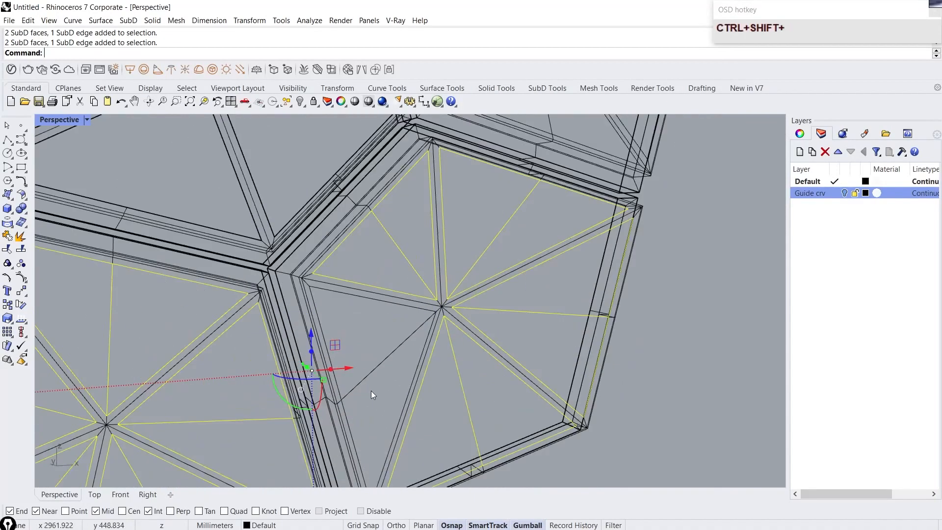
pyautogui.keyDown('ctrl'); pyautogui.keyDown('shift'); pyautogui.moveTo(397, 393); pyautogui.dragTo(369, 338); pyautogui.keyUp('shift'); pyautogui.keyUp('ctrl')
pyautogui.moveTo(431, 275); pyautogui.dragTo(407, 353, button='right')
pyautogui.keyDown('ctrl'); pyautogui.keyDown('shift'); pyautogui.moveTo(405, 388); pyautogui.dragTo(372, 375); pyautogui.keyUp('shift'); pyautogui.keyUp('ctrl')
pyautogui.keyDown('ctrl'); pyautogui.keyDown('shift'); pyautogui.moveTo(473, 338); pyautogui.dragTo(451, 295); pyautogui.keyUp('shift'); pyautogui.keyUp('ctrl')
pyautogui.keyDown('ctrl'); pyautogui.keyDown('shift'); pyautogui.moveTo(463, 223); pyautogui.dragTo(448, 193); pyautogui.keyUp('shift'); pyautogui.keyUp('ctrl')
pyautogui.keyDown('ctrl'); pyautogui.keyDown('shift'); pyautogui.moveTo(373, 194); pyautogui.dragTo(331, 186); pyautogui.keyUp('shift'); pyautogui.keyUp('ctrl')
pyautogui.keyDown('ctrl'); pyautogui.keyDown('shift'); pyautogui.moveTo(298, 256); pyautogui.dragTo(286, 307); pyautogui.keyUp('shift'); pyautogui.keyUp('ctrl')
pyautogui.scroll(-8, 286, 299)
pyautogui.moveTo(124, 213); pyautogui.dragTo(117, 211, button='right')
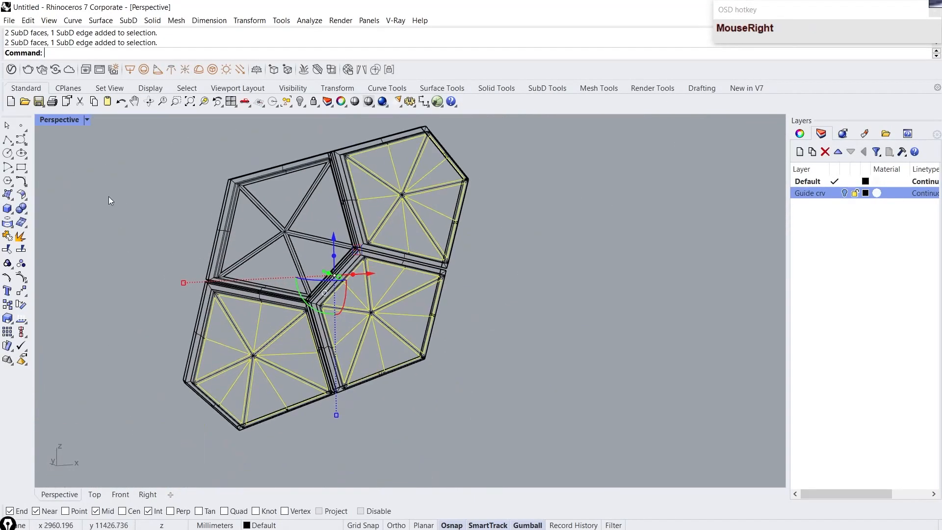
pyautogui.click(88, 120)
pyautogui.click(122, 127)
pyautogui.scroll(2, 223, 260)
pyautogui.press('Delete')
# Step: Check the petal openings of all four cells in smooth SubD display, viewing them in Rendered and returning to Shaded mode
pyautogui.moveTo(343, 267)
pyautogui.mouseDown(button='right')
pyautogui.moveTo(373, 274)
pyautogui.moveTo(464, 225)
pyautogui.moveTo(279, 278)
pyautogui.moveTo(216, 225)
pyautogui.moveTo(443, 245)
pyautogui.moveTo(334, 247)
pyautogui.moveTo(463, 250)
pyautogui.moveTo(328, 249)
pyautogui.moveTo(322, 290)
pyautogui.moveTo(358, 265)
pyautogui.moveTo(361, 275)
pyautogui.moveTo(513, 284)
pyautogui.moveTo(419, 275)
pyautogui.moveTo(459, 290)
pyautogui.mouseUp(button='right')
pyautogui.press('Tab')
pyautogui.scroll(-3, 380, 275)
pyautogui.scroll(1, 380, 275)
pyautogui.click(86, 120)
pyautogui.click(122, 138)
pyautogui.click(88, 121)
pyautogui.click(93, 121)
# Step: Review the module variants side by side and compare their openings with the reference photo
pyautogui.moveTo(294, 235)
pyautogui.mouseDown(button='right')
pyautogui.moveTo(196, 245)
pyautogui.moveTo(525, 309)
pyautogui.mouseUp(button='right')
pyautogui.scroll(-10, 526, 309)
pyautogui.scroll(15, 246, 295)
pyautogui.moveTo(246, 294); pyautogui.dragTo(375, 316, button='right')
pyautogui.moveTo(936, 3); pyautogui.dragTo(312, 410, button='right')
pyautogui.scroll(-5, 468, 324)
pyautogui.scroll(8, 547, 351)
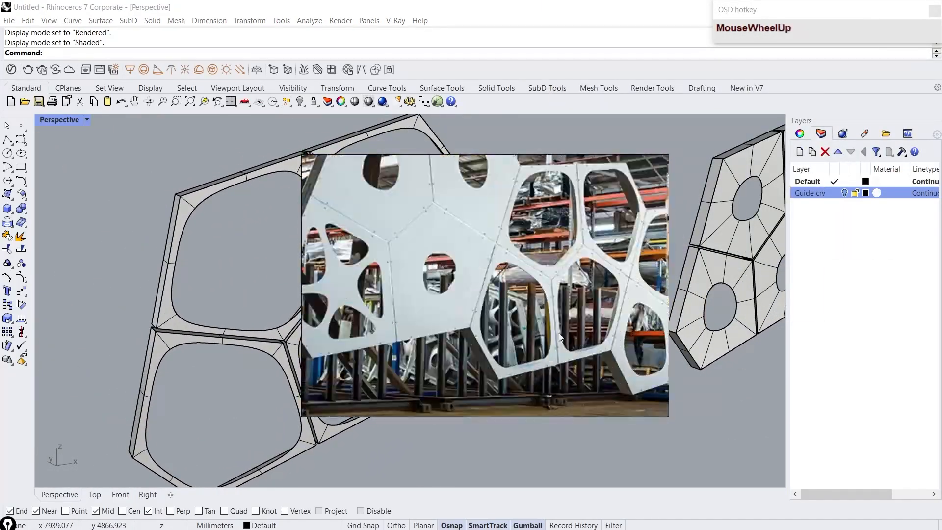
# Step: Examine the panel edges and openings in the reference photo against the large-opening module
pyautogui.scroll(-8, 546, 350)
pyautogui.scroll(5, 450, 269)
pyautogui.scroll(-5, 450, 269)
pyautogui.scroll(5, 434, 328)
pyautogui.scroll(-7, 434, 328)
pyautogui.scroll(4, 492, 275)
pyautogui.scroll(3, 492, 276)
pyautogui.moveTo(502, 230); pyautogui.dragTo(388, 295, button='middle')
pyautogui.moveTo(389, 296); pyautogui.dragTo(941, 3, button='right')
pyautogui.scroll(-10, 550, 197)
pyautogui.scroll(8, 504, 194)
pyautogui.moveTo(500, 204); pyautogui.dragTo(494, 221, button='right')
# Step: Try a solid 0.1 mm OffsetSubD with flipped direction on the large-opening module's upper-left cell, and undo it
pyautogui.scroll(3, 427, 216)
pyautogui.click(395, 252)
pyautogui.scroll(5, 512, 214)
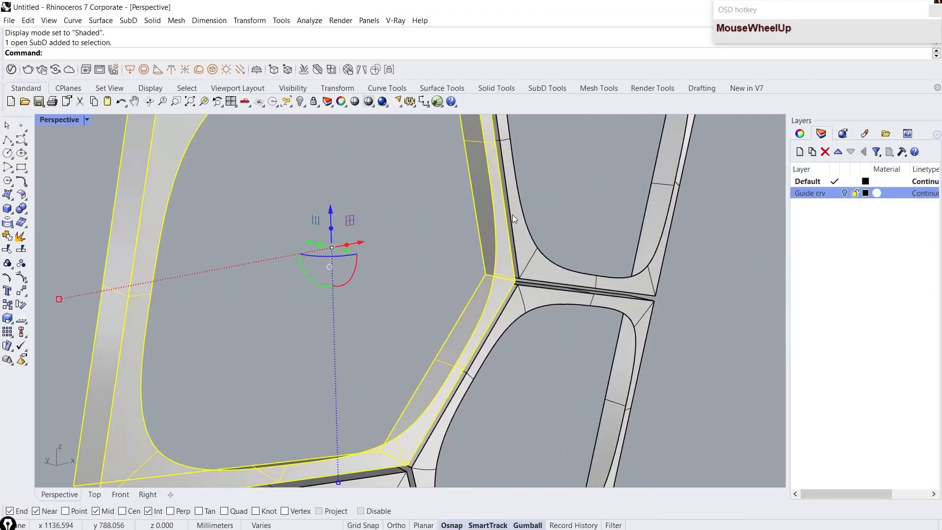
pyautogui.write('offsetsubd')
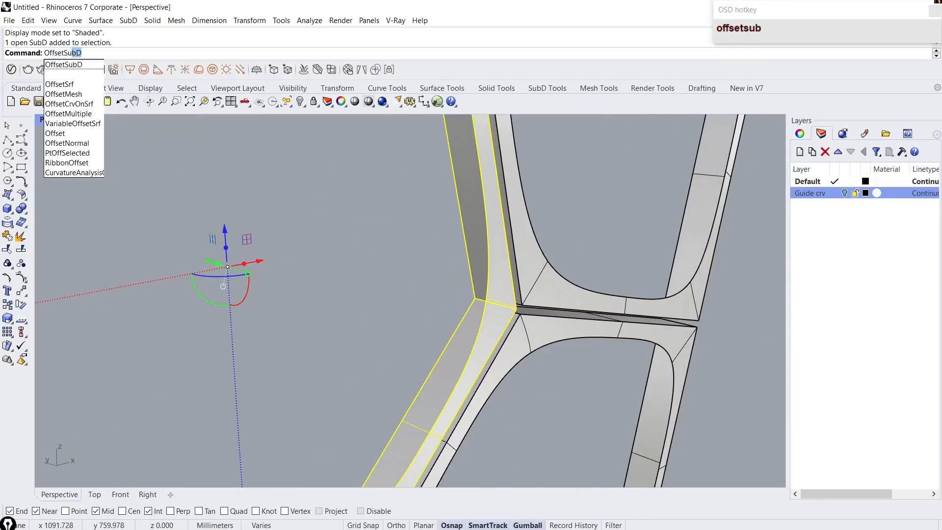
pyautogui.press('Return')
pyautogui.scroll(-5, 510, 223)
pyautogui.moveTo(505, 225)
pyautogui.mouseDown(button='right')
pyautogui.moveTo(428, 262)
pyautogui.moveTo(548, 228)
pyautogui.moveTo(515, 240)
pyautogui.mouseUp(button='right')
pyautogui.click(414, 53)
pyautogui.scroll(6, 431, 236)
pyautogui.scroll(-7, 515, 241)
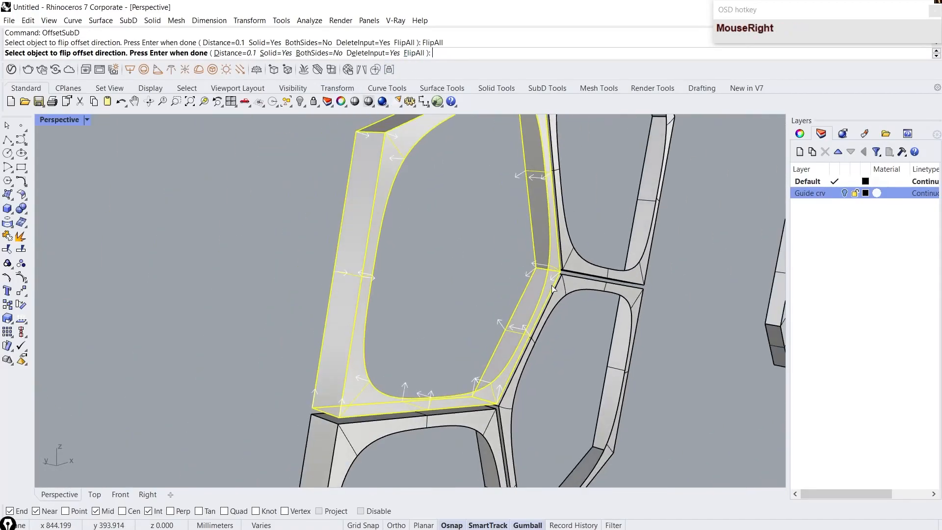
pyautogui.scroll(6, 569, 277)
pyautogui.rightClick(315, 267)
pyautogui.hotkey('ctrl', 'z')
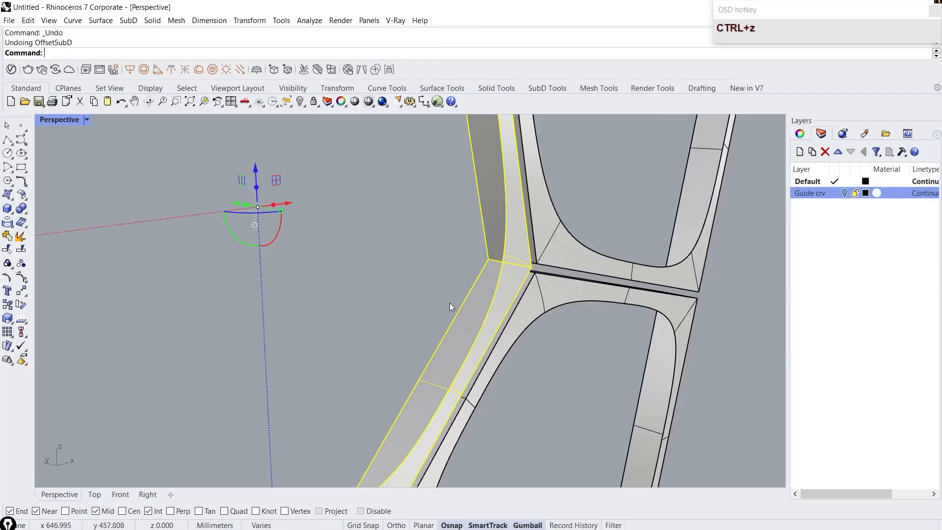
# Step: Try a solid 1 mm OffsetSubD on the upper-left cell, check it in Rendered display, undo it and return to Shaded
pyautogui.rightClick(466, 305)
pyautogui.click(235, 53)
pyautogui.write('1')
pyautogui.press('Return')
pyautogui.press('Return')
pyautogui.moveTo(284, 194); pyautogui.dragTo(168, 193, button='right')
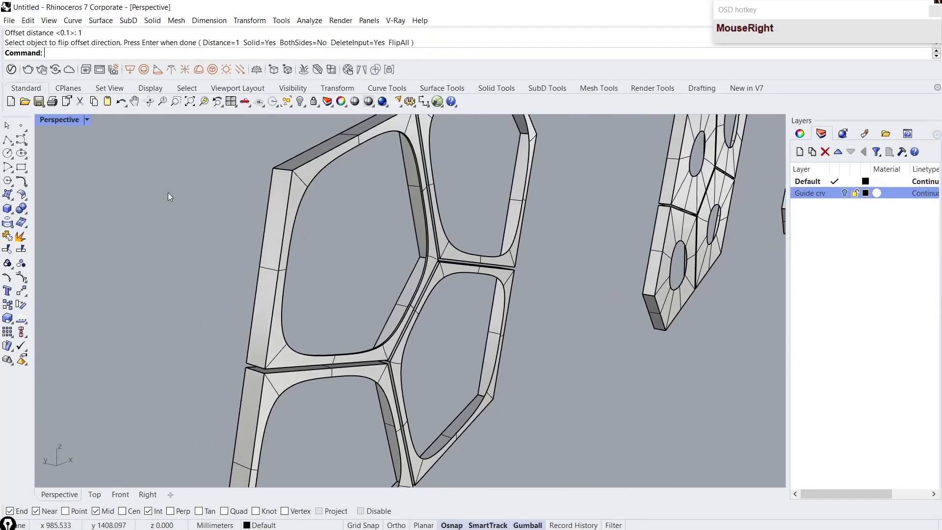
pyautogui.click(87, 119)
pyautogui.click(120, 128)
pyautogui.scroll(5, 443, 256)
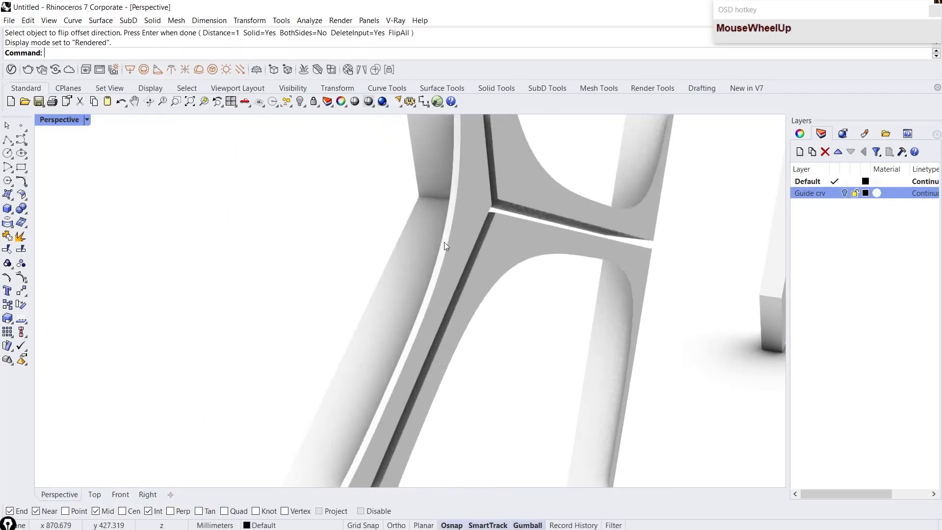
pyautogui.hotkey('ctrl', 'z')
pyautogui.rightClick(408, 299)
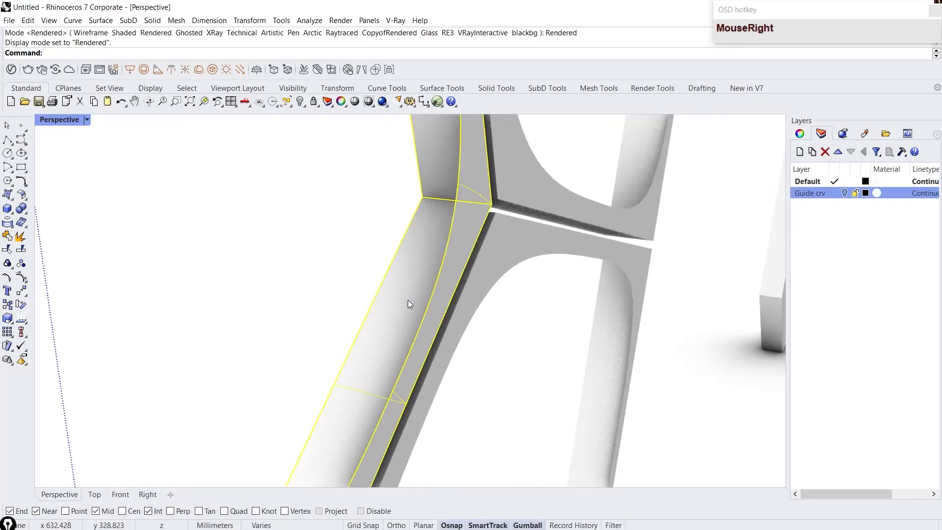
pyautogui.press('Escape')
pyautogui.click(87, 119)
pyautogui.click(109, 119)
pyautogui.click(395, 281)
pyautogui.write('Offset')
pyautogui.press('Return')
pyautogui.press('Escape')
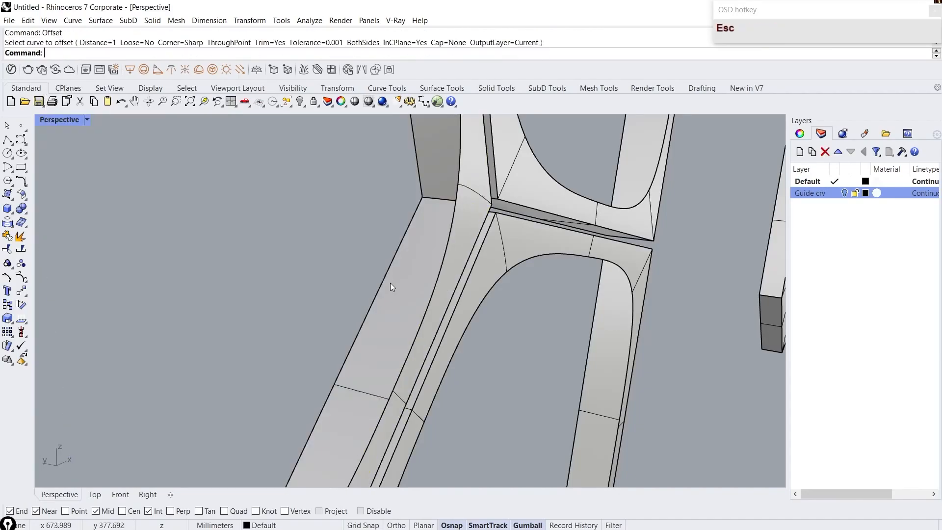
# Step: Thicken the large-opening module's upper-left cell into a solid with OffsetSubD at a distance of 2 mm
pyautogui.write('offsetsu')
pyautogui.press('Return')
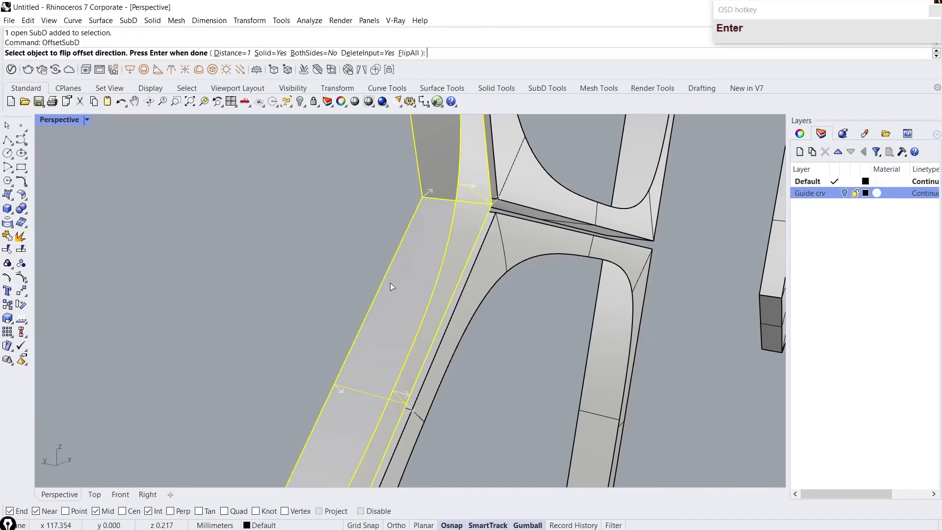
pyautogui.click(230, 53)
pyautogui.write('2')
pyautogui.press('Return')
pyautogui.rightClick(254, 234)
# Step: Check the thickened cell's edge in Rendered display and return to Shaded mode
pyautogui.scroll(-5, 254, 234)
pyautogui.moveTo(254, 235); pyautogui.dragTo(338, 260, button='right')
pyautogui.click(88, 120)
pyautogui.scroll(-3, 417, 295)
pyautogui.moveTo(437, 286); pyautogui.dragTo(166, 153, button='right')
pyautogui.scroll(-3, 519, 281)
pyautogui.click(87, 120)
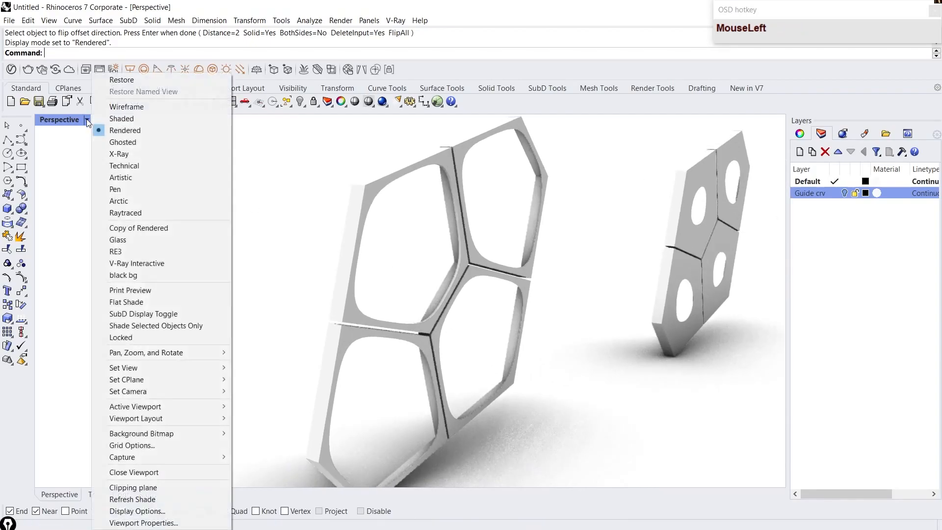
pyautogui.click(121, 118)
# Step: Thicken the large-opening module's three remaining cells into 2 mm solids with OffsetSubD, flipping the direction of all
pyautogui.moveTo(316, 221); pyautogui.dragTo(296, 242, button='right')
pyautogui.scroll(4, 296, 244)
pyautogui.moveTo(311, 374); pyautogui.dragTo(210, 302)
pyautogui.keyDown('shift'); pyautogui.moveTo(401, 165); pyautogui.dragTo(354, 143); pyautogui.keyUp('shift')
pyautogui.scroll(2, 298, 234)
pyautogui.moveTo(344, 152); pyautogui.dragTo(337, 243, button='right')
pyautogui.scroll(3, 337, 243)
pyautogui.write('set')
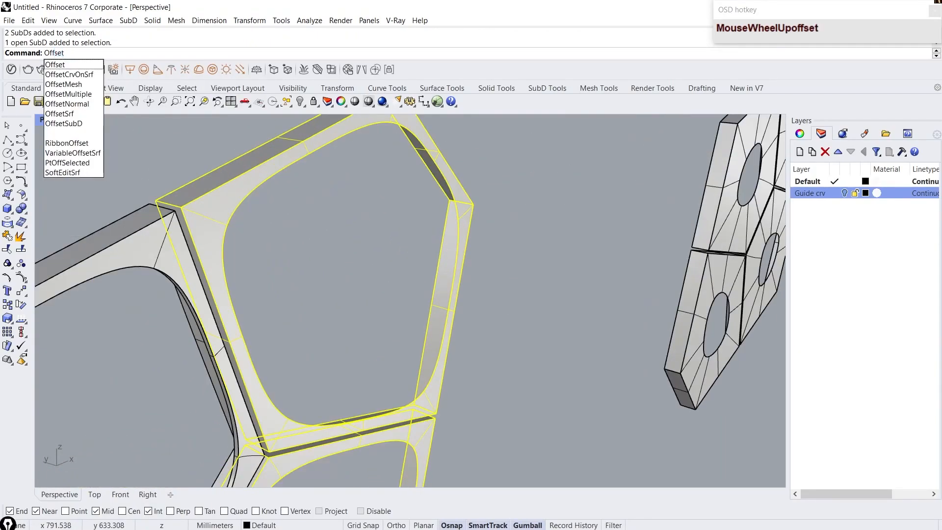
pyautogui.write('su')
pyautogui.press('Return')
pyautogui.scroll(-3, 337, 243)
pyautogui.moveTo(350, 201); pyautogui.dragTo(357, 125, button='right')
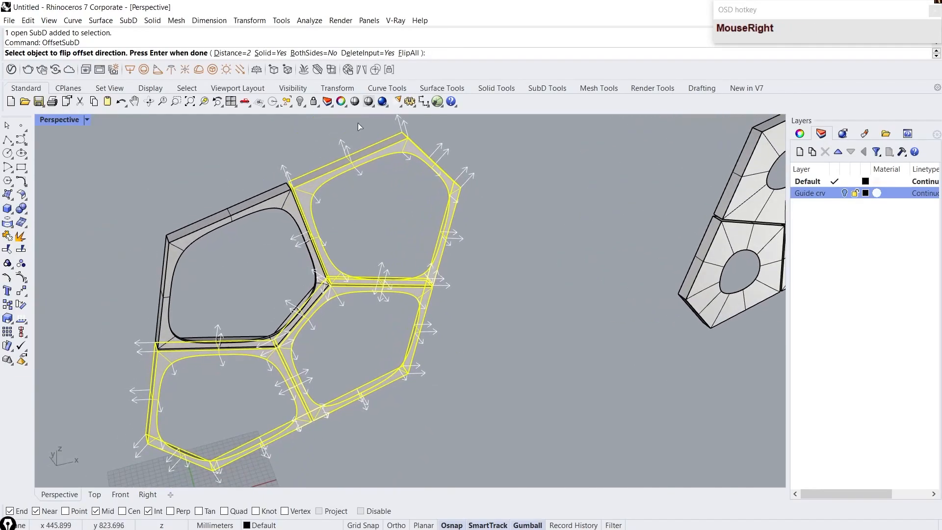
pyautogui.click(402, 52)
pyautogui.rightClick(484, 227)
pyautogui.scroll(5, 429, 261)
pyautogui.scroll(-8, 288, 330)
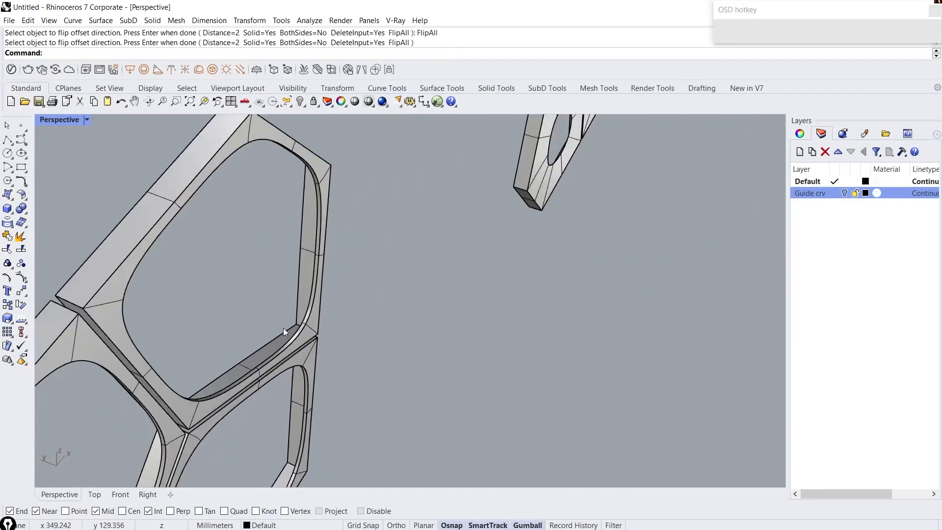
# Step: Thicken all cells of the flat round-opening module into 2 mm solids with OffsetSubD, flipping all directions
pyautogui.keyDown('shift'); pyautogui.moveTo(638, 363); pyautogui.dragTo(323, 294, button='right'); pyautogui.keyUp('shift')
pyautogui.moveTo(439, 403); pyautogui.dragTo(260, 217)
pyautogui.rightClick(264, 216)
pyautogui.click(408, 52)
pyautogui.rightClick(314, 294)
pyautogui.scroll(8, 301, 307)
pyautogui.scroll(-10, 301, 307)
# Step: Thicken all cells of the flat petal-opening module into 2 mm solids with OffsetSubD, flipping all directions
pyautogui.moveTo(451, 307); pyautogui.dragTo(508, 295, button='right')
pyautogui.moveTo(555, 392); pyautogui.dragTo(318, 193)
pyautogui.scroll(7, 461, 258)
pyautogui.rightClick(471, 260)
pyautogui.click(408, 53)
pyautogui.moveTo(417, 275); pyautogui.dragTo(490, 309, button='right')
pyautogui.scroll(7, 463, 309)
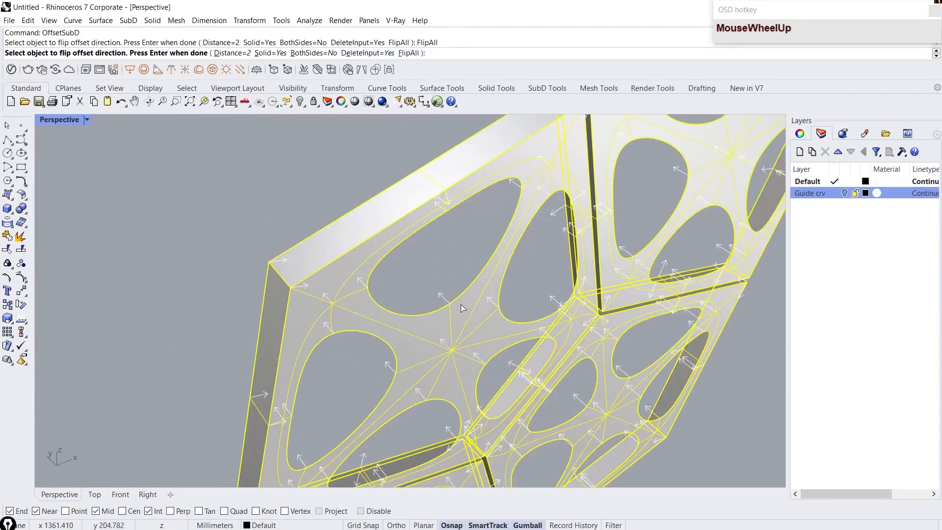
pyautogui.rightClick(463, 309)
pyautogui.scroll(-10, 388, 318)
# Step: Thicken all cells of the recessed large-opening module into 2 mm solids with OffsetSubD, flipping all directions
pyautogui.keyDown('shift'); pyautogui.moveTo(681, 304); pyautogui.dragTo(338, 383, button='right'); pyautogui.keyUp('shift')
pyautogui.moveTo(441, 421); pyautogui.dragTo(262, 192)
pyautogui.scroll(7, 402, 294)
pyautogui.moveTo(373, 294); pyautogui.dragTo(483, 292, button='right')
pyautogui.rightClick(412, 299)
pyautogui.click(408, 53)
pyautogui.rightClick(393, 275)
# Step: Thicken all cells of the recessed round-opening module into 2 mm solids with OffsetSubD, flipping all directions
pyautogui.scroll(-8, 496, 294)
pyautogui.moveTo(459, 417); pyautogui.dragTo(279, 216)
pyautogui.scroll(7, 392, 295)
pyautogui.moveTo(393, 294); pyautogui.dragTo(492, 317, button='right')
pyautogui.rightClick(426, 294)
pyautogui.click(408, 53)
pyautogui.rightClick(432, 196)
# Step: Thicken all cells of the recessed petal-opening module into 2 mm solids with OffsetSubD, flipping all directions
pyautogui.scroll(-9, 492, 317)
pyautogui.keyDown('shift'); pyautogui.moveTo(686, 314); pyautogui.dragTo(352, 358, button='right'); pyautogui.keyUp('shift')
pyautogui.scroll(-3, 351, 368)
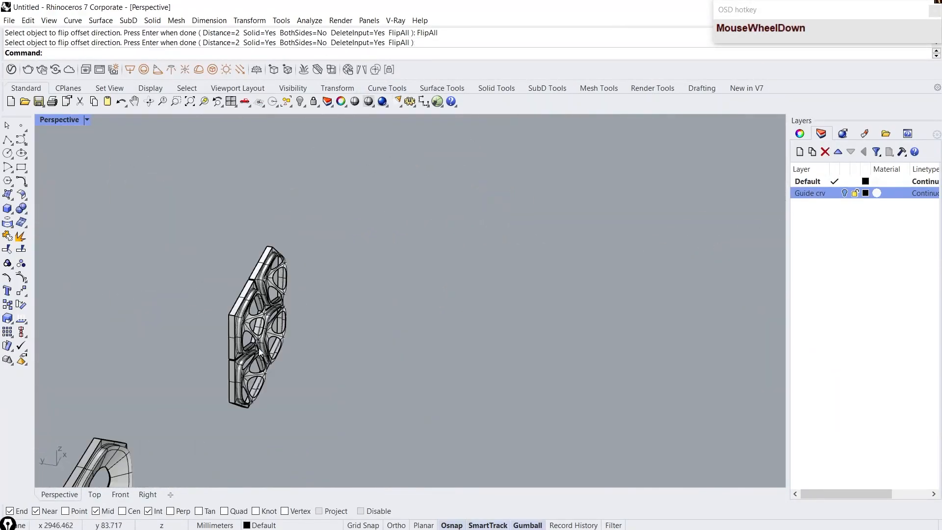
pyautogui.moveTo(366, 376); pyautogui.dragTo(233, 209)
pyautogui.scroll(4, 323, 326)
pyautogui.scroll(4, 323, 326)
pyautogui.moveTo(329, 319); pyautogui.dragTo(373, 308, button='right')
pyautogui.rightClick(383, 284)
pyautogui.click(409, 53)
pyautogui.rightClick(536, 330)
# Step: Inspect the row of thickened modules and their edges in Rendered display
pyautogui.scroll(-2, 522, 322)
pyautogui.moveTo(536, 331); pyautogui.dragTo(540, 305, button='right')
pyautogui.scroll(-5, 385, 317)
pyautogui.scroll(3, 442, 319)
pyautogui.click(90, 120)
pyautogui.click(120, 131)
pyautogui.moveTo(245, 199); pyautogui.dragTo(272, 249, button='right')
pyautogui.scroll(5, 505, 241)
pyautogui.scroll(-6, 504, 241)
pyautogui.scroll(-8, 272, 249)
pyautogui.scroll(4, 154, 287)
pyautogui.keyDown('shift'); pyautogui.moveTo(155, 287); pyautogui.dragTo(439, 311, button='right'); pyautogui.keyUp('shift')
pyautogui.scroll(-8, 275, 289)
pyautogui.scroll(2, 439, 311)
pyautogui.scroll(5, 439, 311)
# Step: Set the Perspective viewport to the RE3 display mode and inspect the thickened modules against the dark background
pyautogui.click(88, 121)
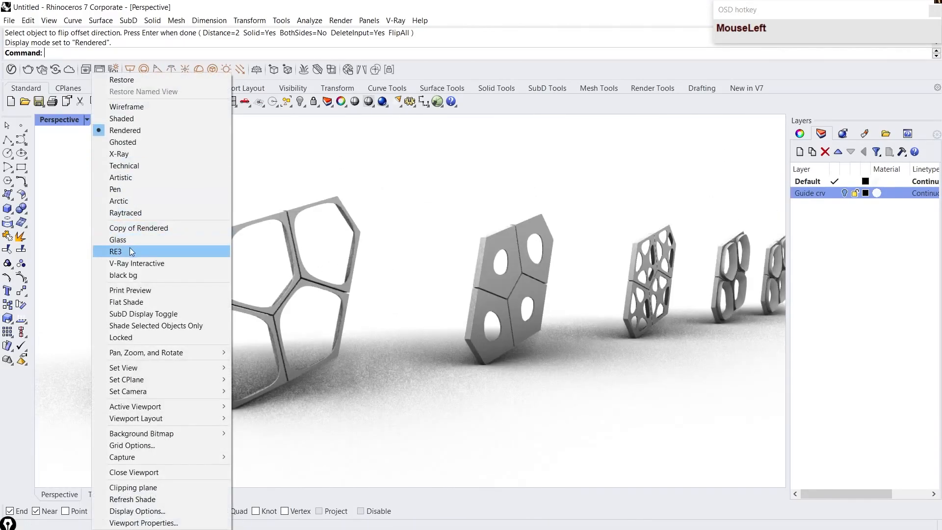
pyautogui.click(131, 251)
pyautogui.moveTo(221, 299); pyautogui.dragTo(293, 320, button='right')
pyautogui.scroll(5, 228, 330)
pyautogui.scroll(-6, 227, 330)
pyautogui.moveTo(227, 330); pyautogui.dragTo(287, 326, button='right')
pyautogui.keyDown('shift'); pyautogui.moveTo(287, 327); pyautogui.dragTo(711, 322, button='right'); pyautogui.keyUp('shift')
pyautogui.scroll(6, 349, 281)
pyautogui.scroll(-1, 348, 281)
# Step: Zoom to a selected module, deselect it and review the row of variants through to the recessed petal-opening module
pyautogui.moveTo(525, 452); pyautogui.dragTo(241, 216)
pyautogui.click(204, 101)
pyautogui.click(631, 290)
pyautogui.keyDown('shift'); pyautogui.moveTo(643, 290); pyautogui.dragTo(102, 270, button='right'); pyautogui.keyUp('shift')
pyautogui.keyDown('shift'); pyautogui.moveTo(672, 267); pyautogui.dragTo(41, 273, button='right'); pyautogui.keyUp('shift')
pyautogui.keyDown('shift'); pyautogui.moveTo(730, 269); pyautogui.dragTo(534, 271, button='right'); pyautogui.keyUp('shift')
pyautogui.keyDown('shift'); pyautogui.moveTo(786, 266); pyautogui.dragTo(276, 293, button='right'); pyautogui.keyUp('shift')
pyautogui.keyDown('shift'); pyautogui.moveTo(650, 295); pyautogui.dragTo(53, 309, button='right'); pyautogui.keyUp('shift')
pyautogui.keyDown('shift'); pyautogui.moveTo(726, 296); pyautogui.dragTo(3, 308, button='right'); pyautogui.keyUp('shift')
pyautogui.keyDown('shift'); pyautogui.moveTo(142, 306); pyautogui.dragTo(292, 321, button='right'); pyautogui.keyUp('shift')
pyautogui.keyDown('shift'); pyautogui.moveTo(653, 330); pyautogui.dragTo(289, 332, button='right'); pyautogui.keyUp('shift')
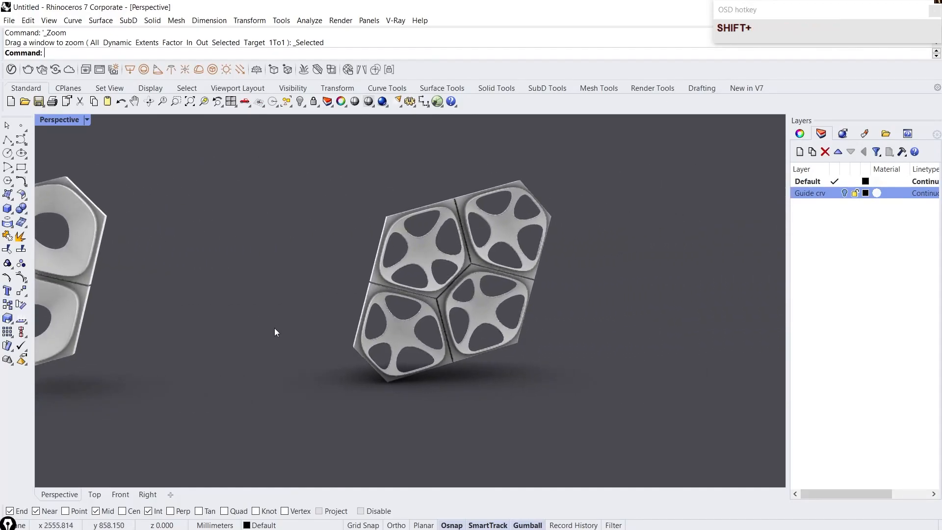
# Step: Review the variants in reverse order back to the large-opening module, ending with an overview of the row
pyautogui.keyDown('super'); pyautogui.moveTo(449, 305); pyautogui.dragTo(460, 283, button='right'); pyautogui.keyUp('super')
pyautogui.keyDown('shift'); pyautogui.moveTo(198, 308); pyautogui.dragTo(782, 328, button='right'); pyautogui.keyUp('shift')
pyautogui.keyDown('shift'); pyautogui.moveTo(286, 313); pyautogui.dragTo(507, 318, button='right'); pyautogui.keyUp('shift')
pyautogui.keyDown('alt'); pyautogui.moveTo(507, 318); pyautogui.dragTo(509, 305, button='right'); pyautogui.keyUp('alt')
pyautogui.keyDown('shift'); pyautogui.moveTo(509, 305); pyautogui.dragTo(828, 301, button='right'); pyautogui.keyUp('shift')
pyautogui.keyDown('shift'); pyautogui.moveTo(101, 298); pyautogui.dragTo(557, 294, button='right'); pyautogui.keyUp('shift')
pyautogui.keyDown('alt'); pyautogui.moveTo(557, 295); pyautogui.dragTo(558, 284, button='right'); pyautogui.keyUp('alt')
pyautogui.scroll(-8, 306, 319)
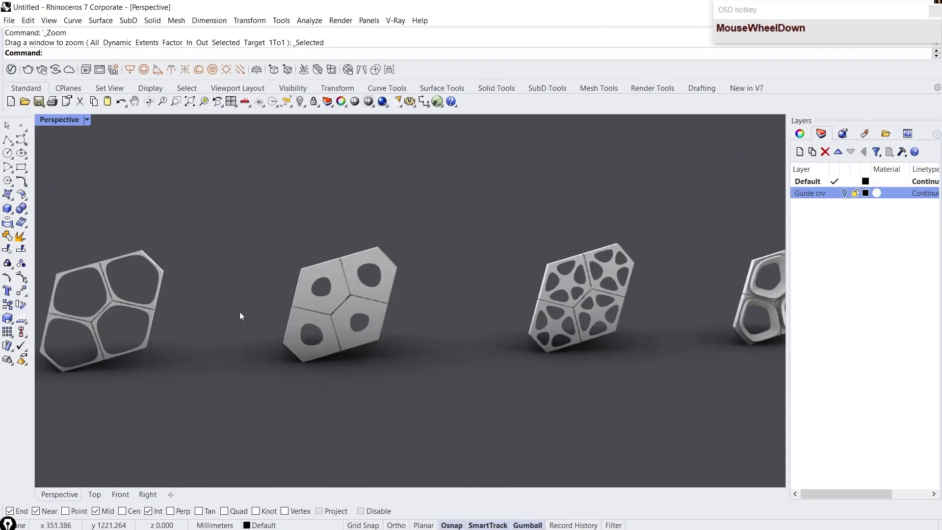
# Step: Set the Perspective viewport to the Shaded display mode and view the row of modules from the first variant
pyautogui.keyDown('shift'); pyautogui.moveTo(240, 315); pyautogui.dragTo(442, 314, button='right'); pyautogui.keyUp('shift')
pyautogui.scroll(7, 314, 304)
pyautogui.click(87, 119)
pyautogui.click(122, 118)
pyautogui.scroll(-6, 161, 221)
pyautogui.moveTo(172, 235); pyautogui.dragTo(229, 251, button='right')
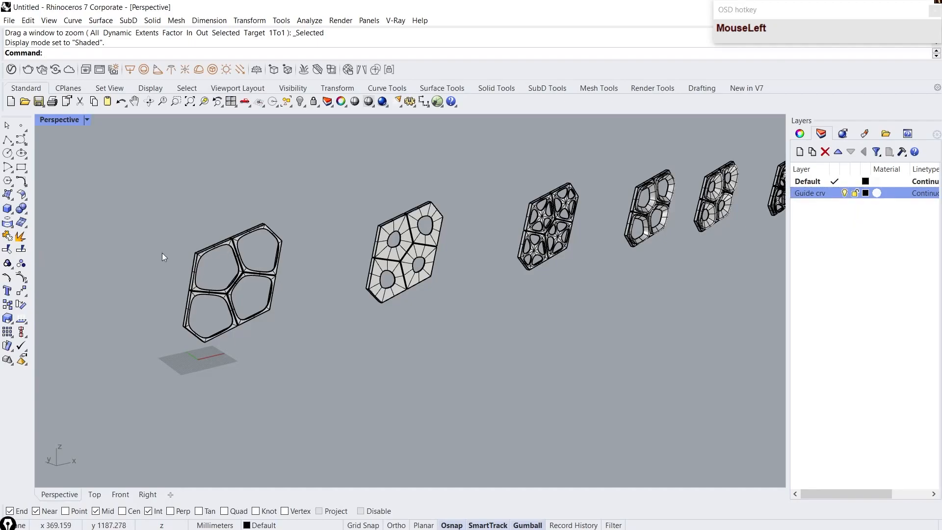
# Step: Select all objects on the Guide crv layer and isolate them
pyautogui.scroll(8, 155, 254)
pyautogui.scroll(-6, 232, 246)
pyautogui.scroll(4, 275, 292)
pyautogui.moveTo(300, 289); pyautogui.dragTo(329, 283, button='right')
pyautogui.scroll(4, 264, 266)
pyautogui.click(267, 266)
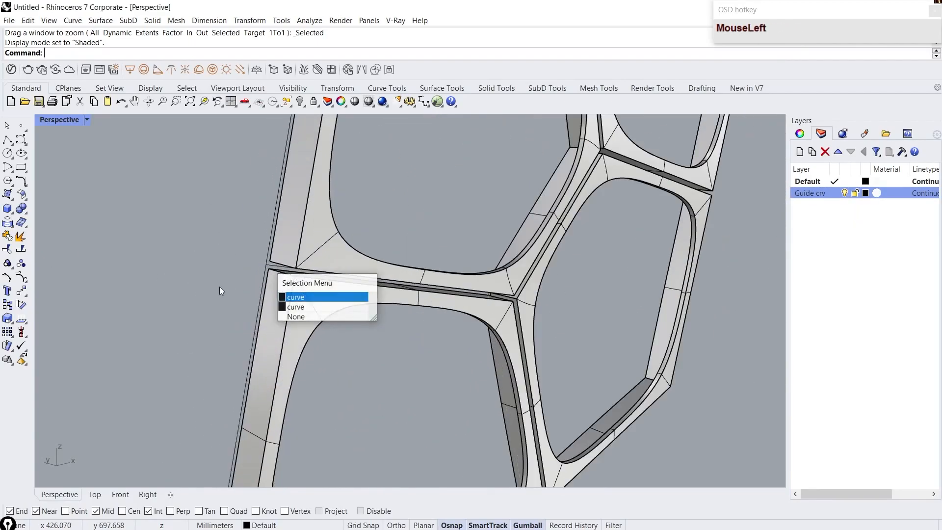
pyautogui.rightClick(822, 193)
pyautogui.click(842, 355)
pyautogui.scroll(-5, 214, 320)
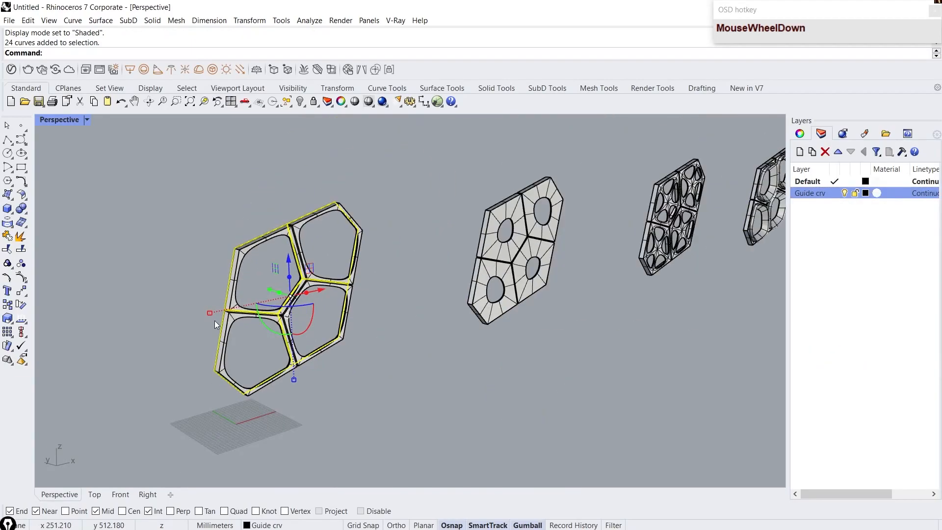
pyautogui.moveTo(214, 320); pyautogui.dragTo(200, 316, button='right')
pyautogui.write('Isolate')
pyautogui.press('Return')
pyautogui.click(329, 314)
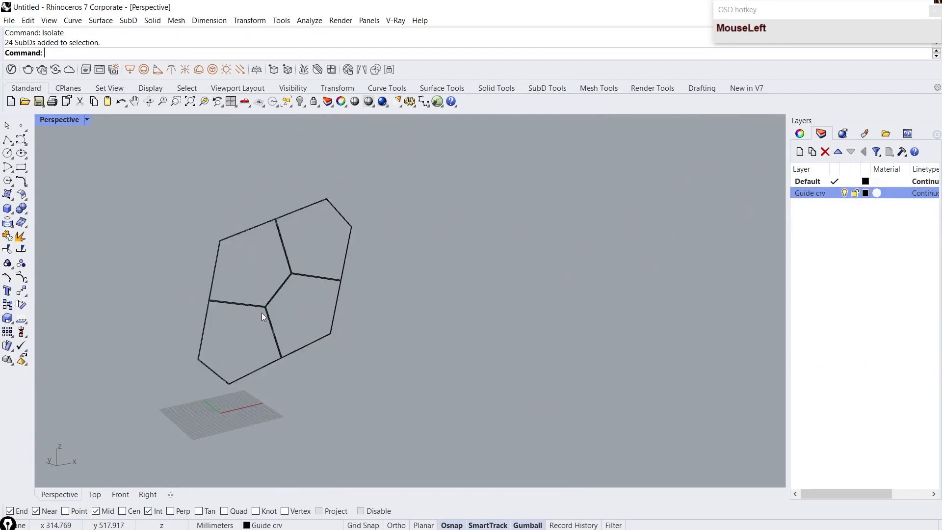
# Step: In the Front view, select the original outline curve of the first cell among the closely spaced guide curves
pyautogui.scroll(3, 329, 314)
pyautogui.click(121, 496)
pyautogui.scroll(-5, 368, 349)
pyautogui.scroll(15, 375, 324)
pyautogui.moveTo(428, 306); pyautogui.dragTo(395, 302, button='right')
pyautogui.scroll(-4, 389, 296)
pyautogui.scroll(4, 326, 321)
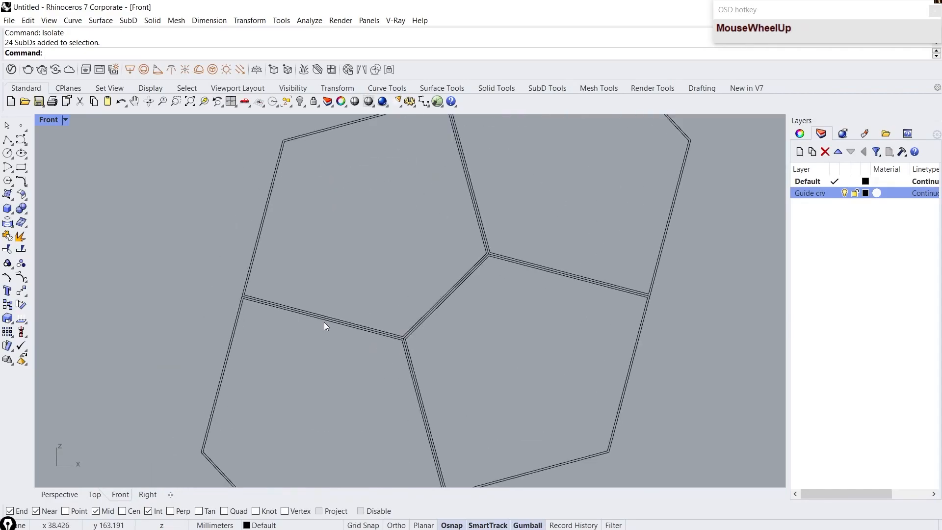
pyautogui.scroll(14, 245, 298)
pyautogui.click(244, 297)
pyautogui.click(264, 305)
pyautogui.scroll(-12, 265, 306)
pyautogui.scroll(12, 265, 306)
pyautogui.moveTo(279, 340); pyautogui.dragTo(235, 288)
pyautogui.scroll(-15, 236, 288)
pyautogui.scroll(12, 241, 300)
pyautogui.click(240, 299)
pyautogui.click(218, 258)
# Step: Add the original outlines of the other three cells to the selection and isolate the four closed curves
pyautogui.scroll(-12, 254, 275)
pyautogui.scroll(12, 303, 297)
pyautogui.keyDown('shift'); pyautogui.click(307, 298); pyautogui.keyUp('shift')
pyautogui.scroll(-14, 307, 298)
pyautogui.scroll(18, 326, 225)
pyautogui.keyDown('shift'); pyautogui.click(335, 292); pyautogui.keyUp('shift')
pyautogui.scroll(-18, 335, 292)
pyautogui.scroll(18, 380, 310)
pyautogui.keyDown('shift'); pyautogui.click(449, 358); pyautogui.keyUp('shift')
pyautogui.scroll(-15, 449, 344)
pyautogui.scroll(3, 446, 321)
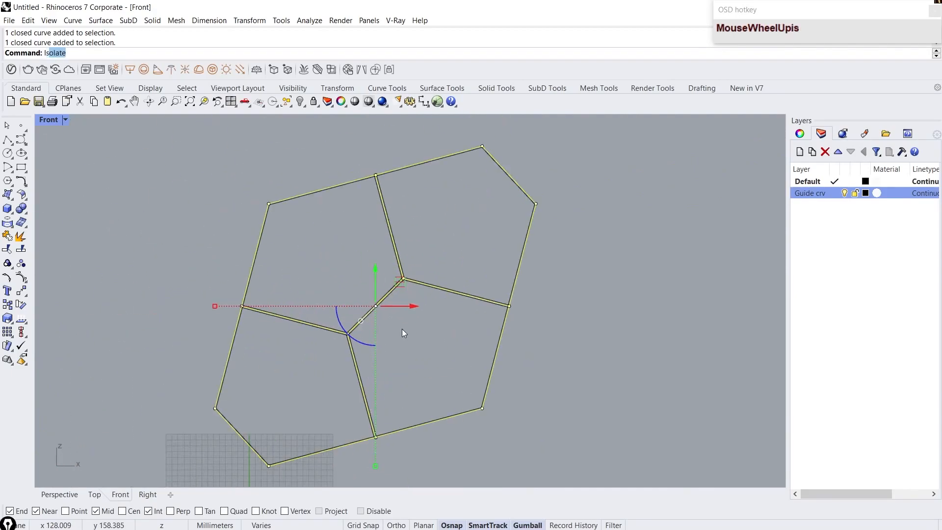
pyautogui.press('Escape')
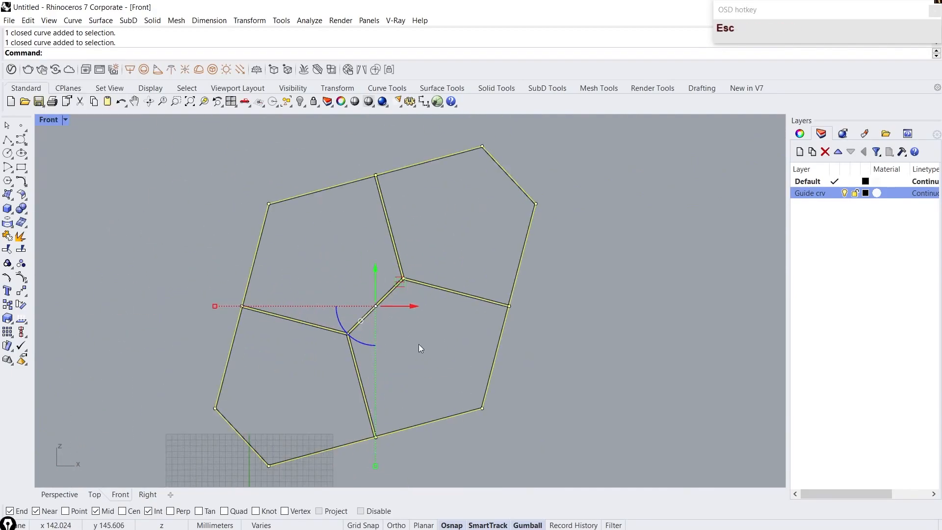
pyautogui.write('Isolate')
pyautogui.press('Return')
pyautogui.click(418, 344)
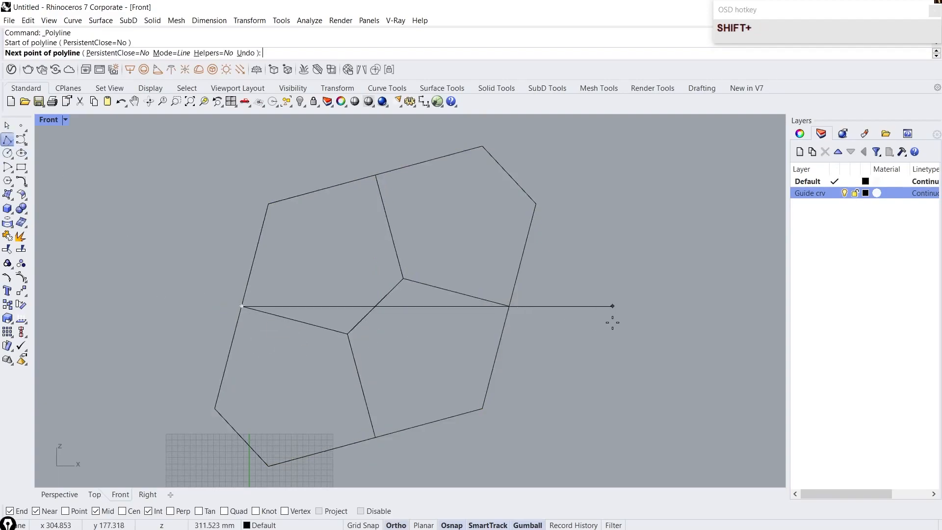
# Step: Draw a horizontal and a vertical polyline across the module, each joining opposite points where neighbouring cells meet on its outer boundary
pyautogui.click(510, 307)
pyautogui.rightClick(511, 310)
pyautogui.moveTo(418, 385); pyautogui.dragTo(442, 365, button='right')
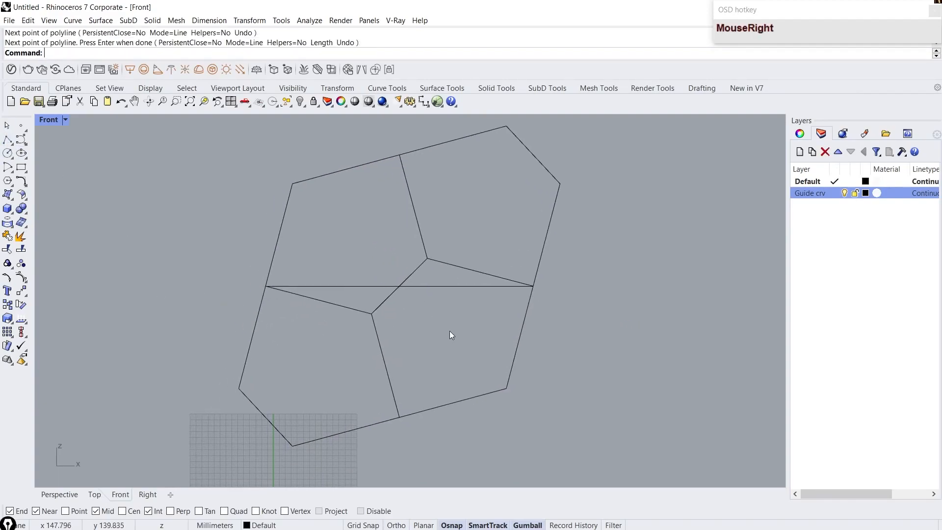
pyautogui.rightClick(440, 337)
pyautogui.click(400, 417)
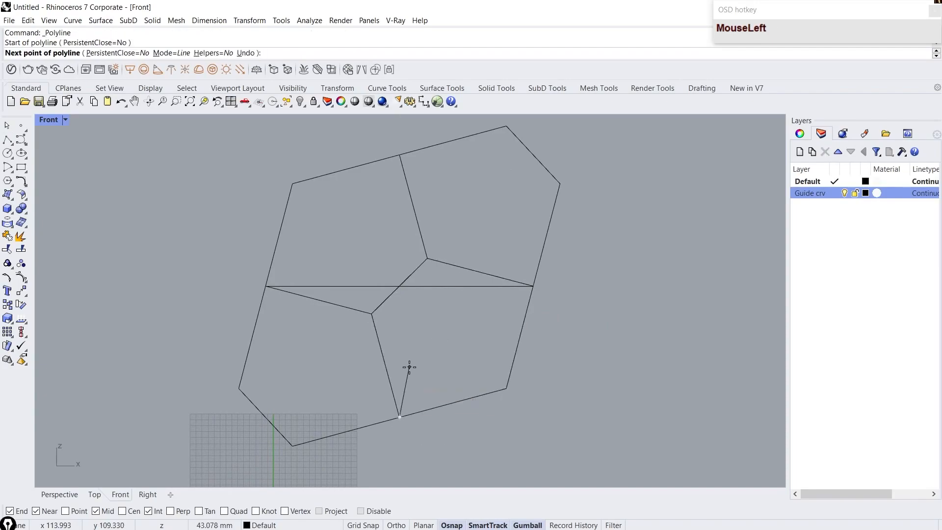
pyautogui.click(400, 156)
pyautogui.rightClick(399, 156)
# Step: Try to split the horizontal reference line where the vertical line crosses it
pyautogui.scroll(2, 434, 293)
pyautogui.scroll(2, 390, 322)
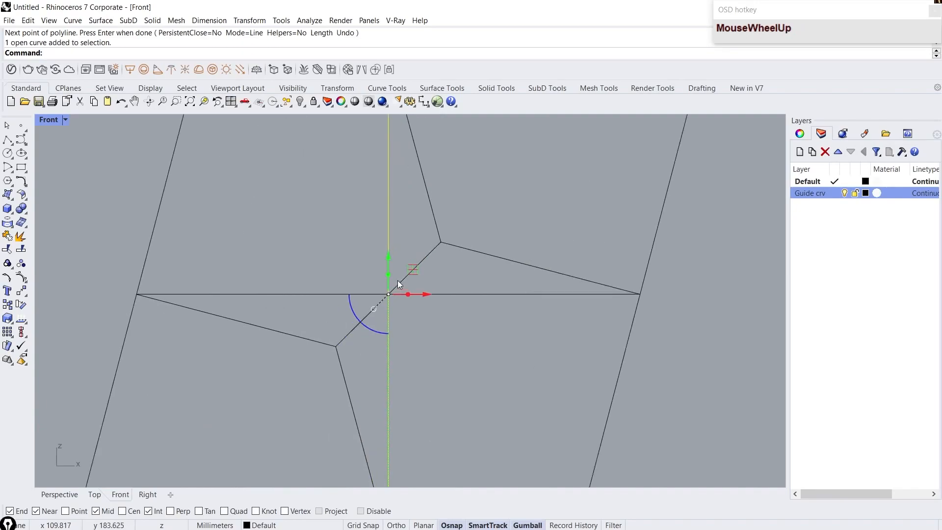
pyautogui.click(510, 294)
pyautogui.write('s')
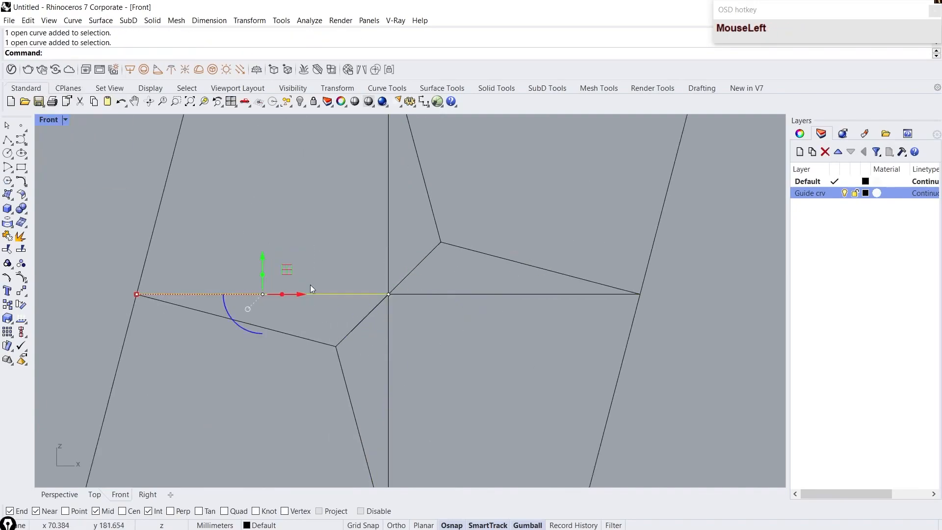
pyautogui.scroll(-5, 305, 316)
pyautogui.click(302, 346)
pyautogui.scroll(5, 343, 224)
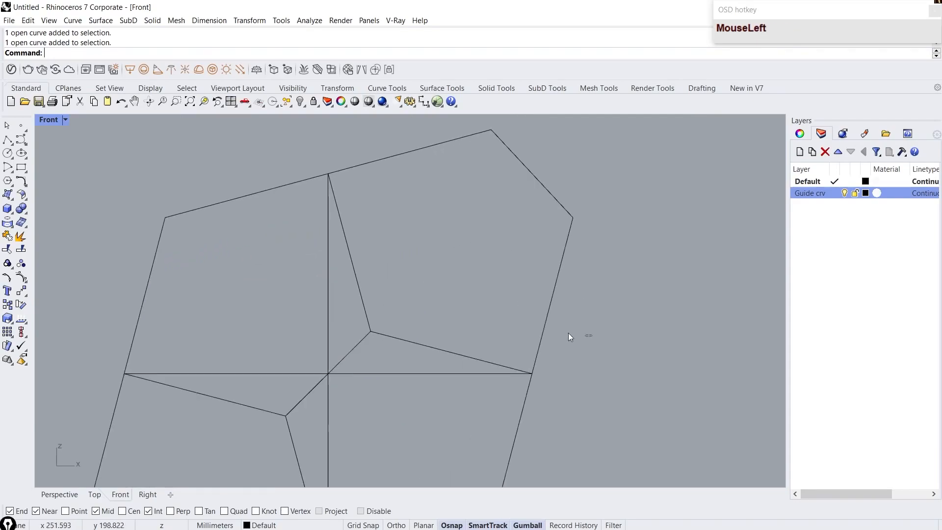
# Step: Move the four cell outlines to a new layer named HIde and turn that layer off, keeping only the crossing reference lines displayed
pyautogui.scroll(-4, 479, 196)
pyautogui.moveTo(479, 196); pyautogui.dragTo(540, 146, button='right')
pyautogui.keyDown('shift'); pyautogui.moveTo(345, 360); pyautogui.dragTo(266, 310); pyautogui.keyUp('shift')
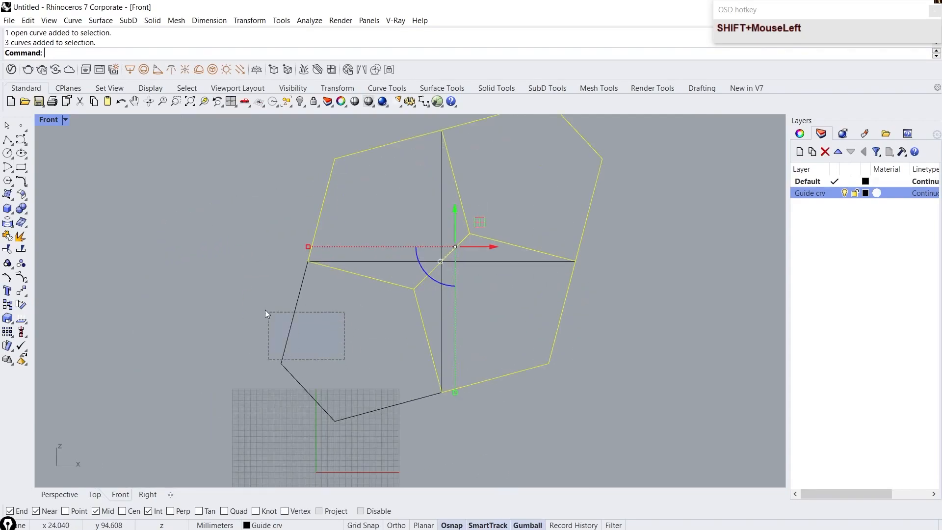
pyautogui.click(799, 151)
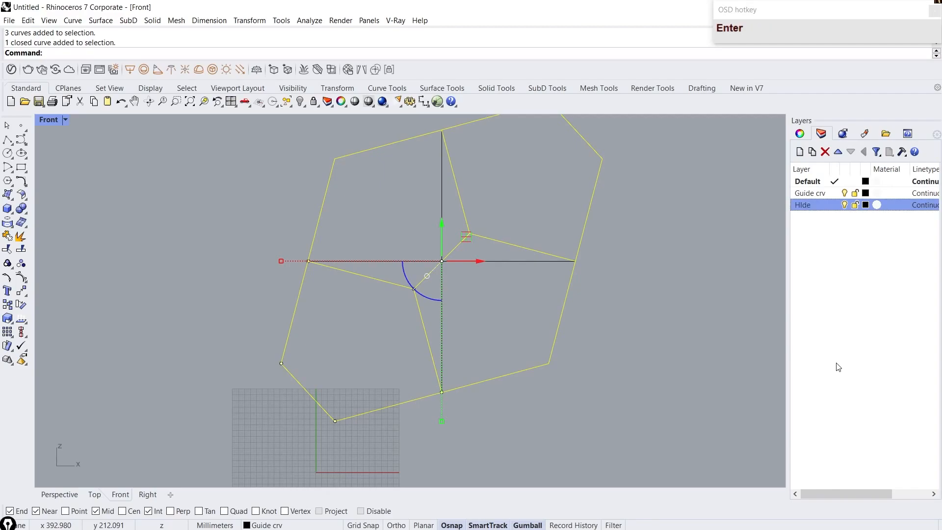
pyautogui.rightClick(826, 212)
pyautogui.click(856, 393)
pyautogui.moveTo(463, 319); pyautogui.dragTo(375, 351, button='right')
pyautogui.click(355, 319)
pyautogui.click(394, 292)
pyautogui.click(278, 306)
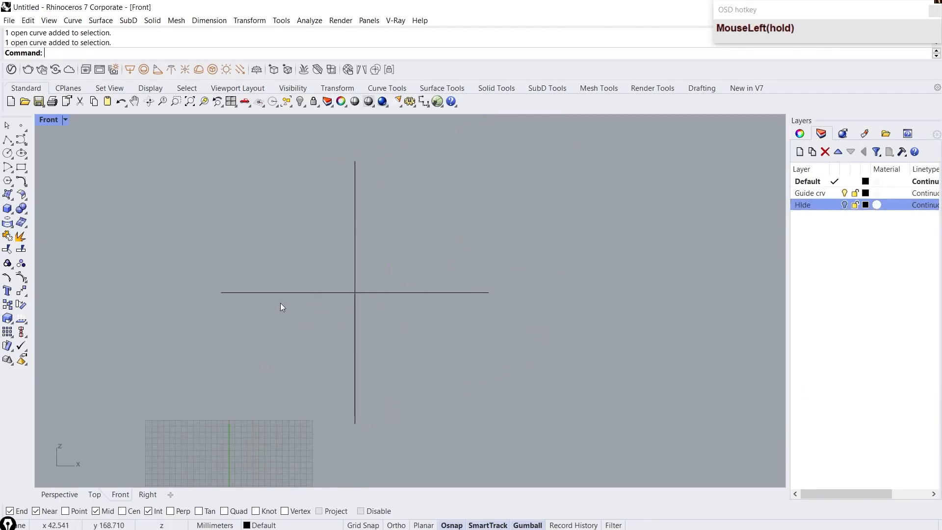
pyautogui.click(377, 390)
# Step: Show all hidden objects so the panel modules appear around the reference lines
pyautogui.moveTo(419, 319); pyautogui.dragTo(333, 333, button='right')
pyautogui.scroll(-4, 308, 321)
pyautogui.write('show')
pyautogui.press('Return')
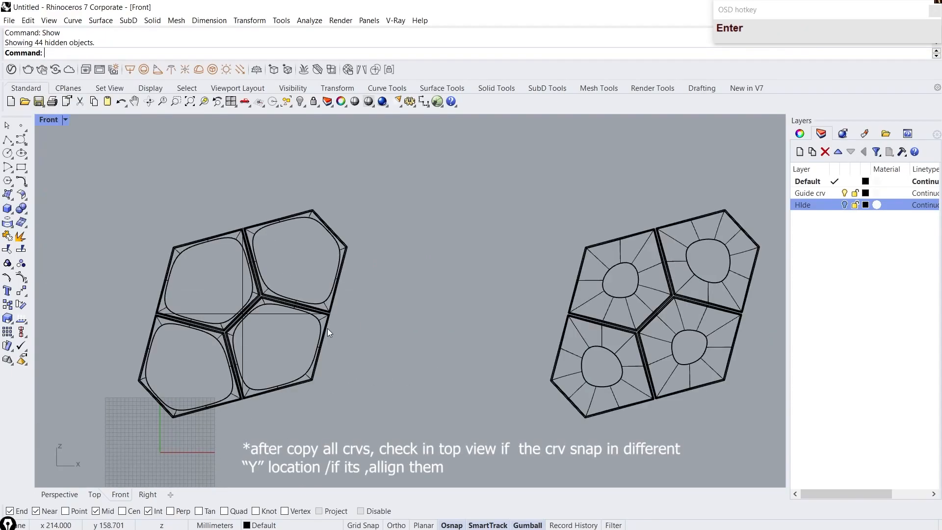
# Step: Copy both crossing reference lines from the lowest corner of the first module to the matching corner of the second module
pyautogui.scroll(5, 250, 321)
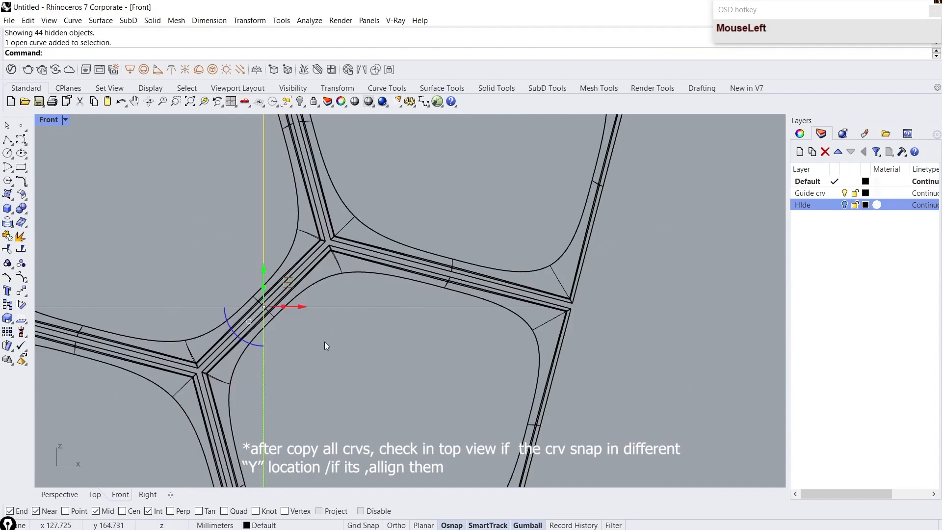
pyautogui.keyDown('shift'); pyautogui.click(302, 306); pyautogui.keyUp('shift')
pyautogui.scroll(-5, 216, 405)
pyautogui.scroll(10, 230, 398)
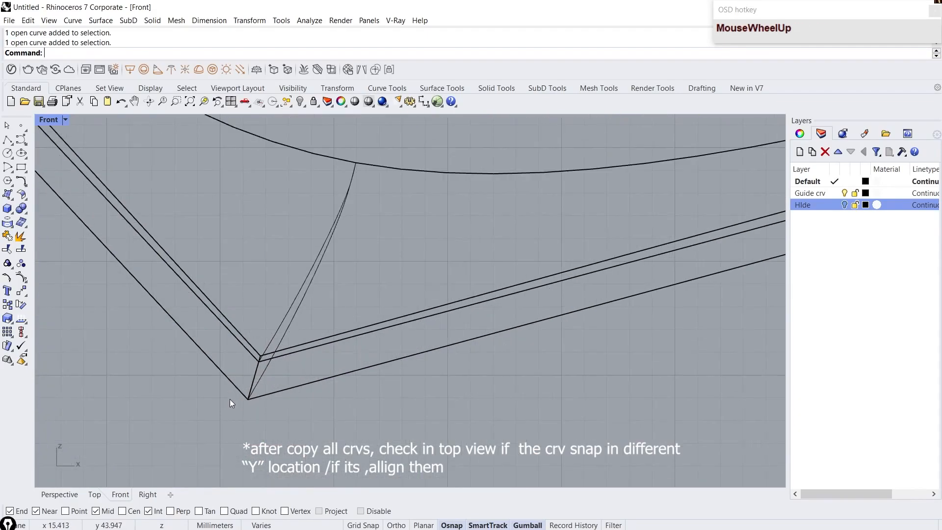
pyautogui.write('cop')
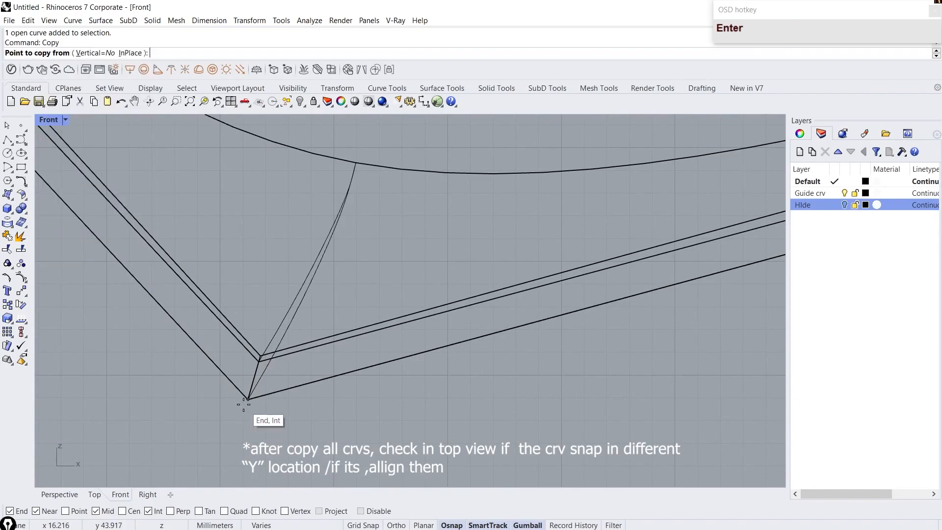
pyautogui.click(244, 403)
pyautogui.scroll(-6, 244, 403)
pyautogui.scroll(8, 263, 392)
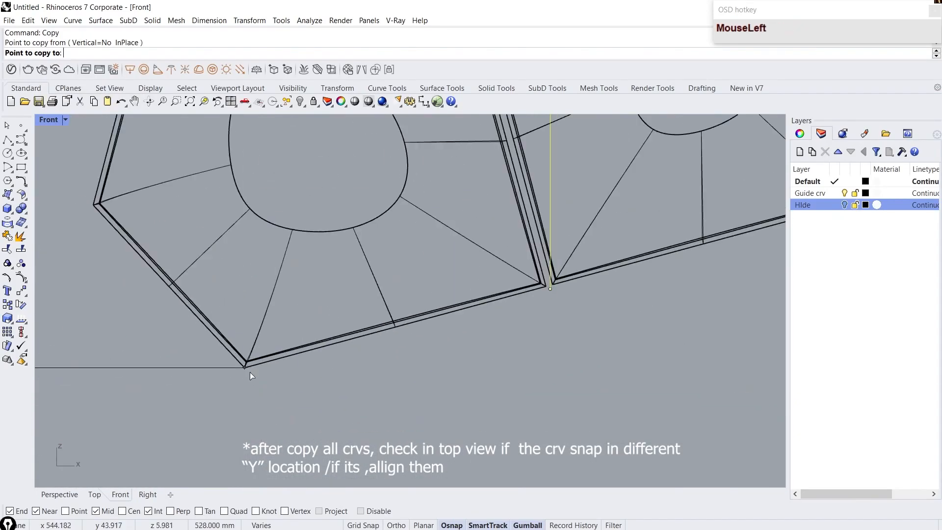
pyautogui.click(249, 372)
# Step: Place further copies of the reference lines at the matching lowest corner of the remaining modules in the row
pyautogui.scroll(-6, 74, 378)
pyautogui.scroll(8, 254, 340)
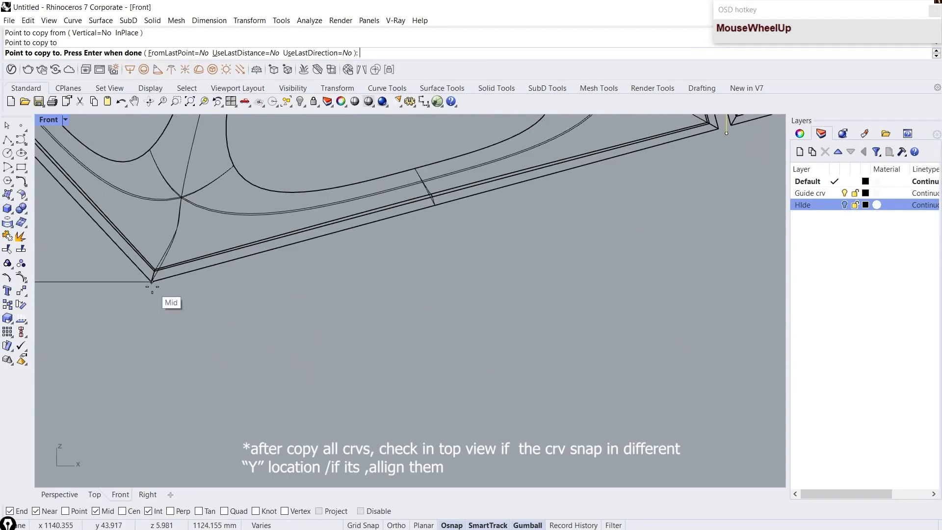
pyautogui.click(152, 288)
pyautogui.scroll(-6, 195, 305)
pyautogui.scroll(8, 435, 311)
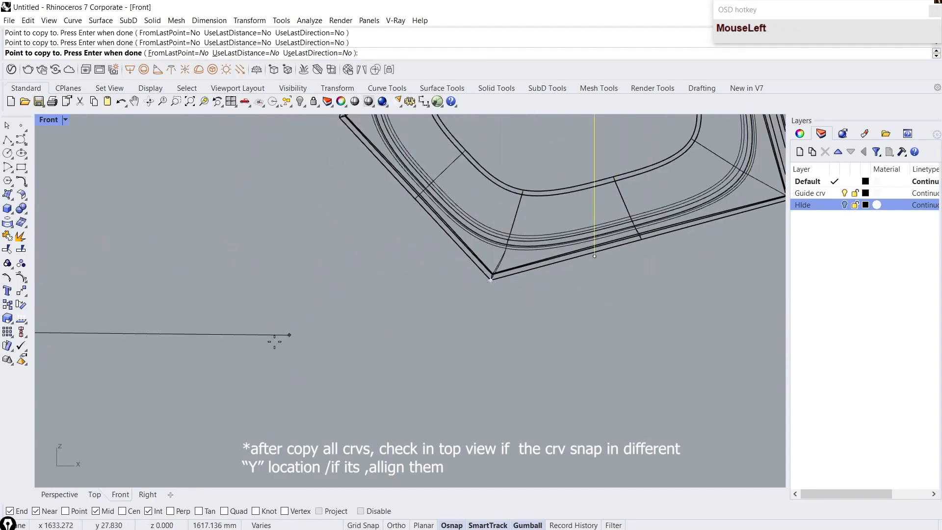
pyautogui.scroll(-6, 343, 337)
pyautogui.scroll(8, 415, 376)
pyautogui.click(255, 373)
pyautogui.scroll(-4, 384, 374)
pyautogui.scroll(8, 260, 374)
pyautogui.scroll(-6, 320, 376)
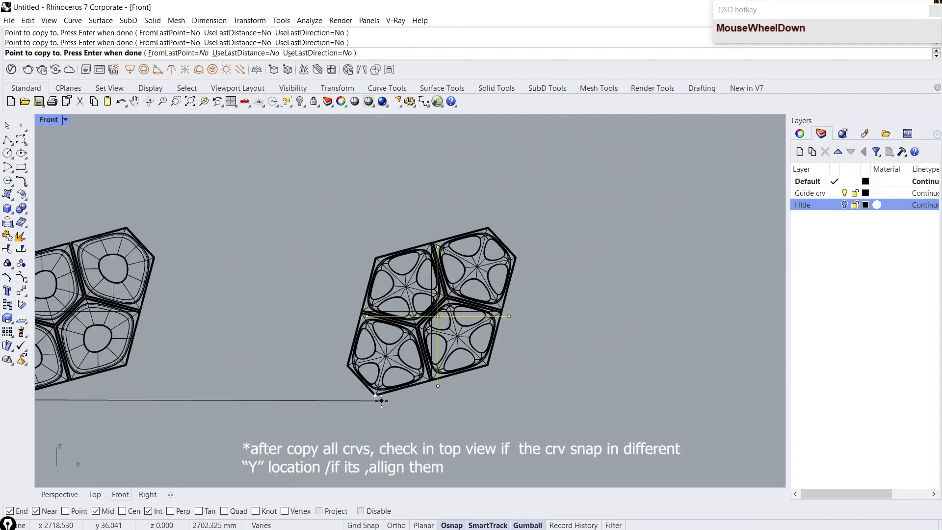
pyautogui.moveTo(262, 371); pyautogui.dragTo(505, 341, button='right')
pyautogui.scroll(-12, 505, 341)
pyautogui.scroll(4, 276, 343)
pyautogui.moveTo(276, 344); pyautogui.dragTo(637, 311, button='right')
pyautogui.click(365, 307)
# Step: Launch Grasshopper, create a new document and close the getting-started tutorial browser
pyautogui.scroll(6, 372, 296)
pyautogui.moveTo(417, 275); pyautogui.dragTo(305, 302, button='right')
pyautogui.scroll(-6, 305, 301)
pyautogui.scroll(2, 306, 305)
pyautogui.write('grass')
pyautogui.press('Return')
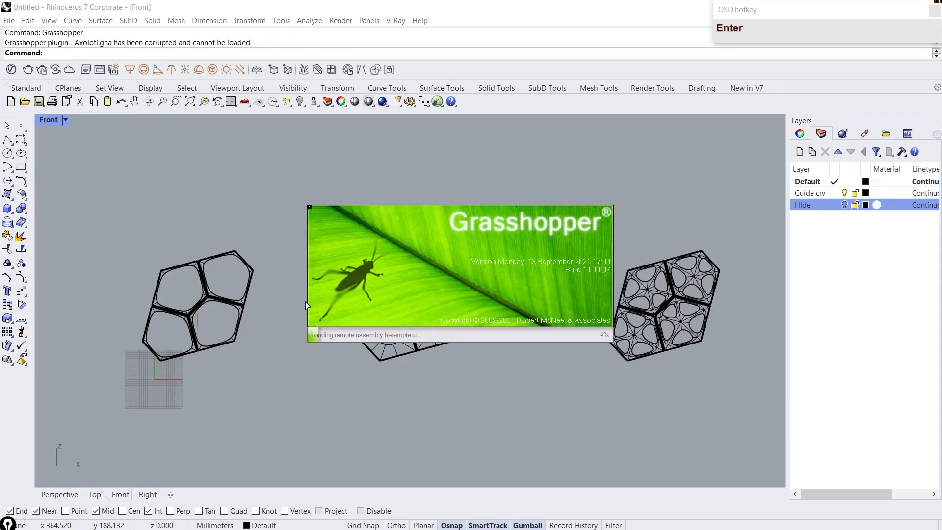
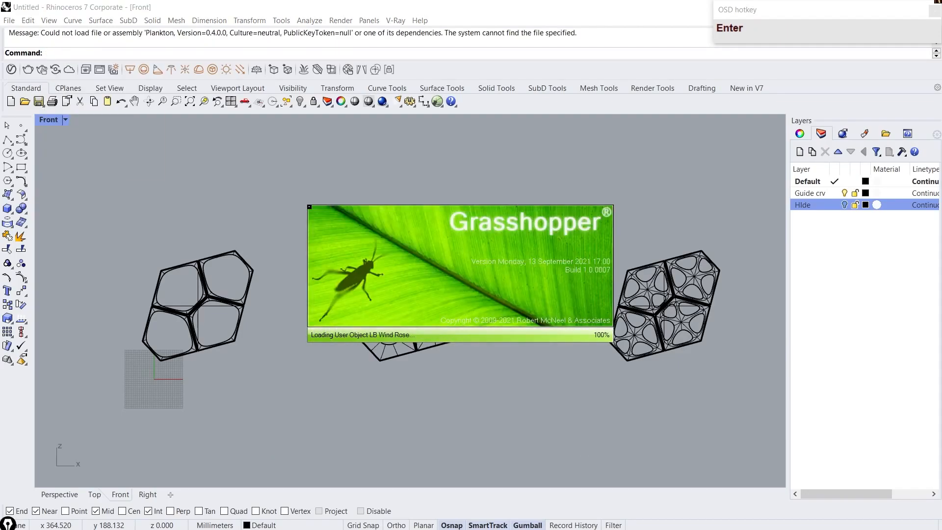
pyautogui.click(79, 88)
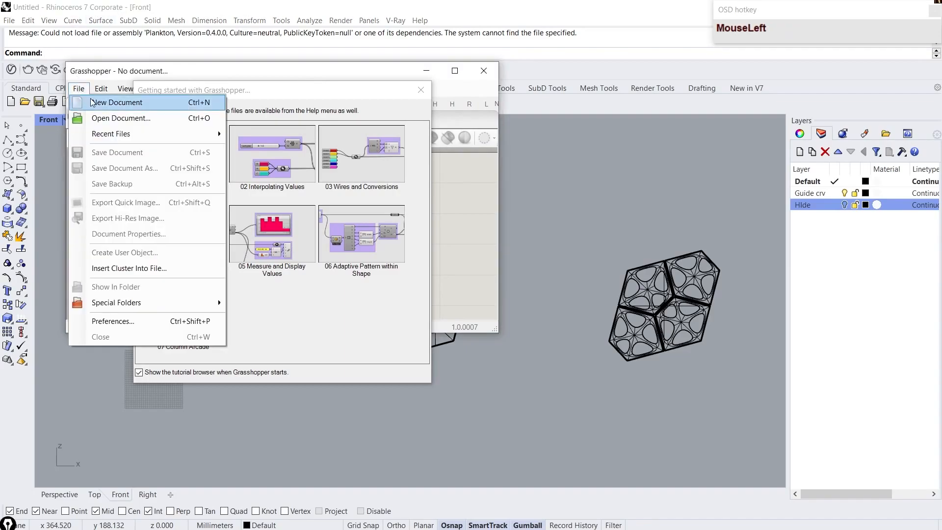
pyautogui.click(98, 95)
pyautogui.click(421, 90)
# Step: Arrange the Grasshopper window beside the modules and switch the Rhino viewport to full screen
pyautogui.moveTo(294, 78); pyautogui.dragTo(941, 106)
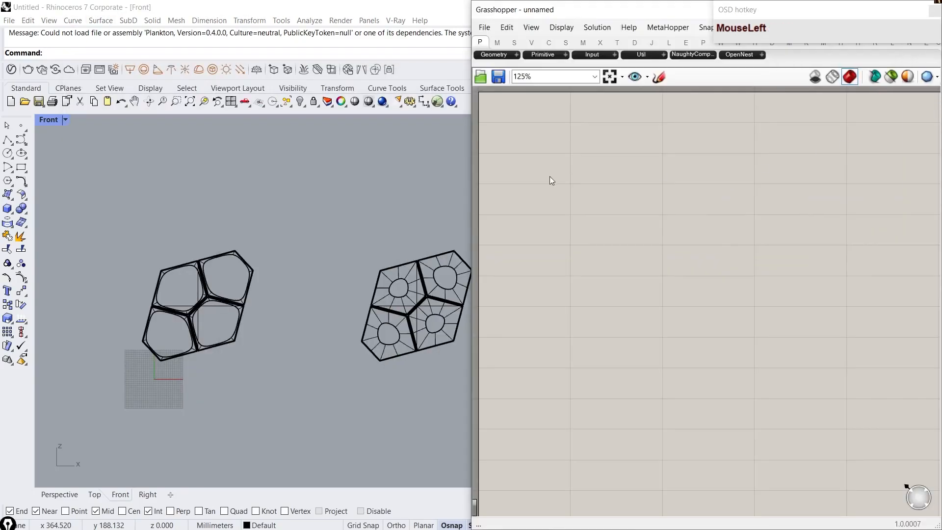
pyautogui.moveTo(467, 164); pyautogui.dragTo(439, 165)
pyautogui.moveTo(589, 157); pyautogui.dragTo(636, 148, button='right')
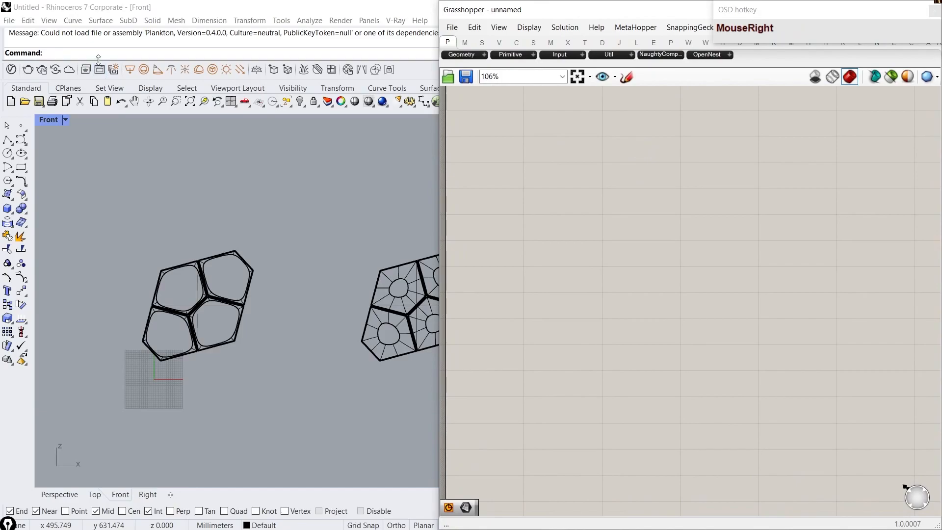
pyautogui.moveTo(99, 59); pyautogui.dragTo(110, 155)
pyautogui.moveTo(209, 271); pyautogui.dragTo(204, 304, button='right')
pyautogui.write('fullscreen')
pyautogui.press('Return')
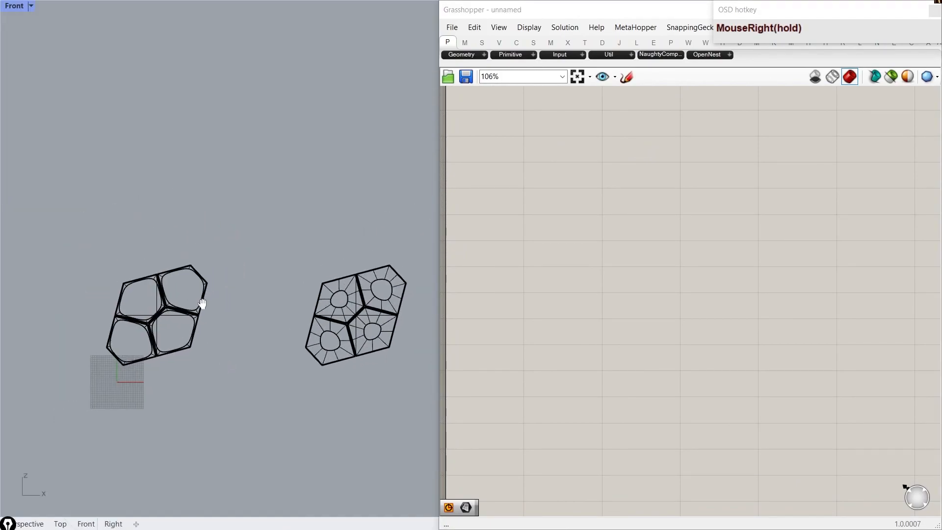
# Step: Widen the Grasshopper window and set the Front viewport to a shaded display framed on the first module
pyautogui.moveTo(439, 269); pyautogui.dragTo(396, 268)
pyautogui.keyDown('shift'); pyautogui.moveTo(209, 317); pyautogui.dragTo(197, 315, button='right'); pyautogui.keyUp('shift')
pyautogui.scroll(2, 92, 308)
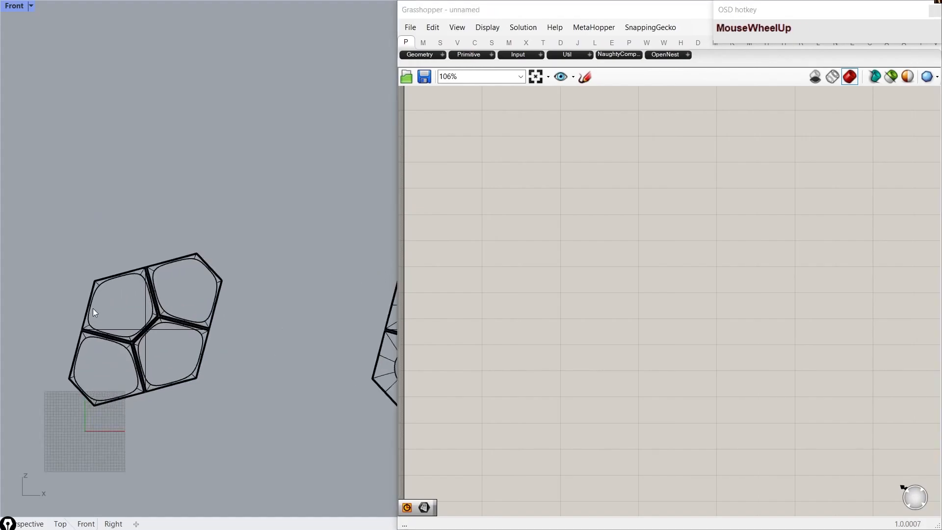
pyautogui.scroll(3, 137, 321)
pyautogui.click(14, 6)
pyautogui.click(42, 59)
pyautogui.moveTo(98, 255); pyautogui.dragTo(109, 229, button='right')
# Step: Add a SubD parameter to the Grasshopper canvas
pyautogui.doubleClick(494, 231)
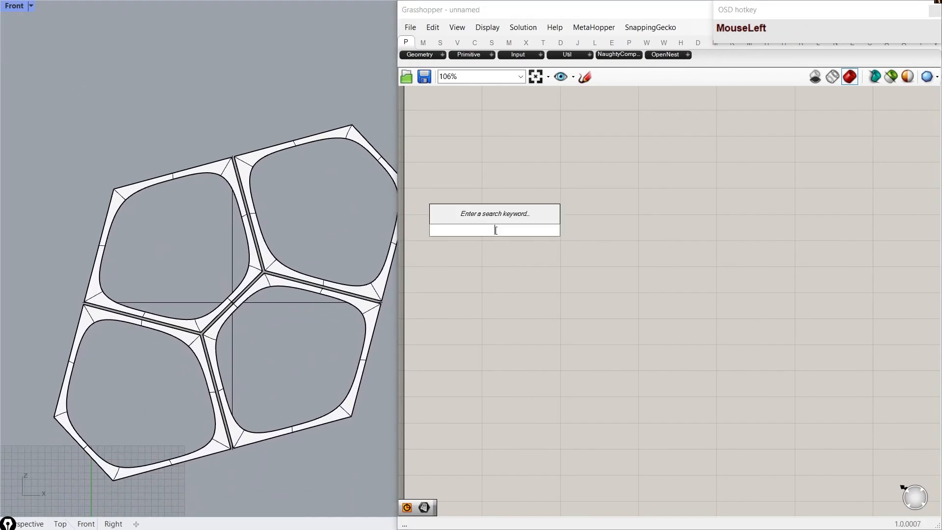
pyautogui.write('subd')
pyautogui.press('Return')
pyautogui.moveTo(494, 228); pyautogui.dragTo(517, 223)
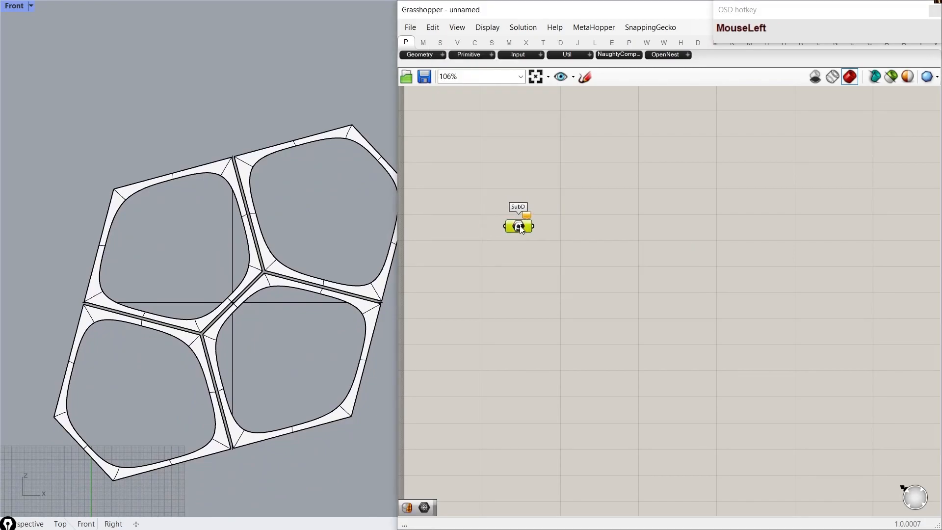
pyautogui.scroll(3, 519, 225)
# Step: Assign multiple SubDs to the parameter by picking the upper-left cell of each module along the row
pyautogui.rightClick(519, 225)
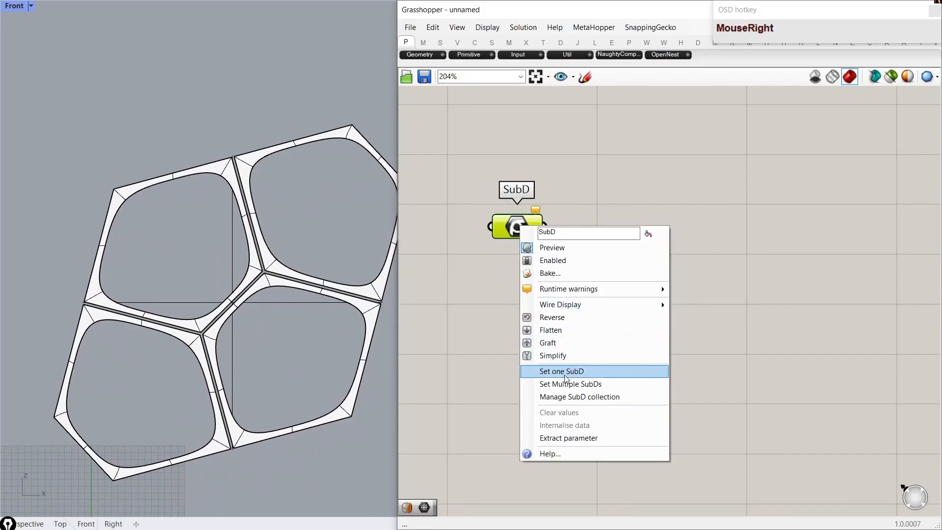
pyautogui.click(626, 383)
pyautogui.scroll(-7, 129, 203)
pyautogui.scroll(5, 484, 224)
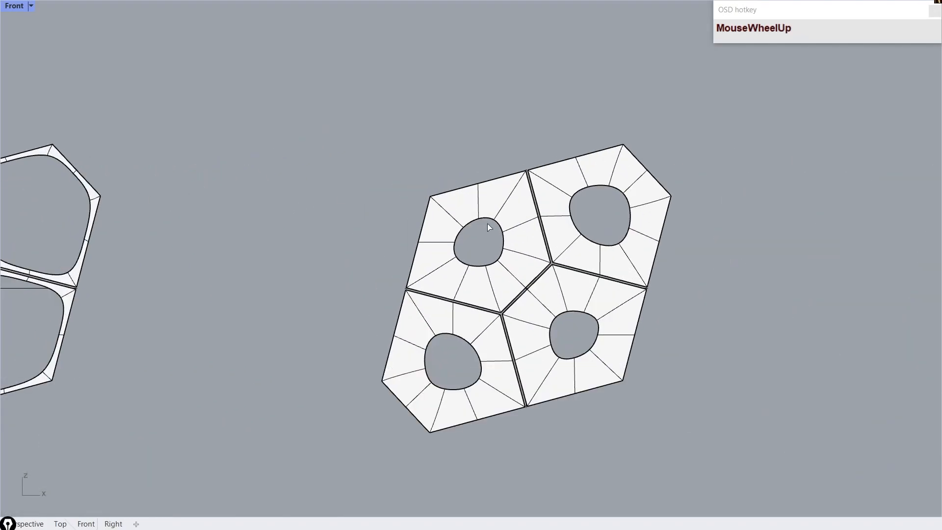
pyautogui.scroll(-9, 326, 265)
pyautogui.scroll(11, 572, 236)
pyautogui.moveTo(615, 251); pyautogui.dragTo(461, 241, button='right')
pyautogui.click(461, 255)
pyautogui.moveTo(704, 242); pyautogui.dragTo(309, 243, button='right')
pyautogui.scroll(-6, 309, 242)
pyautogui.scroll(6, 565, 255)
pyautogui.click(544, 249)
pyautogui.scroll(-12, 264, 271)
pyautogui.scroll(10, 420, 301)
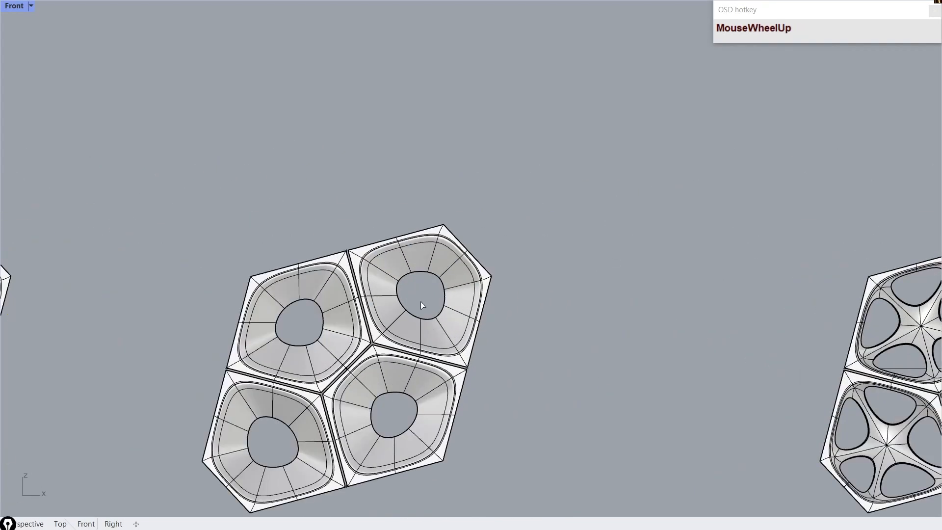
pyautogui.click(301, 284)
pyautogui.scroll(-10, 211, 280)
pyautogui.scroll(10, 473, 299)
pyautogui.click(276, 316)
pyautogui.rightClick(325, 304)
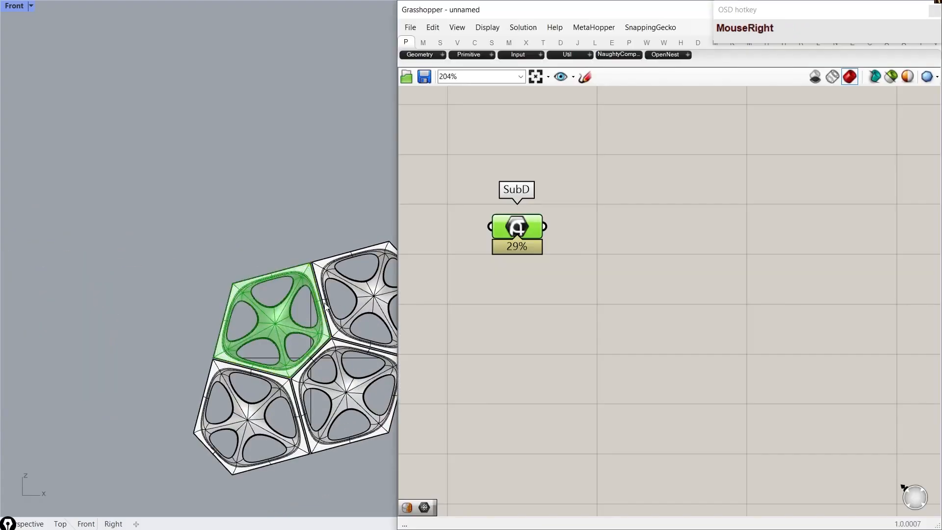
# Step: Duplicate the SubD parameter and align the copy directly below the original
pyautogui.scroll(-11, 321, 304)
pyautogui.scroll(5, 165, 314)
pyautogui.moveTo(152, 312); pyautogui.dragTo(273, 309, button='right')
pyautogui.scroll(7, 201, 290)
pyautogui.moveTo(559, 304); pyautogui.dragTo(587, 215, button='right')
pyautogui.hotkey('ctrl', 'c')
pyautogui.hotkey('ctrl', 'v')
pyautogui.moveTo(546, 152); pyautogui.dragTo(549, 257)
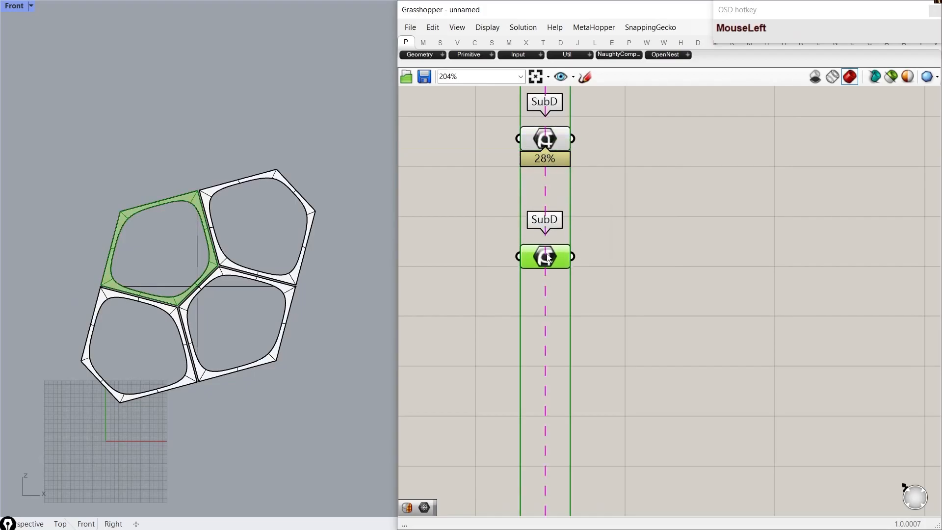
# Step: Set multiple SubDs in the second SubD container, picking the lower-left cell of each of the six modules in order
pyautogui.rightClick(544, 270)
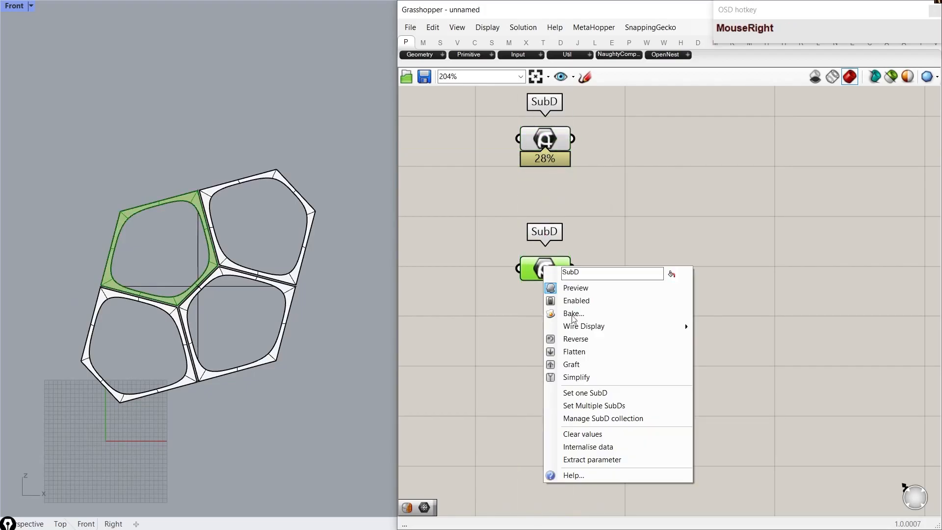
pyautogui.click(589, 406)
pyautogui.scroll(4, 178, 389)
pyautogui.click(93, 416)
pyautogui.scroll(-7, 93, 416)
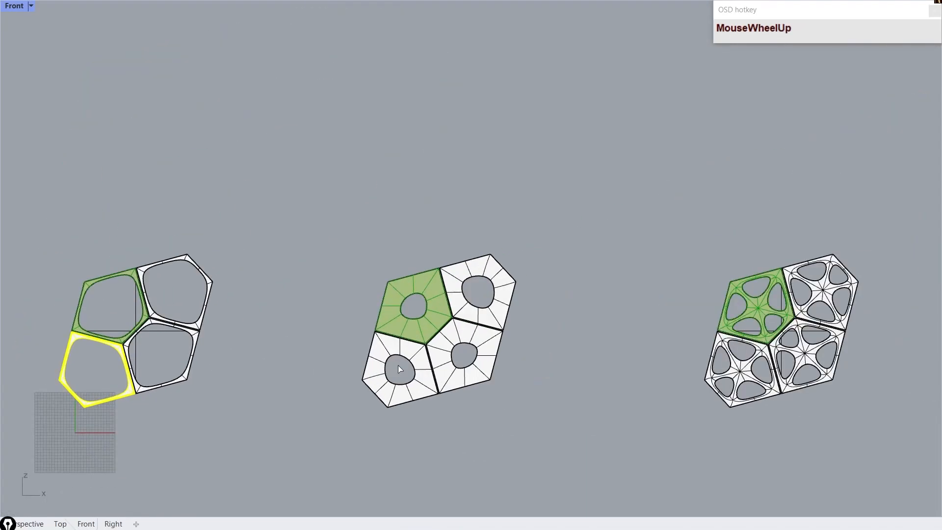
pyautogui.scroll(2, 399, 365)
pyautogui.click(355, 398)
pyautogui.scroll(-11, 355, 399)
pyautogui.scroll(9, 593, 395)
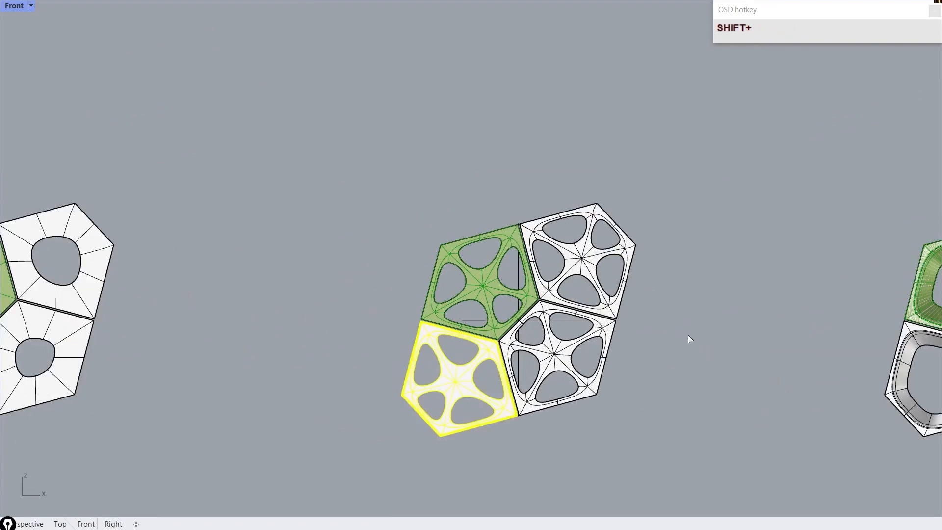
pyautogui.keyDown('shift'); pyautogui.moveTo(686, 340); pyautogui.dragTo(296, 335, button='right'); pyautogui.keyUp('shift')
pyautogui.keyDown('shift'); pyautogui.moveTo(741, 344); pyautogui.dragTo(301, 341, button='right'); pyautogui.keyUp('shift')
pyautogui.click(317, 371)
pyautogui.keyDown('shift'); pyautogui.moveTo(797, 339); pyautogui.dragTo(450, 351, button='right'); pyautogui.keyUp('shift')
pyautogui.click(500, 370)
pyautogui.scroll(-10, 266, 314)
pyautogui.scroll(1, 69, 318)
pyautogui.moveTo(69, 318); pyautogui.dragTo(195, 318, button='right')
pyautogui.scroll(4, 194, 319)
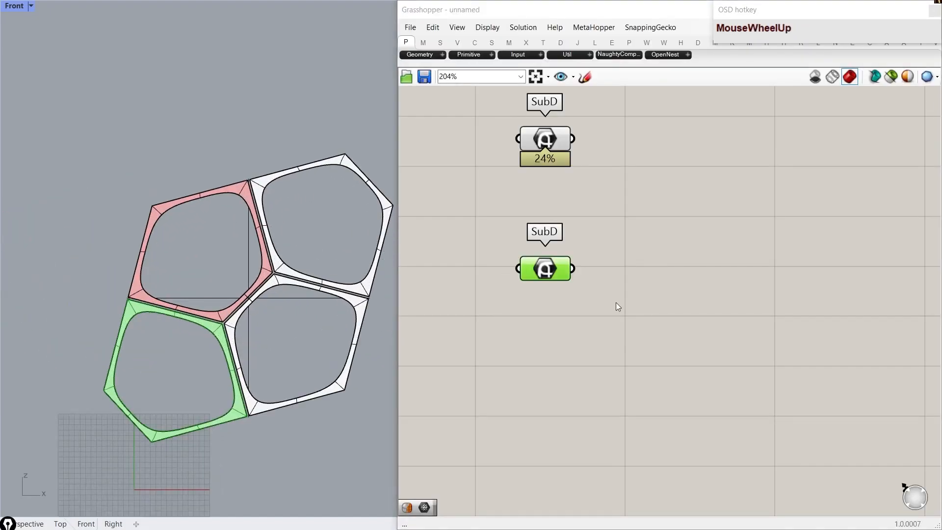
# Step: Duplicate the second SubD container and place the copy directly below it
pyautogui.hotkey('ctrl', 'c')
pyautogui.hotkey('ctrl', 'v')
pyautogui.moveTo(555, 273); pyautogui.dragTo(550, 357)
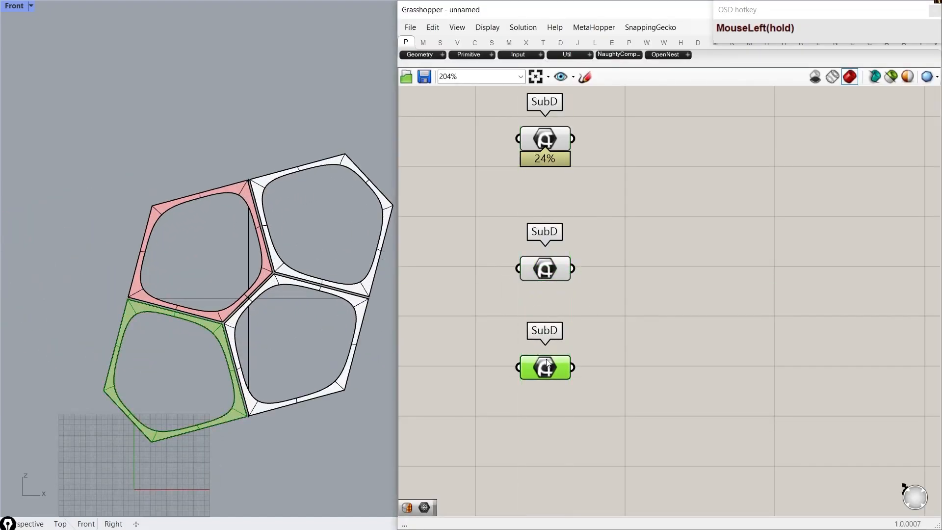
# Step: Set multiple SubDs in the third SubD container, picking the upper-right cell of each of the six modules in order
pyautogui.rightClick(548, 364)
pyautogui.click(601, 452)
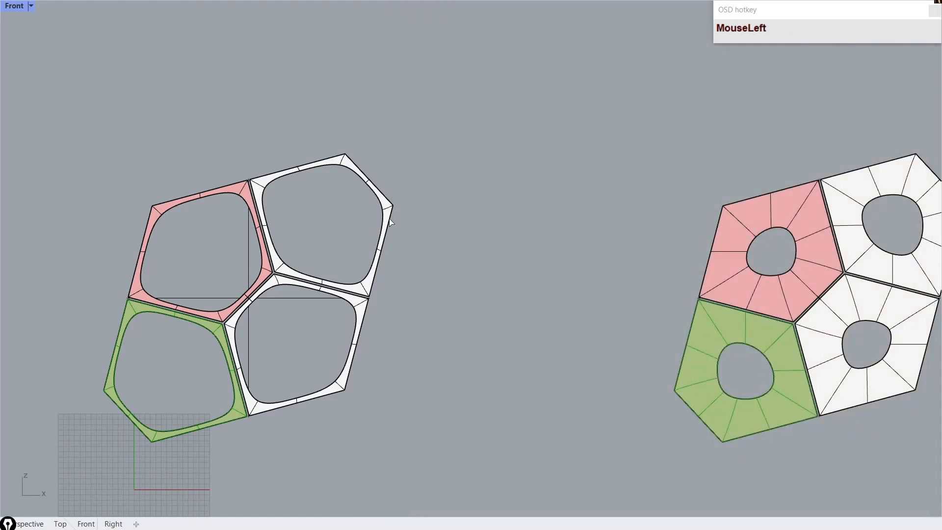
pyautogui.keyDown('shift'); pyautogui.moveTo(639, 246); pyautogui.dragTo(184, 268, button='right'); pyautogui.keyUp('shift')
pyautogui.click(466, 285)
pyautogui.keyDown('shift'); pyautogui.moveTo(676, 263); pyautogui.dragTo(93, 268, button='right'); pyautogui.keyUp('shift')
pyautogui.click(496, 262)
pyautogui.keyDown('shift'); pyautogui.moveTo(729, 248); pyautogui.dragTo(513, 238, button='right'); pyautogui.keyUp('shift')
pyautogui.click(514, 236)
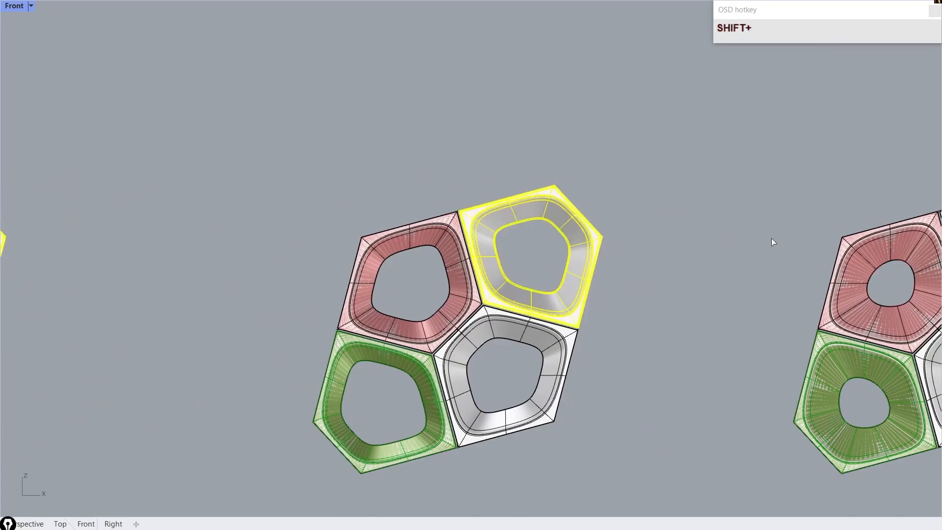
pyautogui.keyDown('shift'); pyautogui.moveTo(771, 241); pyautogui.dragTo(579, 265, button='right'); pyautogui.keyUp('shift')
pyautogui.click(513, 245)
pyautogui.keyDown('shift'); pyautogui.moveTo(742, 274); pyautogui.dragTo(337, 276, button='right'); pyautogui.keyUp('shift')
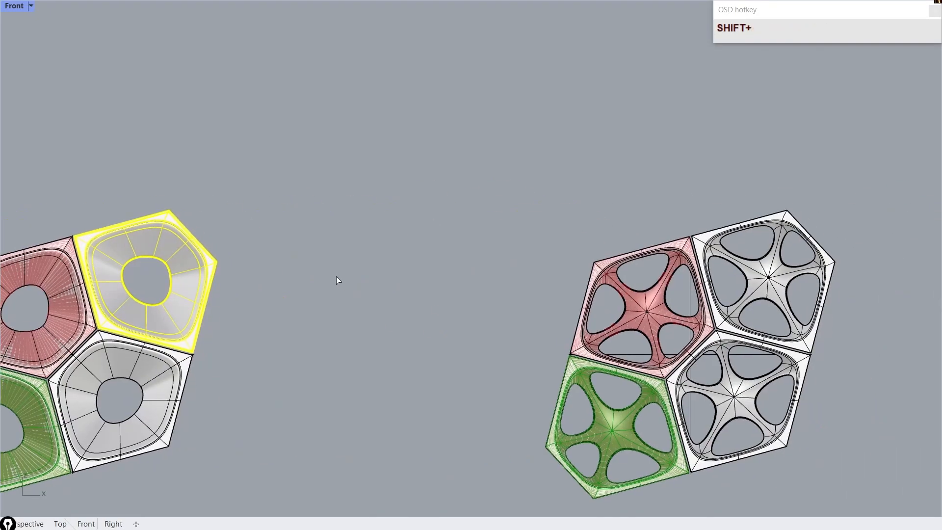
pyautogui.scroll(2, 401, 289)
pyautogui.scroll(-8, 406, 281)
pyautogui.scroll(5, 227, 303)
pyautogui.moveTo(201, 290); pyautogui.dragTo(437, 281, button='right')
pyautogui.scroll(3, 344, 247)
pyautogui.rightClick(344, 246)
# Step: Duplicate the third SubD container and place the copy below it as a fourth container
pyautogui.scroll(-2, 681, 281)
pyautogui.moveTo(606, 346); pyautogui.dragTo(573, 272, button='right')
pyautogui.scroll(2, 574, 272)
pyautogui.click(554, 258)
pyautogui.hotkey('ctrl', 'c')
pyautogui.hotkey('ctrl', 'v')
pyautogui.moveTo(570, 269); pyautogui.dragTo(561, 341)
# Step: Set multiple SubDs in the fourth SubD container, picking the lower-right cell of each of the six modules in order
pyautogui.rightClick(562, 341)
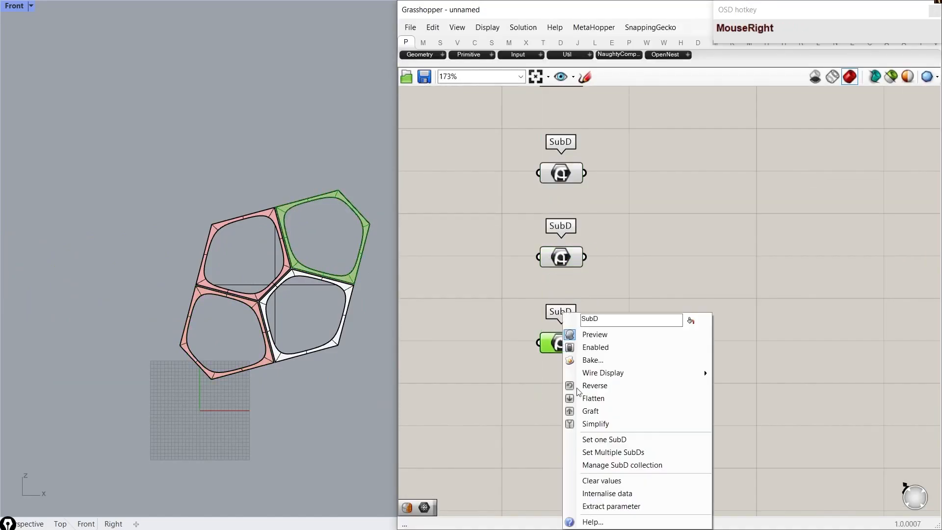
pyautogui.click(632, 452)
pyautogui.scroll(2, 328, 339)
pyautogui.scroll(4, 326, 338)
pyautogui.click(329, 347)
pyautogui.moveTo(652, 347); pyautogui.dragTo(289, 344, button='right')
pyautogui.scroll(-8, 289, 344)
pyautogui.scroll(8, 546, 328)
pyautogui.click(503, 312)
pyautogui.moveTo(726, 282); pyautogui.dragTo(718, 281, button='right')
pyautogui.scroll(2, 570, 286)
pyautogui.click(536, 291)
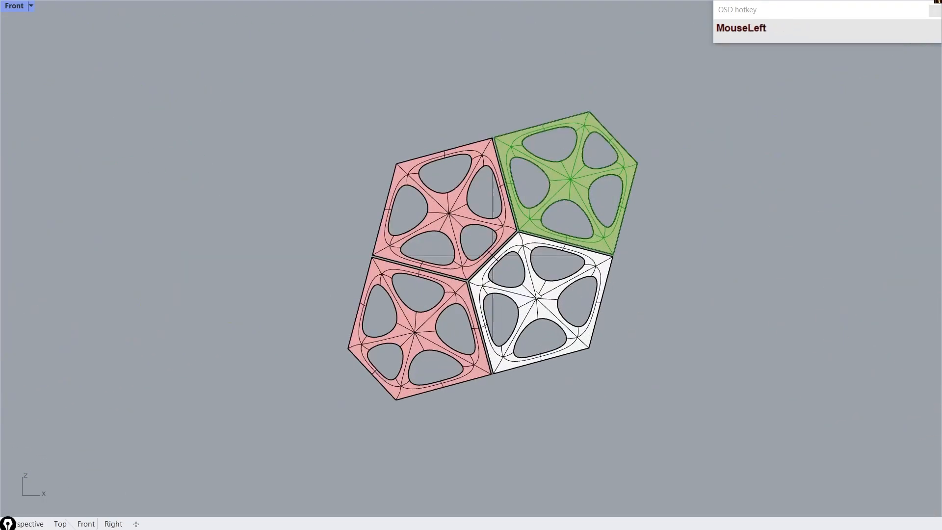
pyautogui.moveTo(854, 285); pyautogui.dragTo(156, 308, button='right')
pyautogui.click(411, 354)
pyautogui.scroll(-8, 411, 355)
pyautogui.scroll(10, 632, 350)
pyautogui.moveTo(657, 340); pyautogui.dragTo(400, 346, button='right')
pyautogui.click(408, 348)
pyautogui.scroll(-8, 408, 348)
pyautogui.moveTo(829, 354); pyautogui.dragTo(705, 350, button='right')
pyautogui.scroll(10, 705, 349)
pyautogui.scroll(3, 385, 313)
pyautogui.click(385, 313)
pyautogui.rightClick(385, 314)
# Step: Move the second, third and fourth SubD containers up to stack them closely beneath the first
pyautogui.scroll(-8, 368, 322)
pyautogui.scroll(-4, 352, 323)
pyautogui.moveTo(185, 343); pyautogui.dragTo(382, 327, button='right')
pyautogui.scroll(-6, 382, 328)
pyautogui.scroll(4, 170, 312)
pyautogui.moveTo(170, 312); pyautogui.dragTo(181, 339, button='right')
pyautogui.scroll(-5, 637, 289)
pyautogui.moveTo(636, 289); pyautogui.dragTo(599, 361, button='right')
pyautogui.scroll(3, 563, 254)
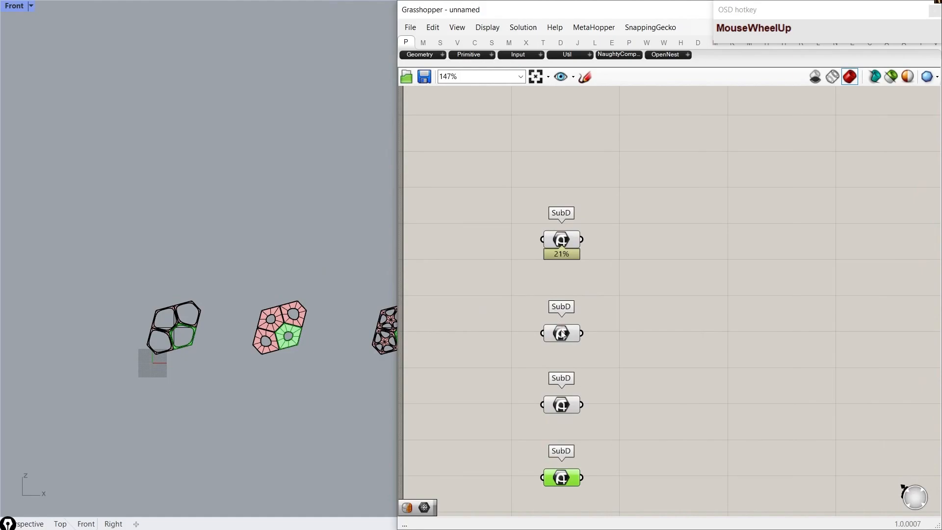
pyautogui.moveTo(562, 329); pyautogui.dragTo(561, 293)
pyautogui.moveTo(562, 400); pyautogui.dragTo(563, 343)
pyautogui.moveTo(564, 476); pyautogui.dragTo(562, 384)
# Step: Add a Curve container on the empty canvas below the SubD containers
pyautogui.moveTo(610, 411); pyautogui.dragTo(552, 294, button='right')
pyautogui.scroll(3, 544, 324)
pyautogui.moveTo(543, 337); pyautogui.dragTo(538, 266, button='right')
pyautogui.doubleClick(539, 265)
pyautogui.write('crv')
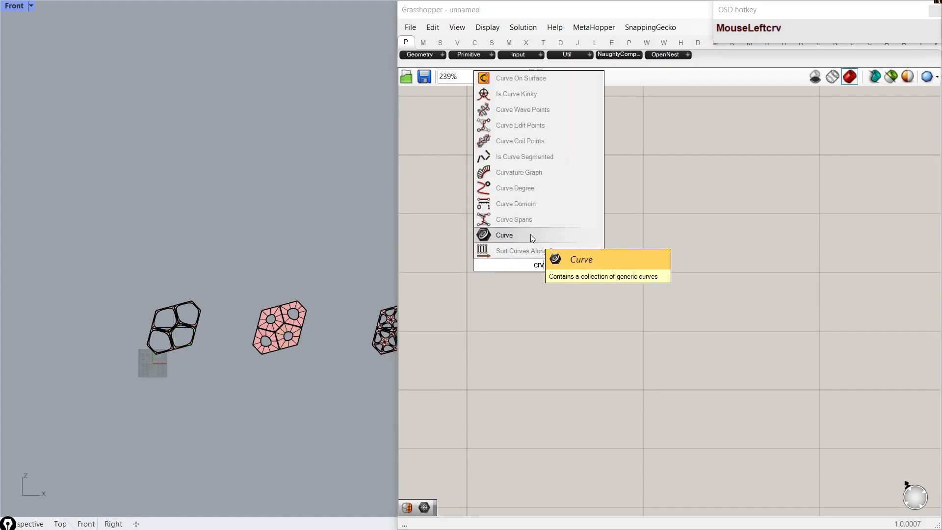
pyautogui.click(531, 234)
pyautogui.rightClick(553, 261)
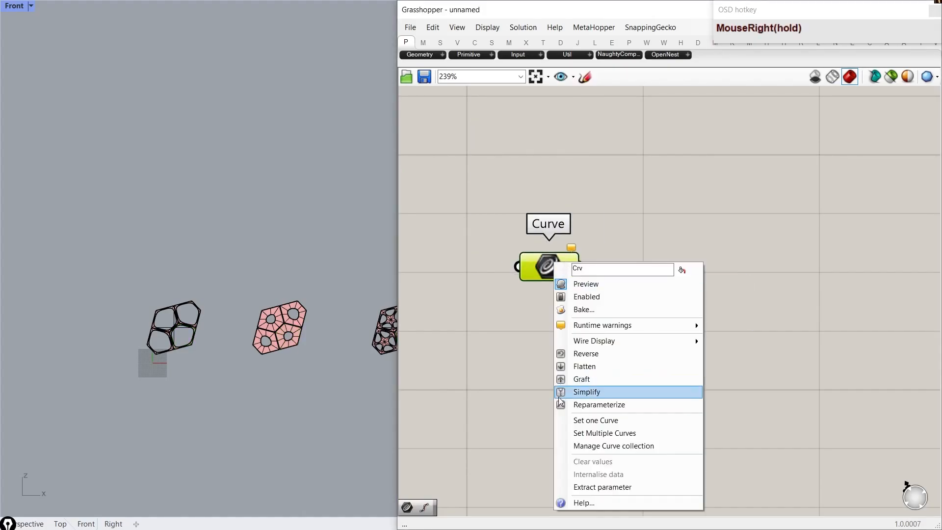
pyautogui.click(589, 431)
pyautogui.scroll(10, 153, 348)
pyautogui.click(135, 343)
pyautogui.scroll(-8, 136, 342)
pyautogui.scroll(5, 289, 346)
pyautogui.scroll(-10, 288, 346)
pyautogui.moveTo(233, 352)
pyautogui.mouseDown(button='right')
pyautogui.moveTo(273, 352)
pyautogui.moveTo(238, 345)
pyautogui.mouseUp(button='right')
pyautogui.press('Escape')
pyautogui.click(238, 346)
pyautogui.hotkey('ctrl', 'a')
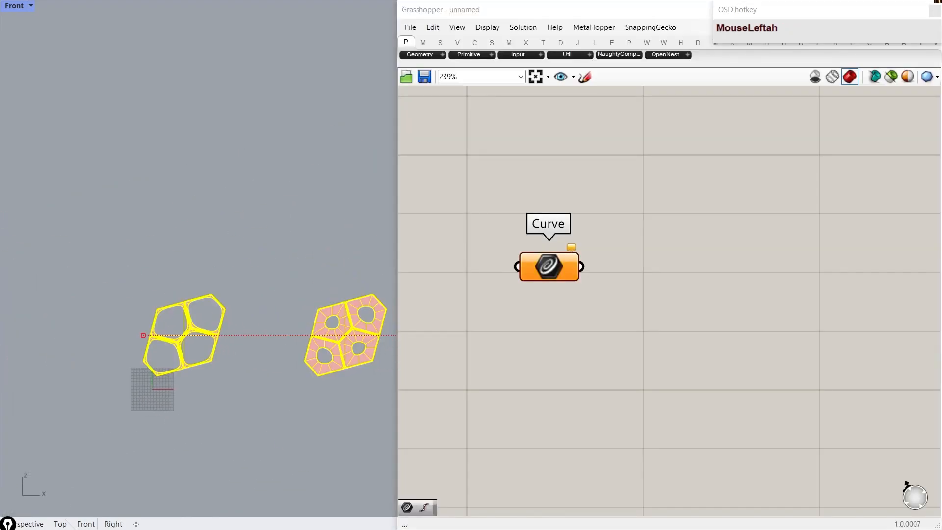
pyautogui.press('Return')
pyautogui.rightClick(531, 273)
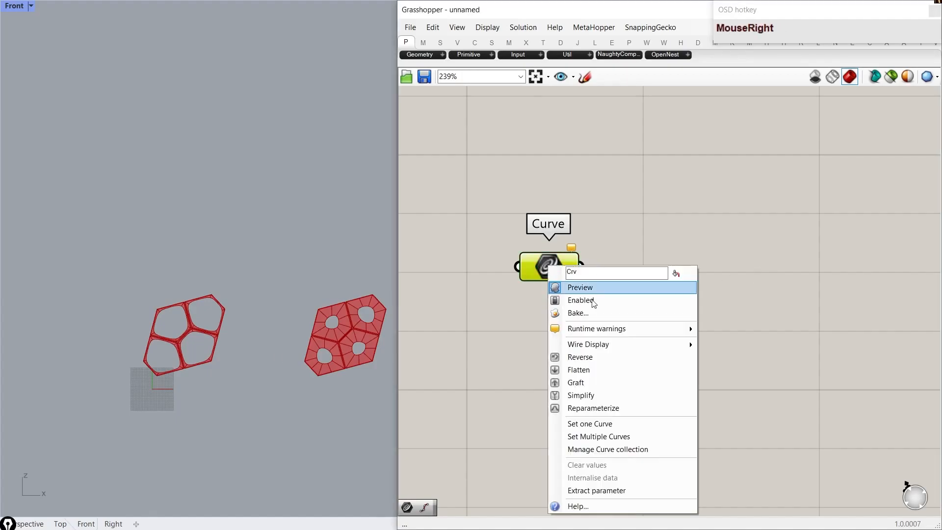
pyautogui.click(595, 435)
pyautogui.scroll(10, 177, 313)
pyautogui.scroll(-10, 293, 410)
pyautogui.hotkey('ctrl', 'a')
pyautogui.press('Escape')
pyautogui.scroll(2, 255, 401)
pyautogui.moveTo(296, 408); pyautogui.dragTo(250, 399, button='right')
# Step: Select all SubD objects in Rhino with SelSubD and hide them, leaving the centre curves in the model
pyautogui.press('Escape')
pyautogui.write('selsubd')
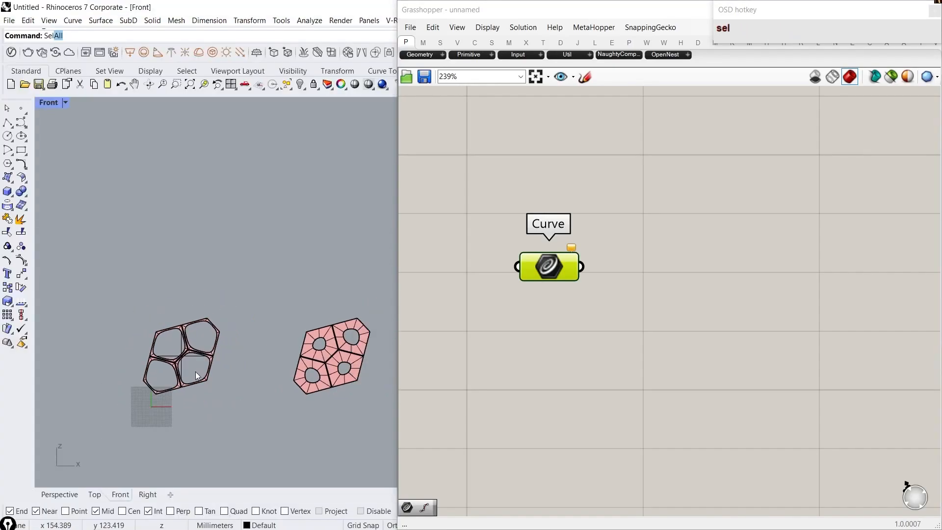
pyautogui.press('Return')
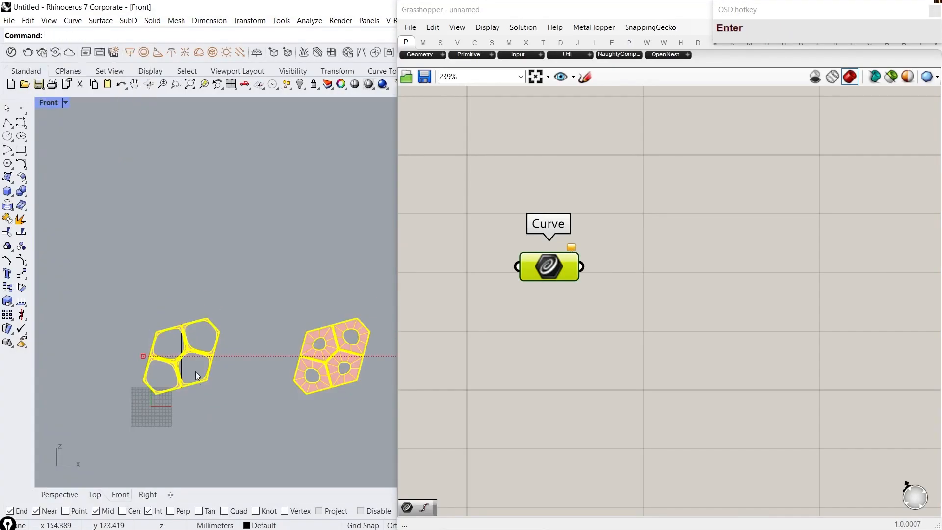
pyautogui.write('fu')
pyautogui.press('Return')
pyautogui.keyDown('ctrl'); pyautogui.moveTo(195, 371); pyautogui.dragTo(167, 339, button='right'); pyautogui.keyUp('ctrl')
pyautogui.click(554, 264)
pyautogui.rightClick(554, 265)
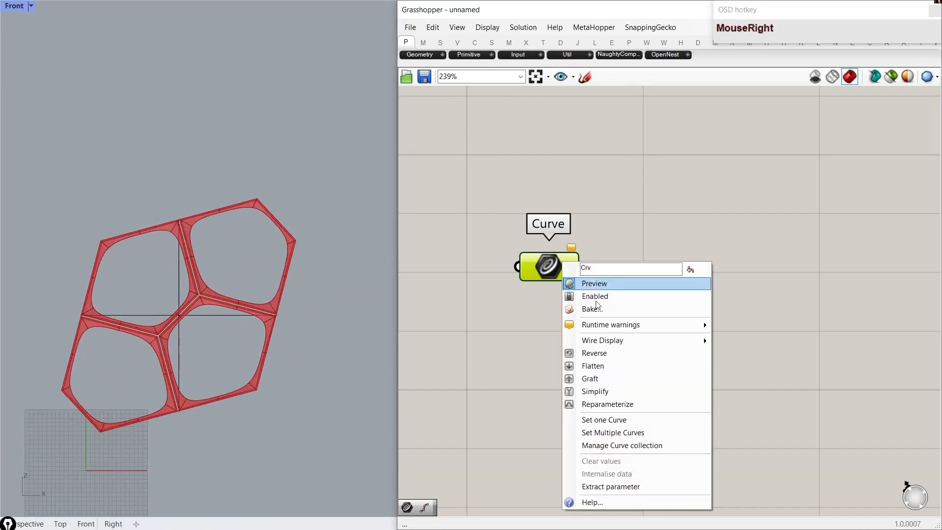
pyautogui.click(603, 432)
pyautogui.scroll(2, 167, 354)
pyautogui.click(167, 354)
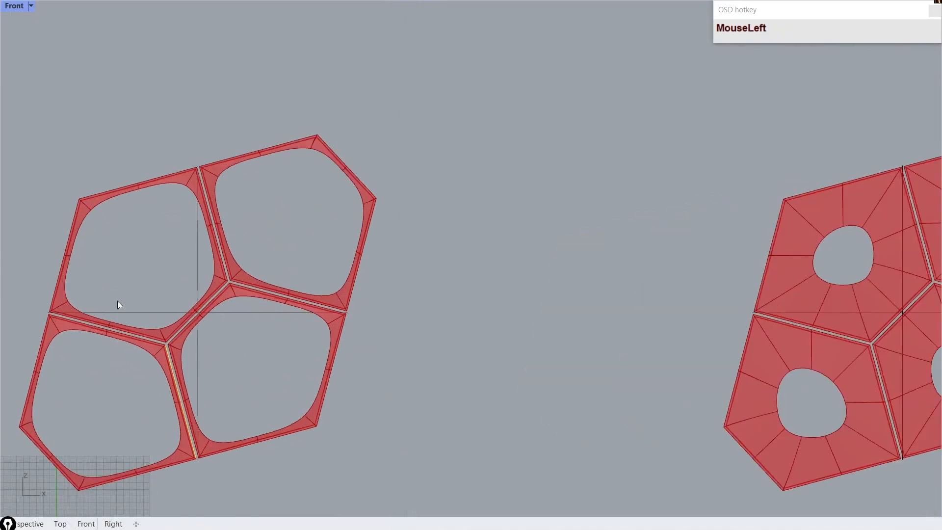
pyautogui.press('Escape')
# Step: Set multiple curves in the Curve container, picking the left half of the horizontal centre line in each module in order
pyautogui.rightClick(549, 267)
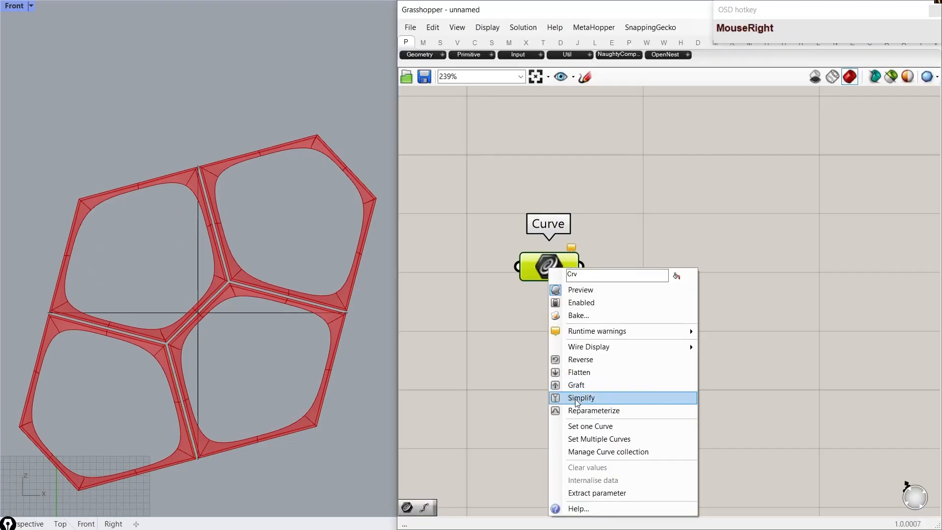
pyautogui.click(601, 434)
pyautogui.click(149, 311)
pyautogui.scroll(-8, 144, 312)
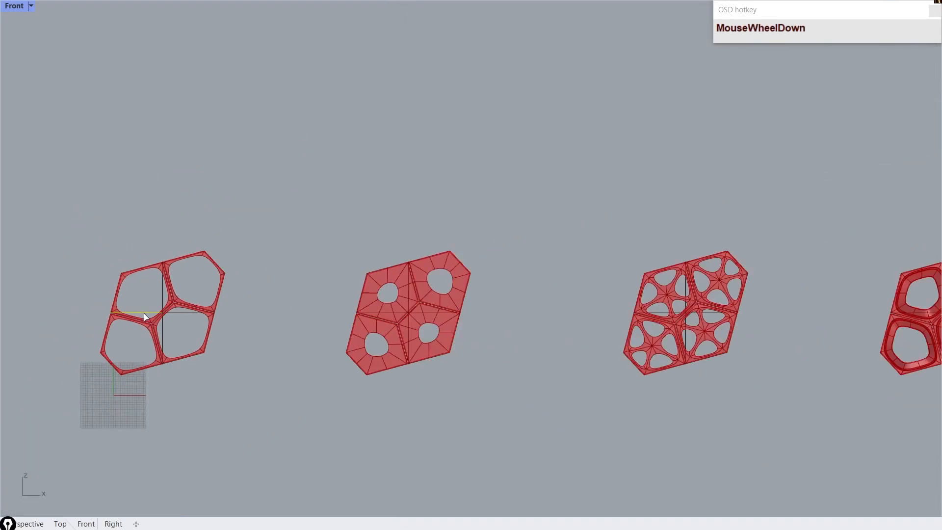
pyautogui.moveTo(437, 314); pyautogui.dragTo(204, 320, button='right')
pyautogui.scroll(8, 202, 320)
pyautogui.click(192, 315)
pyautogui.scroll(-10, 569, 343)
pyautogui.moveTo(740, 343); pyautogui.dragTo(524, 343, button='right')
pyautogui.scroll(10, 524, 343)
pyautogui.scroll(2, 524, 343)
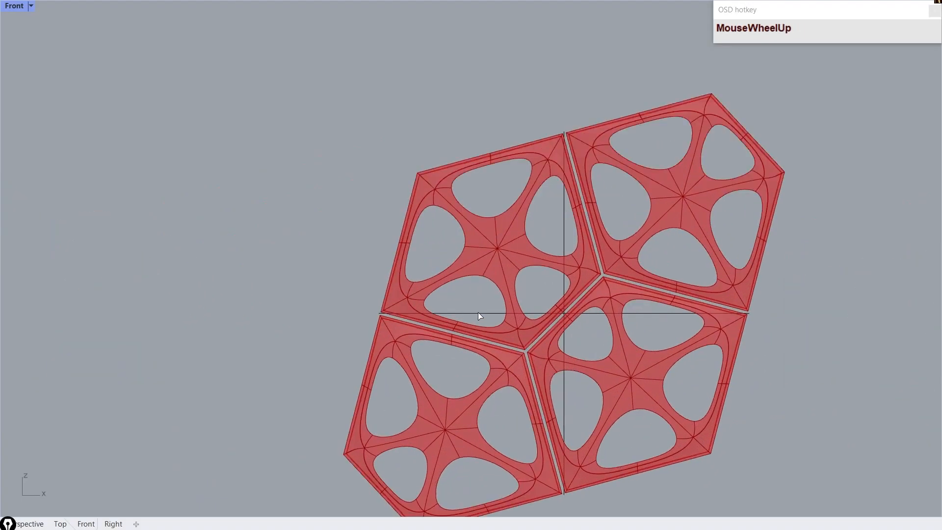
pyautogui.click(478, 313)
pyautogui.scroll(-11, 235, 353)
pyautogui.scroll(10, 564, 340)
pyautogui.click(593, 339)
pyautogui.scroll(-10, 593, 342)
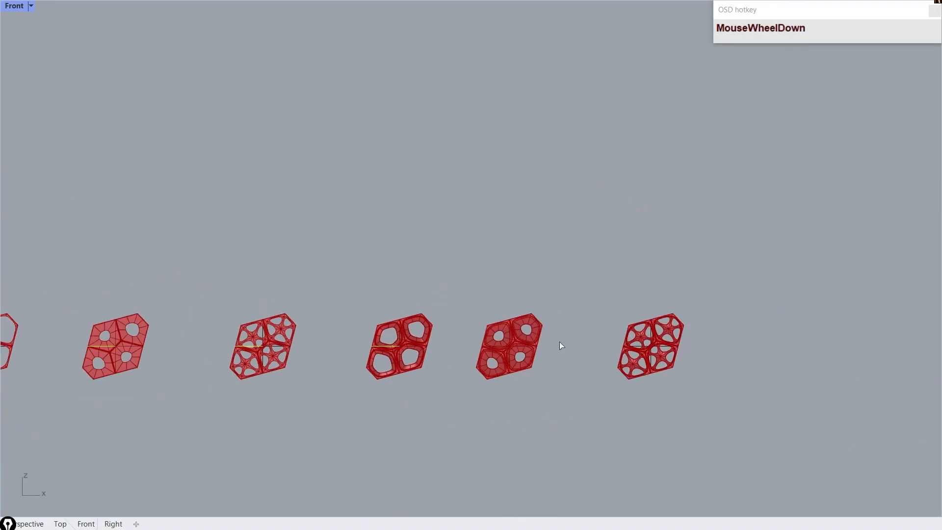
pyautogui.scroll(7, 322, 358)
pyautogui.scroll(-5, 251, 345)
pyautogui.scroll(5, 279, 377)
pyautogui.scroll(2, 278, 375)
pyautogui.click(333, 369)
pyautogui.scroll(-10, 332, 367)
pyautogui.scroll(2, 198, 357)
pyautogui.scroll(12, 208, 352)
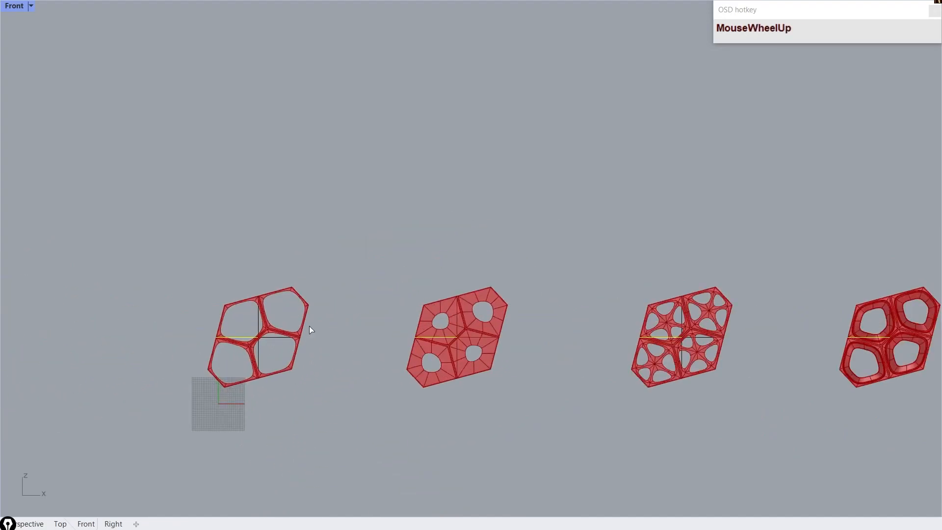
pyautogui.scroll(4, 310, 325)
pyautogui.rightClick(296, 323)
# Step: Duplicate the Curve container and place the copy below the original
pyautogui.scroll(-5, 547, 271)
pyautogui.scroll(3, 545, 280)
pyautogui.moveTo(550, 268); pyautogui.dragTo(547, 210, button='right')
pyautogui.hotkey('ctrl', 'c')
pyautogui.hotkey('ctrl', 'v')
pyautogui.moveTo(556, 224); pyautogui.dragTo(552, 304)
# Step: Set multiple curves in the copied Curve container, picking the right half of the horizontal centre line in each module in order
pyautogui.rightClick(552, 305)
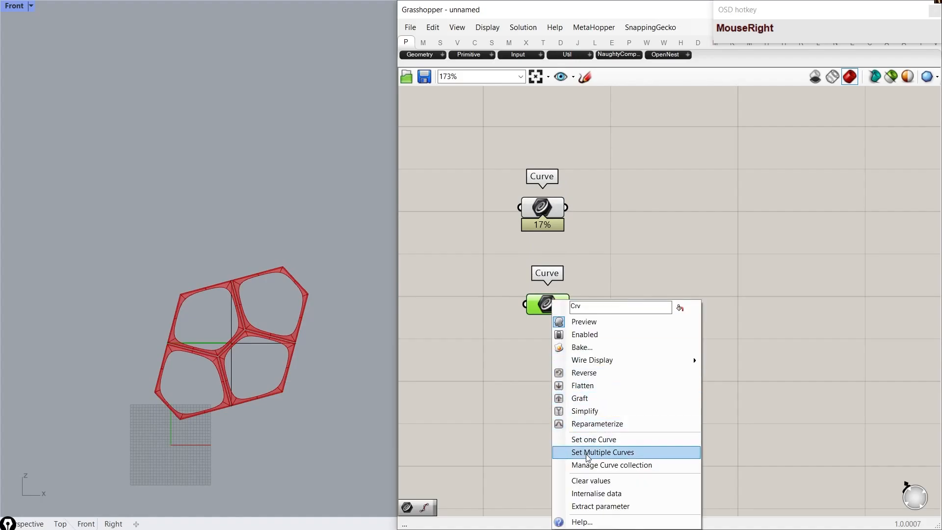
pyautogui.click(602, 451)
pyautogui.scroll(6, 246, 332)
pyautogui.scroll(-5, 424, 345)
pyautogui.scroll(8, 584, 347)
pyautogui.moveTo(662, 340); pyautogui.dragTo(520, 327, button='right')
pyautogui.click(434, 292)
pyautogui.scroll(-9, 388, 308)
pyautogui.scroll(5, 719, 305)
pyautogui.moveTo(745, 288); pyautogui.dragTo(488, 299, button='right')
pyautogui.scroll(3, 489, 299)
pyautogui.click(496, 343)
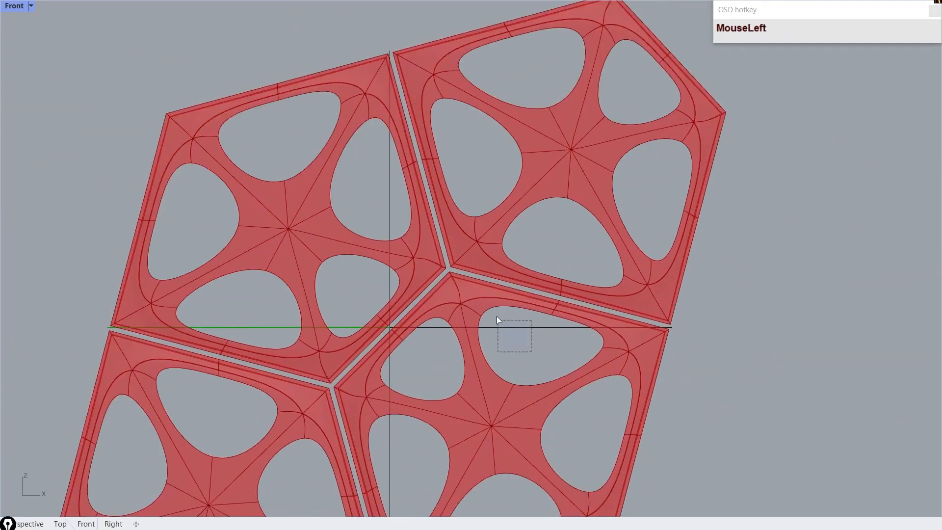
pyautogui.scroll(-8, 204, 305)
pyautogui.scroll(10, 246, 295)
pyautogui.click(246, 295)
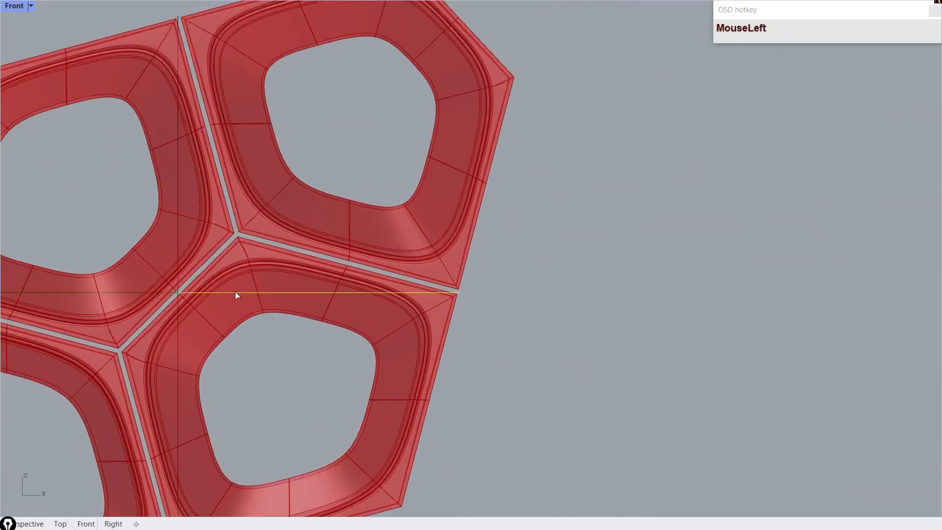
pyautogui.scroll(-8, 465, 309)
pyautogui.scroll(8, 676, 325)
pyautogui.click(436, 306)
pyautogui.scroll(-8, 534, 313)
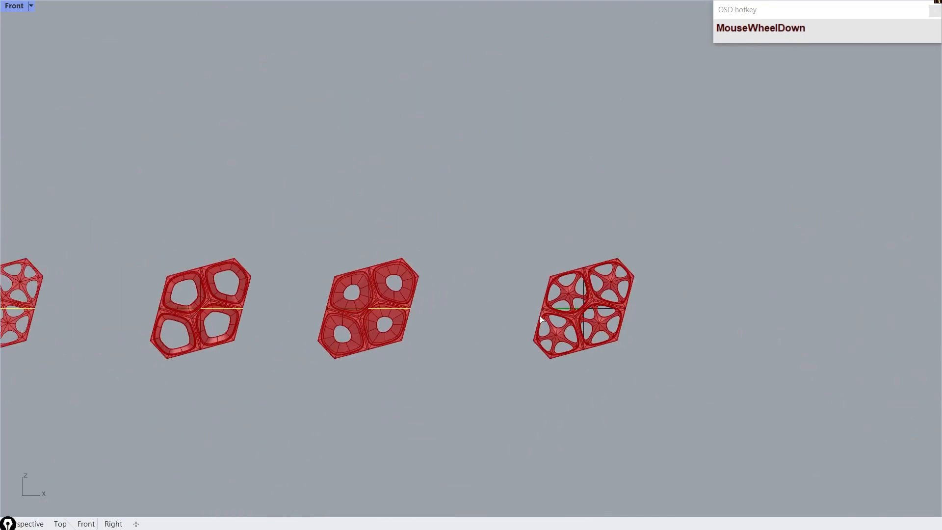
pyautogui.scroll(8, 673, 321)
pyautogui.click(605, 316)
pyautogui.scroll(-5, 365, 320)
pyautogui.scroll(-10, 366, 319)
pyautogui.moveTo(412, 327); pyautogui.dragTo(772, 304, button='right')
pyautogui.scroll(4, 249, 285)
pyautogui.rightClick(249, 284)
pyautogui.moveTo(233, 322); pyautogui.dragTo(248, 349, button='right')
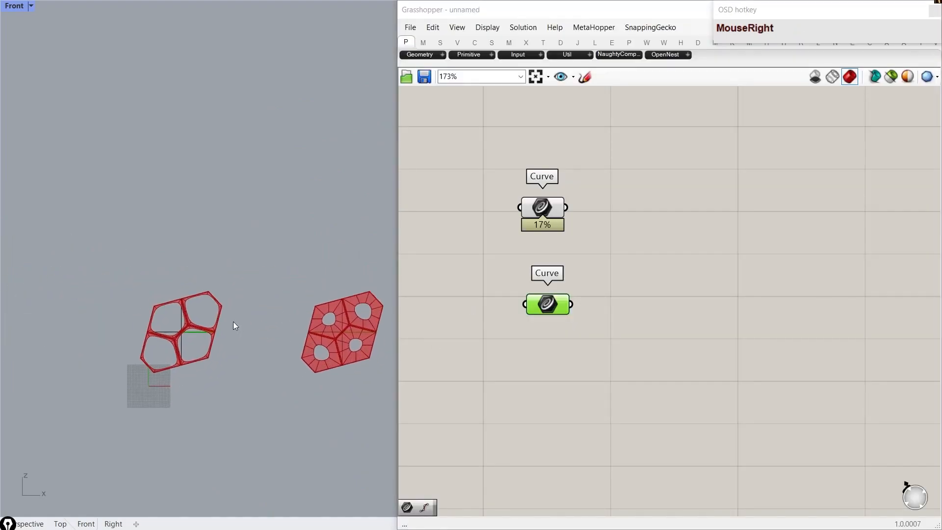
pyautogui.moveTo(233, 322); pyautogui.dragTo(234, 317, button='right')
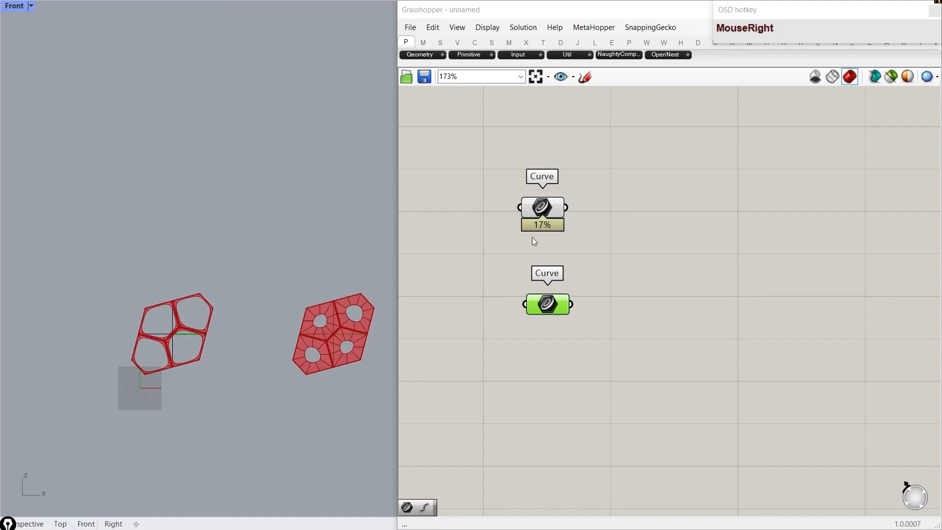
# Step: Align the second Curve container closely beneath the first and group the two containers
pyautogui.scroll(2, 539, 269)
pyautogui.moveTo(538, 270); pyautogui.dragTo(532, 341, button='right')
pyautogui.moveTo(529, 278); pyautogui.dragTo(525, 260)
pyautogui.moveTo(611, 311); pyautogui.dragTo(497, 167)
pyautogui.hotkey('ctrl', 'g')
# Step: Group the four stacked SubD containers
pyautogui.moveTo(616, 128); pyautogui.dragTo(616, 318, button='right')
pyautogui.scroll(-3, 616, 319)
pyautogui.moveTo(612, 304); pyautogui.dragTo(530, 142)
pyautogui.scroll(3, 604, 281)
pyautogui.hotkey('ctrl', 'g')
pyautogui.moveTo(575, 380); pyautogui.dragTo(582, 333, button='right')
# Step: Change the SubD group's colour to a muted greyish purple
pyautogui.click(600, 259)
pyautogui.rightClick(568, 157)
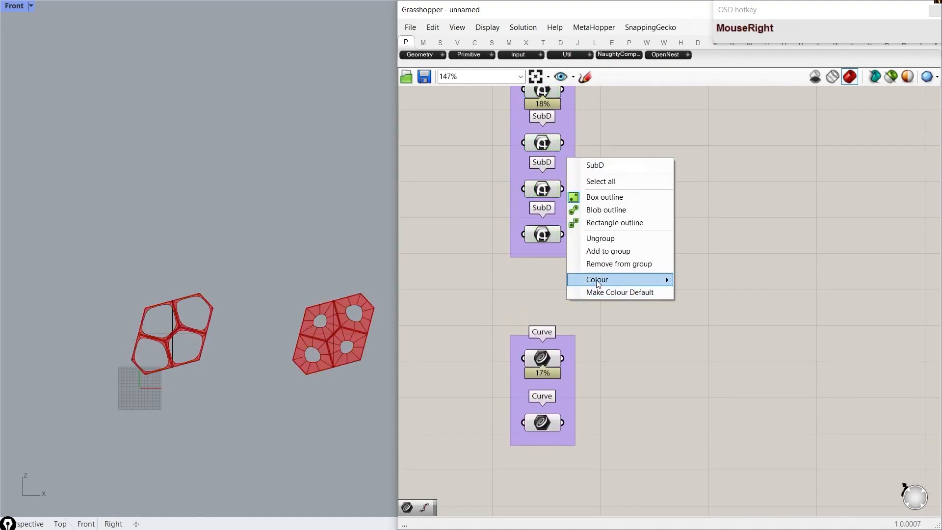
pyautogui.click(666, 278)
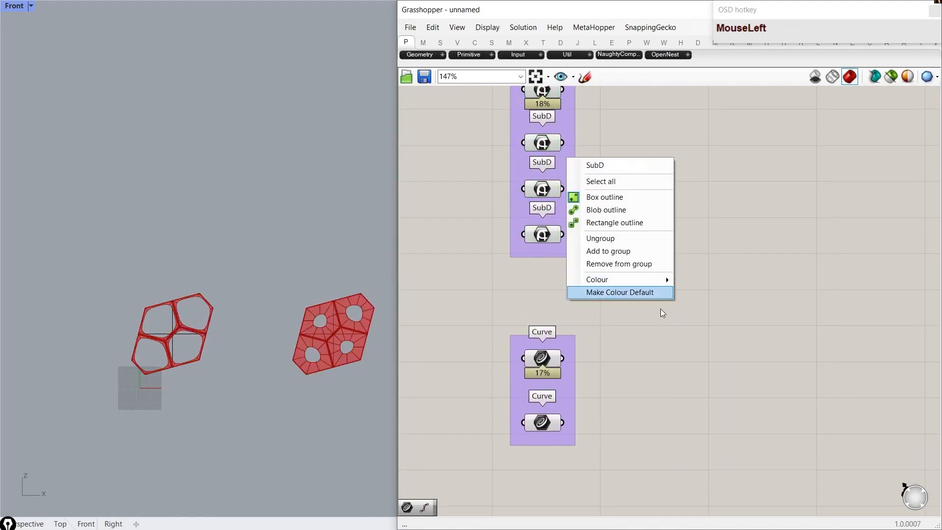
pyautogui.moveTo(716, 434); pyautogui.dragTo(759, 440)
pyautogui.moveTo(761, 325); pyautogui.dragTo(784, 319)
pyautogui.click(666, 277)
pyautogui.rightClick(564, 165)
pyautogui.click(614, 290)
pyautogui.moveTo(781, 352); pyautogui.dragTo(782, 314)
pyautogui.click(629, 365)
# Step: Change the Curve group's colour to a darker, less saturated purple
pyautogui.rightClick(567, 382)
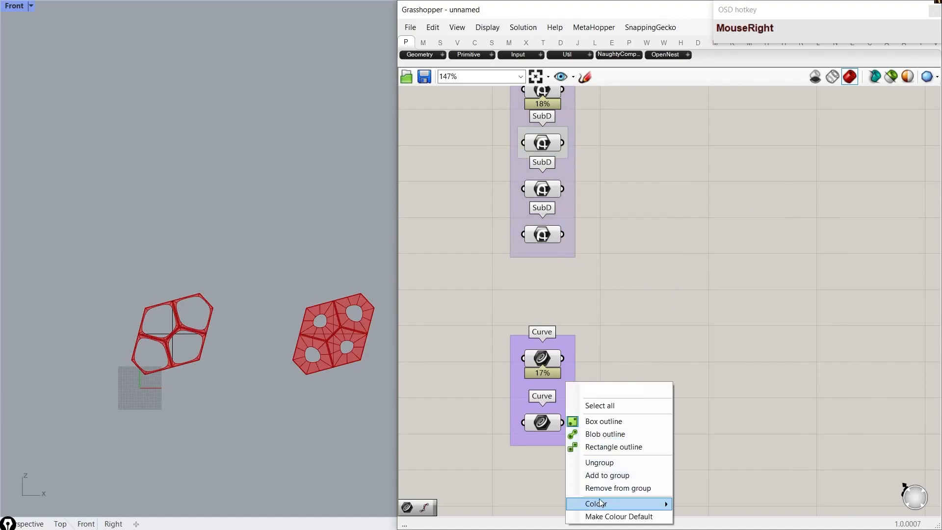
pyautogui.click(598, 504)
pyautogui.click(800, 386)
pyautogui.moveTo(800, 386); pyautogui.dragTo(775, 375)
pyautogui.click(749, 278)
# Step: Add another Curve container on the empty canvas below the Curve group
pyautogui.scroll(-3, 743, 231)
pyautogui.scroll(5, 631, 387)
pyautogui.doubleClick(607, 364)
pyautogui.write('crv')
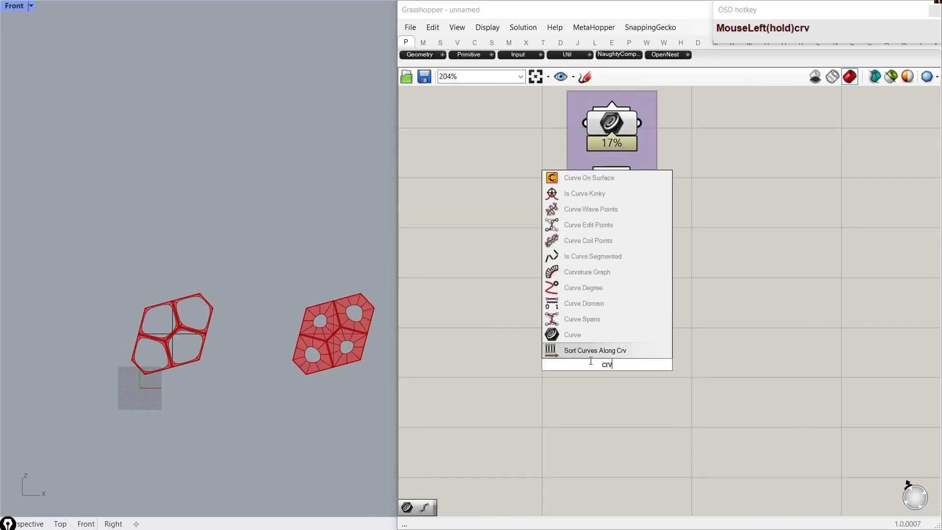
pyautogui.click(604, 334)
pyautogui.moveTo(610, 373); pyautogui.dragTo(615, 375)
# Step: Set multiple curves in the new Curve container, referencing the vertical centre line curves
pyautogui.scroll(5, 165, 336)
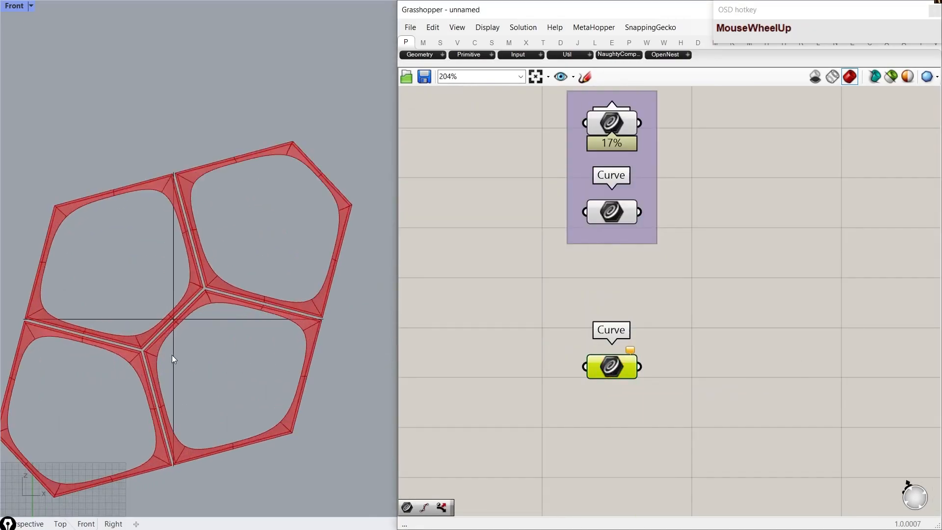
pyautogui.click(173, 355)
pyautogui.click(197, 401)
pyautogui.rightClick(607, 335)
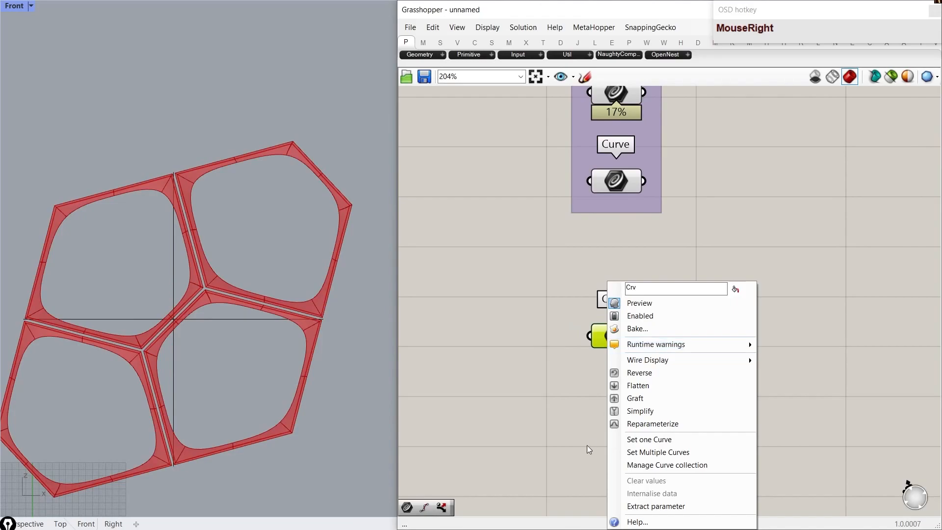
pyautogui.click(654, 452)
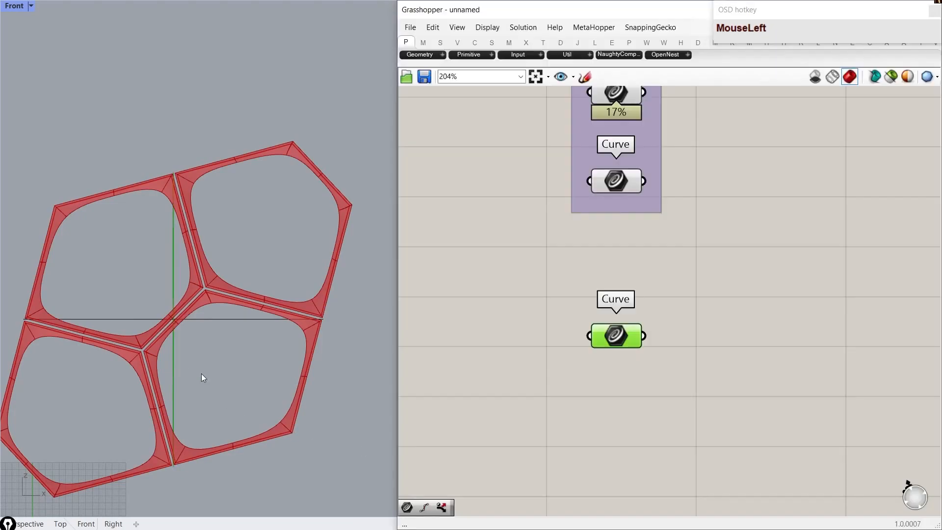
# Step: Select all remaining Rhino objects and hide them
pyautogui.scroll(-4, 186, 364)
pyautogui.hotkey('ctrl', 'a')
pyautogui.write('hide')
pyautogui.press('Return')
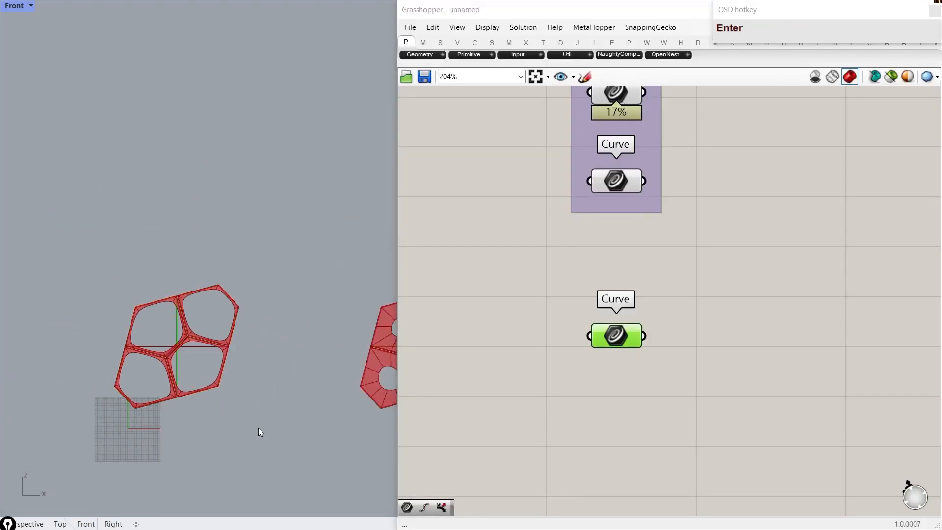
pyautogui.moveTo(258, 428); pyautogui.dragTo(232, 417, button='right')
# Step: Widen the Grasshopper window and add an Entwine component beside the SubD group
pyautogui.scroll(-6, 615, 352)
pyautogui.moveTo(639, 226); pyautogui.dragTo(615, 242, button='right')
pyautogui.scroll(4, 663, 222)
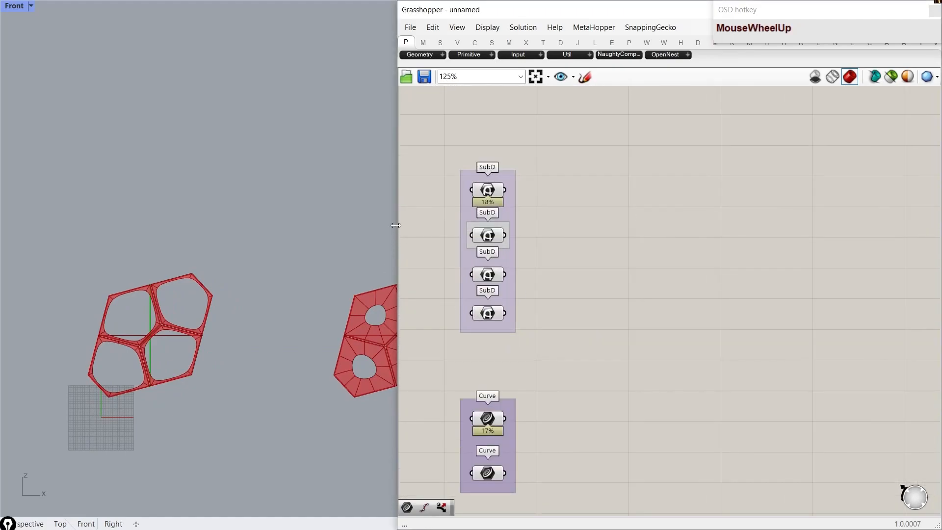
pyautogui.moveTo(395, 225); pyautogui.dragTo(284, 225)
pyautogui.moveTo(486, 217); pyautogui.dragTo(540, 234, button='right')
pyautogui.doubleClick(583, 216)
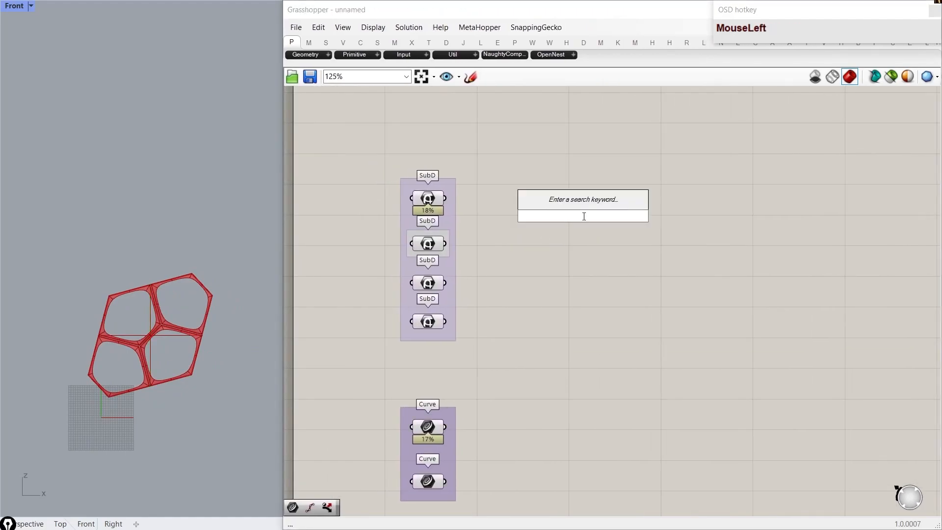
pyautogui.write('entwine')
pyautogui.press('Return')
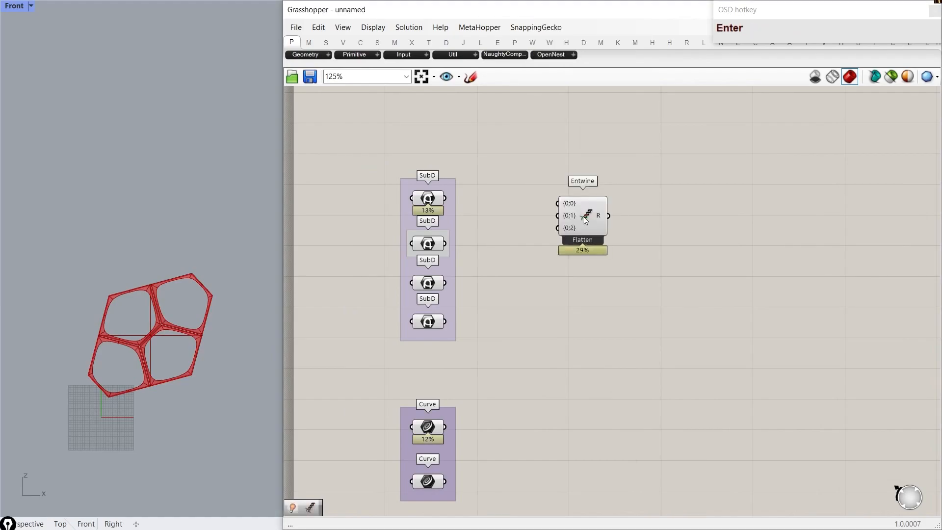
# Step: Add a fourth input to Entwine and connect the four SubD containers to its inputs in order
pyautogui.scroll(3, 519, 219)
pyautogui.moveTo(400, 188); pyautogui.dragTo(583, 197)
pyautogui.moveTo(401, 262); pyautogui.dragTo(584, 215)
pyautogui.moveTo(400, 325); pyautogui.dragTo(583, 236)
pyautogui.scroll(4, 610, 231)
pyautogui.scroll(4, 610, 230)
pyautogui.click(622, 255)
pyautogui.scroll(-8, 622, 255)
pyautogui.moveTo(420, 424); pyautogui.dragTo(595, 296)
pyautogui.scroll(-4, 595, 295)
pyautogui.moveTo(675, 291); pyautogui.dragTo(584, 267, button='right')
pyautogui.moveTo(521, 253); pyautogui.dragTo(585, 252)
# Step: Add a List Item component well beyond Entwine and connect Entwine's result to its list input
pyautogui.moveTo(695, 251); pyautogui.dragTo(619, 238, button='right')
pyautogui.scroll(2, 657, 252)
pyautogui.doubleClick(694, 264)
pyautogui.write('li')
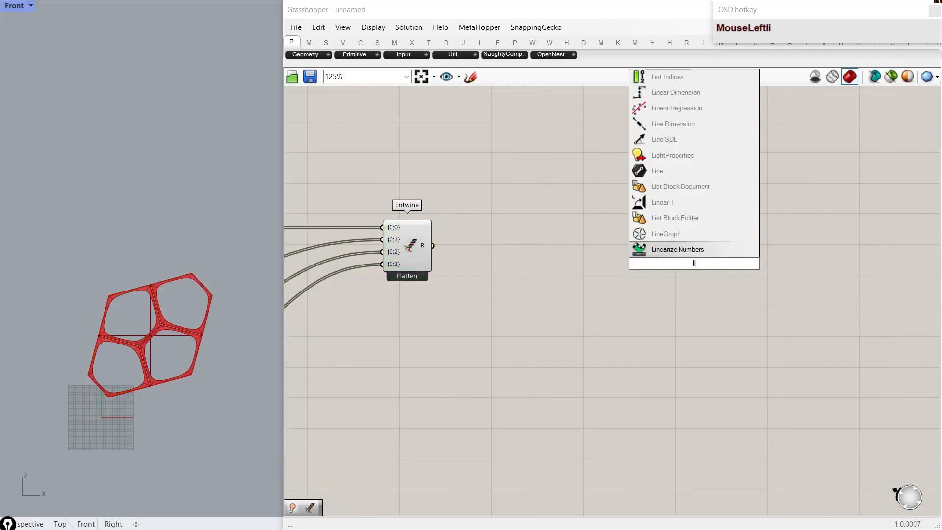
pyautogui.write('st item')
pyautogui.press('Return')
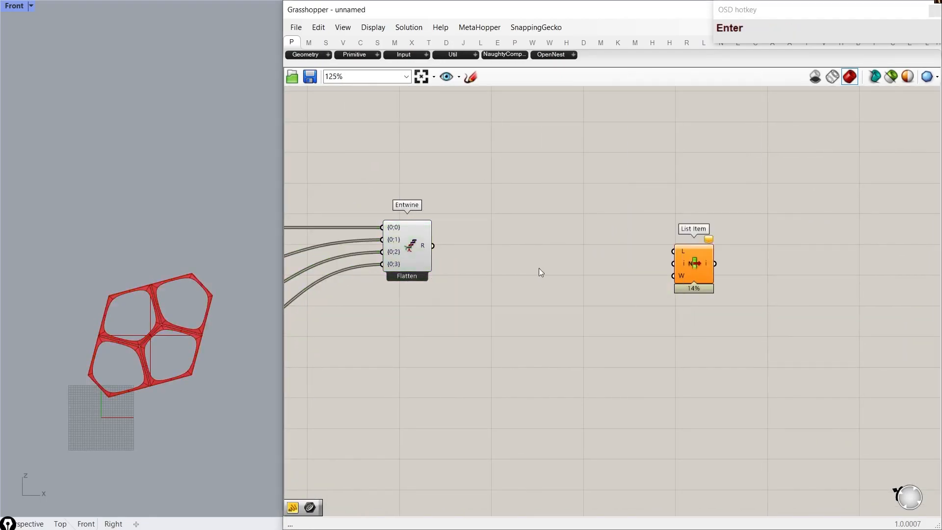
pyautogui.moveTo(433, 245); pyautogui.dragTo(675, 244)
pyautogui.moveTo(696, 254); pyautogui.dragTo(860, 249)
pyautogui.moveTo(860, 249); pyautogui.dragTo(848, 245, button='right')
# Step: Add a Random component before List Item and connect its output to the index input
pyautogui.doubleClick(689, 283)
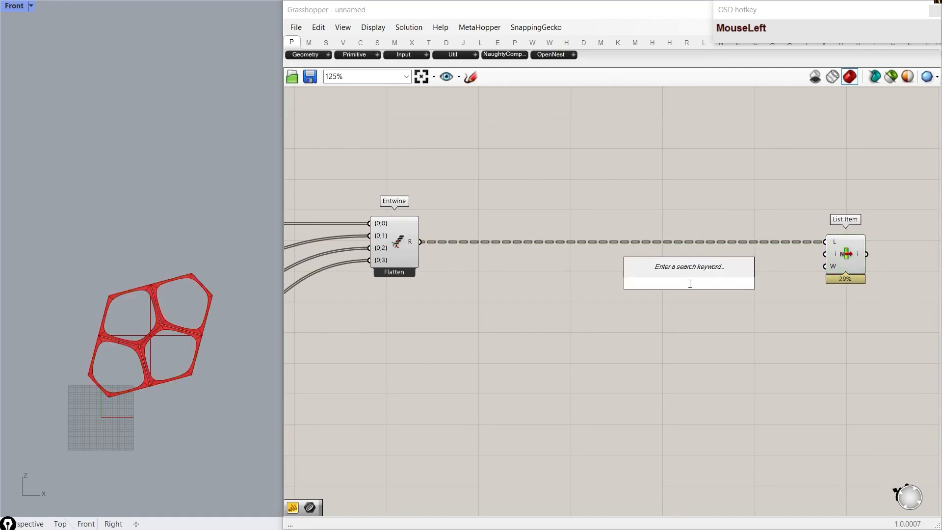
pyautogui.write('random')
pyautogui.press('Return')
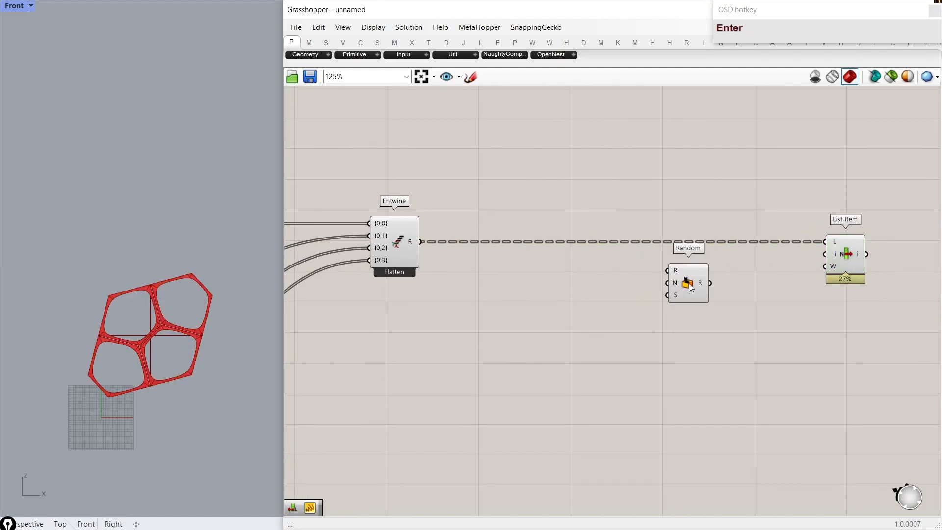
pyautogui.click(701, 301)
pyautogui.moveTo(721, 300)
pyautogui.mouseDown()
pyautogui.moveTo(816, 241)
pyautogui.moveTo(824, 254)
pyautogui.moveTo(710, 314)
pyautogui.mouseUp()
# Step: Add a Tree Statistics component and feed it Entwine's result
pyautogui.doubleClick(473, 294)
pyautogui.write('tr')
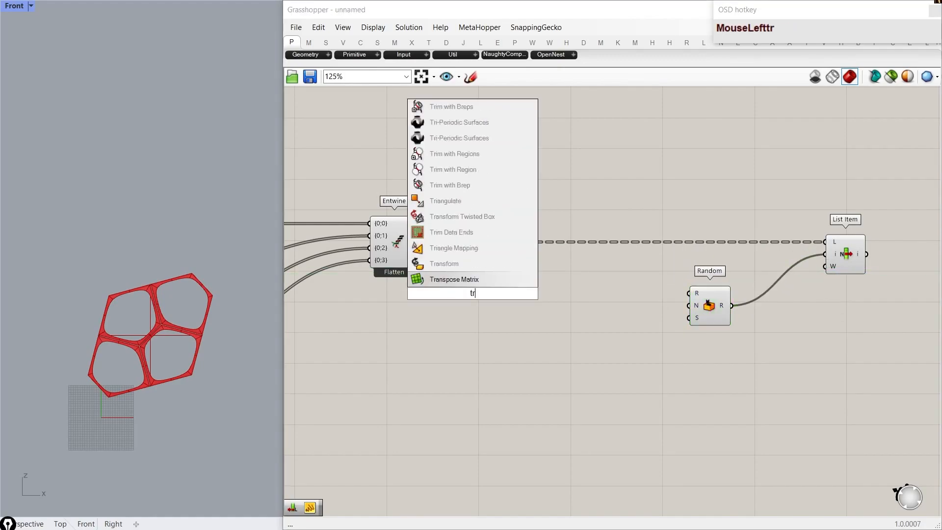
pyautogui.write('ee statics')
pyautogui.press('Up')
pyautogui.press('Up')
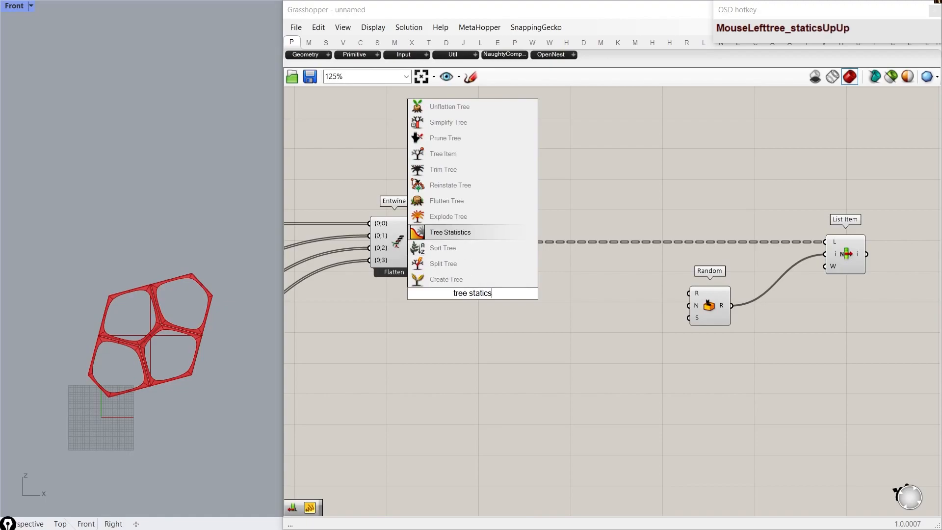
pyautogui.press('Return')
pyautogui.moveTo(420, 241); pyautogui.dragTo(515, 292)
# Step: Apply the expression x-1 to the L output of Tree Statistics
pyautogui.moveTo(515, 292); pyautogui.dragTo(512, 285, button='right')
pyautogui.scroll(3, 503, 244)
pyautogui.rightClick(504, 245)
pyautogui.click(539, 315)
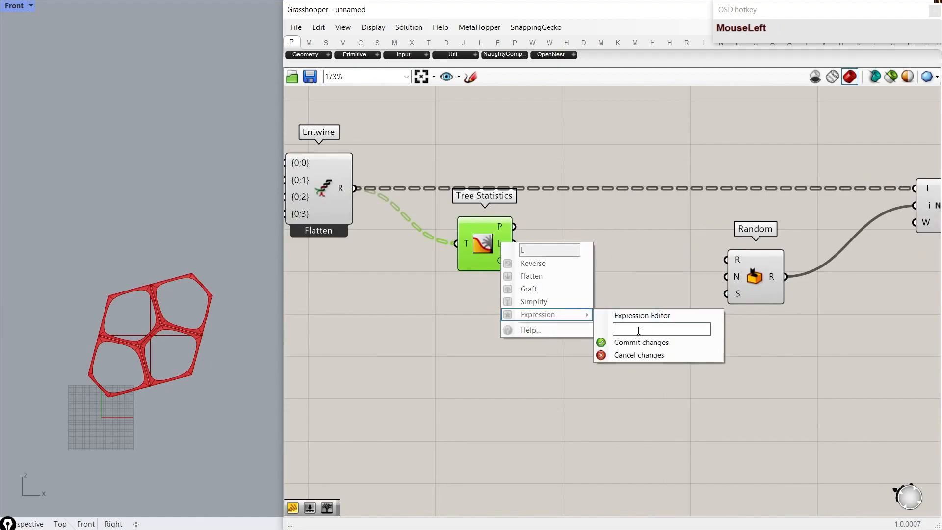
pyautogui.write('x-1')
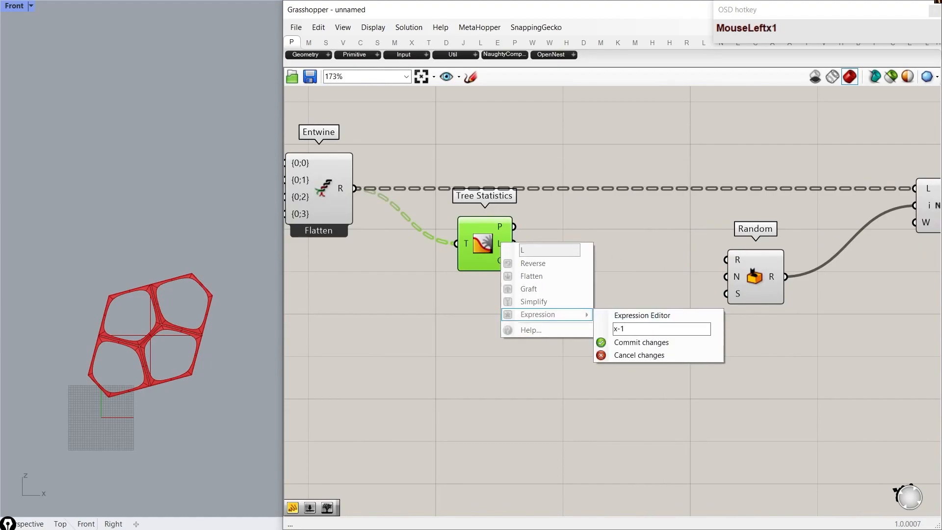
pyautogui.click(674, 342)
# Step: Connect the L output of Tree Statistics to Random's range input
pyautogui.moveTo(502, 241)
pyautogui.moveTo(501, 241); pyautogui.dragTo(489, 252, button='right')
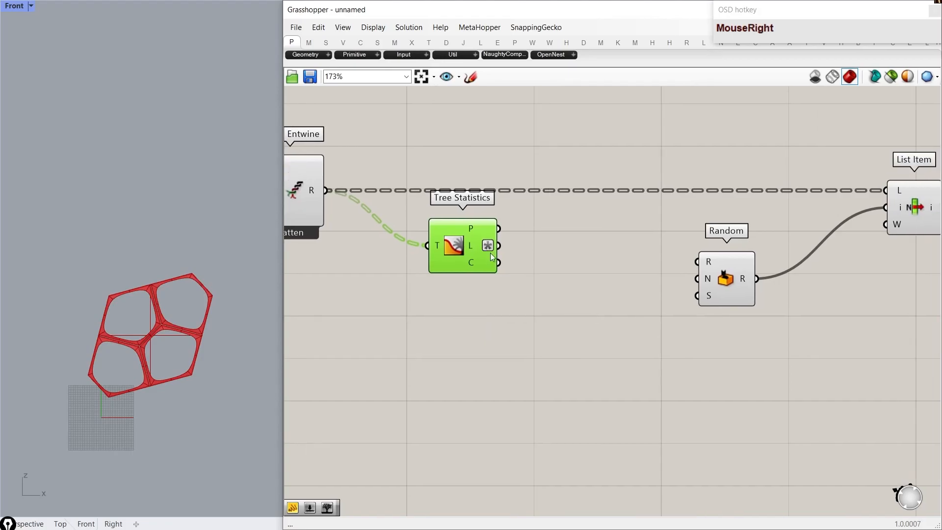
pyautogui.scroll(1, 455, 274)
pyautogui.moveTo(471, 255); pyautogui.dragTo(702, 287)
# Step: Add a number slider with the value 12 and connect it to Random's N input
pyautogui.doubleClick(485, 329)
pyautogui.write('12')
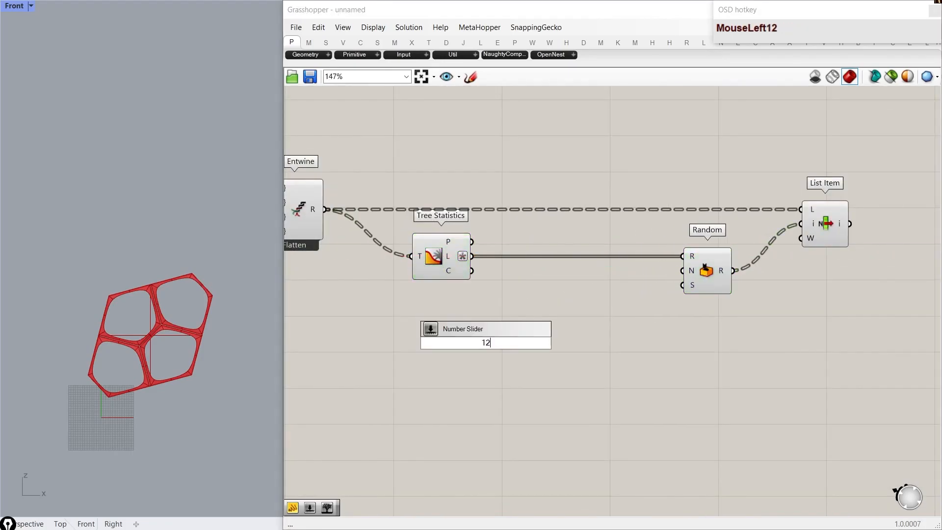
pyautogui.press('Return')
pyautogui.moveTo(543, 343); pyautogui.dragTo(684, 271)
# Step: Add a panel below List Item, connect Random's output to it and enlarge it downward
pyautogui.moveTo(872, 328); pyautogui.dragTo(748, 310, button='right')
pyautogui.doubleClick(748, 309)
pyautogui.write('//')
pyautogui.press('Return')
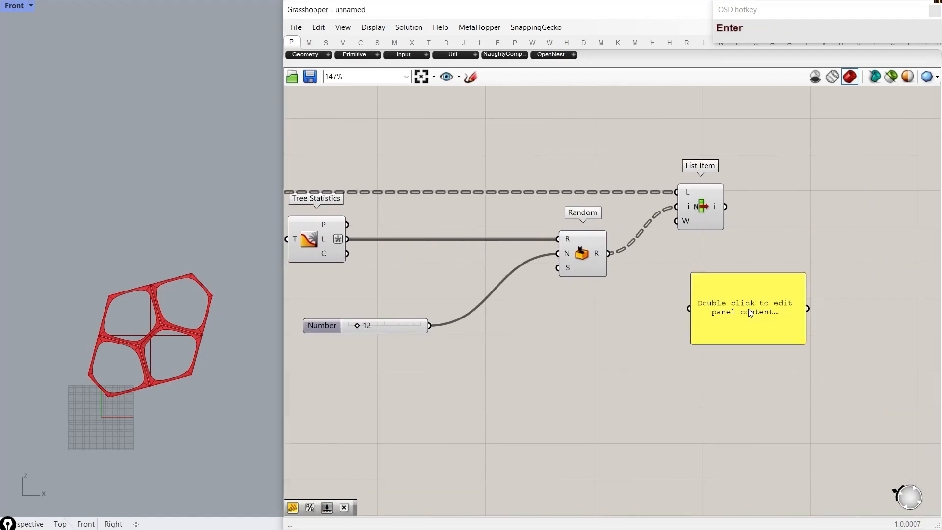
pyautogui.moveTo(608, 253); pyautogui.dragTo(725, 334)
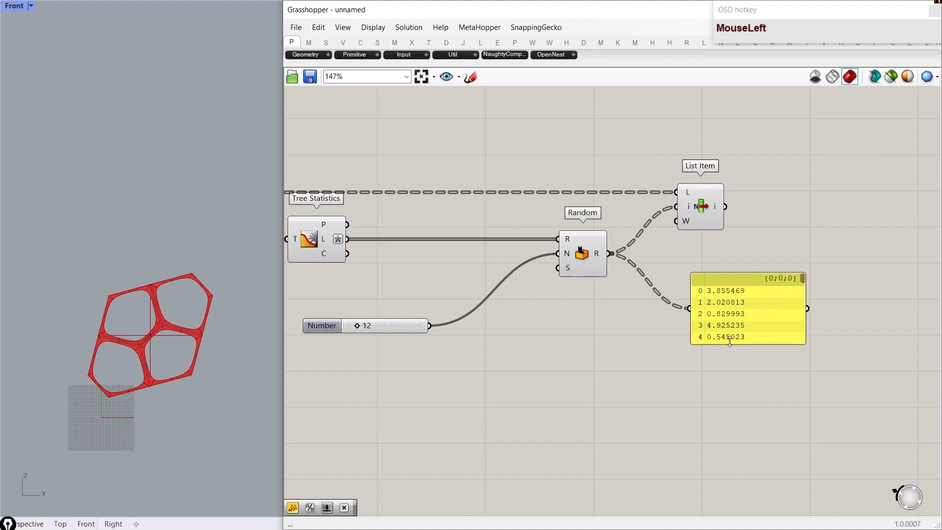
pyautogui.moveTo(738, 412); pyautogui.dragTo(738, 471)
# Step: Switch Random to integer numbers and set the number slider to 6
pyautogui.rightClick(588, 255)
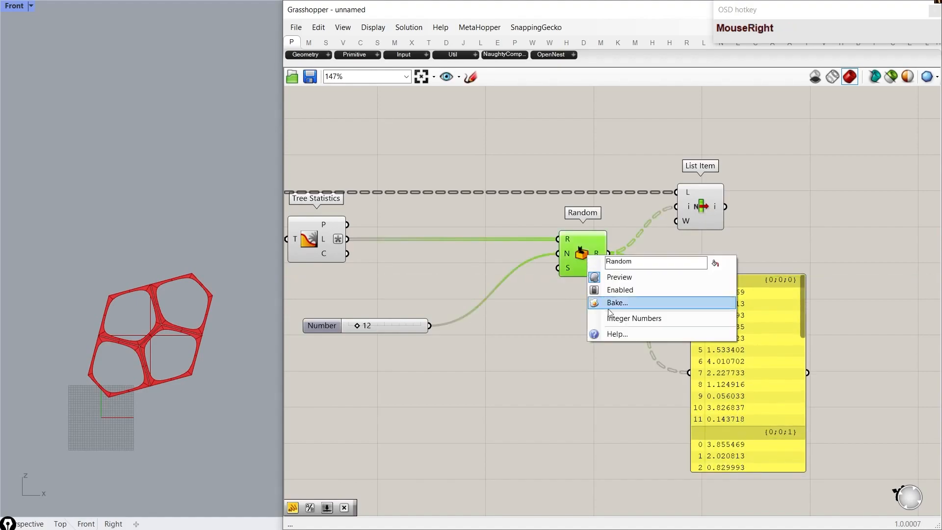
pyautogui.click(626, 318)
pyautogui.moveTo(357, 326); pyautogui.dragTo(352, 326)
# Step: Compare the random integers in the panel's branches to check whether each branch repeats the same sequence
pyautogui.scroll(3, 692, 320)
pyautogui.scroll(-3, 661, 337)
pyautogui.scroll(2, 661, 336)
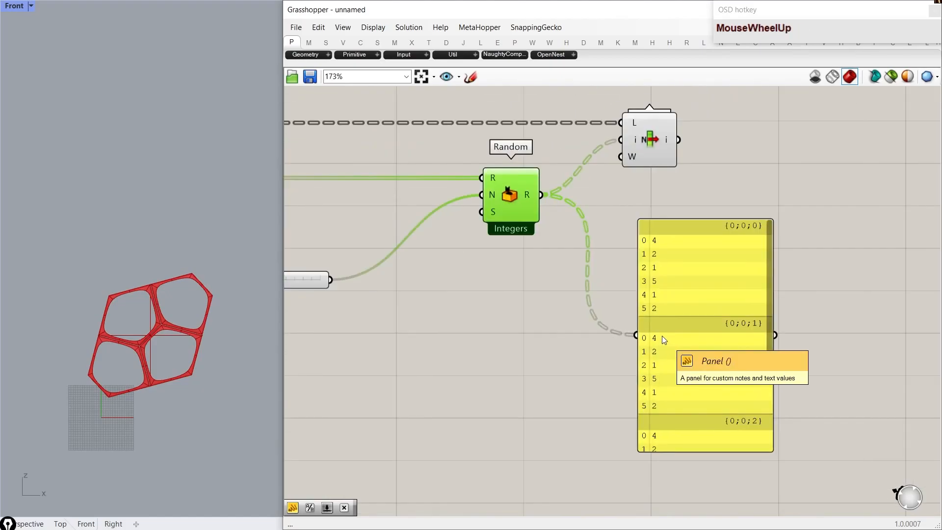
pyautogui.hotkey('ctrl', 'shift', 'd')
pyautogui.click(647, 240)
pyautogui.click(642, 337)
pyautogui.click(642, 351)
pyautogui.click(644, 366)
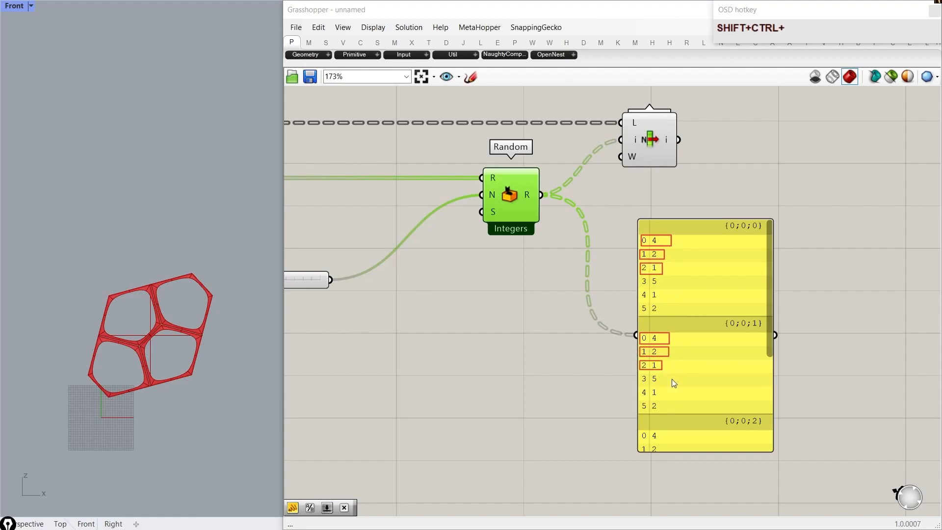
pyautogui.hotkey('ctrl', 'shift', 'd')
pyautogui.press('h')
# Step: Add a second Random component between Tree Statistics and the existing Random, above the number slider
pyautogui.scroll(-3, 672, 379)
pyautogui.moveTo(499, 298); pyautogui.dragTo(613, 305, button='right')
pyautogui.scroll(1, 523, 276)
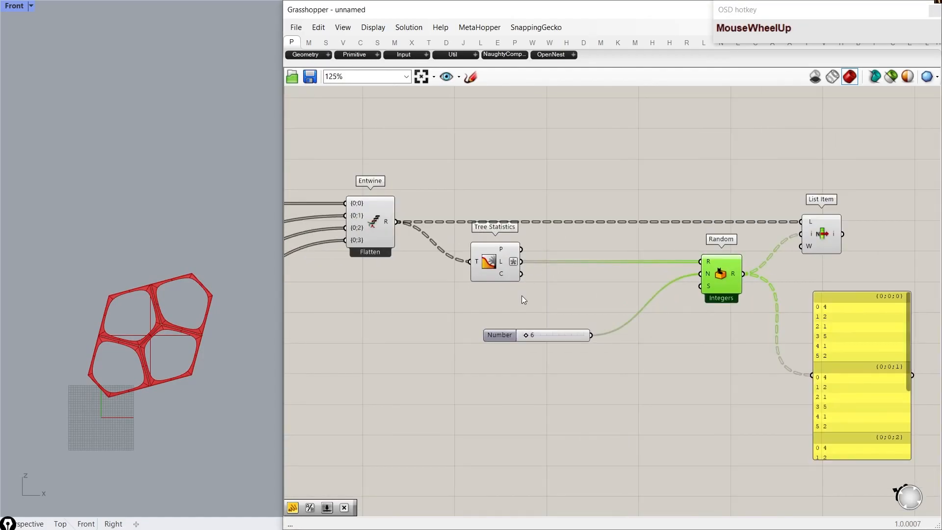
pyautogui.doubleClick(555, 394)
pyautogui.write('random')
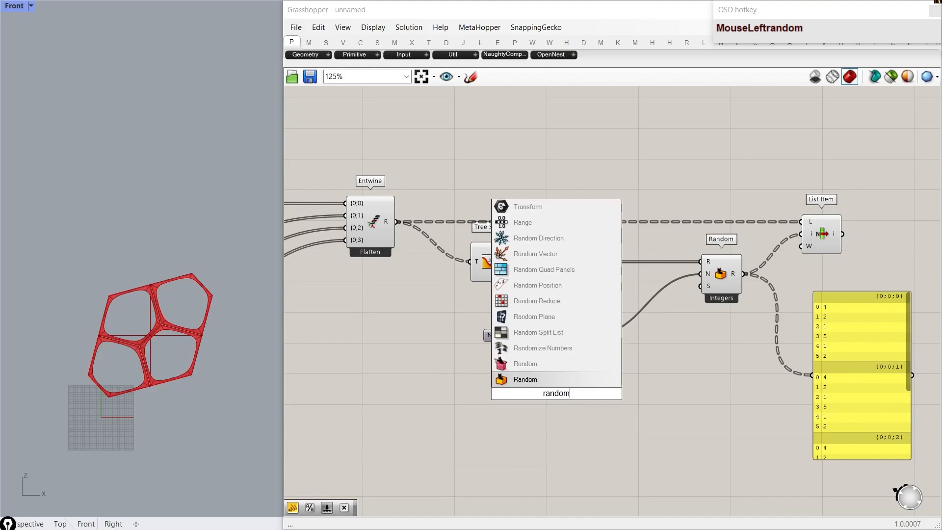
pyautogui.press('Return')
pyautogui.moveTo(557, 391); pyautogui.dragTo(600, 304)
pyautogui.scroll(2, 584, 298)
pyautogui.click(562, 293)
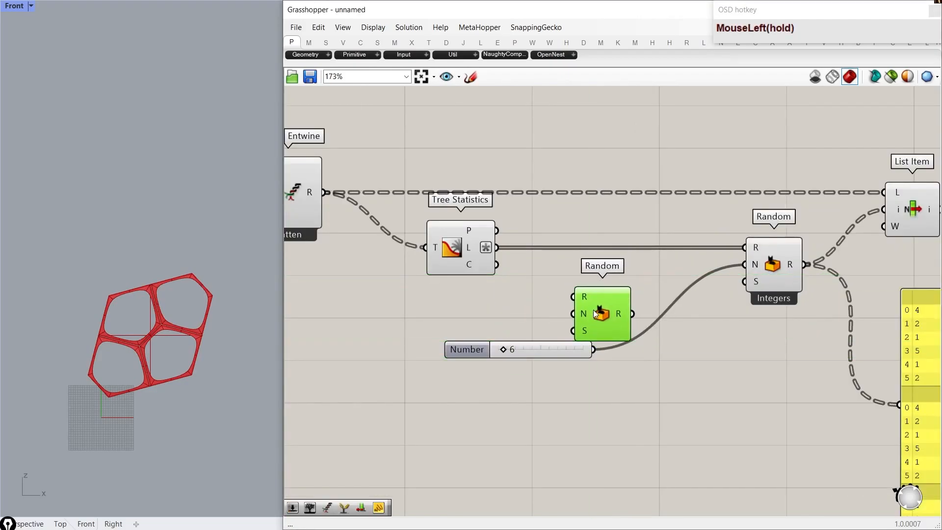
# Step: Add a panel containing 0 to 1000 and connect it to the second Random's R input
pyautogui.scroll(-1, 594, 308)
pyautogui.doubleClick(452, 301)
pyautogui.write('//')
pyautogui.write('0 to 1000')
pyautogui.press('Return')
pyautogui.moveTo(452, 301); pyautogui.dragTo(624, 303)
pyautogui.scroll(2, 596, 276)
pyautogui.moveTo(596, 276); pyautogui.dragTo(546, 264, button='right')
pyautogui.click(545, 266)
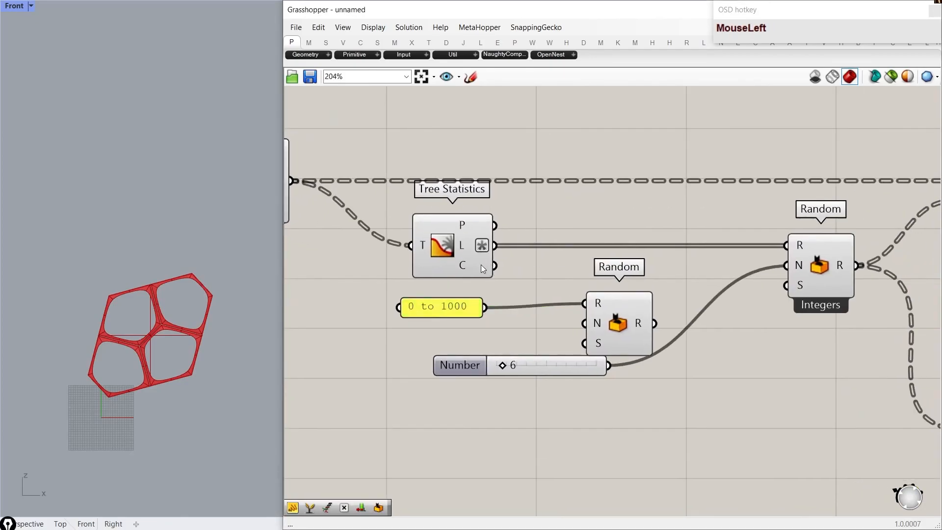
# Step: Connect Tree Statistics' C output to the second Random's N, switch it to integers and connect its output to the first Random's S
pyautogui.moveTo(494, 265); pyautogui.dragTo(596, 325)
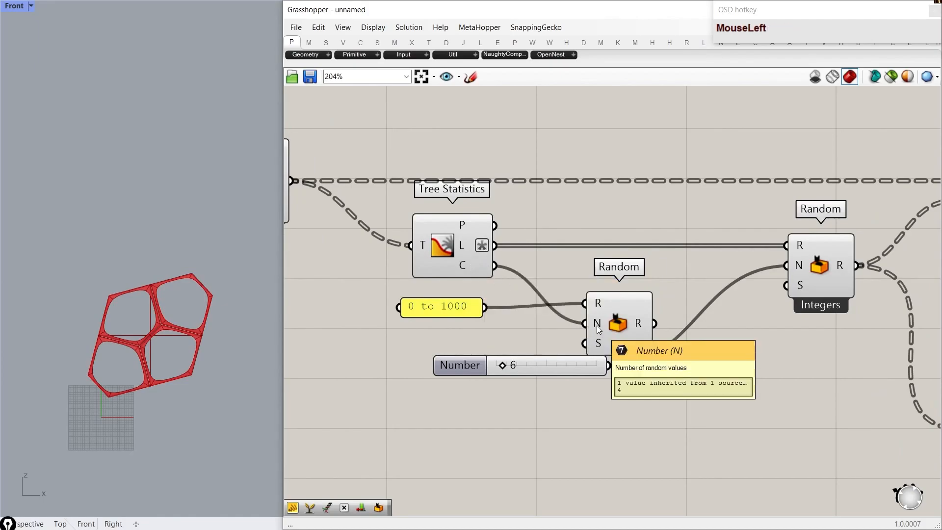
pyautogui.scroll(-3, 597, 325)
pyautogui.scroll(2, 618, 328)
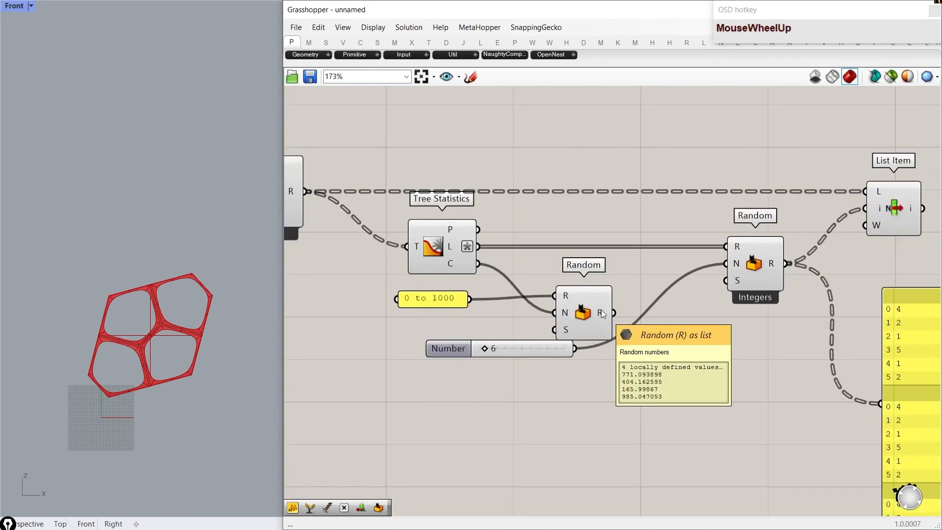
pyautogui.click(577, 310)
pyautogui.rightClick(578, 311)
pyautogui.click(609, 373)
pyautogui.moveTo(614, 313)
pyautogui.mouseDown()
pyautogui.moveTo(728, 296)
pyautogui.moveTo(605, 323)
pyautogui.moveTo(602, 309)
pyautogui.mouseUp()
pyautogui.scroll(1, 504, 279)
pyautogui.moveTo(432, 311); pyautogui.dragTo(428, 291)
pyautogui.scroll(-1, 576, 324)
# Step: Compare the random integers in the first two branches of the panel below List Item to check whether they differ
pyautogui.moveTo(887, 365); pyautogui.dragTo(640, 284, button='right')
pyautogui.moveTo(813, 301); pyautogui.dragTo(752, 284, button='right')
pyautogui.scroll(1, 742, 278)
pyautogui.hotkey('ctrl', 'shift', 'h')
pyautogui.press('r')
pyautogui.moveTo(564, 198)
pyautogui.mouseDown()
pyautogui.moveTo(617, 219)
pyautogui.moveTo(590, 231)
pyautogui.mouseUp()
pyautogui.moveTo(562, 333); pyautogui.dragTo(595, 345)
pyautogui.moveTo(561, 233); pyautogui.dragTo(592, 244)
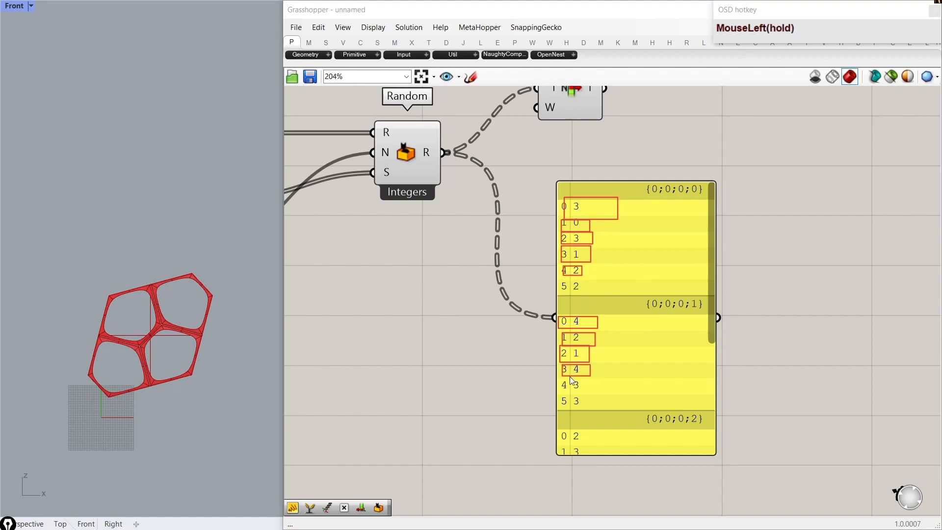
pyautogui.hotkey('ctrl', 'shift', 'd')
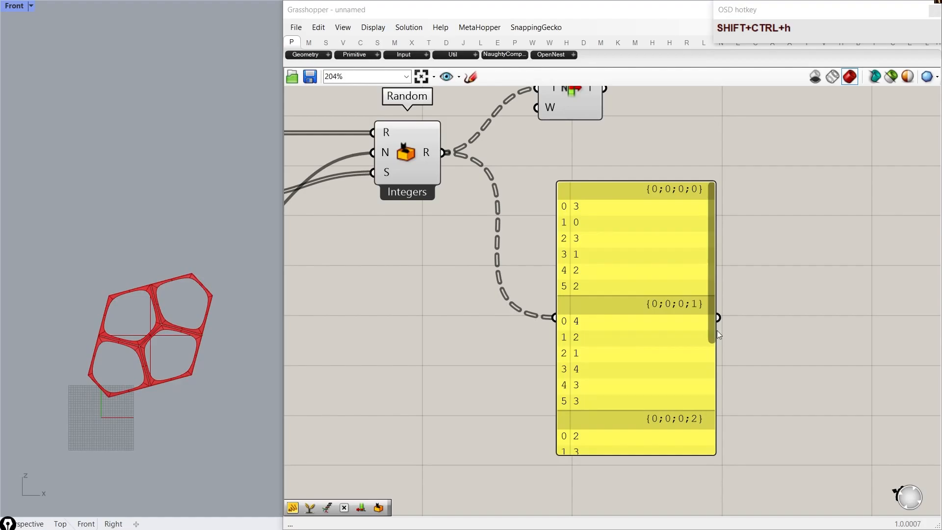
# Step: Add an Entwine component beside the grouped Curve parameters
pyautogui.scroll(-6, 730, 324)
pyautogui.click(554, 328)
pyautogui.scroll(2, 571, 267)
pyautogui.moveTo(495, 255); pyautogui.dragTo(556, 249, button='right')
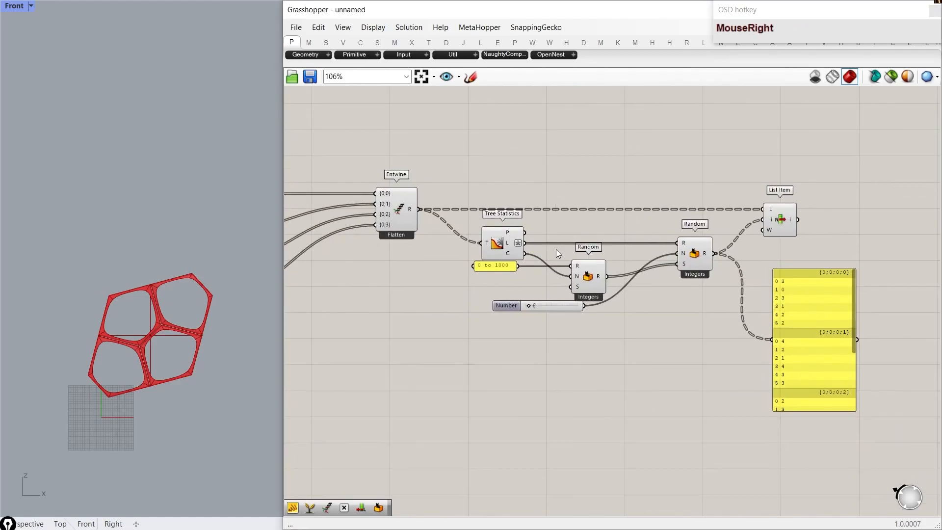
pyautogui.moveTo(457, 351); pyautogui.dragTo(505, 252, button='right')
pyautogui.scroll(1, 594, 333)
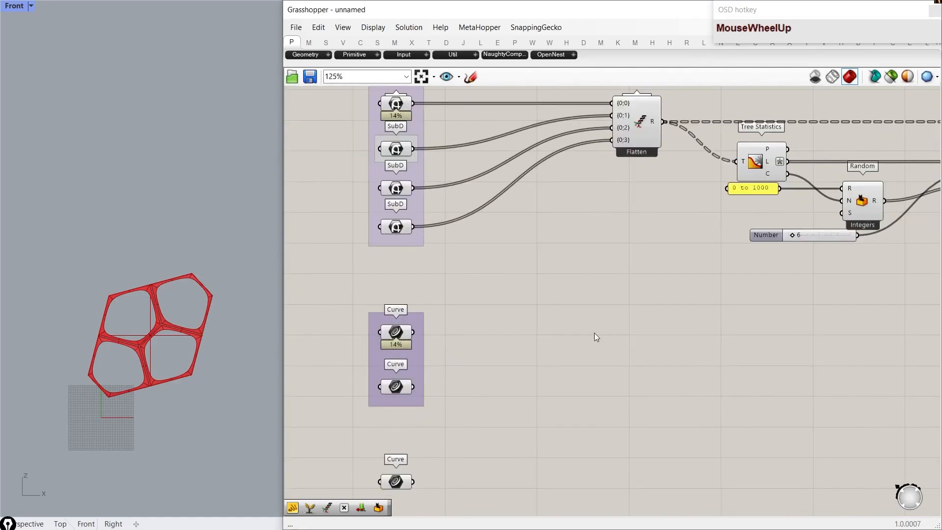
pyautogui.doubleClick(595, 332)
pyautogui.write('entwine')
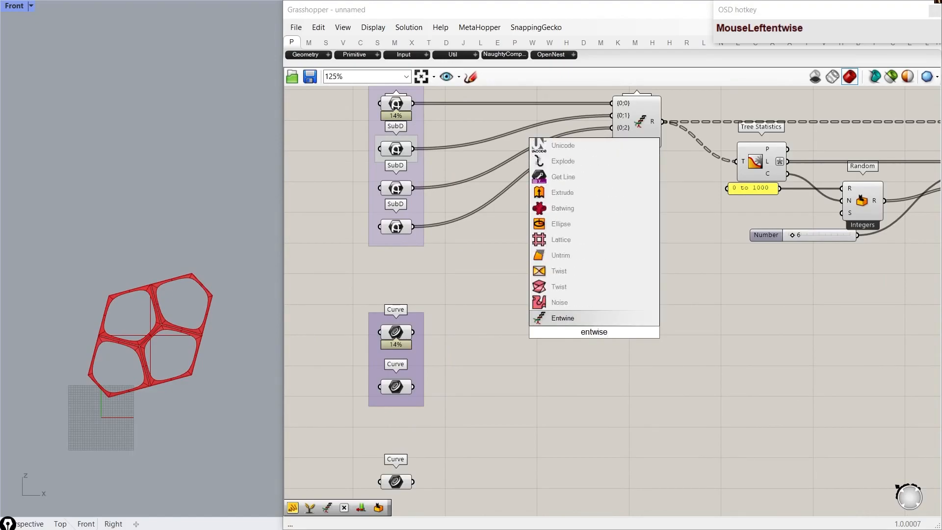
pyautogui.click(590, 321)
pyautogui.scroll(-2, 520, 349)
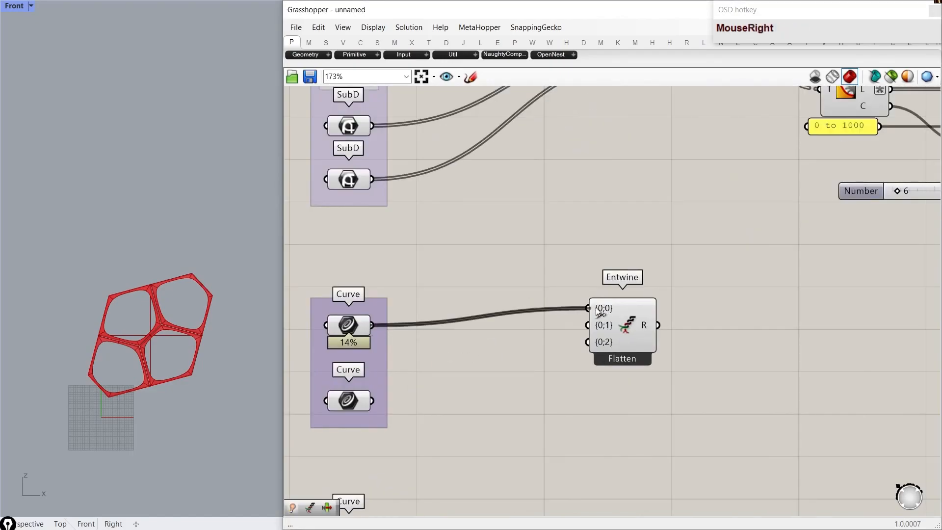
# Step: Add a fourth input to the new Entwine and connect the first Curve to {0;0} and {0;1}, the second Curve to {0;2} and {0;3}
pyautogui.moveTo(591, 323); pyautogui.dragTo(593, 325)
pyautogui.scroll(7, 612, 344)
pyautogui.click(626, 310)
pyautogui.scroll(-8, 654, 304)
pyautogui.moveTo(656, 304); pyautogui.dragTo(682, 310)
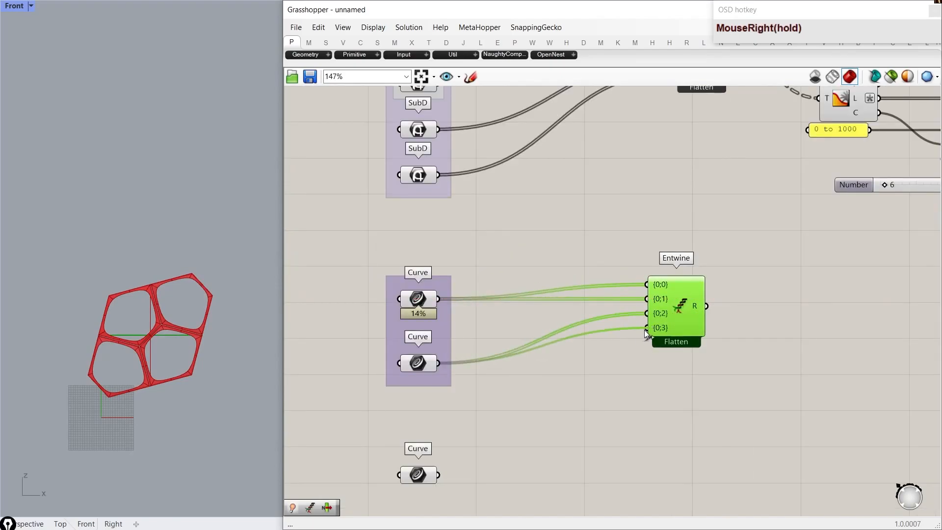
pyautogui.moveTo(681, 312); pyautogui.dragTo(691, 322)
pyautogui.moveTo(423, 364); pyautogui.dragTo(424, 348)
pyautogui.click(675, 331)
# Step: Delete the panel of random integers and place a copy of List Item below the original
pyautogui.scroll(-5, 527, 326)
pyautogui.moveTo(706, 327); pyautogui.dragTo(490, 334, button='right')
pyautogui.scroll(1, 493, 338)
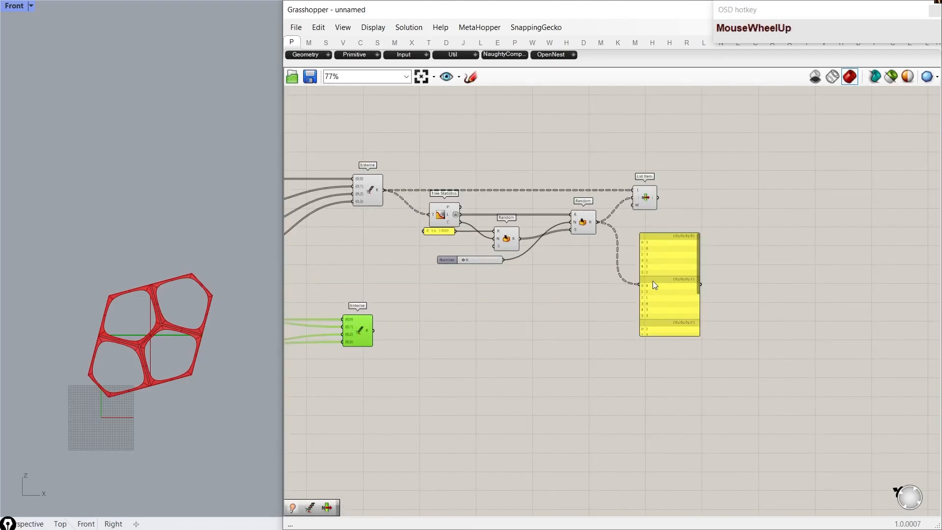
pyautogui.click(653, 280)
pyautogui.press('Delete')
pyautogui.click(645, 206)
pyautogui.hotkey('ctrl', 'c')
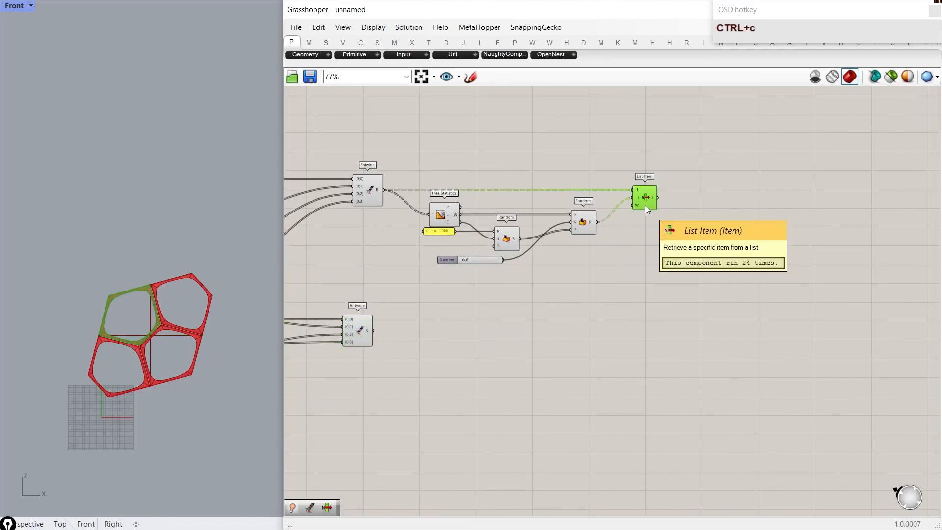
pyautogui.hotkey('ctrl', 'v')
pyautogui.moveTo(645, 205); pyautogui.dragTo(671, 305)
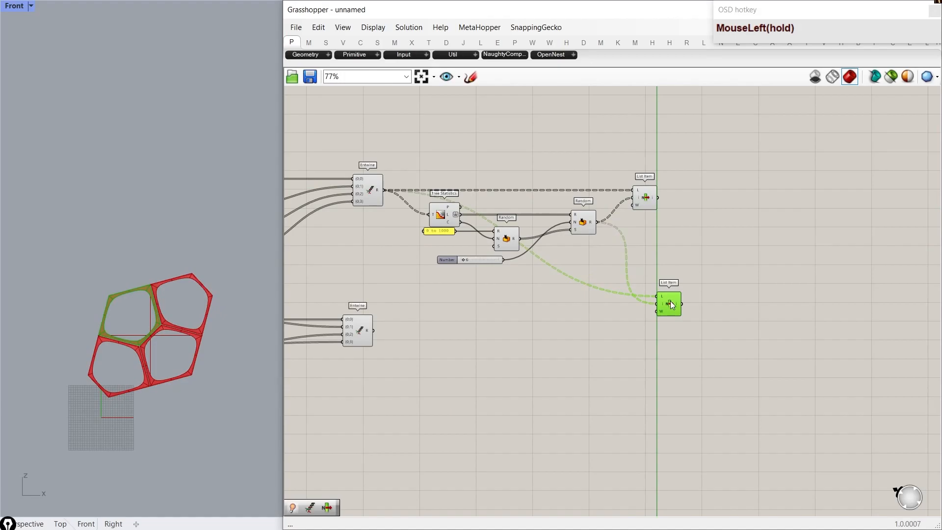
# Step: Set the number slider feeding Random's N input to 33
pyautogui.scroll(4, 586, 218)
pyautogui.moveTo(351, 299); pyautogui.dragTo(371, 302)
pyautogui.scroll(-2, 73, 378)
pyautogui.scroll(4, 72, 377)
pyautogui.scroll(-5, 702, 302)
pyautogui.scroll(2, 613, 354)
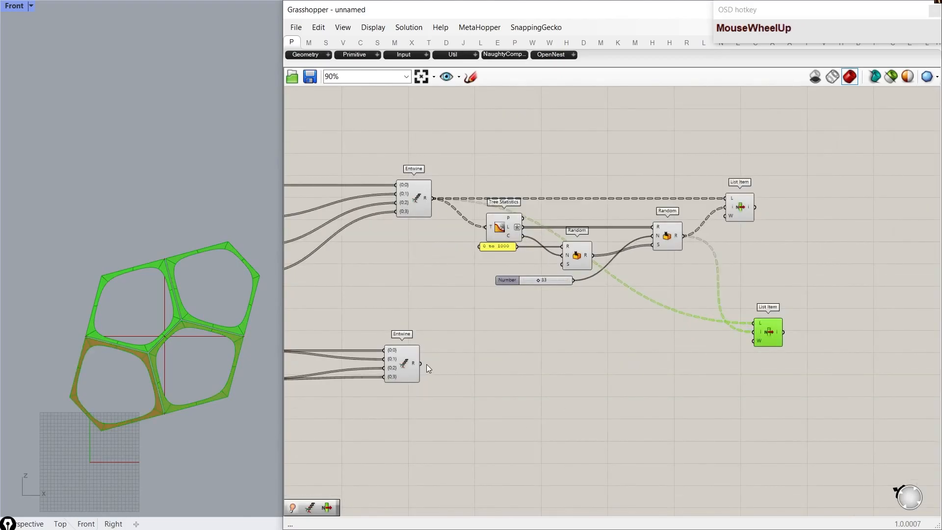
# Step: Connect the curve Entwine's output to the copied List Item's L input, align it under the original and shift both List Items away from Random
pyautogui.moveTo(756, 326); pyautogui.dragTo(740, 363)
pyautogui.moveTo(790, 286); pyautogui.dragTo(652, 309, button='right')
pyautogui.moveTo(693, 409); pyautogui.dragTo(601, 169)
pyautogui.moveTo(607, 224); pyautogui.dragTo(683, 223)
# Step: Add a Curve Middle component and connect the lower List Item's output to it
pyautogui.moveTo(806, 317); pyautogui.dragTo(634, 291, button='right')
pyautogui.scroll(3, 637, 304)
pyautogui.doubleClick(590, 402)
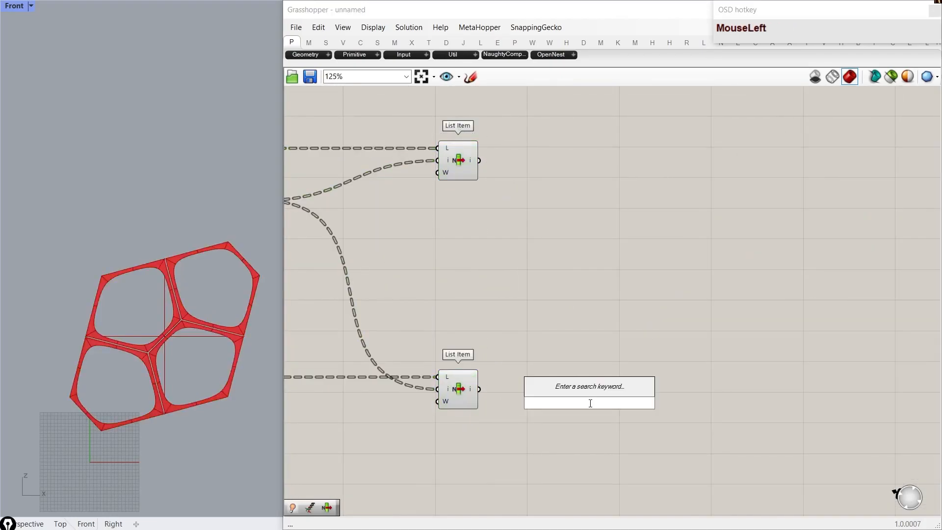
pyautogui.write('curve middle')
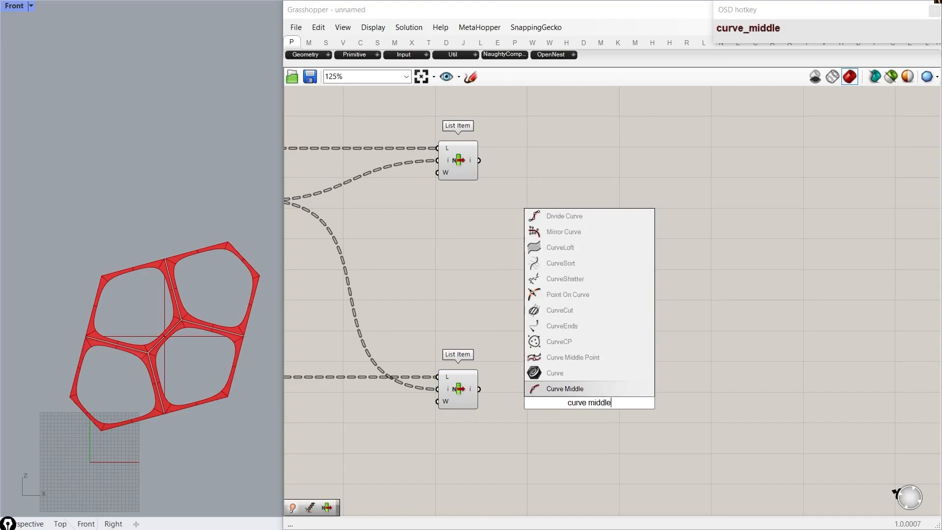
pyautogui.press('Return')
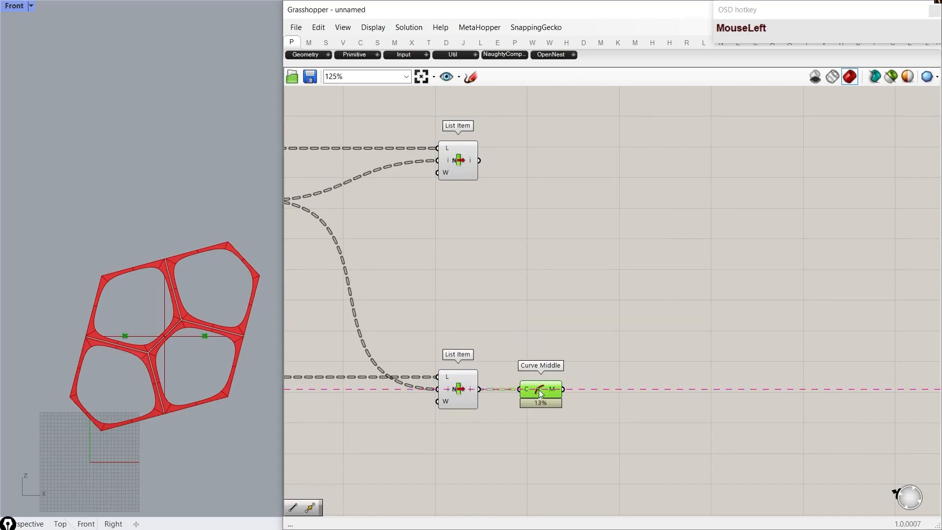
# Step: Add an XY Plane component and connect Curve Middle's M output to its origin input
pyautogui.doubleClick(613, 389)
pyautogui.write('xy')
pyautogui.click(583, 376)
pyautogui.scroll(2, 551, 403)
pyautogui.moveTo(545, 384); pyautogui.dragTo(611, 388)
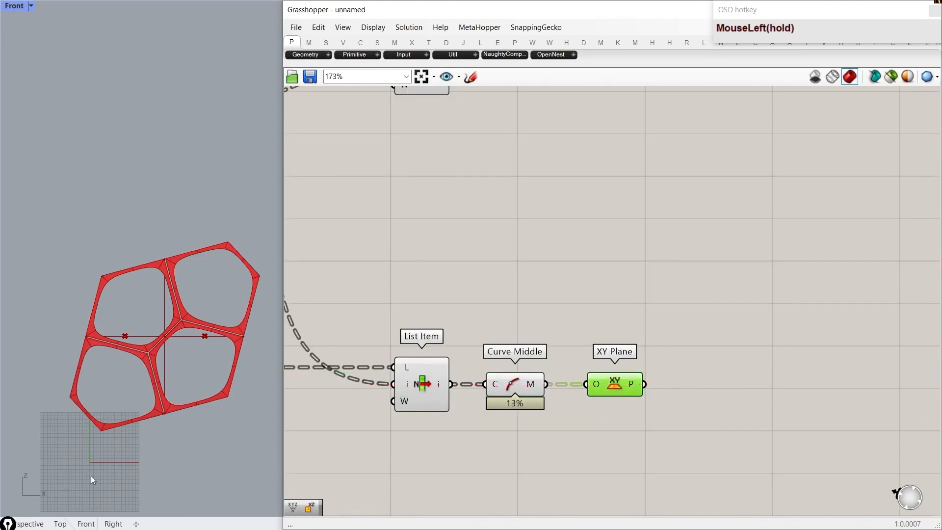
# Step: Show the planes in the Perspective view and set the preview plane size to 20
pyautogui.click(38, 525)
pyautogui.scroll(-2, 122, 361)
pyautogui.moveTo(122, 361); pyautogui.dragTo(162, 348, button='right')
pyautogui.scroll(12, 146, 339)
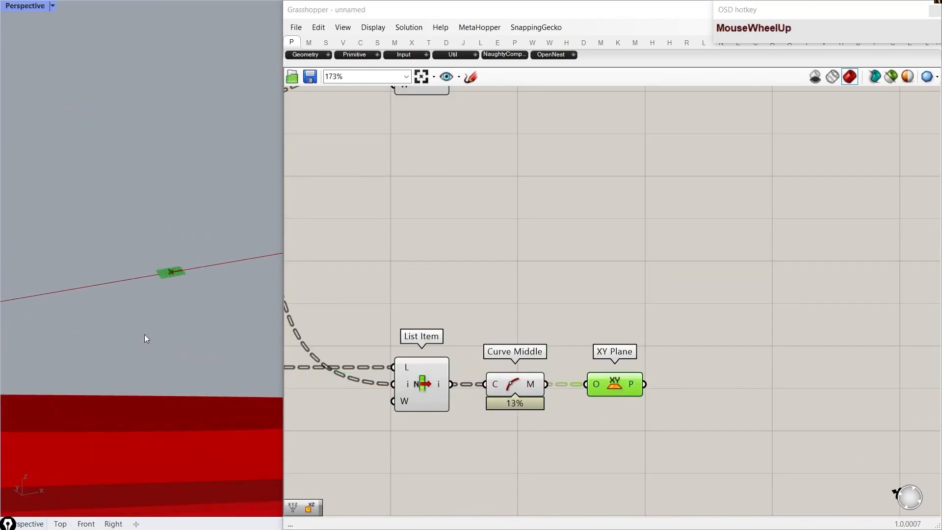
pyautogui.click(388, 30)
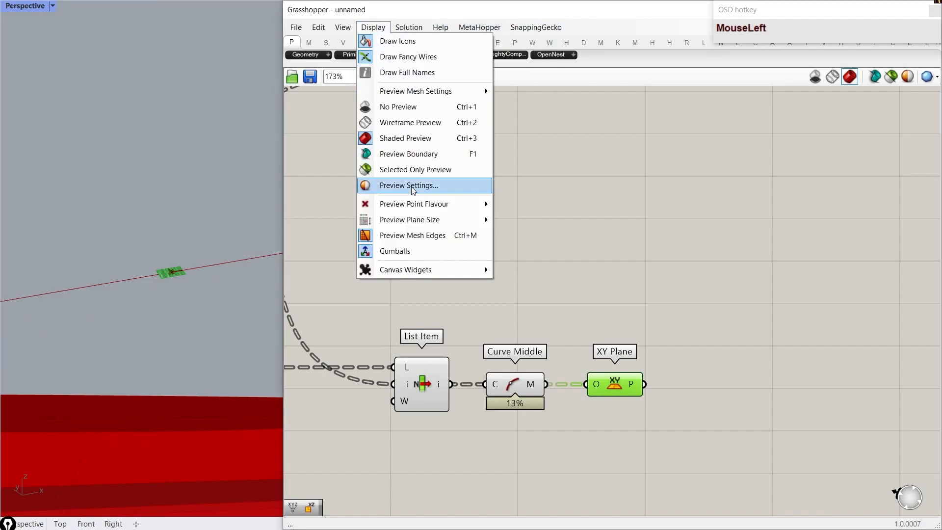
pyautogui.moveTo(441, 219)
pyautogui.write('20')
pyautogui.press('Return')
pyautogui.click(697, 286)
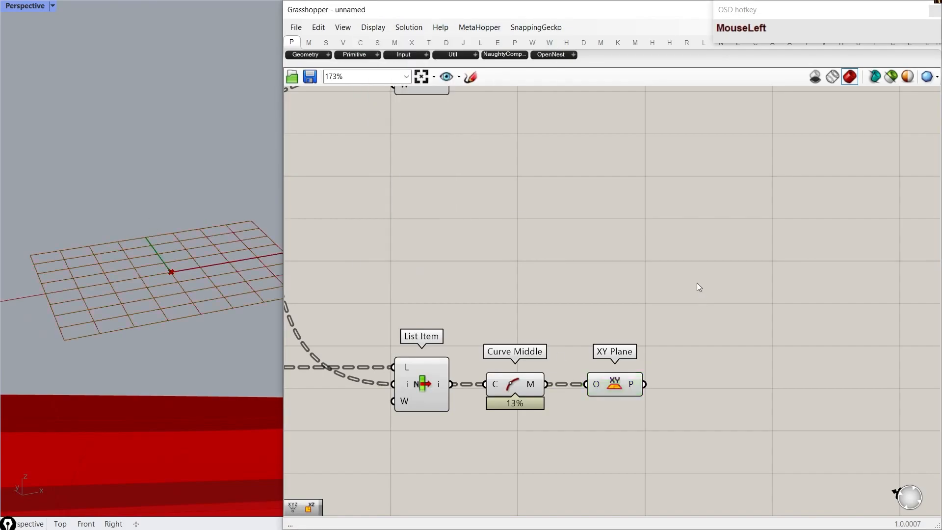
# Step: Move the ungrouped Curve parameter further down below the curve group
pyautogui.scroll(-14, 162, 297)
pyautogui.scroll(2, 184, 299)
pyautogui.moveTo(183, 299); pyautogui.dragTo(164, 287, button='right')
pyautogui.scroll(-5, 724, 308)
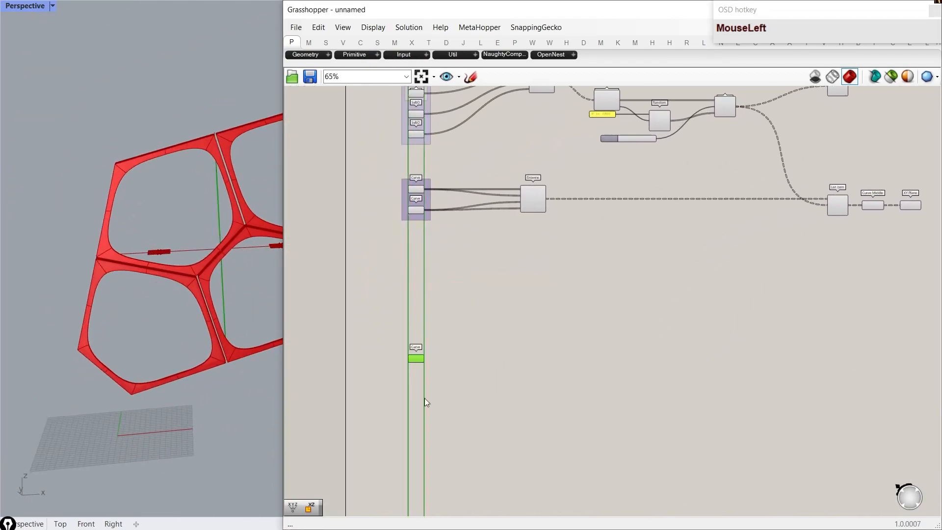
pyautogui.moveTo(416, 381); pyautogui.dragTo(412, 402)
pyautogui.scroll(5, 413, 398)
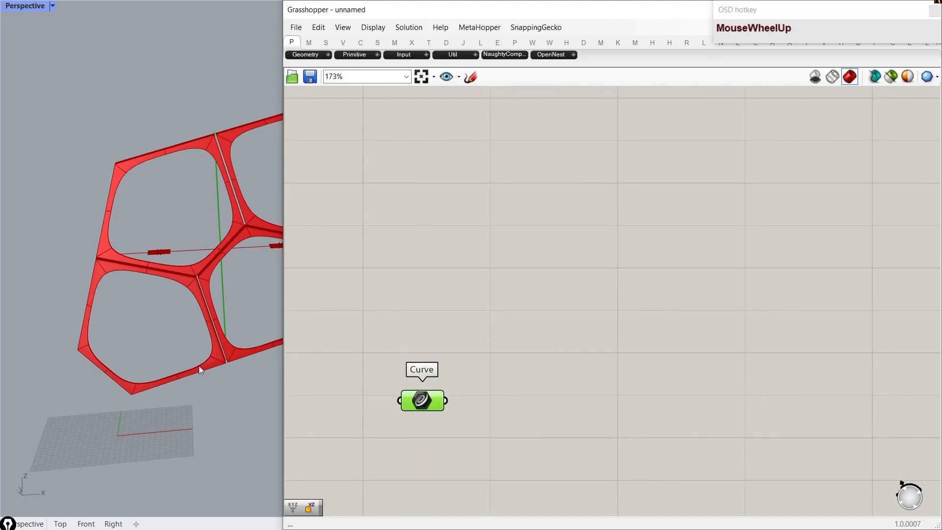
# Step: Switch to Rhino, widen its viewport, leave the full-screen display and change to the Top view
pyautogui.scroll(-3, 217, 366)
pyautogui.moveTo(282, 209); pyautogui.dragTo(710, 209)
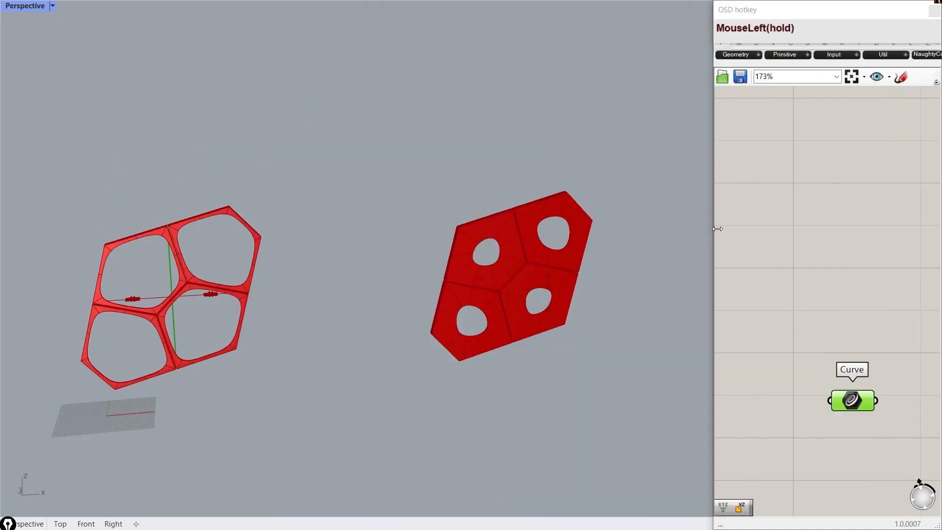
pyautogui.scroll(-3, 336, 264)
pyautogui.moveTo(336, 265); pyautogui.dragTo(282, 334, button='right')
pyautogui.press('Escape')
pyautogui.click(95, 495)
pyautogui.scroll(-3, 231, 378)
pyautogui.scroll(-3, 231, 410)
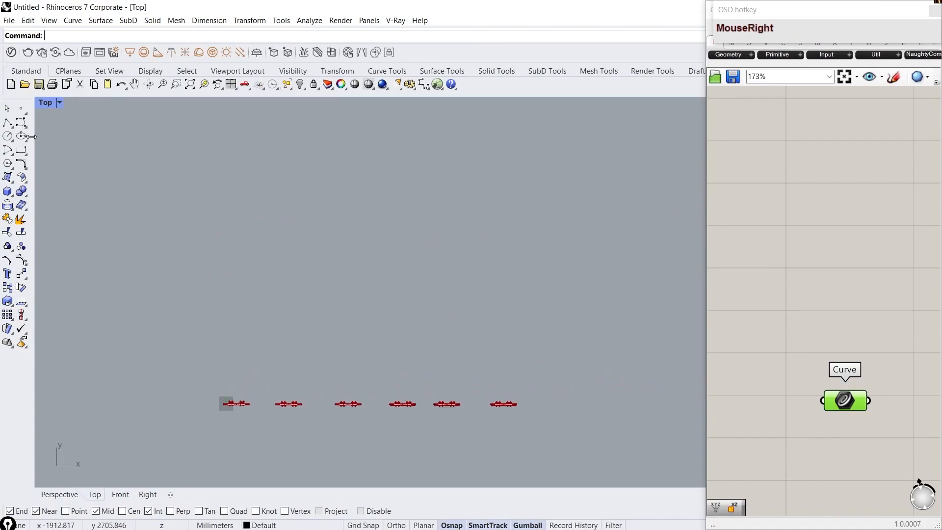
pyautogui.click(204, 168)
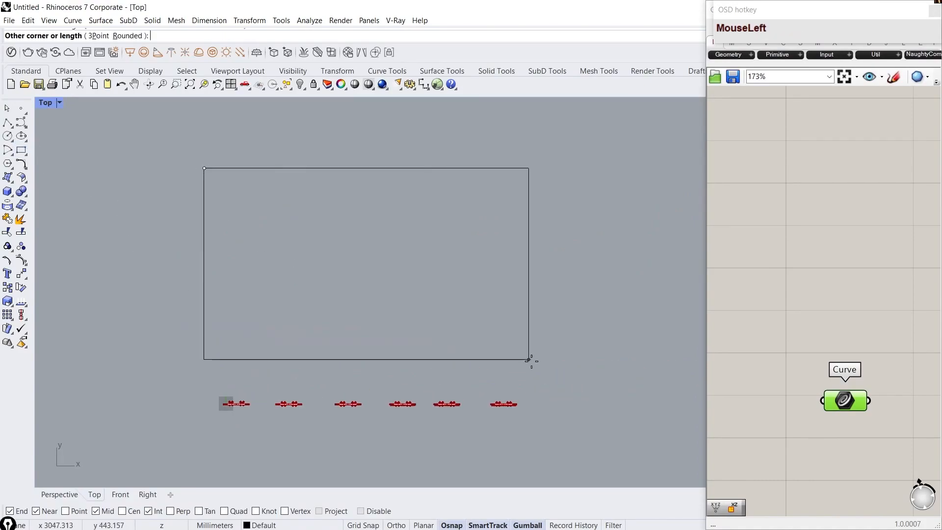
pyautogui.press('Escape')
pyautogui.scroll(-3, 510, 383)
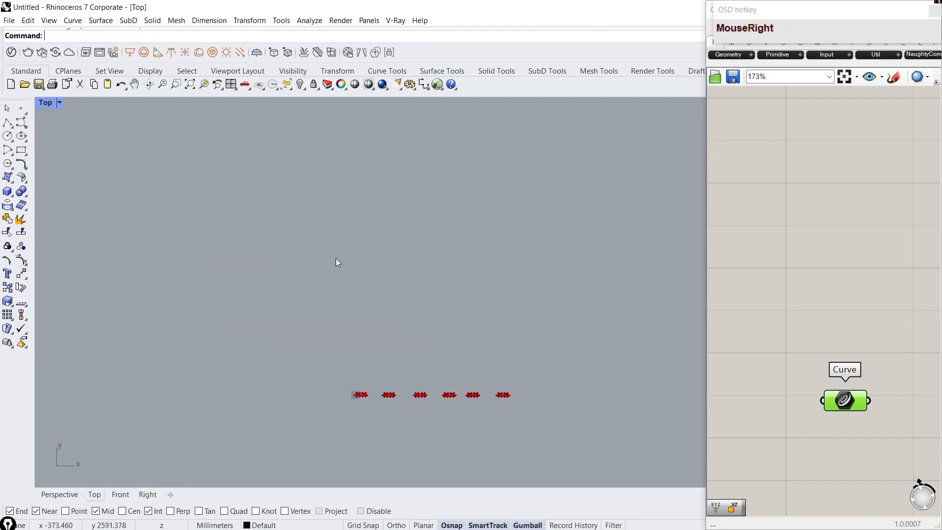
# Step: Draw a large rectangle above the row of modules in the Top view and delete its upper and right edges
pyautogui.click(325, 200)
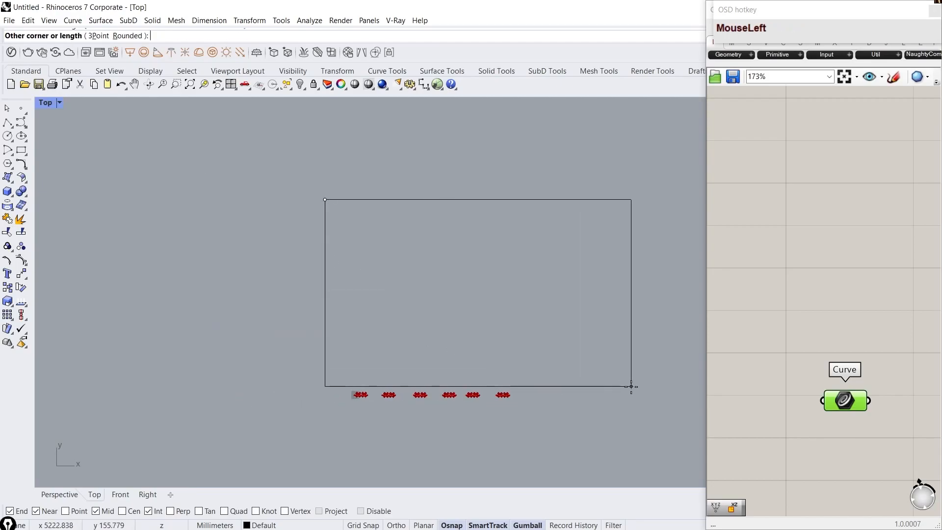
pyautogui.rightClick(638, 385)
pyautogui.moveTo(639, 385); pyautogui.dragTo(601, 380, button='right')
pyautogui.rightClick(564, 350)
pyautogui.moveTo(563, 349); pyautogui.dragTo(514, 343, button='right')
pyautogui.scroll(4, 407, 254)
pyautogui.moveTo(406, 254); pyautogui.dragTo(389, 251, button='right')
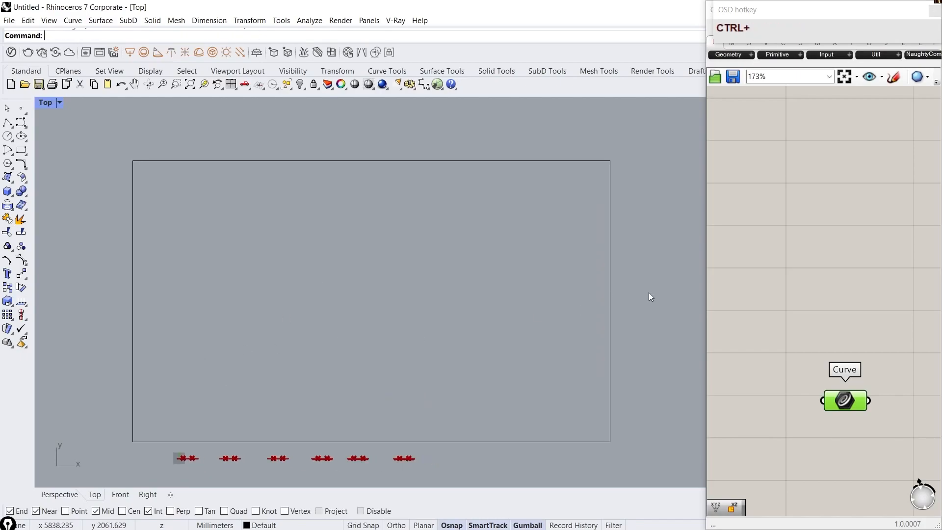
pyautogui.press('Delete')
# Step: Try to fillet the corner where the remaining left and lower edges meet with a radius of 200 mm, and undo it
pyautogui.click(134, 400)
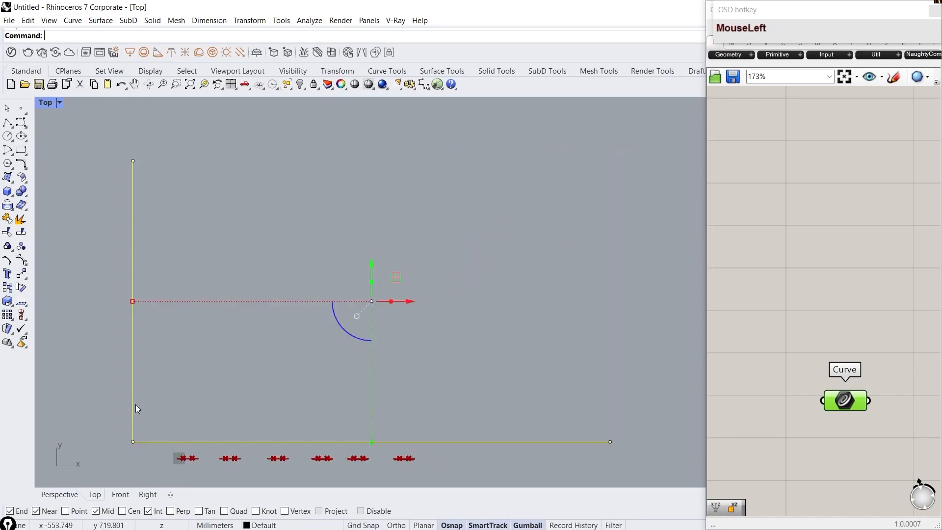
pyautogui.moveTo(140, 445); pyautogui.dragTo(166, 396, button='right')
pyautogui.scroll(4, 166, 396)
pyautogui.scroll(4, 165, 396)
pyautogui.write('Fil')
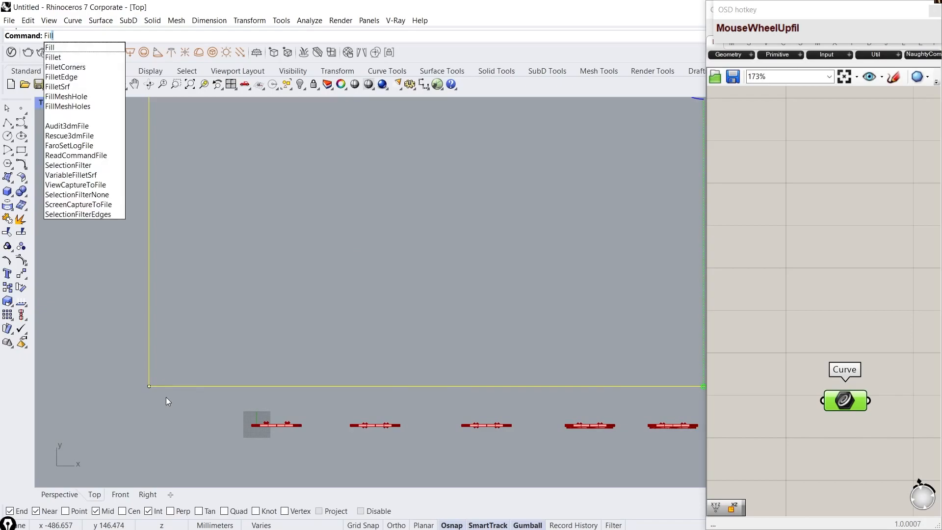
pyautogui.write('let')
pyautogui.press('Return')
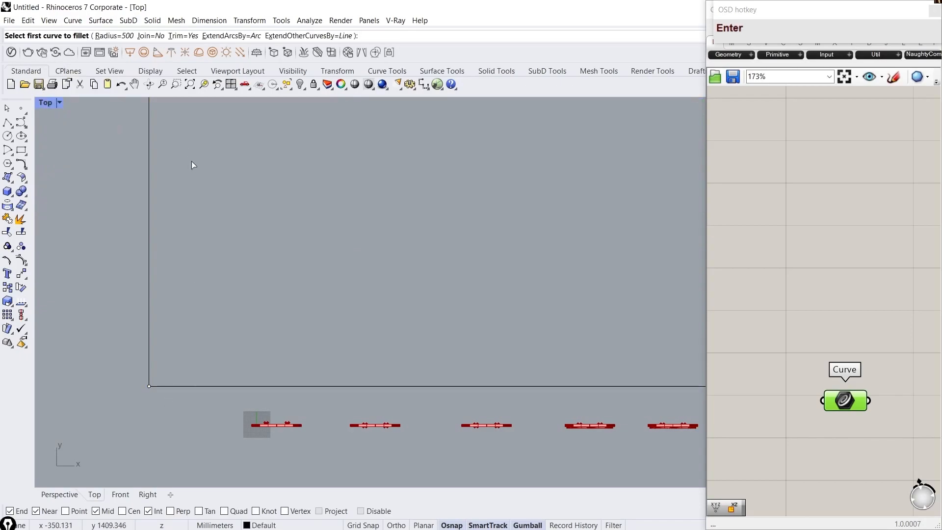
pyautogui.click(116, 36)
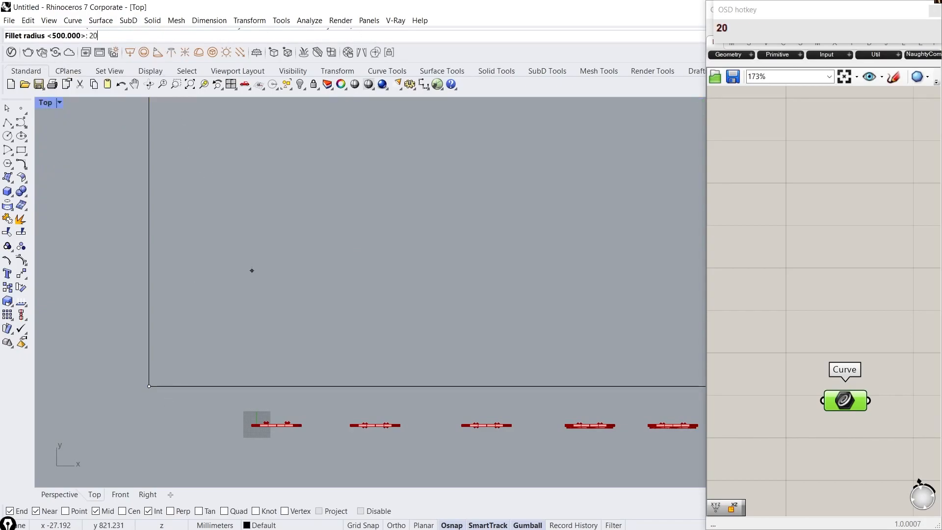
pyautogui.click(148, 294)
pyautogui.click(169, 387)
pyautogui.hotkey('ctrl', 'z')
# Step: Fillet the corner between the remaining left and lower rectangle edges with a radius of 1000 mm
pyautogui.rightClick(228, 322)
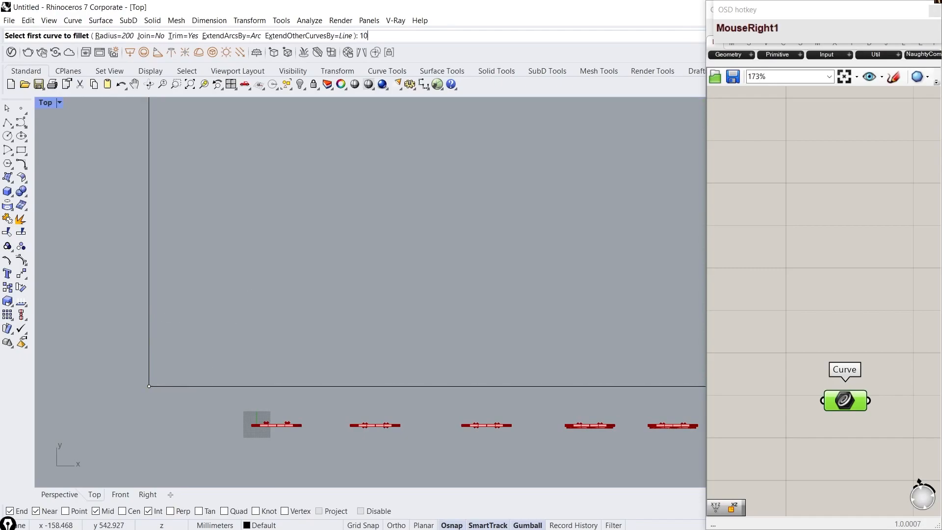
pyautogui.write('1000')
pyautogui.press('Return')
pyautogui.click(150, 329)
pyautogui.click(194, 387)
pyautogui.scroll(-8, 193, 390)
pyautogui.scroll(2, 197, 393)
pyautogui.scroll(4, 198, 393)
pyautogui.rightClick(235, 342)
pyautogui.scroll(-2, 235, 342)
pyautogui.press('Escape')
pyautogui.press('Escape')
pyautogui.scroll(-2, 235, 342)
pyautogui.scroll(-4, 235, 342)
# Step: Select the filleted guide curve in the Perspective view, then switch to Grasshopper and widen its window
pyautogui.click(75, 491)
pyautogui.moveTo(206, 338); pyautogui.dragTo(234, 360, button='right')
pyautogui.scroll(-1, 367, 313)
pyautogui.click(234, 360)
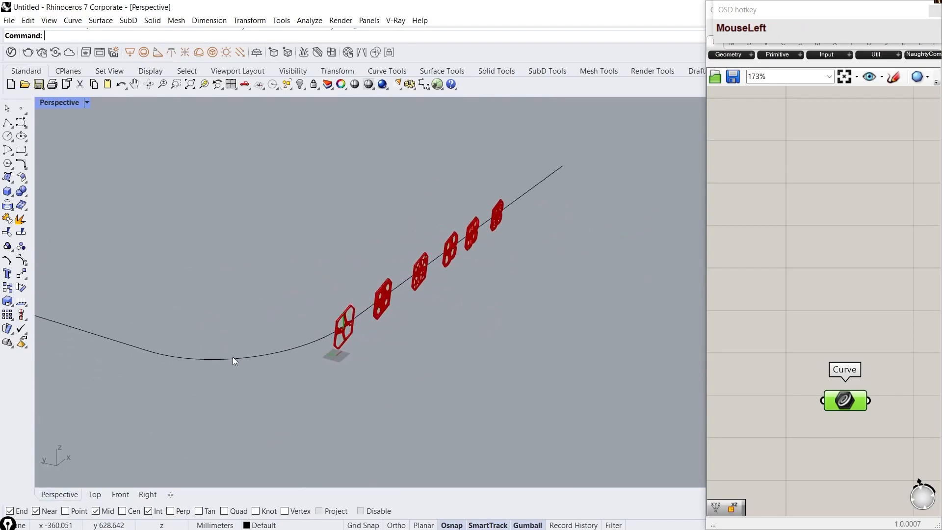
pyautogui.moveTo(705, 250); pyautogui.dragTo(362, 250)
pyautogui.scroll(-4, 483, 251)
pyautogui.scroll(1, 501, 318)
pyautogui.scroll(-2, 501, 318)
pyautogui.moveTo(499, 329); pyautogui.dragTo(489, 337, button='right')
pyautogui.scroll(4, 456, 326)
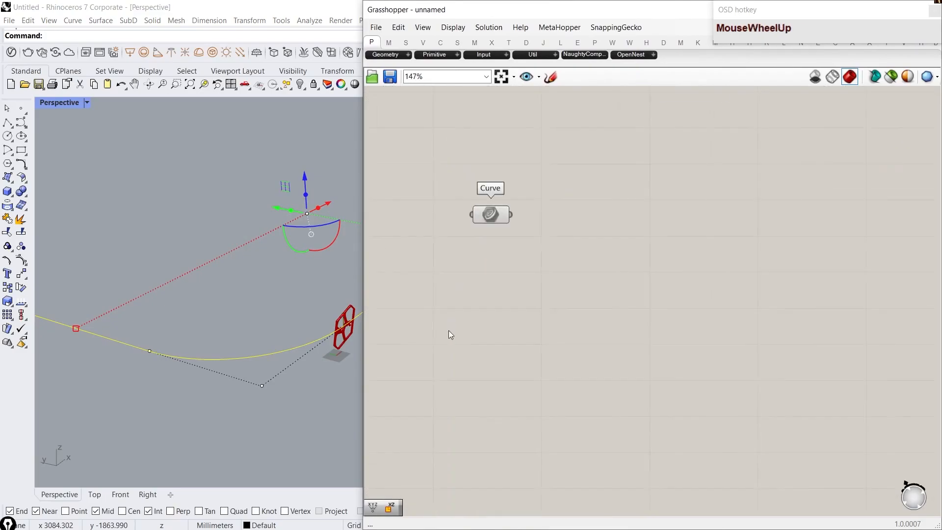
# Step: Add a second Curve parameter below the ungrouped one and reference the filleted guide curve in it
pyautogui.doubleClick(488, 327)
pyautogui.write('crv')
pyautogui.click(488, 316)
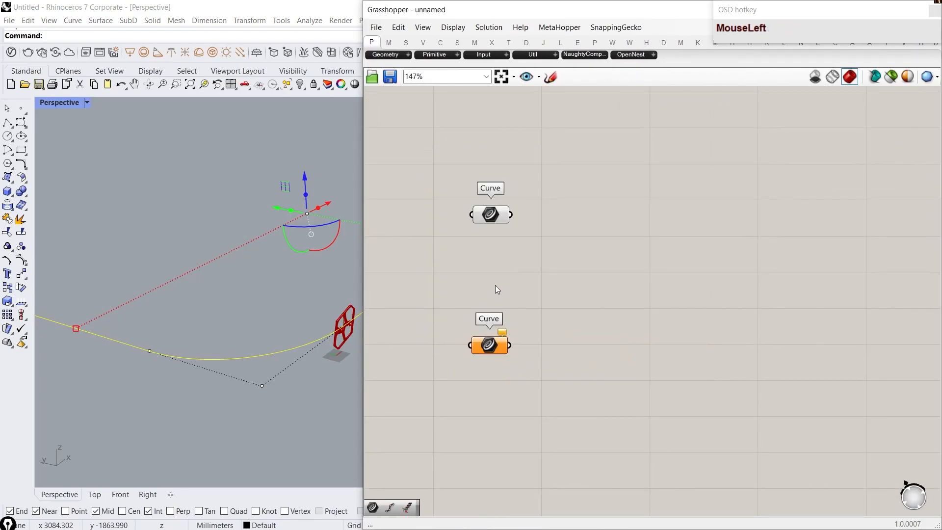
pyautogui.moveTo(277, 402); pyautogui.dragTo(234, 340)
pyautogui.rightClick(491, 345)
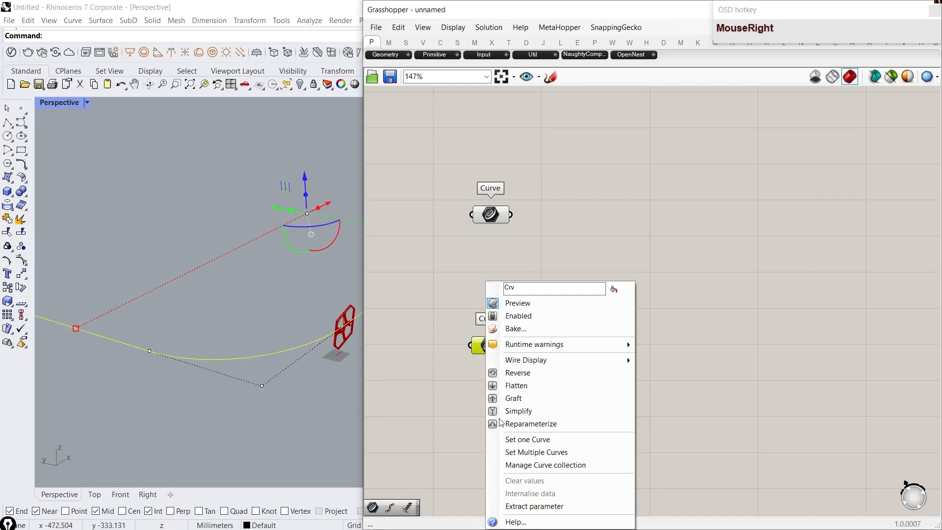
pyautogui.click(535, 451)
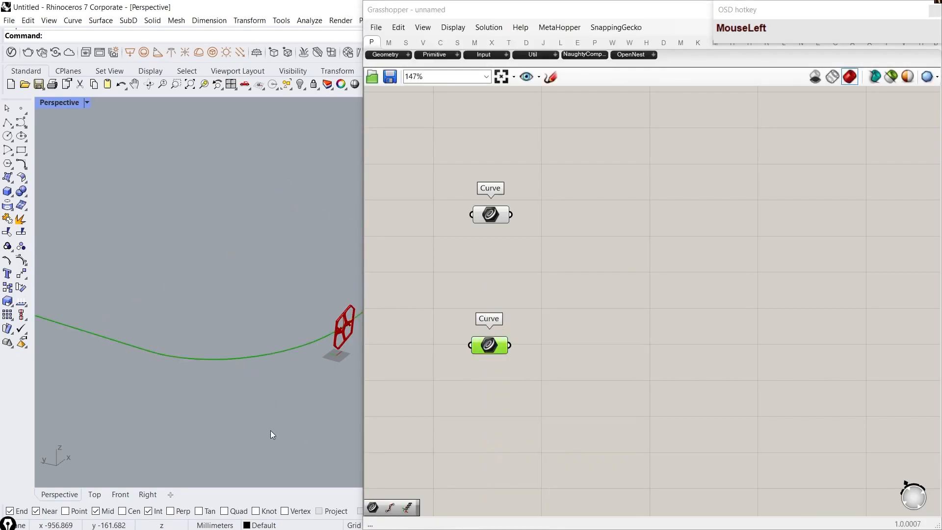
pyautogui.press('Return')
pyautogui.scroll(-2, 187, 424)
pyautogui.moveTo(186, 424); pyautogui.dragTo(208, 405, button='right')
pyautogui.scroll(4, 273, 362)
pyautogui.scroll(-5, 529, 292)
pyautogui.scroll(4, 529, 293)
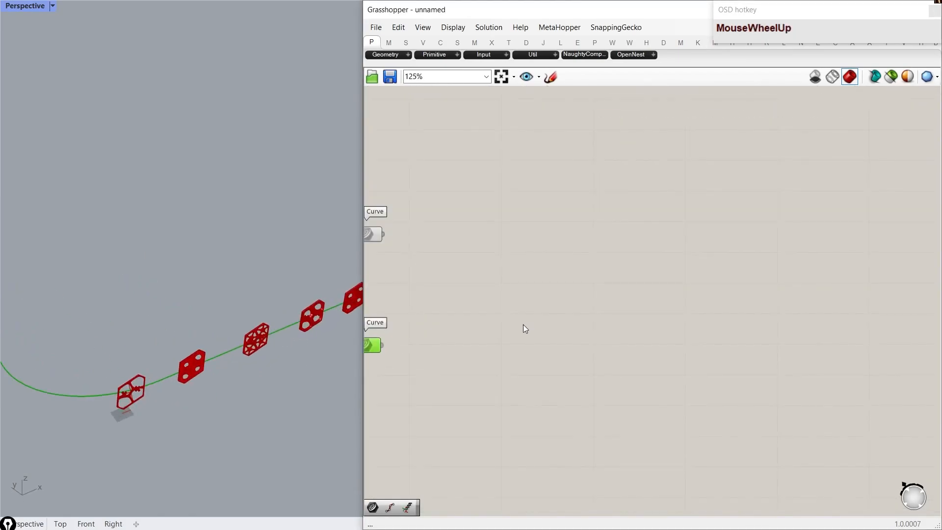
pyautogui.moveTo(522, 326); pyautogui.dragTo(574, 311, button='right')
pyautogui.doubleClick(574, 309)
pyautogui.write('divide cu')
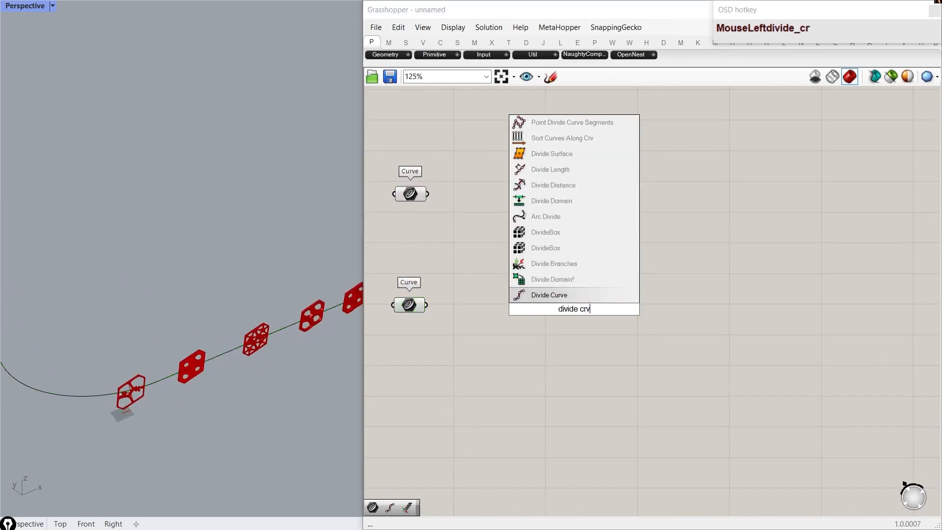
pyautogui.press('Return')
pyautogui.moveTo(579, 308); pyautogui.dragTo(649, 310)
pyautogui.scroll(-2, 647, 308)
pyautogui.press('Delete')
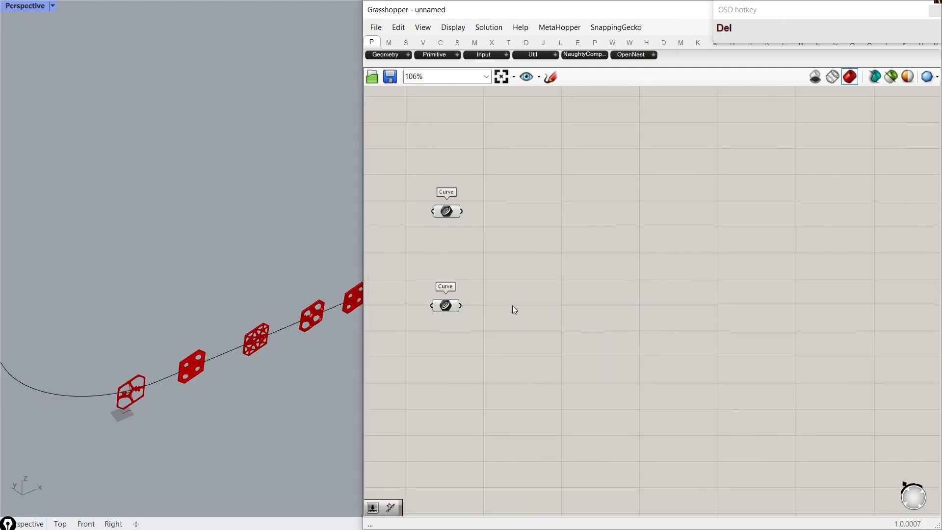
# Step: Add a Divide Length component and connect the guide curve parameter to its curve input
pyautogui.scroll(1, 514, 309)
pyautogui.doubleClick(549, 314)
pyautogui.write('divide length')
pyautogui.press('Return')
pyautogui.moveTo(441, 305); pyautogui.dragTo(759, 316)
# Step: Add a List Item fed by the first grouped Curve parameter and wire its output to Divide Length's length input
pyautogui.scroll(-3, 719, 335)
pyautogui.moveTo(612, 128); pyautogui.dragTo(607, 296, button='right')
pyautogui.doubleClick(607, 295)
pyautogui.write('list item')
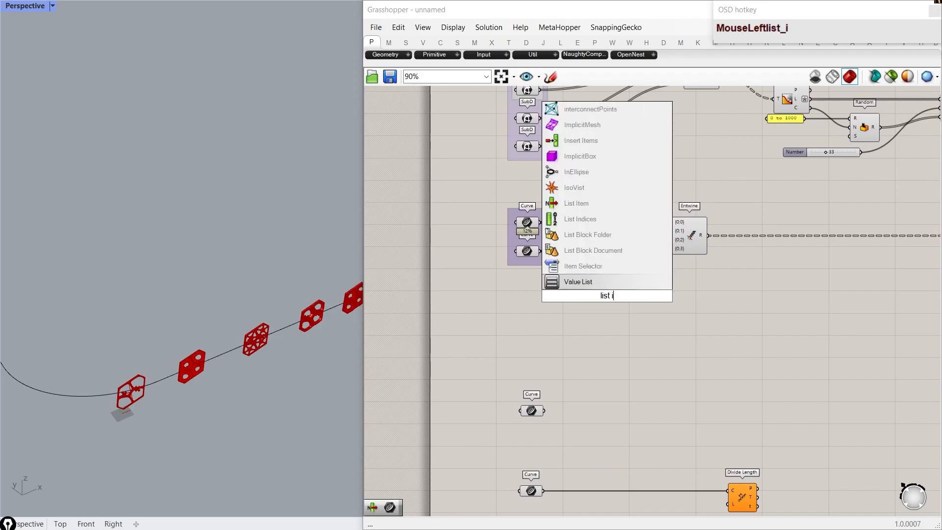
pyautogui.press('Return')
pyautogui.moveTo(539, 222); pyautogui.dragTo(592, 287)
pyautogui.moveTo(626, 300); pyautogui.dragTo(597, 221, button='right')
pyautogui.moveTo(711, 426); pyautogui.dragTo(711, 425)
# Step: Add a PolyLine component and connect Divide Length's points to its vertices input
pyautogui.moveTo(765, 410); pyautogui.dragTo(585, 347, button='right')
pyautogui.scroll(2, 585, 347)
pyautogui.doubleClick(612, 347)
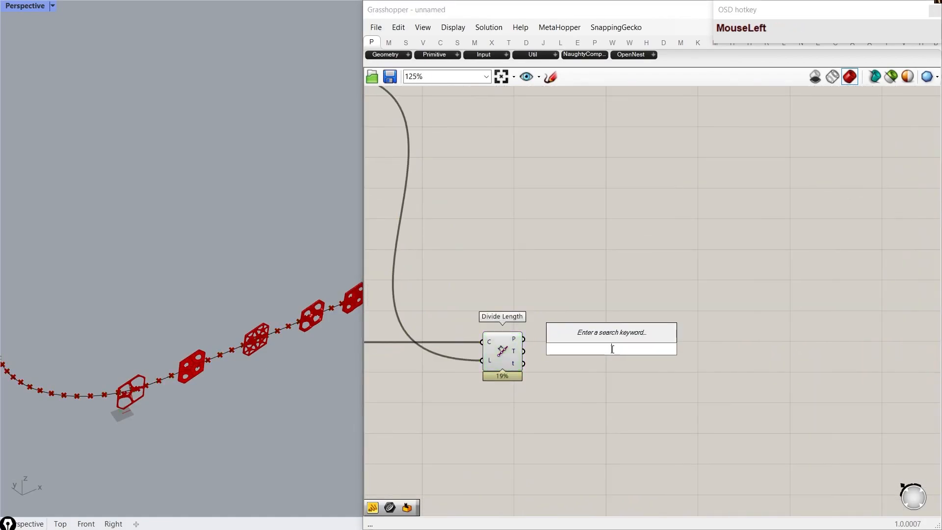
pyautogui.press('BackSpace')
pyautogui.write('polyline')
pyautogui.press('Return')
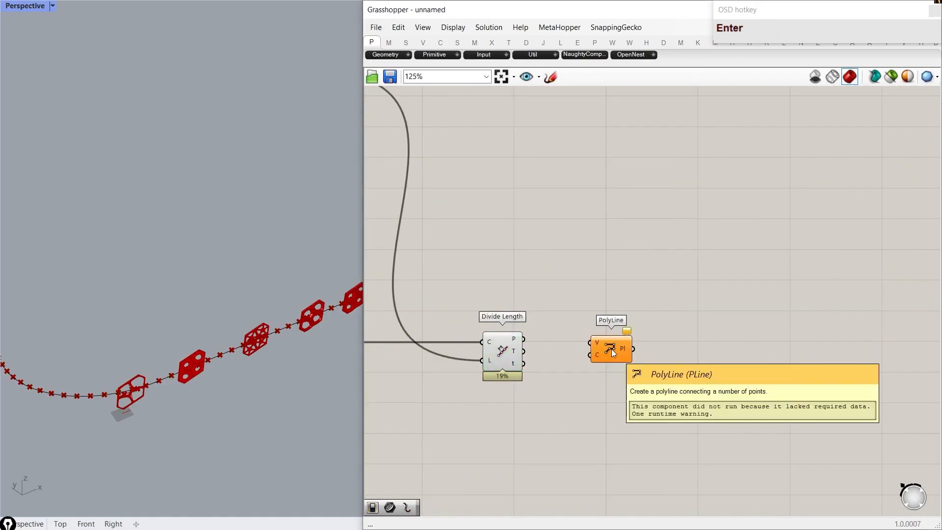
pyautogui.moveTo(587, 346); pyautogui.dragTo(587, 347)
# Step: Add an Explode component after PolyLine and connect the polyline to its curve input
pyautogui.moveTo(646, 345); pyautogui.dragTo(608, 347, button='right')
pyautogui.doubleClick(608, 347)
pyautogui.write('explode')
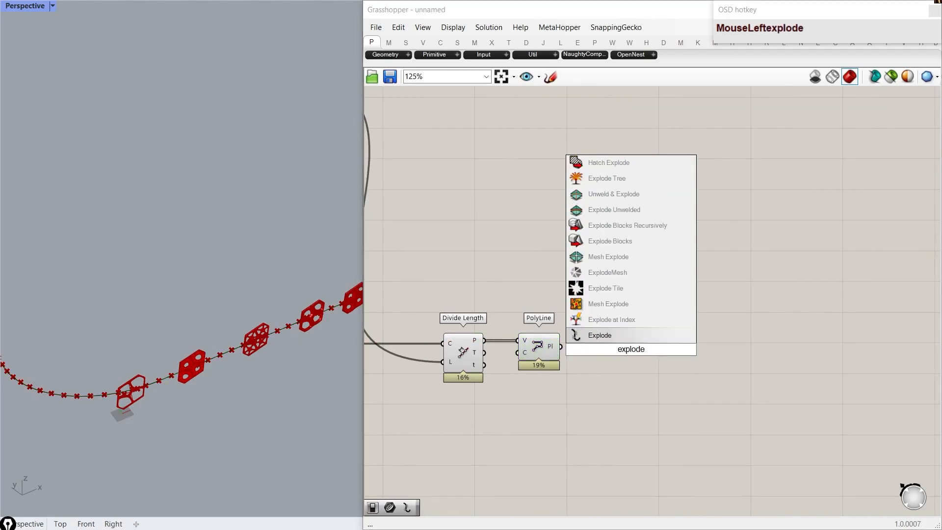
pyautogui.press('Return')
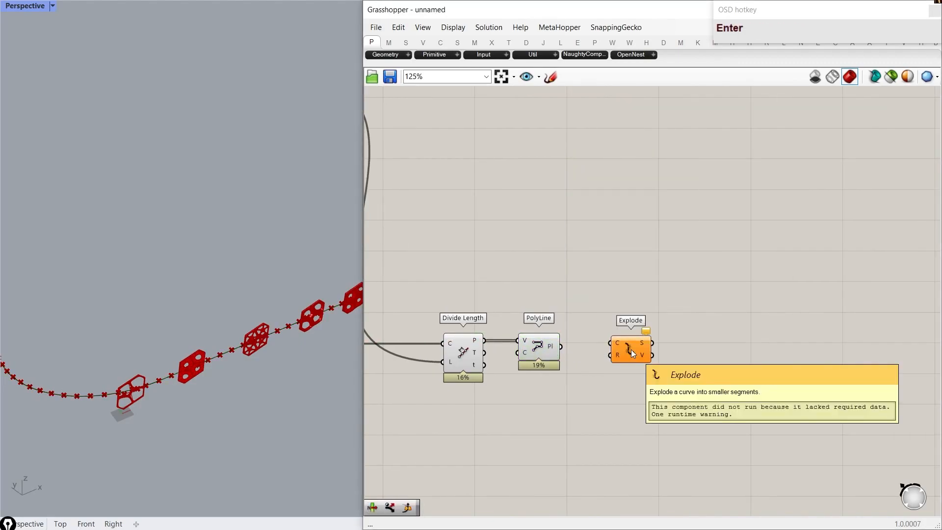
pyautogui.moveTo(607, 345); pyautogui.dragTo(610, 342)
# Step: Add a Horizontal Frame component, connect Explode's segments to its curve input and reparameterize that input
pyautogui.moveTo(811, 330); pyautogui.dragTo(794, 330, button='right')
pyautogui.scroll(2, 794, 331)
pyautogui.doubleClick(626, 348)
pyautogui.write('horizo')
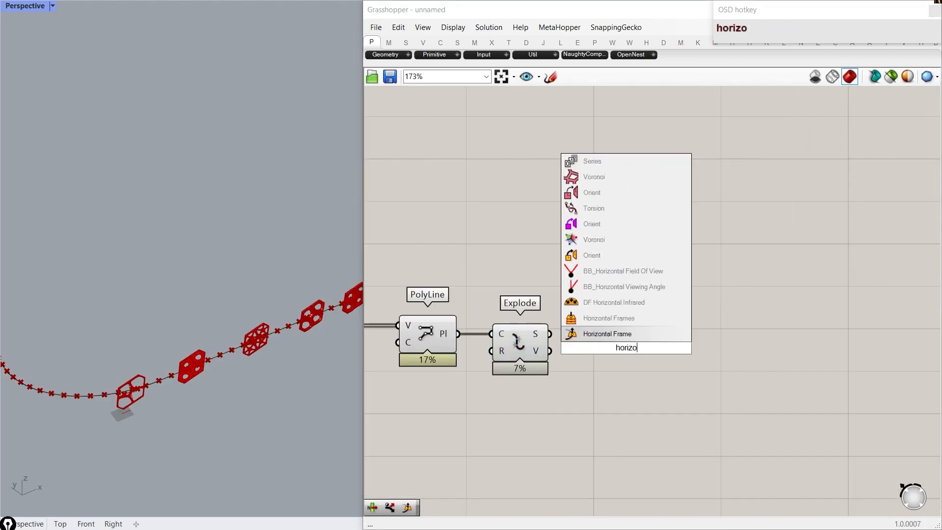
pyautogui.write('tal frame')
pyautogui.press('Up')
pyautogui.press('Up')
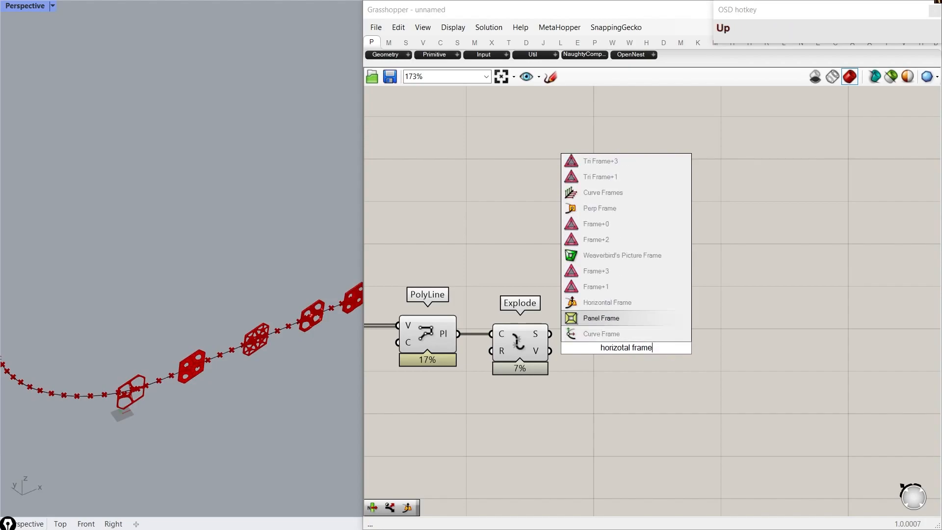
pyautogui.press('Return')
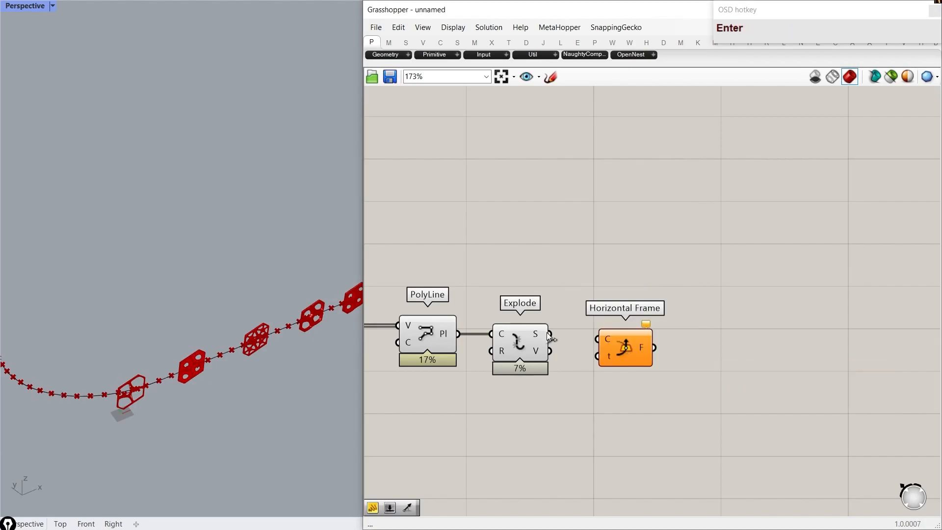
pyautogui.moveTo(605, 344); pyautogui.dragTo(734, 338)
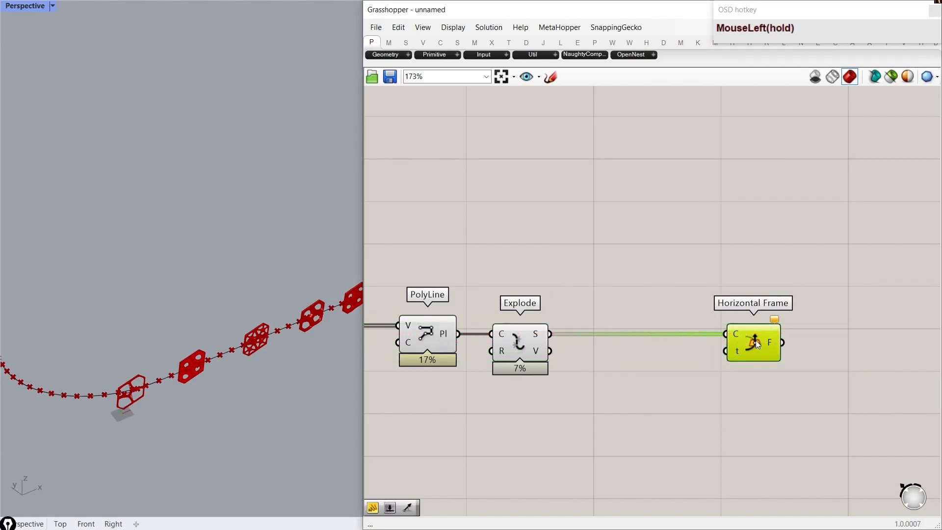
pyautogui.rightClick(736, 335)
pyautogui.click(746, 420)
pyautogui.doubleClick(571, 418)
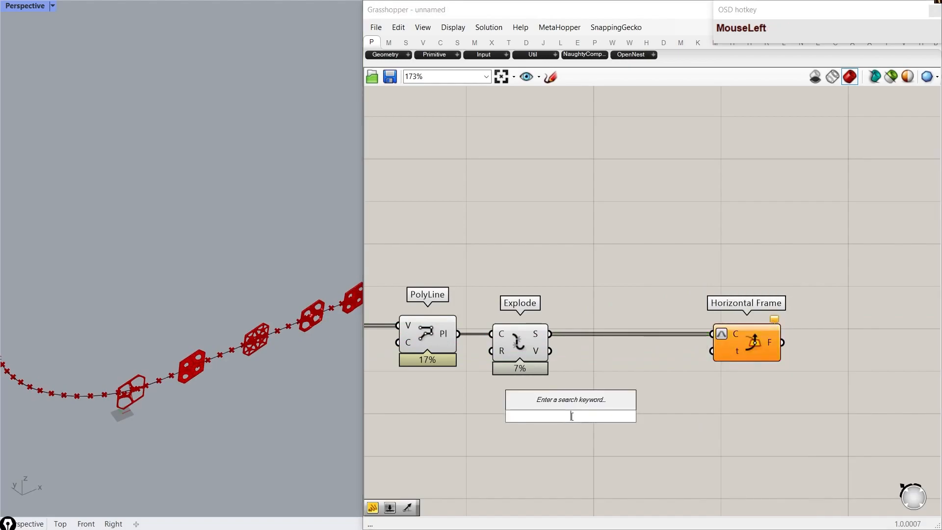
pyautogui.write('0.50')
pyautogui.press('Return')
pyautogui.doubleClick(571, 417)
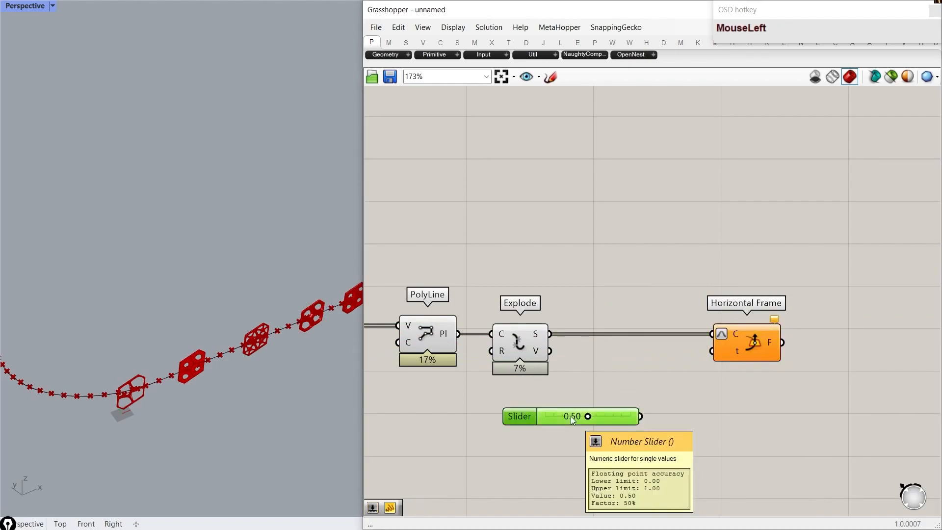
# Step: Add a panel containing 0.50 and connect it to Horizontal Frame's parameter input
pyautogui.doubleClick(572, 420)
pyautogui.write('//0.5')
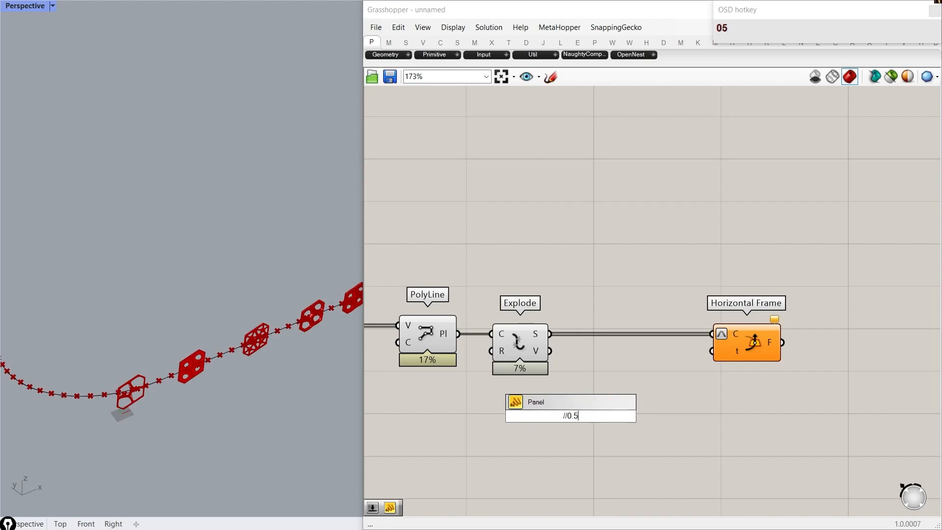
pyautogui.press('Return')
pyautogui.moveTo(602, 420); pyautogui.dragTo(633, 366)
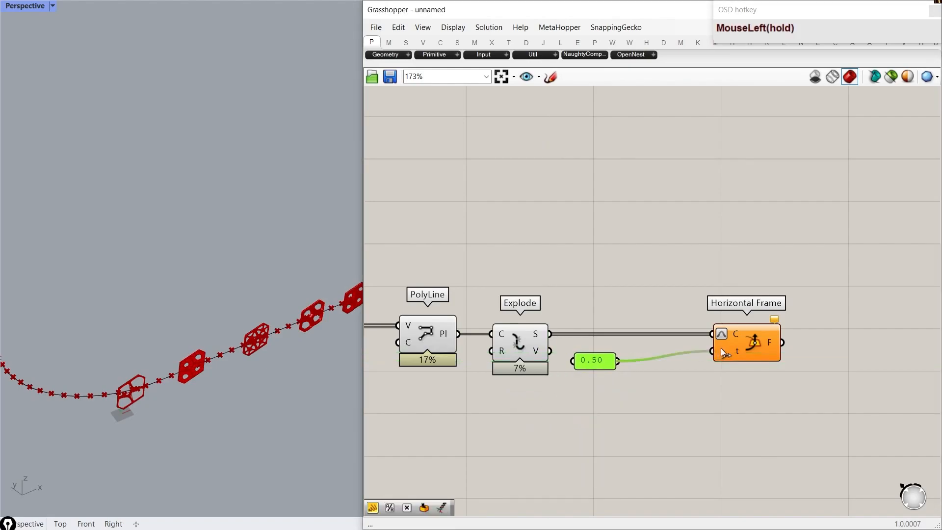
pyautogui.moveTo(723, 352); pyautogui.dragTo(722, 352)
pyautogui.moveTo(604, 363); pyautogui.dragTo(631, 353)
# Step: Highlight the Horizontal Frame output and examine how the planes sit along the guide curve in the Perspective view
pyautogui.click(754, 344)
pyautogui.moveTo(82, 304); pyautogui.dragTo(97, 367, button='right')
pyautogui.scroll(6, 96, 367)
pyautogui.scroll(4, 96, 367)
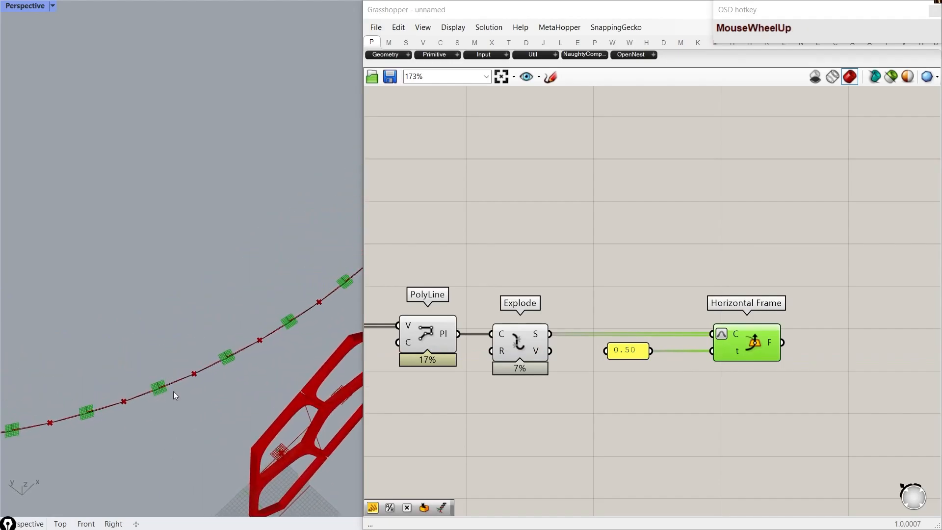
pyautogui.scroll(-10, 149, 411)
pyautogui.moveTo(149, 413); pyautogui.dragTo(140, 397, button='right')
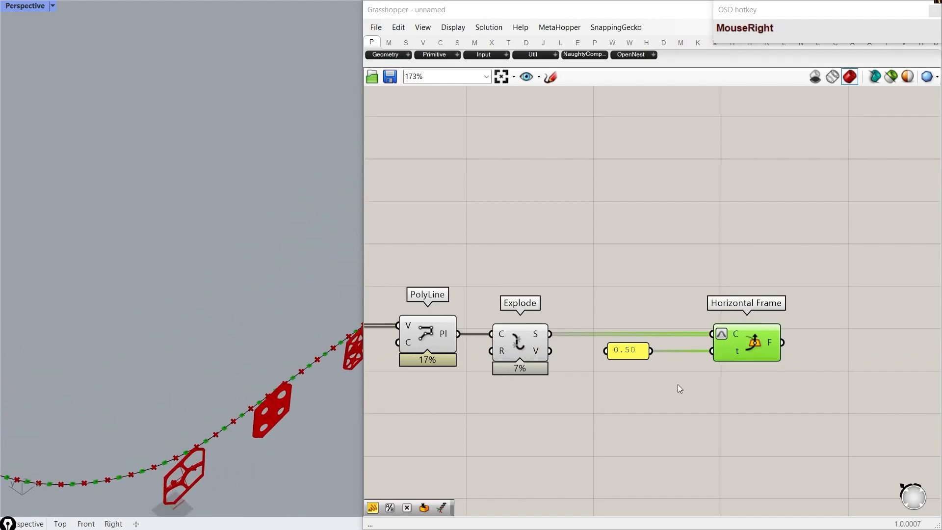
# Step: Place a Linear Array component after Horizontal Frame
pyautogui.scroll(-5, 804, 380)
pyautogui.moveTo(804, 380); pyautogui.dragTo(622, 349, button='right')
pyautogui.scroll(3, 623, 349)
pyautogui.doubleClick(660, 327)
pyautogui.write('ayy')
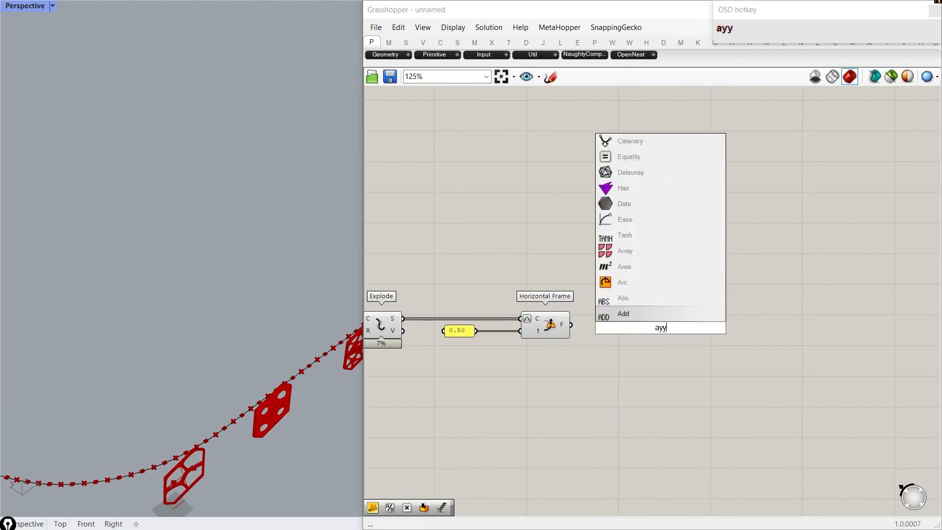
pyautogui.write('ay')
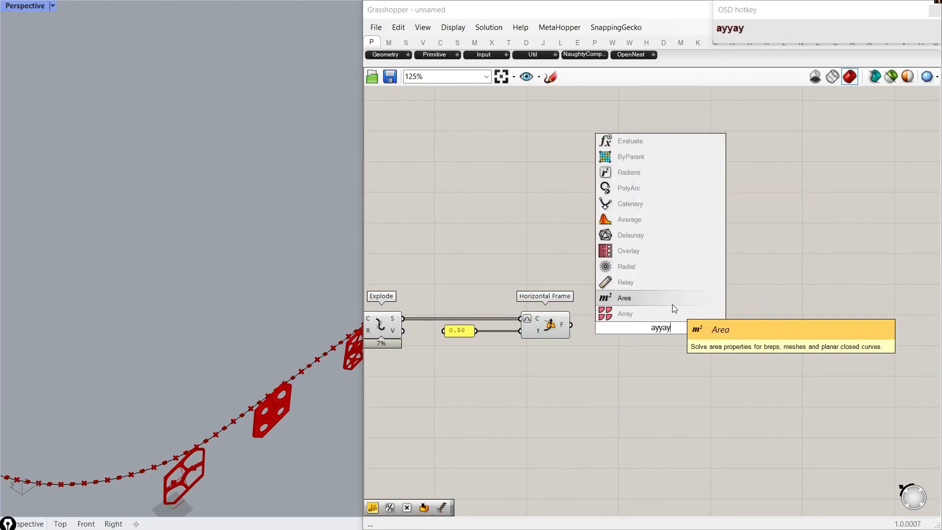
pyautogui.click(674, 329)
pyautogui.write('array')
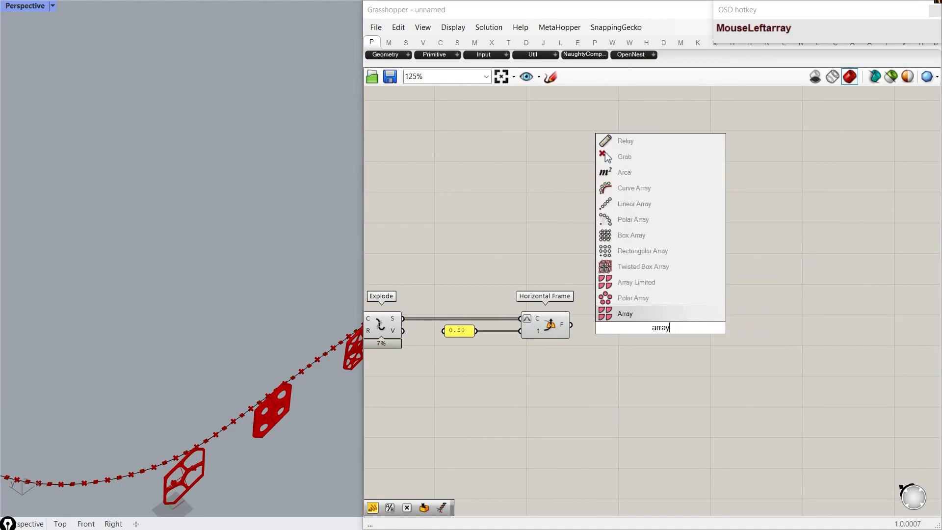
pyautogui.press('Up')
pyautogui.press('Up')
pyautogui.press('Up')
pyautogui.press('Up')
pyautogui.press('Up')
pyautogui.press('Up')
pyautogui.press('Up')
pyautogui.press('Return')
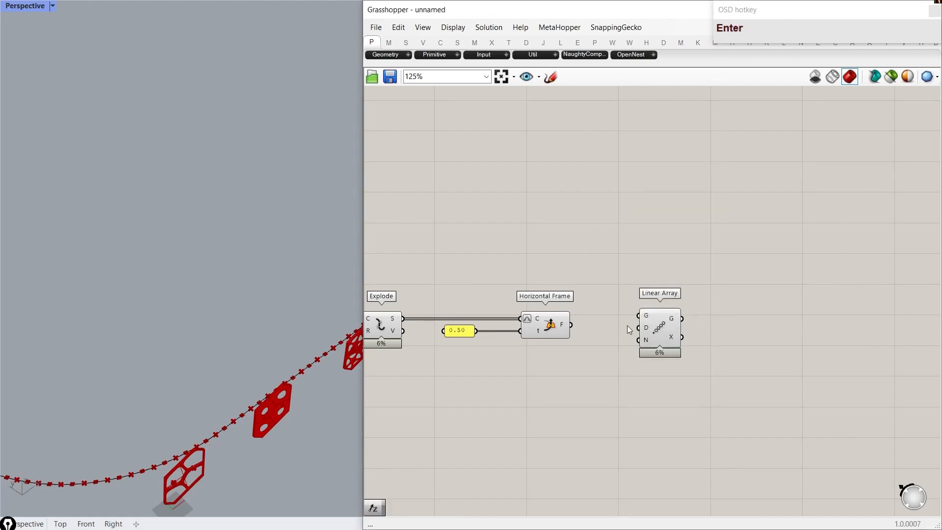
# Step: Connect the horizontal frames to Linear Array's geometry input and move the component further away from Horizontal Frame
pyautogui.scroll(2, 610, 349)
pyautogui.moveTo(556, 315); pyautogui.dragTo(649, 304)
pyautogui.moveTo(677, 321); pyautogui.dragTo(807, 334)
# Step: Add a Unit Z vector and connect it to Linear Array's direction input
pyautogui.scroll(-1, 782, 343)
pyautogui.doubleClick(666, 368)
pyautogui.write('z')
pyautogui.click(642, 357)
pyautogui.moveTo(670, 367); pyautogui.dragTo(692, 331)
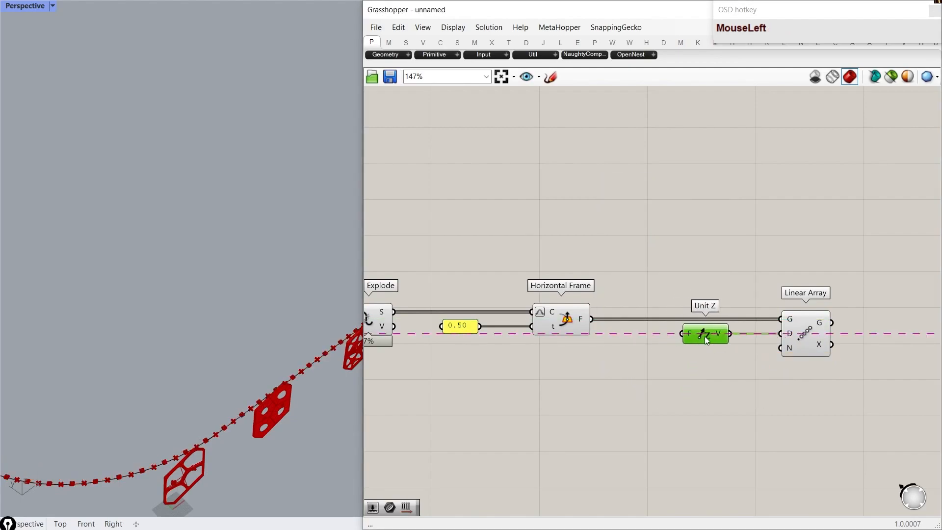
# Step: Add a number slider set to 12 and connect it to Linear Array's count input
pyautogui.doubleClick(633, 383)
pyautogui.write('12')
pyautogui.press('Return')
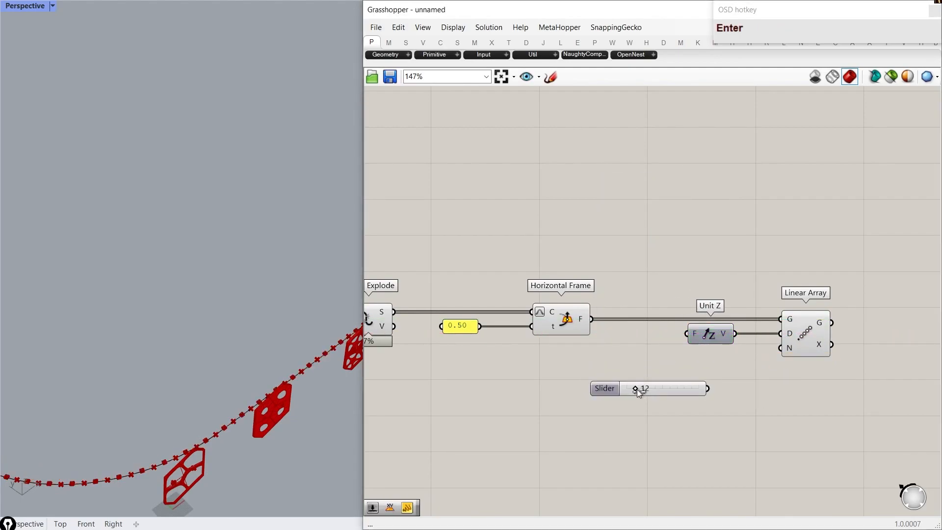
pyautogui.moveTo(627, 399); pyautogui.dragTo(633, 398)
pyautogui.moveTo(690, 389); pyautogui.dragTo(718, 388)
pyautogui.scroll(-5, 723, 387)
pyautogui.moveTo(439, 304); pyautogui.dragTo(563, 302, button='right')
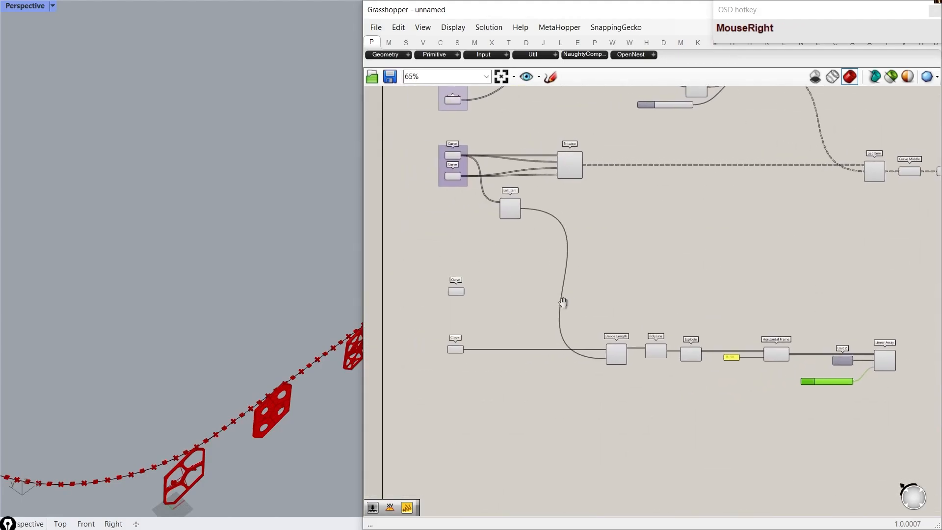
# Step: Turn on the preview of the unconnected Curve parameter and zoom the viewport to it, inspecting it beside the module
pyautogui.scroll(4, 452, 297)
pyautogui.click(429, 287)
pyautogui.middleClick(430, 286)
pyautogui.click(452, 262)
pyautogui.scroll(1, 405, 308)
pyautogui.middleClick(440, 287)
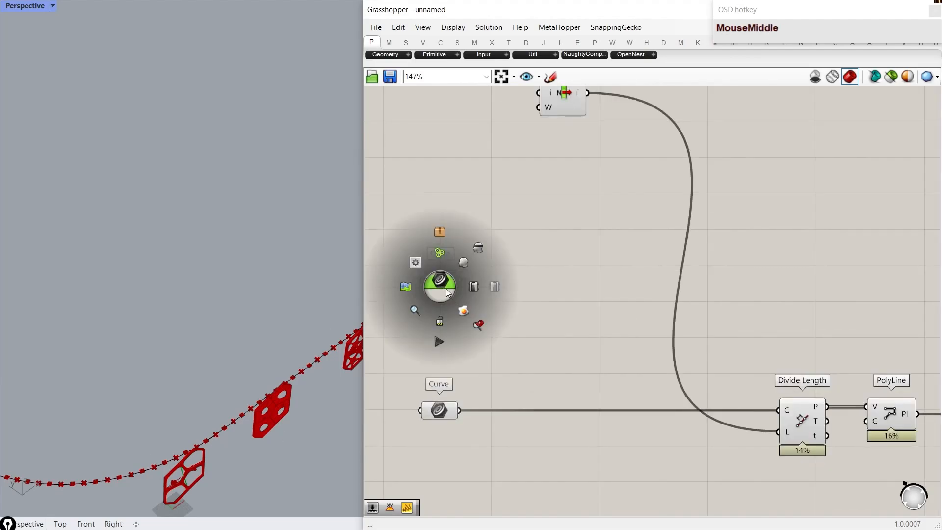
pyautogui.click(478, 322)
pyautogui.scroll(1, 295, 341)
pyautogui.scroll(-3, 220, 330)
pyautogui.moveTo(294, 340); pyautogui.dragTo(214, 229, button='right')
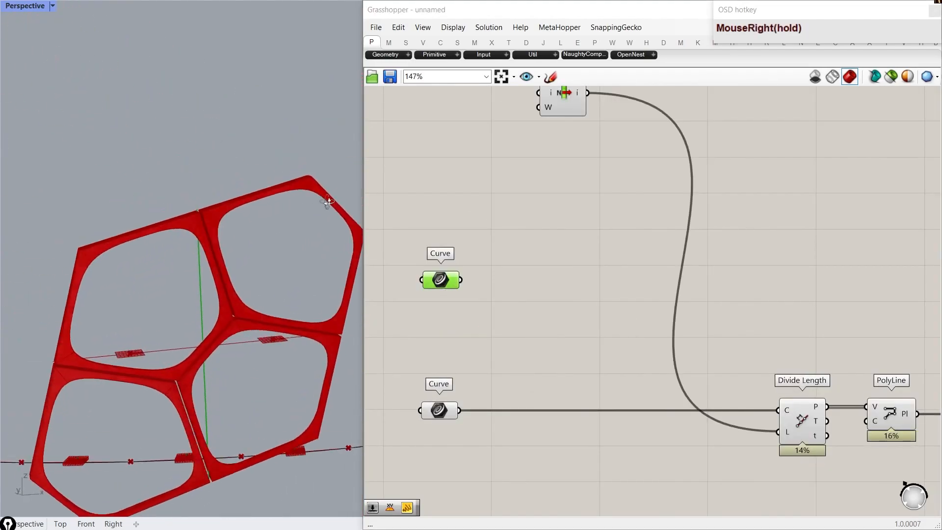
pyautogui.scroll(2, 214, 230)
# Step: Add a curve Length component and connect the unconnected Curve parameter to its input
pyautogui.doubleClick(539, 297)
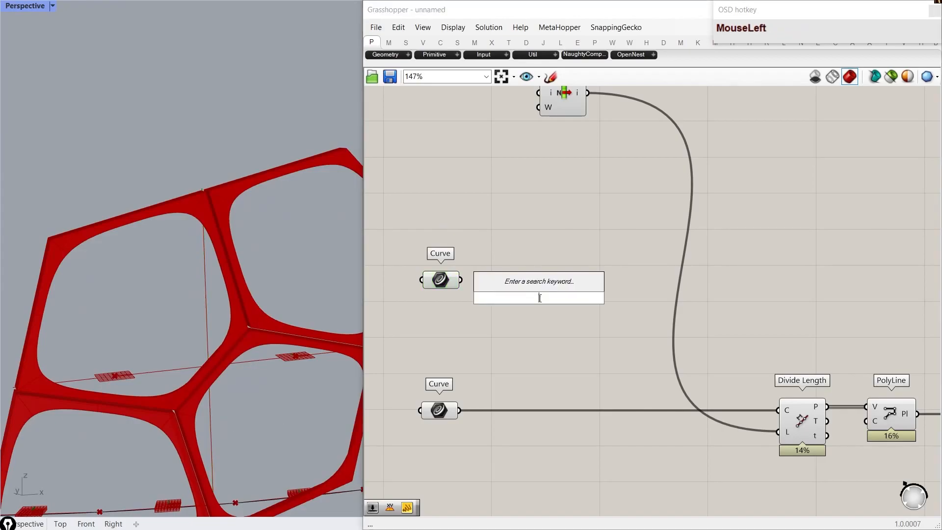
pyautogui.write('length')
pyautogui.press('Return')
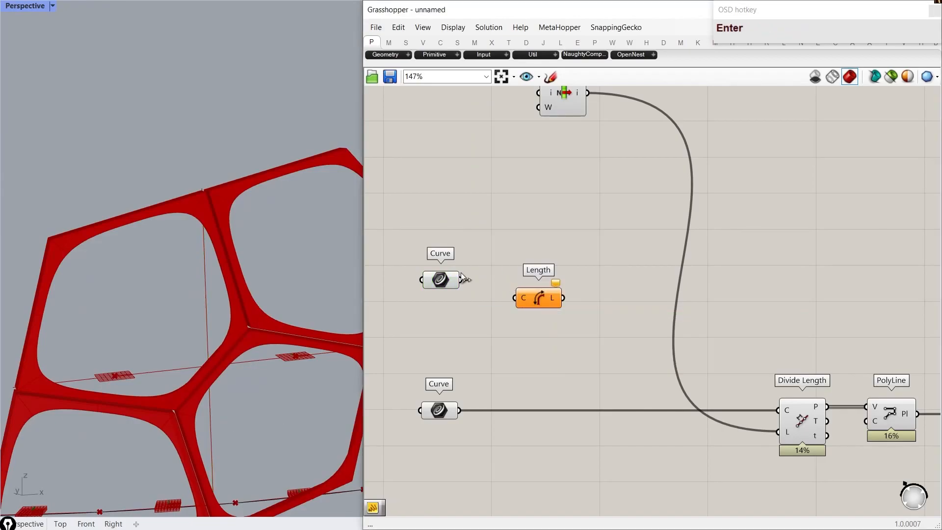
pyautogui.moveTo(518, 296); pyautogui.dragTo(542, 284)
# Step: Connect the Length output to Unit Z's factor input to set the vertical array spacing, and inspect the array
pyautogui.scroll(-4, 801, 300)
pyautogui.moveTo(591, 393); pyautogui.dragTo(633, 407)
pyautogui.scroll(6, 799, 358)
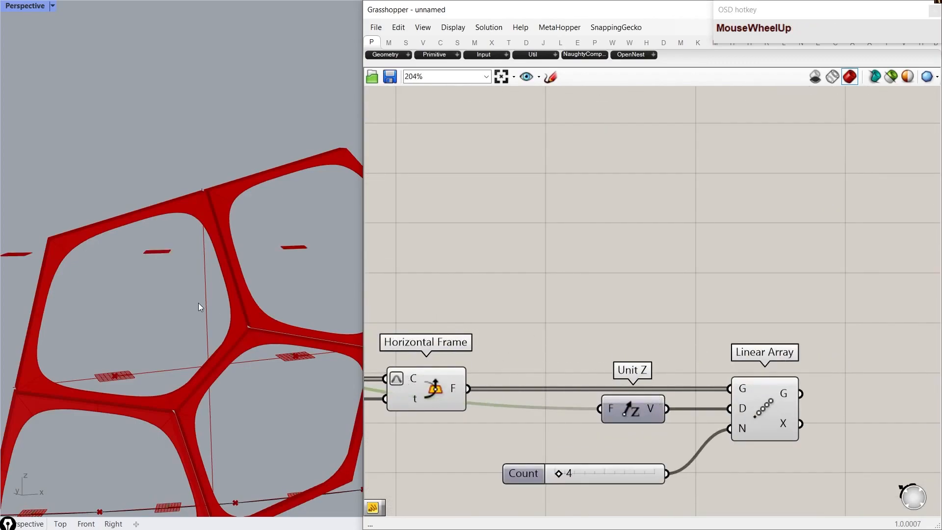
pyautogui.scroll(-5, 199, 303)
pyautogui.moveTo(231, 330); pyautogui.dragTo(169, 284, button='right')
pyautogui.scroll(3, 184, 337)
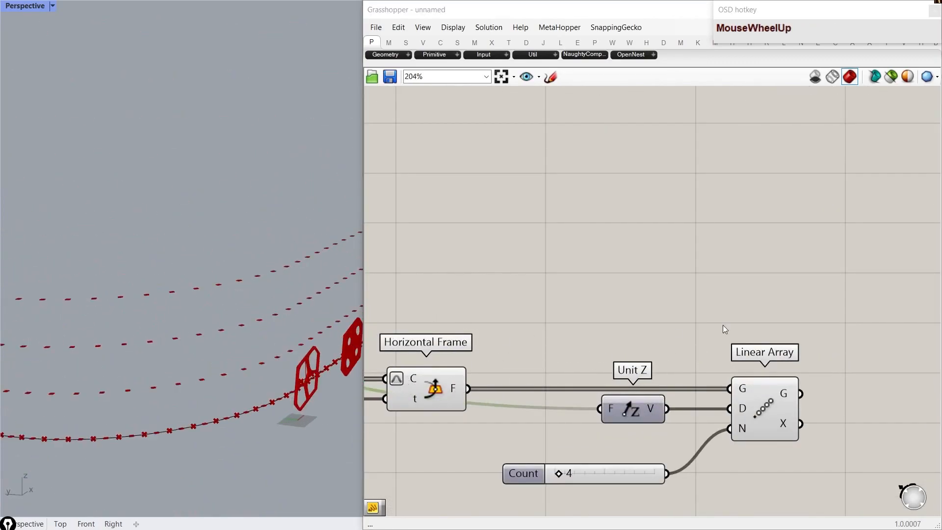
# Step: Add a Dispatch component after Linear Array and connect the arrayed geometry to its list input
pyautogui.scroll(-5, 672, 328)
pyautogui.moveTo(746, 369); pyautogui.dragTo(532, 330, button='right')
pyautogui.scroll(1, 578, 325)
pyautogui.scroll(3, 613, 329)
pyautogui.moveTo(613, 328); pyautogui.dragTo(589, 331, button='right')
pyautogui.doubleClick(642, 338)
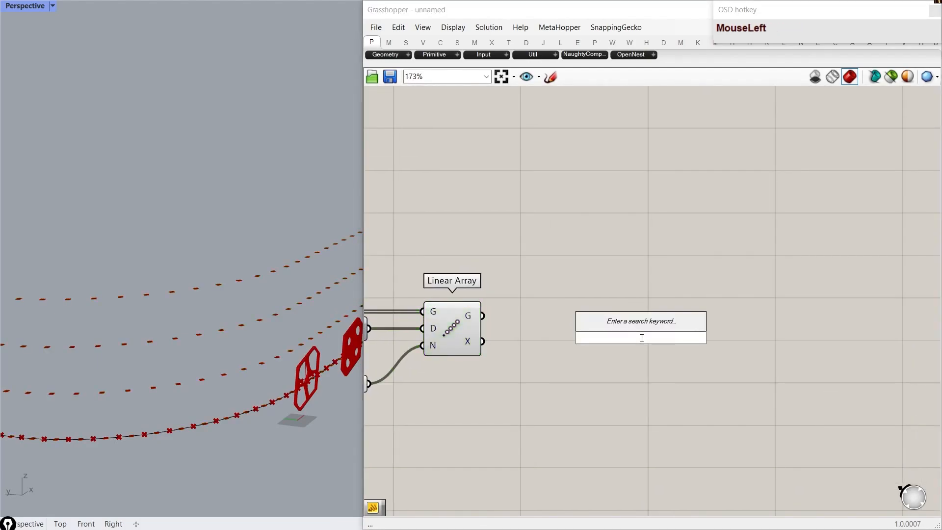
pyautogui.write('dispatch')
pyautogui.press('Return')
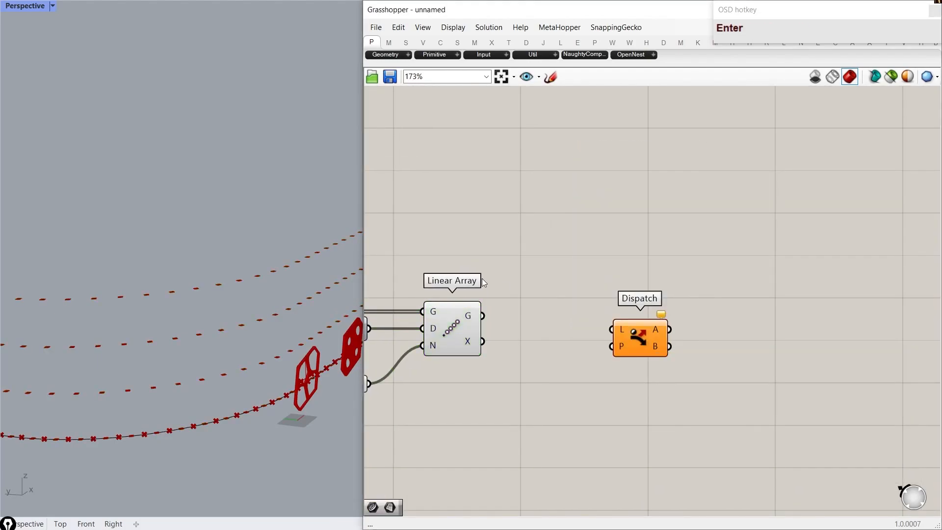
pyautogui.moveTo(595, 322); pyautogui.dragTo(612, 329)
pyautogui.moveTo(638, 336); pyautogui.dragTo(705, 322)
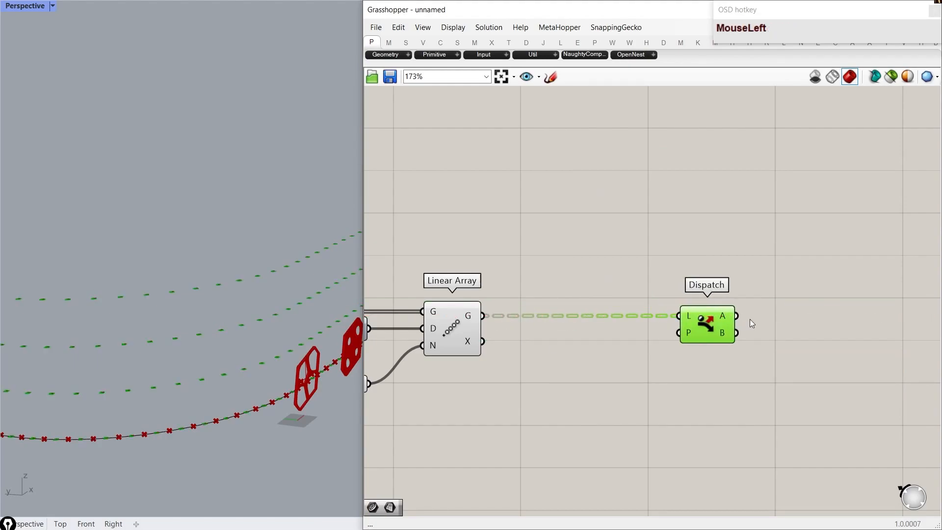
pyautogui.moveTo(611, 318); pyautogui.dragTo(602, 318)
# Step: Add a Plane parameter and connect Dispatch's A output to it
pyautogui.doubleClick(691, 316)
pyautogui.write('plane')
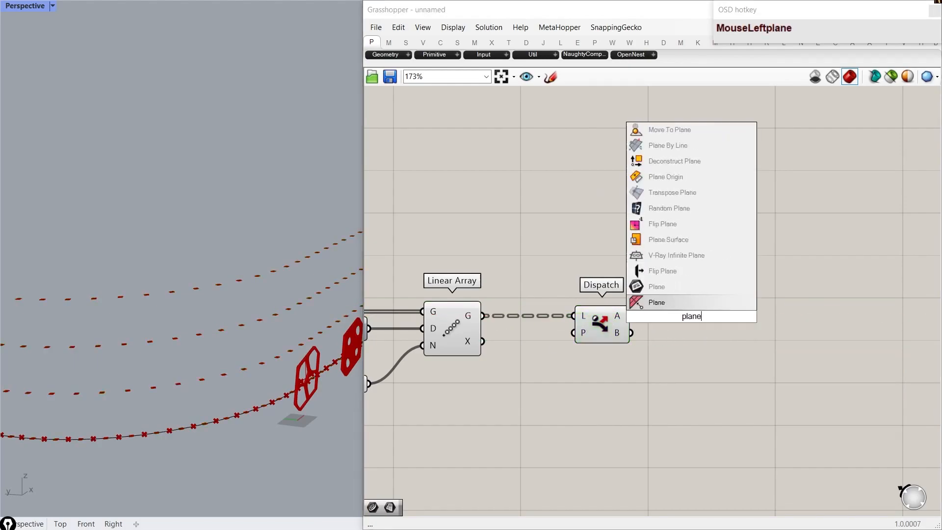
pyautogui.press('Return')
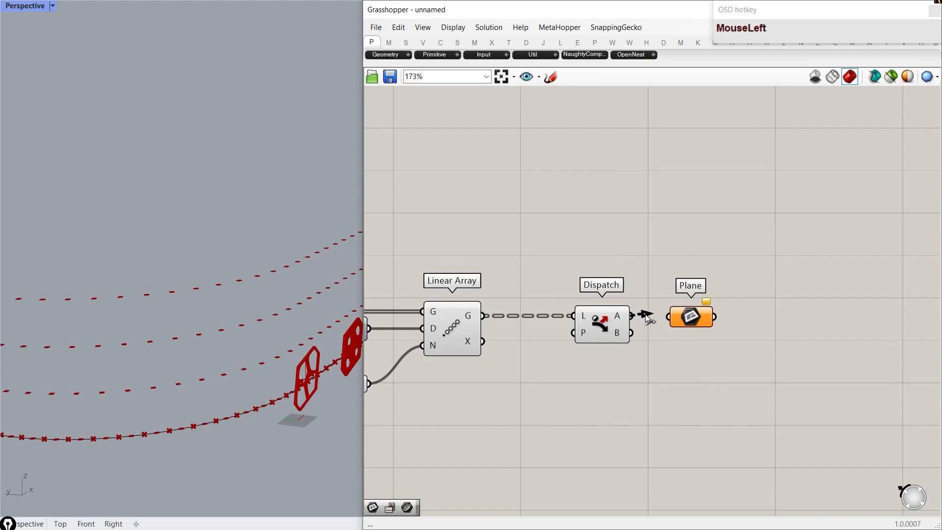
pyautogui.moveTo(680, 313); pyautogui.dragTo(717, 313)
# Step: Turn off the preview of all components on the canvas
pyautogui.moveTo(660, 456); pyautogui.dragTo(35, 228)
pyautogui.middleClick(616, 253)
pyautogui.click(653, 212)
pyautogui.scroll(-8, 677, 311)
pyautogui.scroll(1, 678, 312)
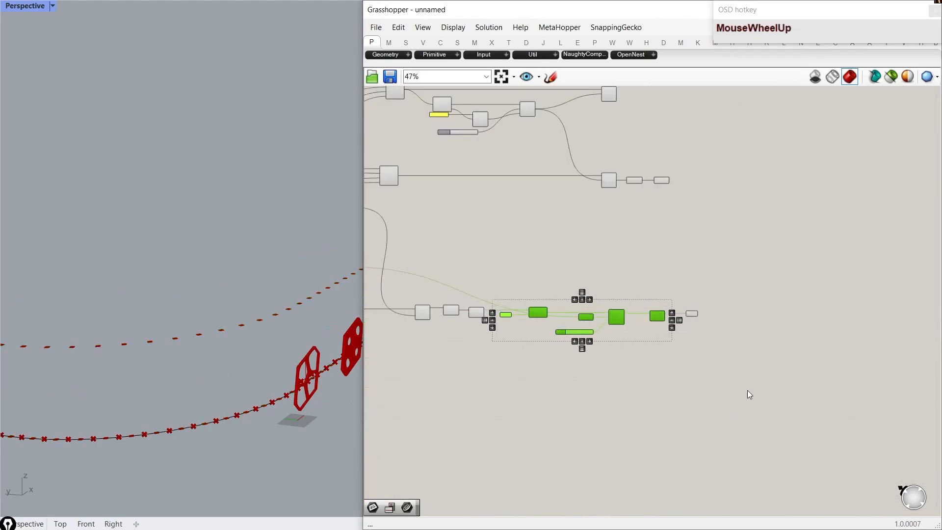
pyautogui.moveTo(753, 386); pyautogui.dragTo(287, 73)
pyautogui.middleClick(592, 224)
pyautogui.click(631, 186)
# Step: Turn on the preview of the Plane parameter only and inspect the dispatched frames in the viewport
pyautogui.scroll(5, 696, 284)
pyautogui.moveTo(736, 433); pyautogui.dragTo(692, 355)
pyautogui.middleClick(692, 355)
pyautogui.click(716, 330)
pyautogui.moveTo(29, 346); pyautogui.dragTo(45, 321, button='right')
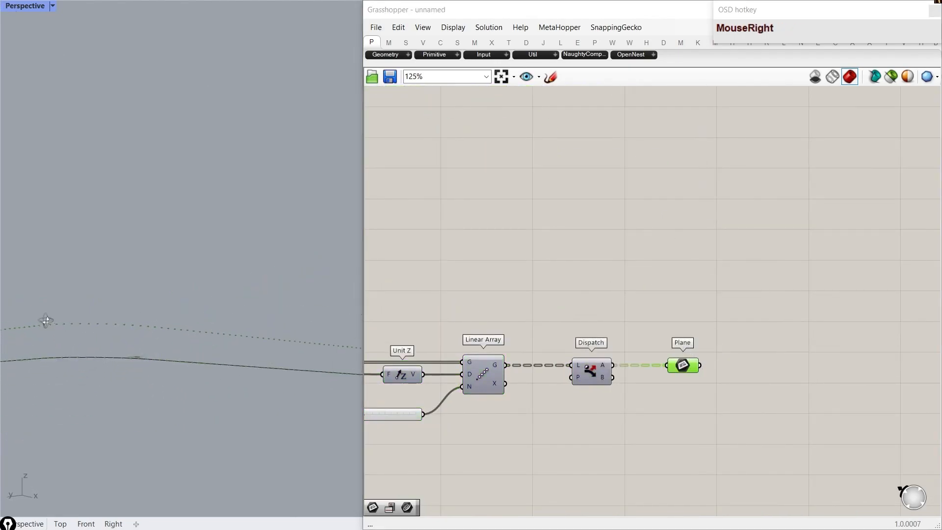
pyautogui.scroll(2, 638, 353)
# Step: Rewire the Plane parameter to Dispatch's B output instead of A
pyautogui.moveTo(601, 386); pyautogui.dragTo(674, 371)
pyautogui.scroll(-2, 671, 314)
pyautogui.scroll(2, 681, 338)
# Step: Move Dispatch and Plane further away from Linear Array and place a Flip Matrix component in the gap
pyautogui.moveTo(734, 431); pyautogui.dragTo(551, 317)
pyautogui.moveTo(579, 356); pyautogui.dragTo(775, 350)
pyautogui.doubleClick(587, 374)
pyautogui.write('flip')
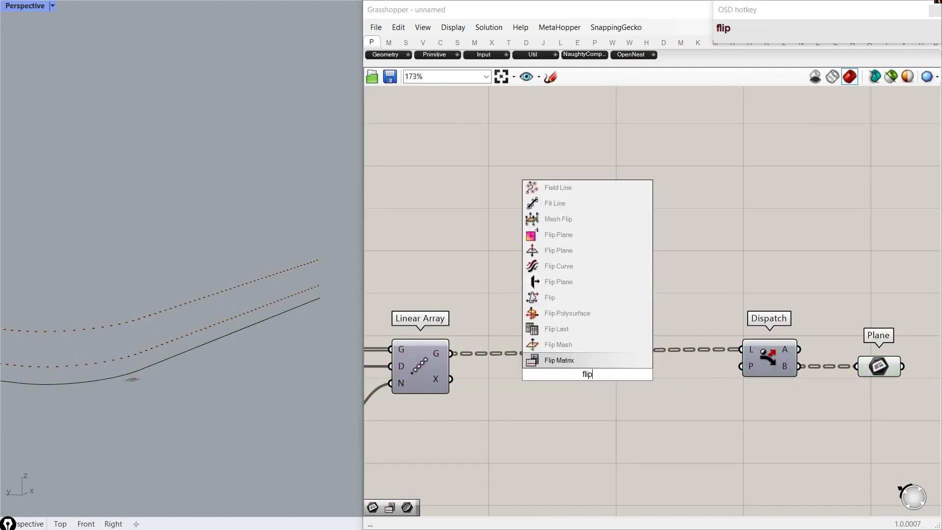
pyautogui.write(' matrix')
pyautogui.press('Return')
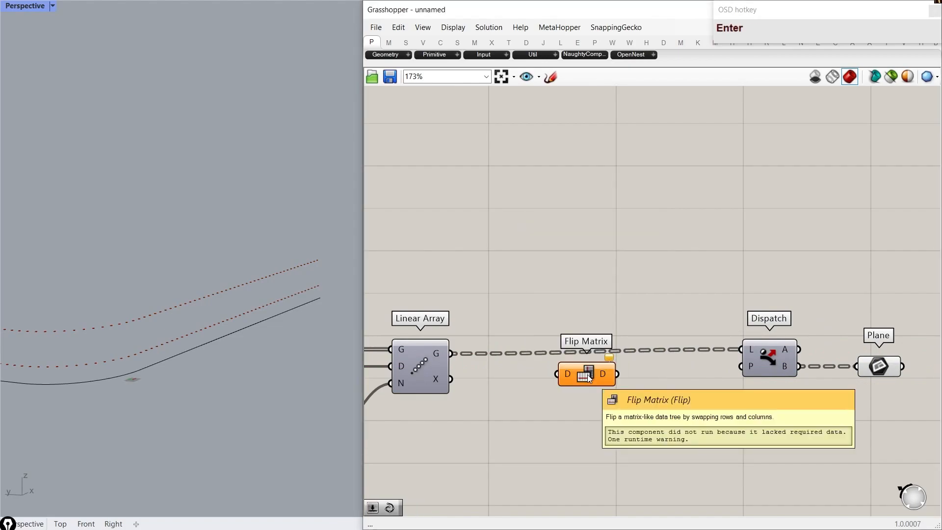
# Step: Wire Flip Matrix between Linear Array's geometry output and Dispatch's list input, and line up Plane with Dispatch's B output
pyautogui.moveTo(599, 372); pyautogui.dragTo(551, 351)
pyautogui.scroll(-3, 554, 352)
pyautogui.scroll(3, 714, 363)
pyautogui.moveTo(772, 356); pyautogui.dragTo(770, 356)
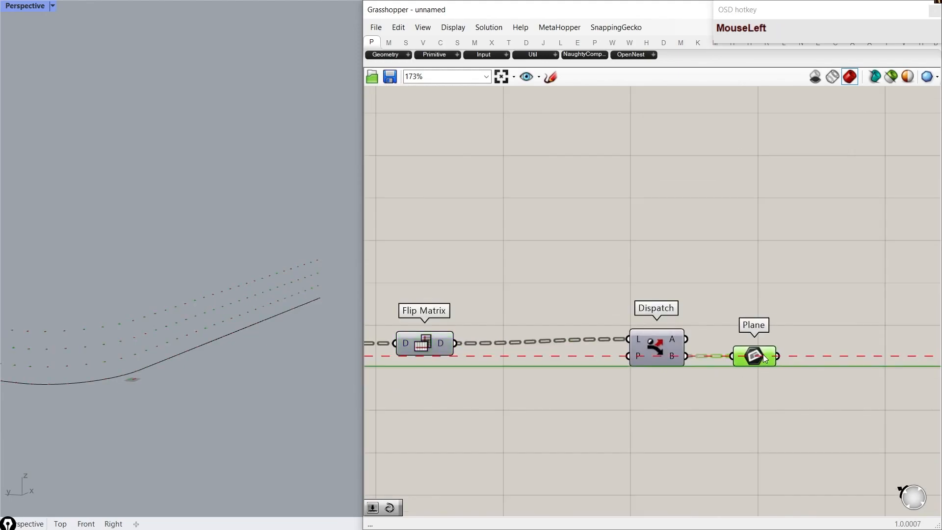
pyautogui.scroll(1, 182, 346)
pyautogui.scroll(-3, 52, 362)
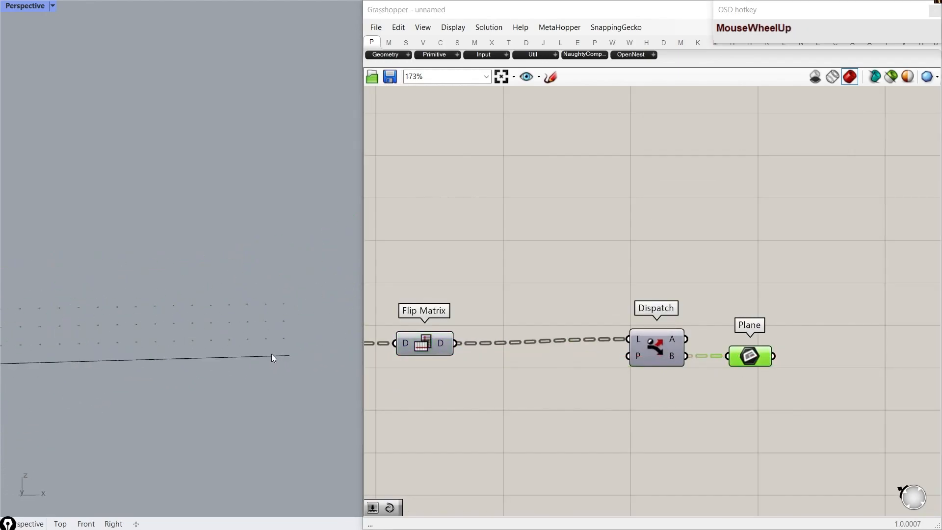
# Step: Duplicate the Plane parameter and connect the copy to Dispatch's A output
pyautogui.moveTo(738, 354); pyautogui.dragTo(698, 341)
pyautogui.hotkey('ctrl', 'c')
pyautogui.hotkey('ctrl', 'v')
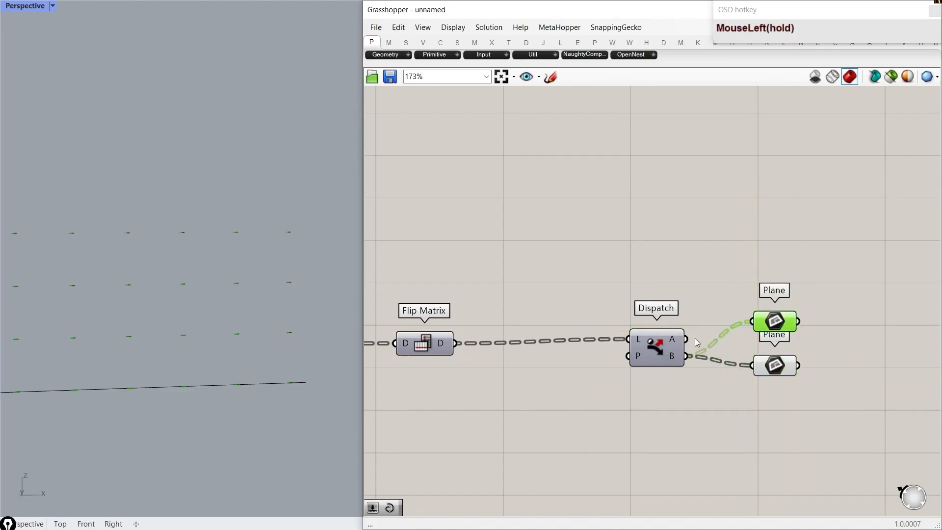
pyautogui.moveTo(753, 324); pyautogui.dragTo(752, 322)
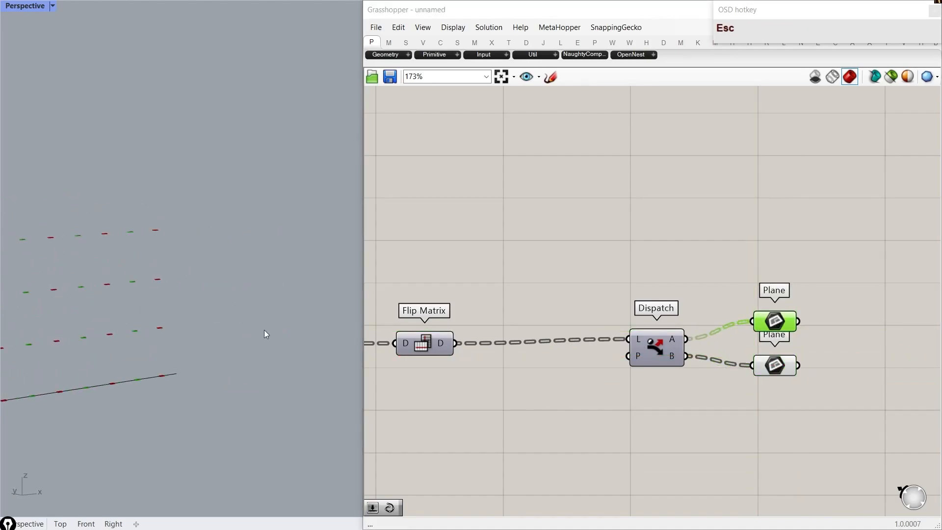
# Step: Switch the Perspective viewport to RE3 display mode and lower the Plane parameter on the B output, comparing the two frame sets
pyautogui.click(53, 5)
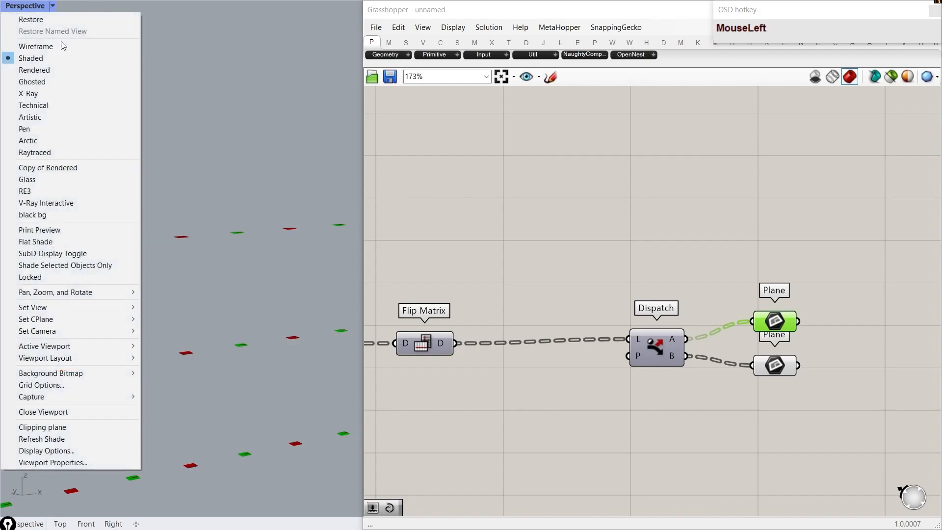
pyautogui.click(31, 189)
pyautogui.scroll(-3, 265, 294)
pyautogui.moveTo(265, 295); pyautogui.dragTo(180, 220, button='right')
pyautogui.scroll(2, 180, 219)
pyautogui.moveTo(778, 365); pyautogui.dragTo(820, 437)
pyautogui.scroll(1, 287, 222)
pyautogui.scroll(-2, 190, 349)
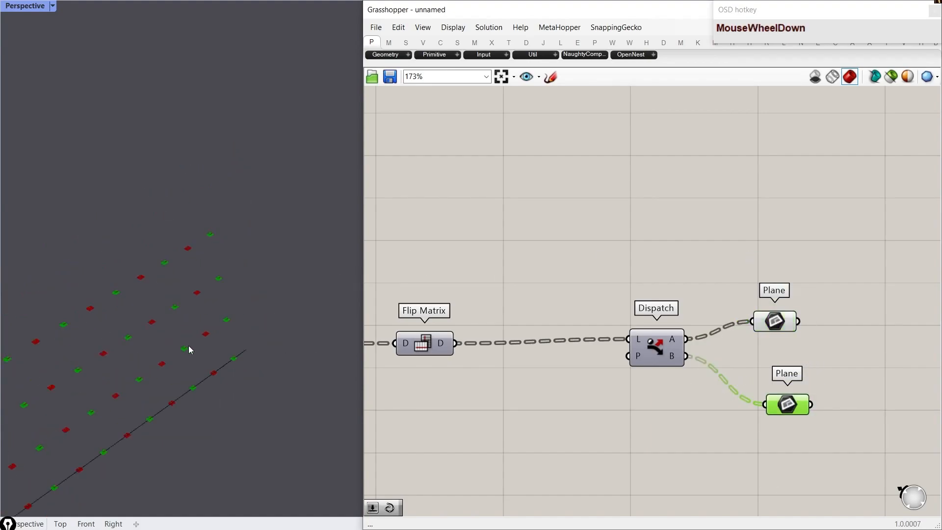
# Step: Return the Perspective viewport to Shaded display mode and inspect the alternating frames
pyautogui.click(53, 7)
pyautogui.click(59, 58)
pyautogui.scroll(-4, 222, 151)
pyautogui.scroll(4, 169, 221)
pyautogui.moveTo(169, 220); pyautogui.dragTo(184, 198, button='right')
pyautogui.scroll(-5, 769, 329)
pyautogui.moveTo(770, 329); pyautogui.dragTo(584, 304, button='right')
pyautogui.scroll(5, 586, 309)
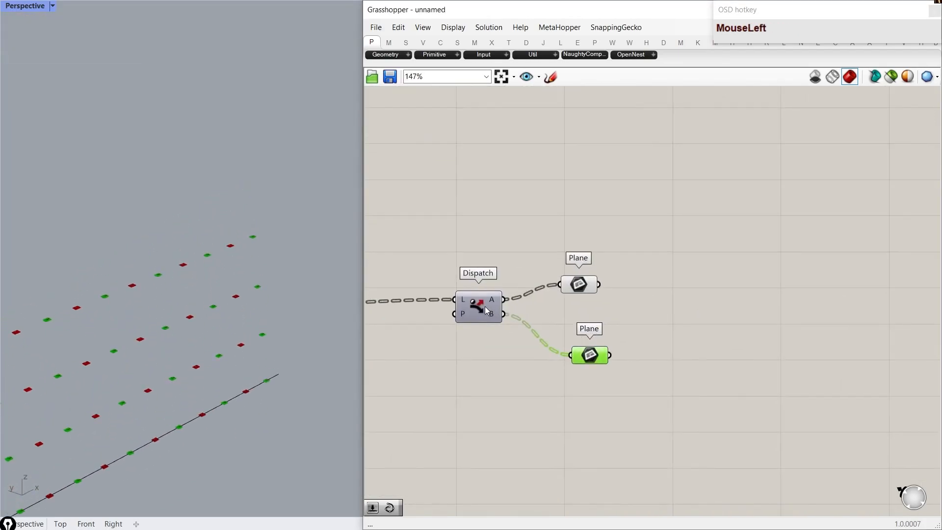
# Step: Delete both Plane parameters connected to Dispatch
pyautogui.click(488, 310)
pyautogui.moveTo(557, 267); pyautogui.dragTo(696, 405)
pyautogui.press('Delete')
# Step: Add an Entwine component and place it after Dispatch
pyautogui.doubleClick(615, 307)
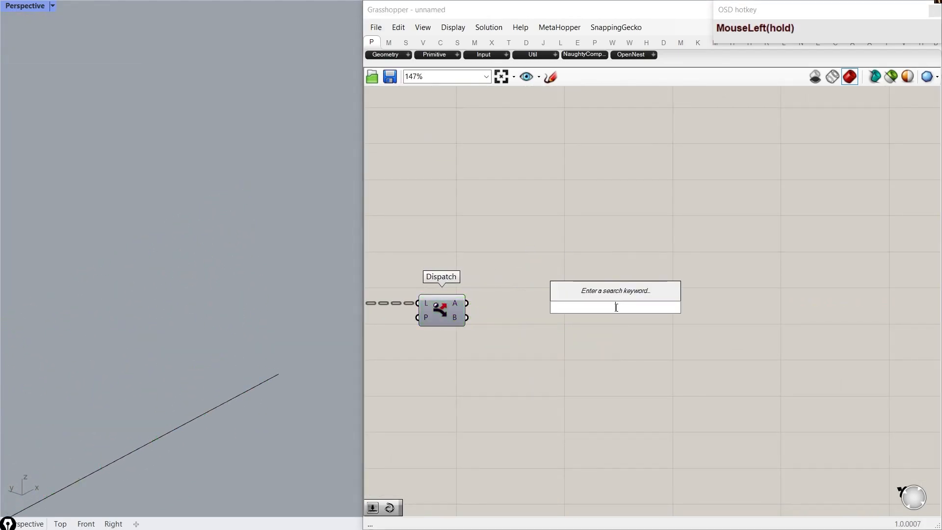
pyautogui.write('entwine')
pyautogui.press('Return')
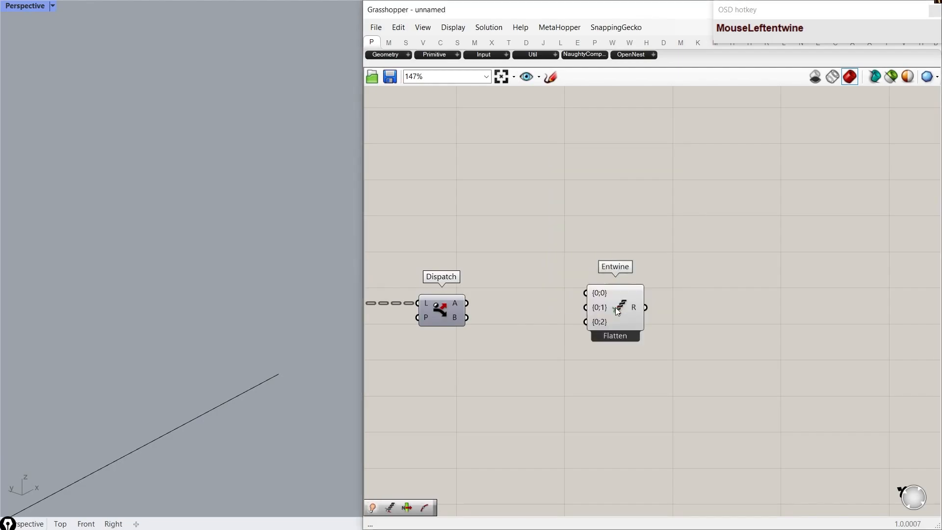
pyautogui.moveTo(615, 307); pyautogui.dragTo(659, 302)
# Step: Flatten both the A and B outputs of Dispatch
pyautogui.scroll(1, 456, 307)
pyautogui.rightClick(457, 304)
pyautogui.click(486, 349)
pyautogui.rightClick(453, 314)
pyautogui.click(480, 360)
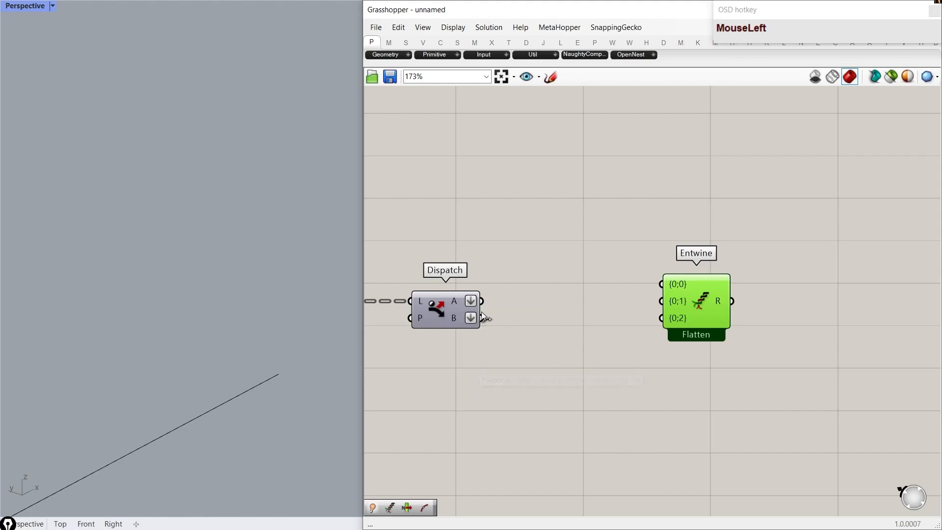
# Step: Add a fourth input to Entwine and connect Dispatch's A output to {0;0} and {0;1}, and B to {0;2} and {0;3}
pyautogui.scroll(7, 704, 315)
pyautogui.click(660, 349)
pyautogui.scroll(-8, 682, 343)
pyautogui.scroll(3, 500, 337)
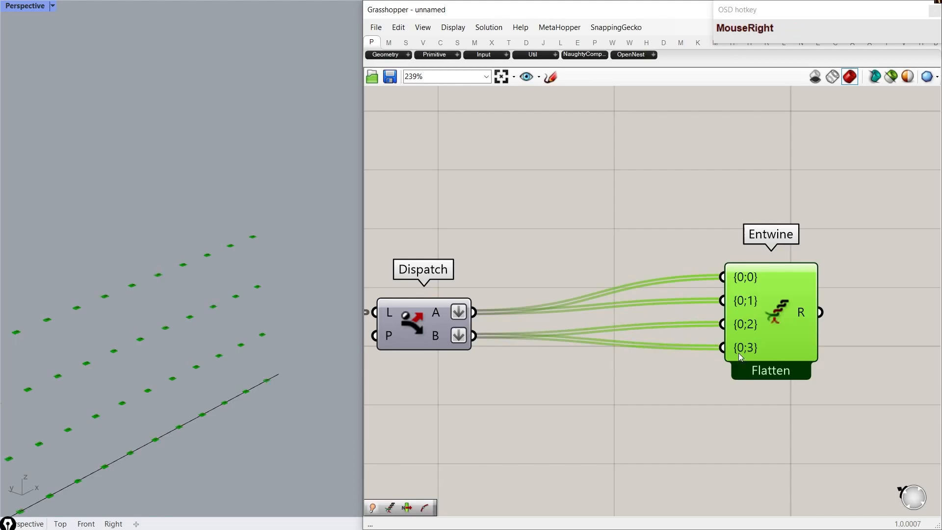
pyautogui.scroll(-5, 738, 353)
pyautogui.moveTo(755, 331); pyautogui.dragTo(722, 345)
# Step: Move the upper List Item and the XY Plane further along the canvas so they line up vertically
pyautogui.moveTo(753, 322); pyautogui.dragTo(635, 359, button='right')
pyautogui.scroll(-3, 635, 358)
pyautogui.scroll(3, 504, 228)
pyautogui.moveTo(506, 228); pyautogui.dragTo(547, 339, button='right')
pyautogui.scroll(-3, 546, 339)
pyautogui.scroll(2, 436, 195)
pyautogui.moveTo(438, 198); pyautogui.dragTo(650, 209)
pyautogui.moveTo(528, 345); pyautogui.dragTo(734, 338)
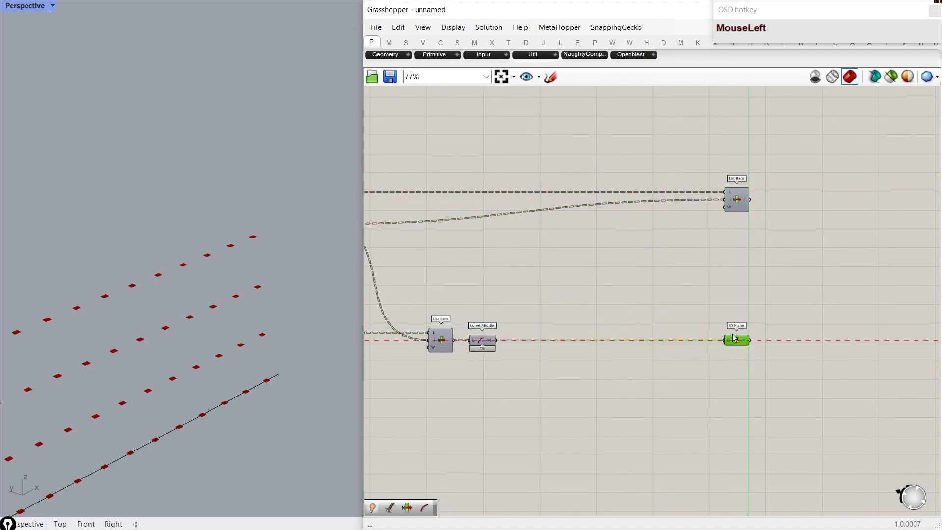
# Step: Move Entwine to line up beneath List Item and XY Plane, and inspect the structure of its result
pyautogui.scroll(-3, 599, 273)
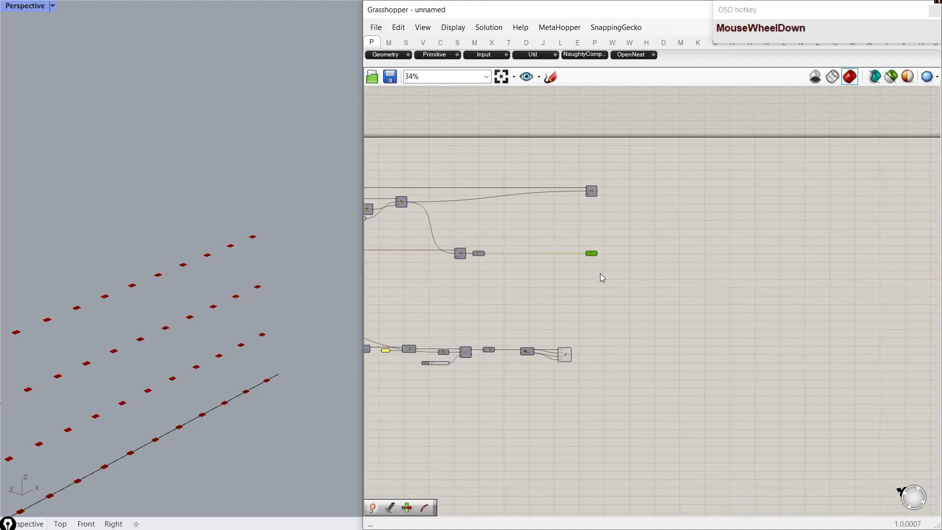
pyautogui.scroll(2, 596, 294)
pyautogui.moveTo(541, 399); pyautogui.dragTo(586, 400)
pyautogui.moveTo(583, 253); pyautogui.dragTo(582, 342, button='right')
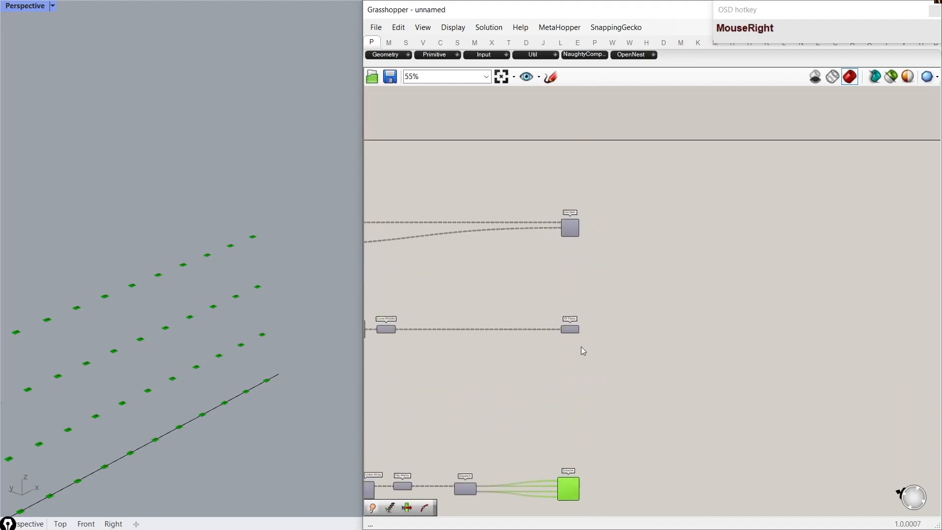
pyautogui.scroll(4, 562, 225)
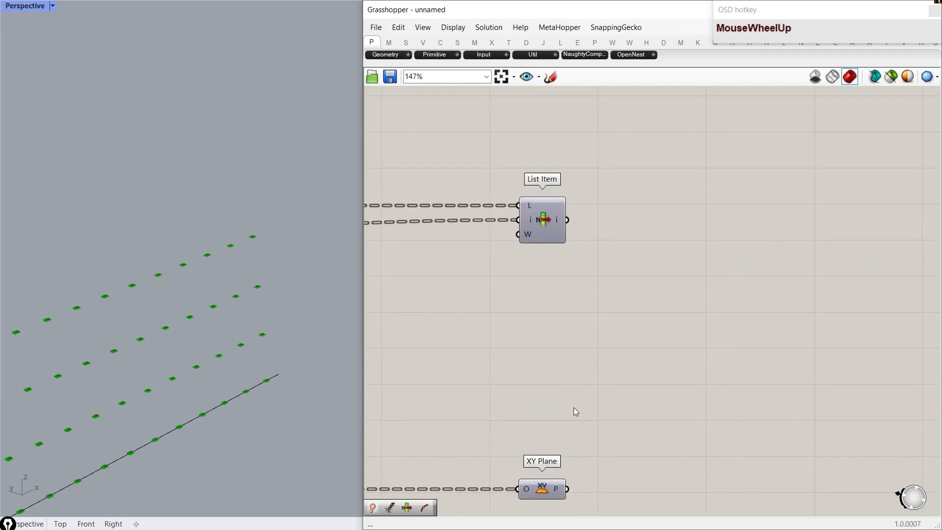
pyautogui.moveTo(572, 405); pyautogui.dragTo(599, 168, button='right')
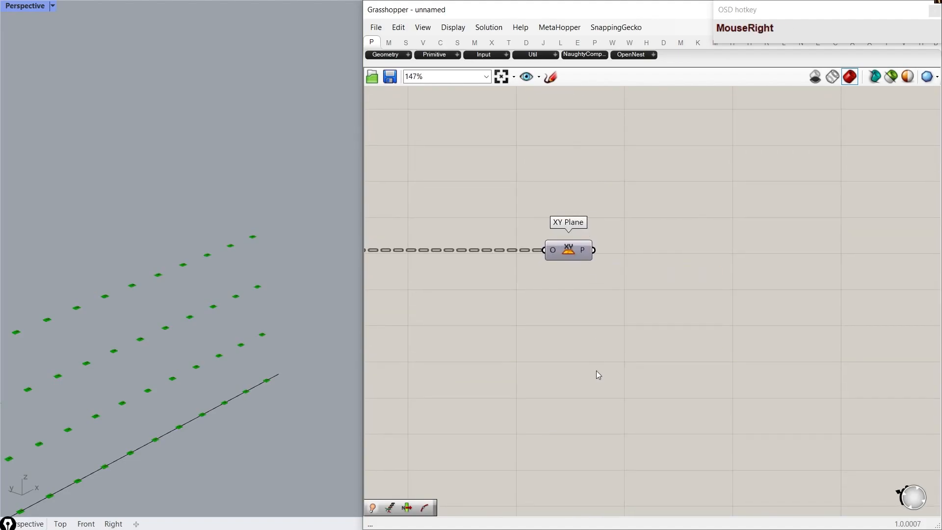
pyautogui.scroll(-3, 595, 357)
pyautogui.scroll(3, 603, 360)
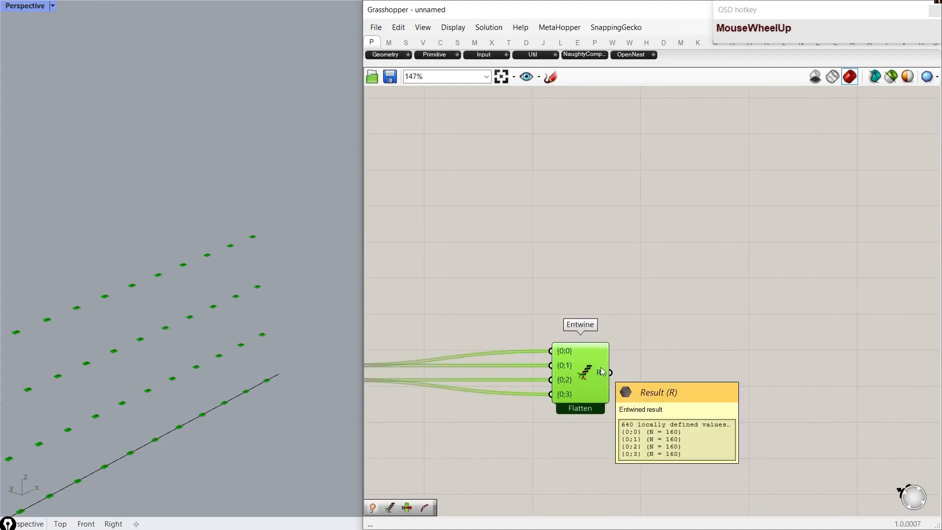
# Step: Move Entwine back closer to Dispatch
pyautogui.moveTo(521, 302); pyautogui.dragTo(734, 325, button='right')
pyautogui.scroll(-4, 734, 325)
pyautogui.moveTo(474, 320); pyautogui.dragTo(731, 323, button='right')
pyautogui.moveTo(614, 326); pyautogui.dragTo(649, 248, button='right')
pyautogui.scroll(2, 632, 293)
pyautogui.moveTo(697, 358); pyautogui.dragTo(610, 353)
# Step: Add a List Length component above Entwine, connect Entwine's result to it and flatten its output
pyautogui.doubleClick(640, 290)
pyautogui.write('list_length')
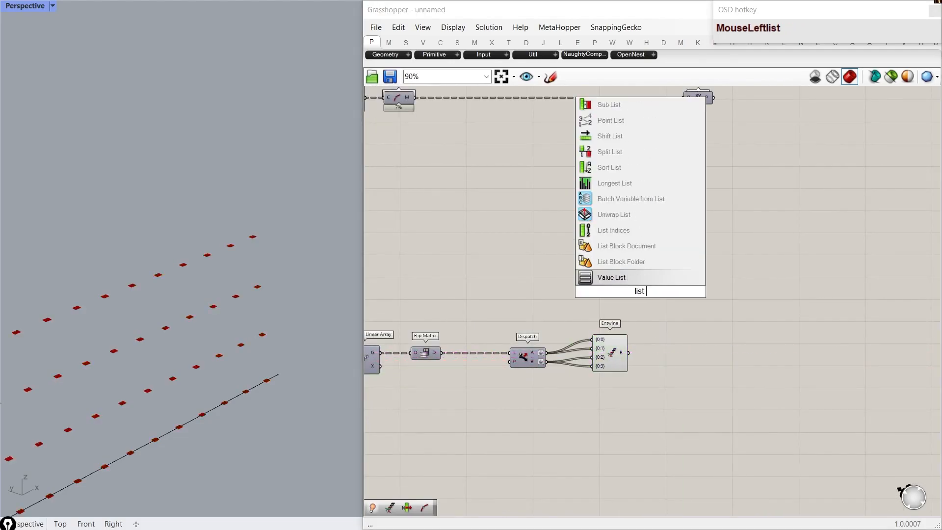
pyautogui.press('Return')
pyautogui.scroll(2, 639, 293)
pyautogui.moveTo(636, 289); pyautogui.dragTo(561, 235)
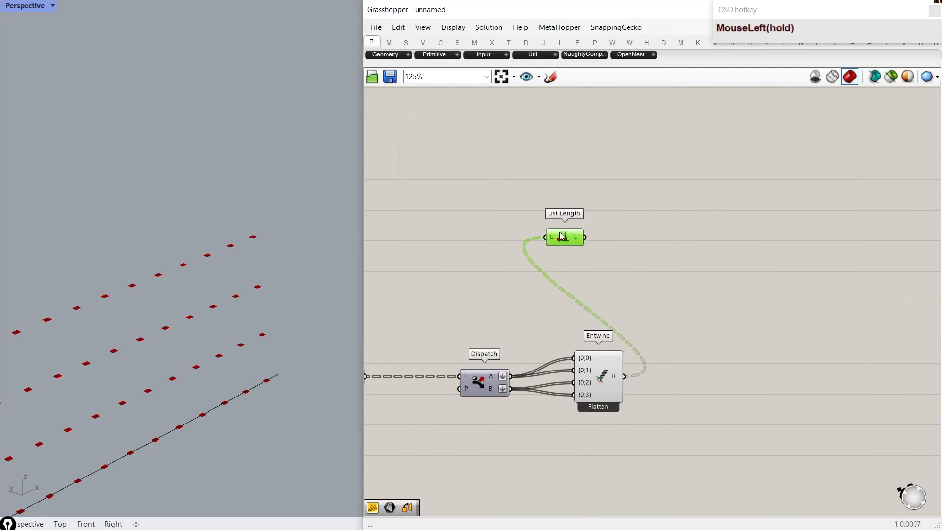
pyautogui.rightClick(575, 235)
pyautogui.click(609, 270)
# Step: Move List Length next to the Random components, below Tree Statistics
pyautogui.moveTo(560, 247); pyautogui.dragTo(687, 331, button='right')
pyautogui.scroll(-4, 689, 330)
pyautogui.scroll(1, 688, 331)
pyautogui.moveTo(688, 330); pyautogui.dragTo(349, 227)
pyautogui.moveTo(460, 210); pyautogui.dragTo(635, 319, button='right')
pyautogui.moveTo(544, 293); pyautogui.dragTo(666, 301, button='right')
pyautogui.moveTo(711, 349); pyautogui.dragTo(572, 279)
pyautogui.scroll(3, 595, 218)
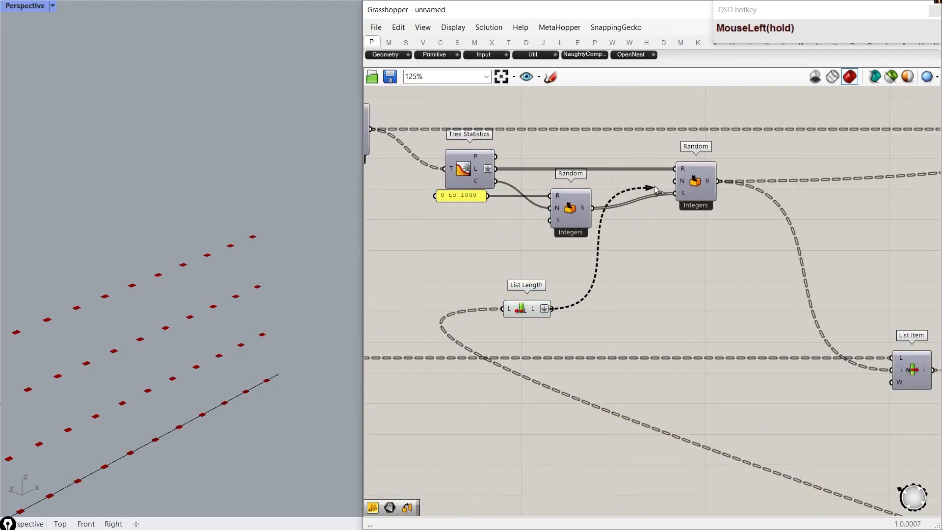
# Step: Examine the ends of the List Item, XY Plane and Entwine branches of the definition
pyautogui.scroll(-7, 579, 211)
pyautogui.scroll(5, 877, 200)
pyautogui.moveTo(876, 201); pyautogui.dragTo(744, 197, button='right')
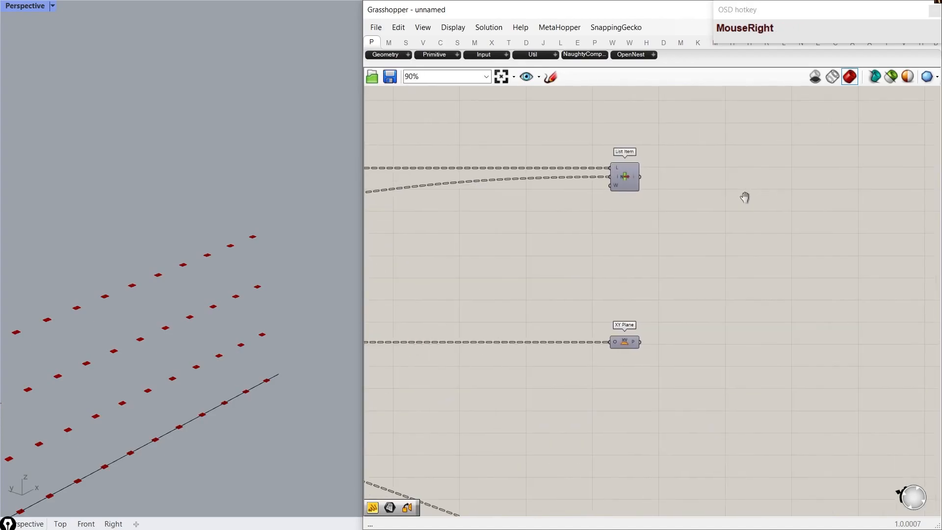
pyautogui.scroll(5, 638, 179)
pyautogui.moveTo(631, 178)
pyautogui.scroll(-6, 632, 179)
pyautogui.scroll(4, 629, 313)
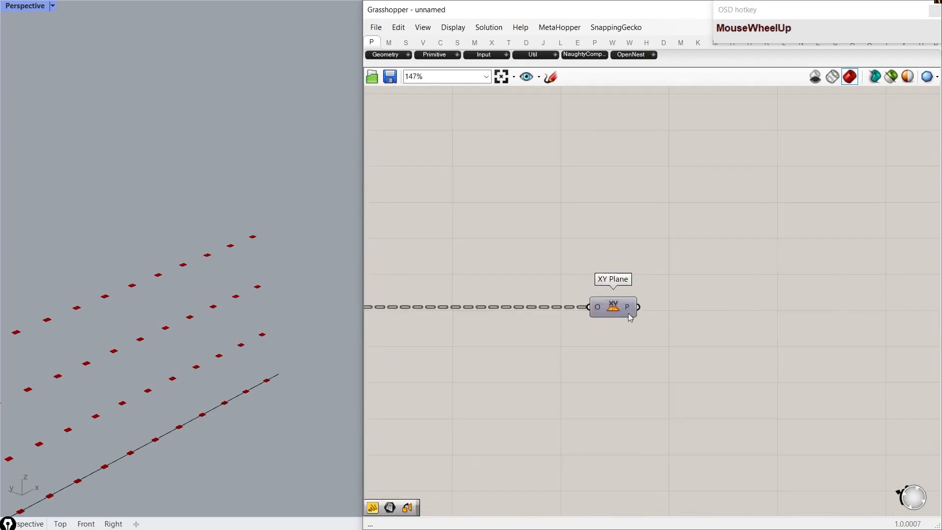
pyautogui.scroll(-5, 627, 434)
pyautogui.moveTo(616, 495); pyautogui.dragTo(642, 281, button='right')
pyautogui.scroll(4, 613, 294)
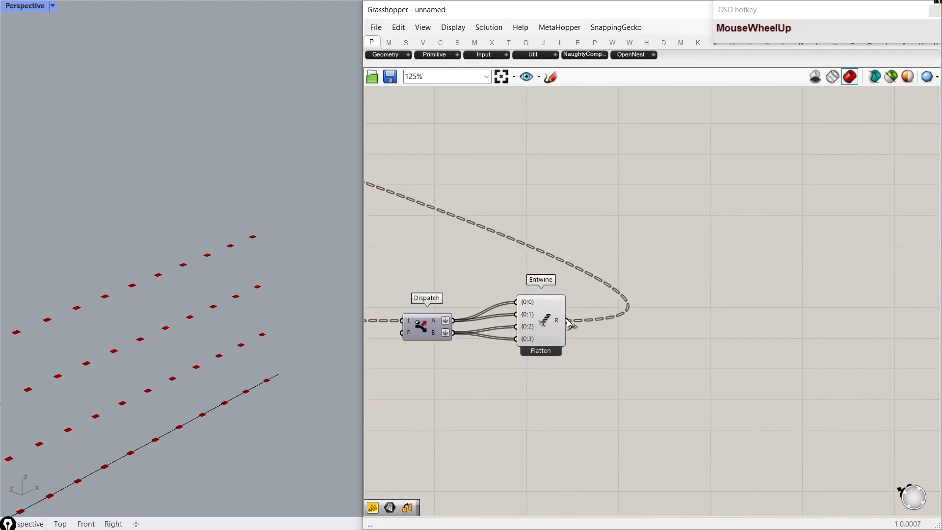
# Step: Set the Count slider feeding Linear Array to 3 and check the rows of frames along the guide curve
pyautogui.scroll(-5, 564, 321)
pyautogui.scroll(2, 627, 212)
pyautogui.moveTo(627, 212); pyautogui.dragTo(589, 274, button='right')
pyautogui.scroll(-5, 598, 255)
pyautogui.scroll(8, 573, 354)
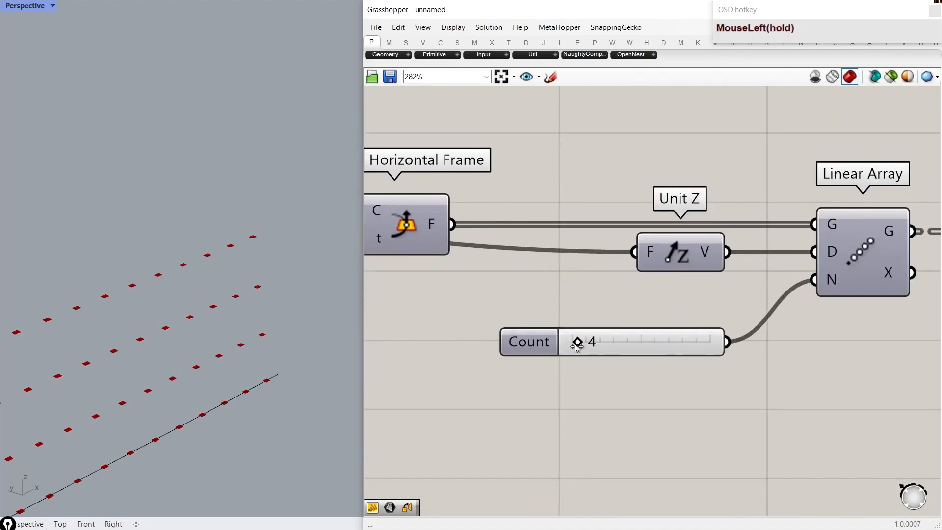
pyautogui.moveTo(569, 346); pyautogui.dragTo(592, 339)
pyautogui.scroll(5, 572, 343)
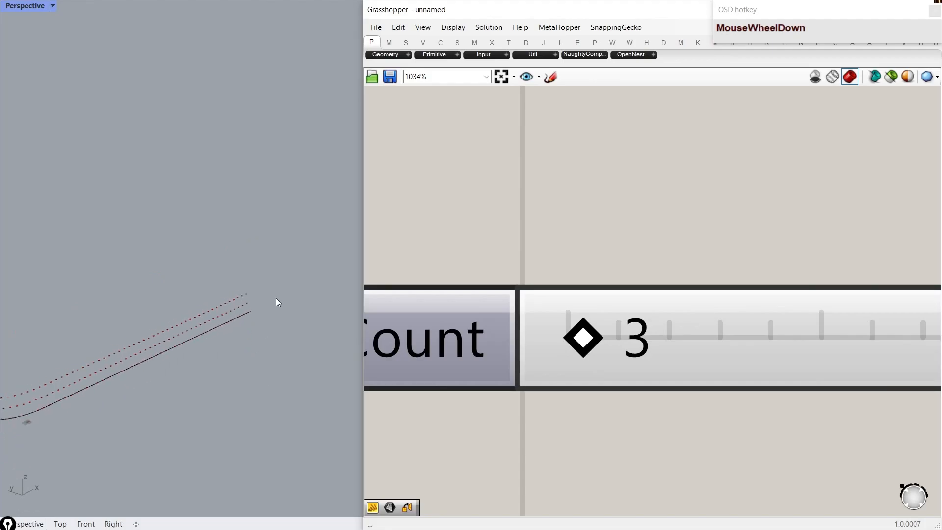
pyautogui.moveTo(177, 339); pyautogui.dragTo(197, 342, button='right')
# Step: Add an Orient component in the free area beyond List Item and XY Plane
pyautogui.scroll(-11, 621, 319)
pyautogui.moveTo(765, 260); pyautogui.dragTo(620, 305, button='right')
pyautogui.scroll(-4, 637, 294)
pyautogui.scroll(3, 711, 247)
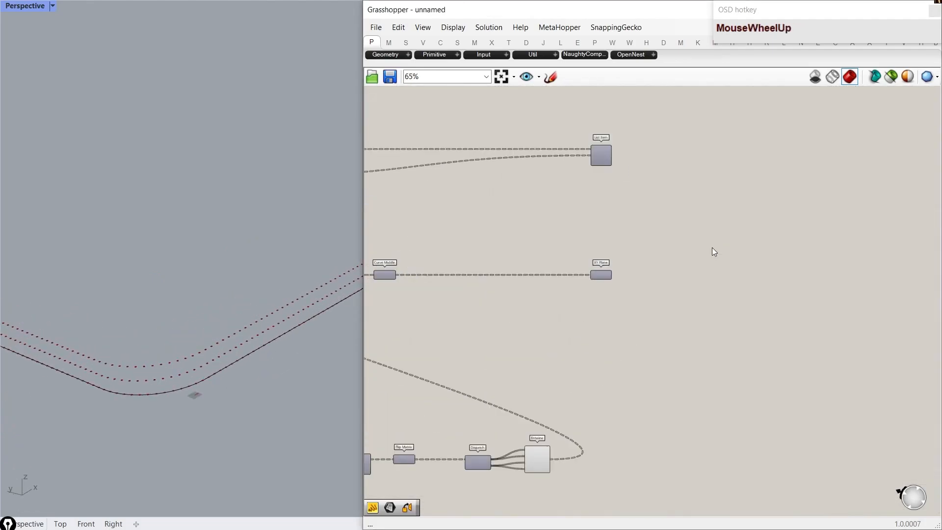
pyautogui.moveTo(660, 205); pyautogui.dragTo(605, 254, button='right')
pyautogui.scroll(3, 605, 254)
pyautogui.doubleClick(605, 254)
pyautogui.write('orient')
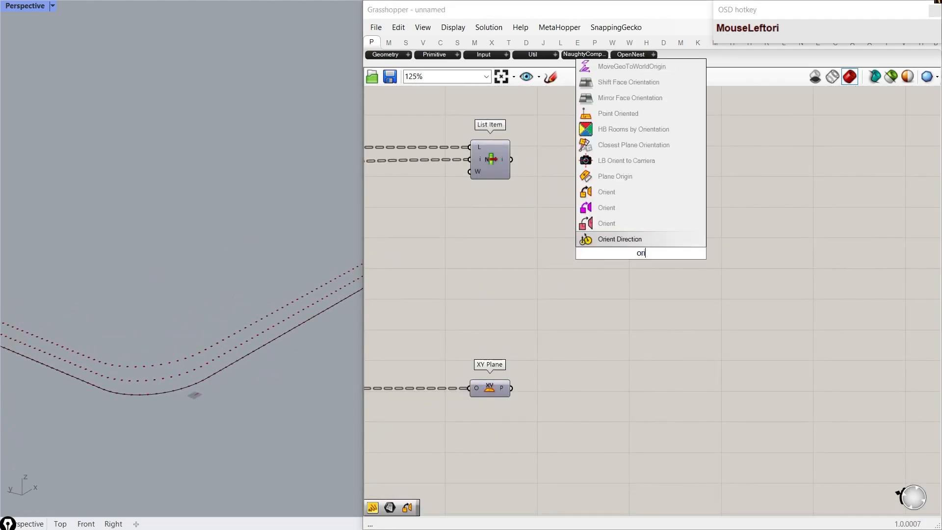
pyautogui.click(631, 239)
# Step: Connect List Item's result to Orient's geometry input and XY Plane to its source plane input A
pyautogui.scroll(3, 534, 186)
pyautogui.click(497, 160)
pyautogui.scroll(-3, 672, 294)
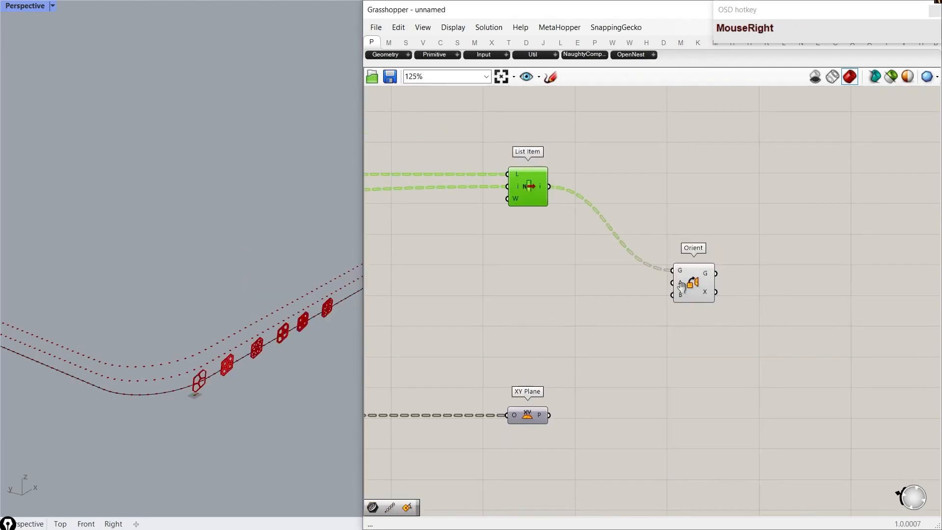
pyautogui.moveTo(679, 296); pyautogui.dragTo(673, 239, button='right')
pyautogui.moveTo(672, 239); pyautogui.dragTo(675, 345)
pyautogui.scroll(3, 638, 350)
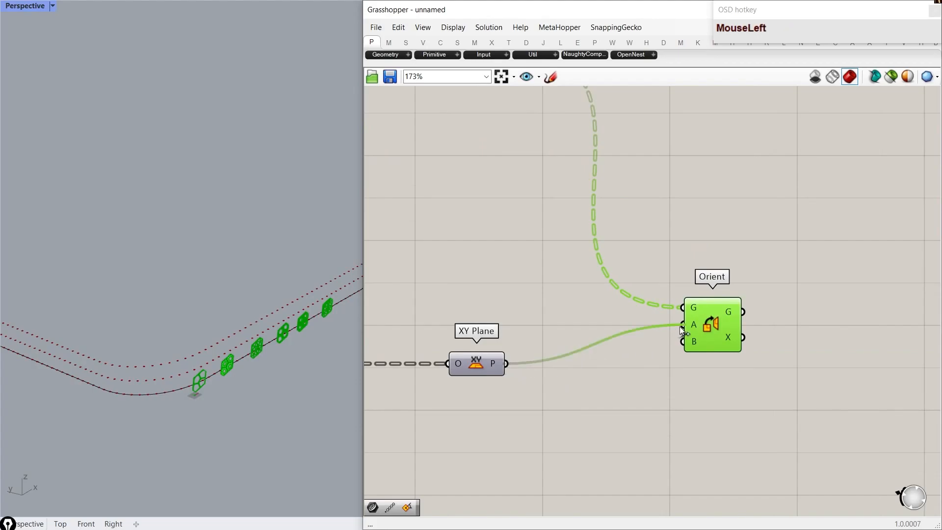
pyautogui.scroll(-4, 700, 272)
# Step: Connect Entwine's result to Orient's target plane input B and align Orient with List Item
pyautogui.moveTo(679, 343); pyautogui.dragTo(658, 299, button='right')
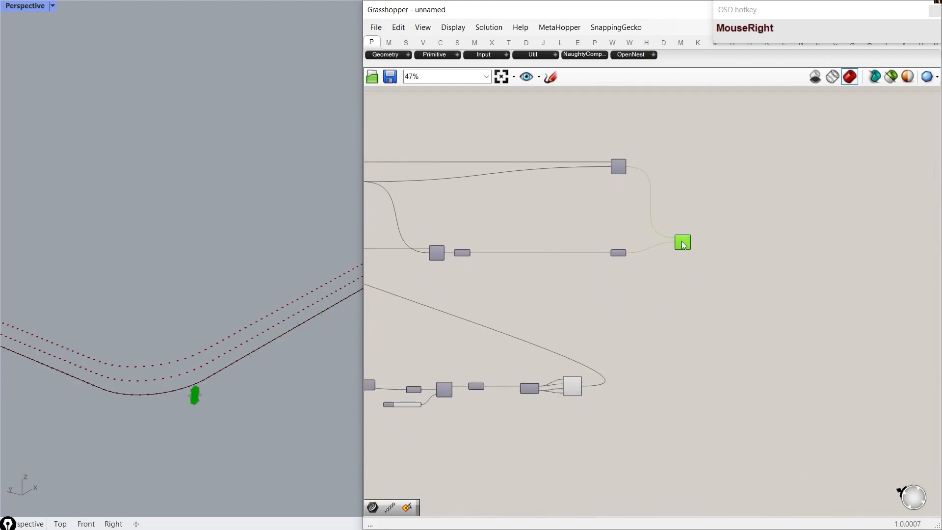
pyautogui.scroll(4, 622, 381)
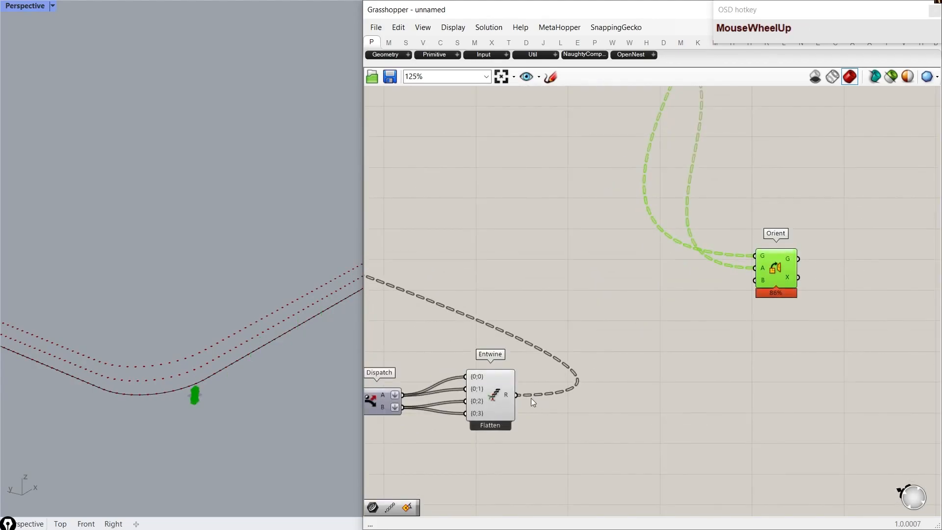
pyautogui.click(734, 339)
pyautogui.scroll(-4, 734, 339)
pyautogui.moveTo(812, 269); pyautogui.dragTo(759, 327, button='right')
pyautogui.moveTo(700, 368); pyautogui.dragTo(822, 261)
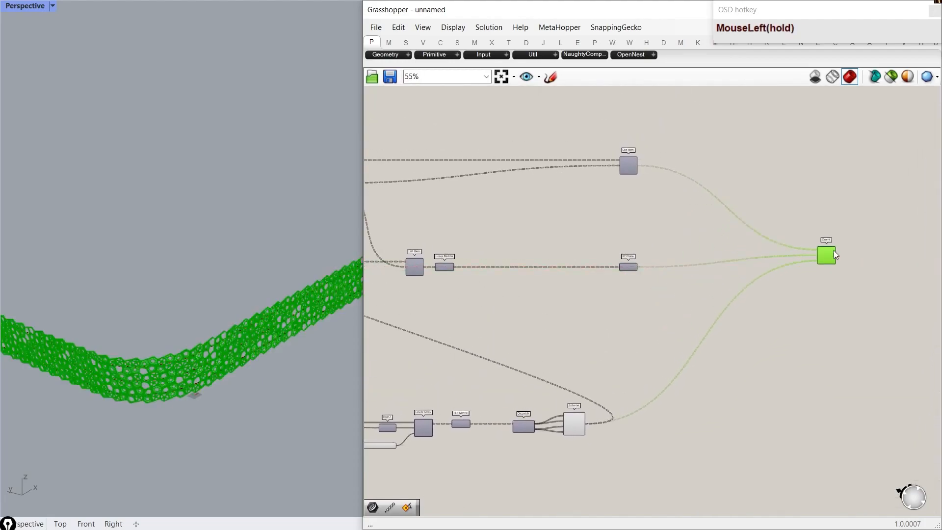
pyautogui.moveTo(825, 184); pyautogui.dragTo(828, 176)
pyautogui.click(780, 230)
# Step: Examine the oriented modules along the straight and curved parts of the wall
pyautogui.scroll(-6, 108, 412)
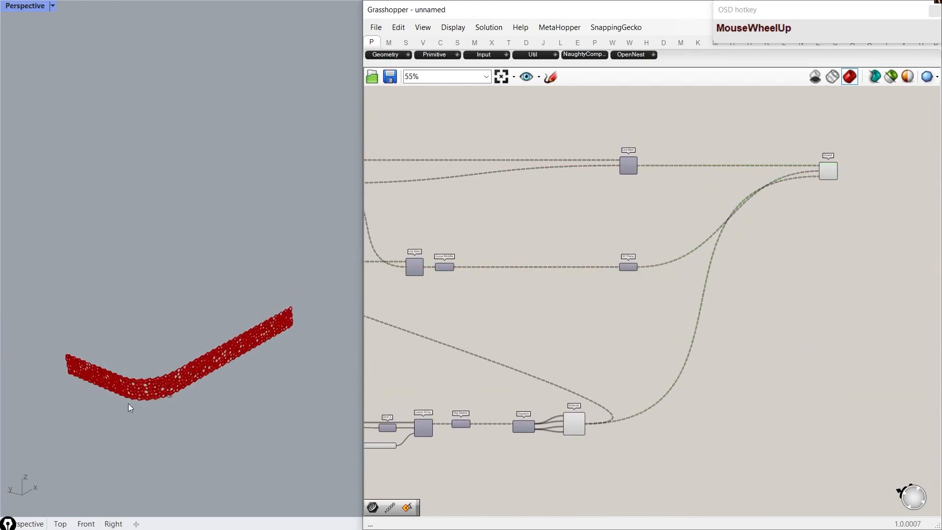
pyautogui.scroll(8, 116, 410)
pyautogui.moveTo(129, 398); pyautogui.dragTo(177, 372, button='right')
pyautogui.scroll(3, 237, 325)
pyautogui.scroll(-4, 239, 325)
pyautogui.moveTo(239, 324); pyautogui.dragTo(139, 205, button='right')
pyautogui.scroll(5, 155, 148)
pyautogui.moveTo(155, 148); pyautogui.dragTo(275, 285, button='right')
pyautogui.scroll(-2, 213, 180)
pyautogui.scroll(-2, 116, 297)
pyautogui.scroll(-3, 573, 250)
# Step: Bake the Orient component's modules into Rhino with the default attributes
pyautogui.scroll(6, 604, 255)
pyautogui.click(650, 247)
pyautogui.rightClick(650, 247)
pyautogui.click(682, 290)
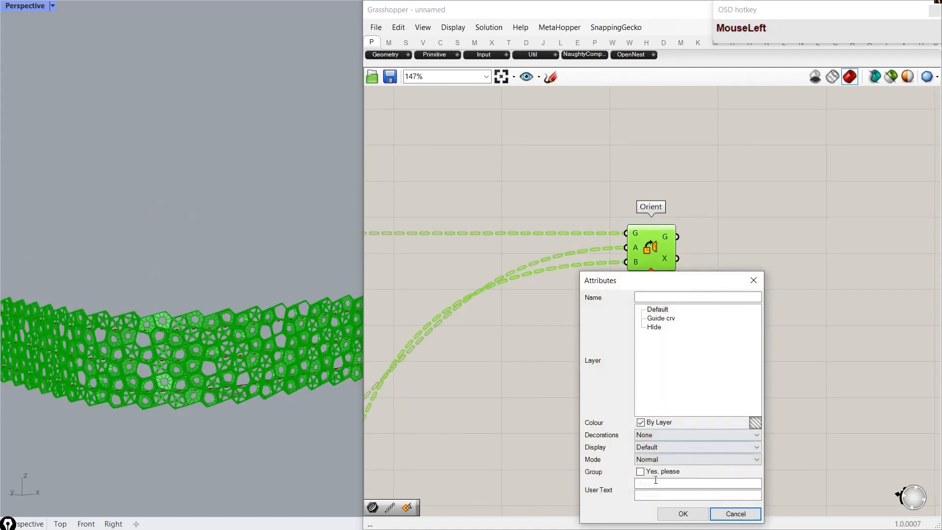
pyautogui.click(682, 513)
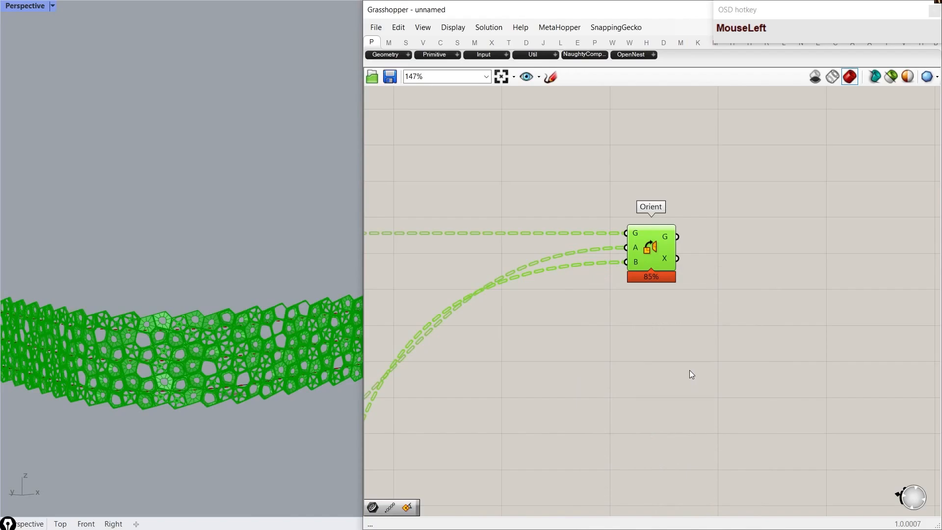
# Step: Turn off the preview of the Orient component and collapse the Grasshopper window
pyautogui.click(690, 370)
pyautogui.moveTo(790, 381); pyautogui.dragTo(620, 192)
pyautogui.middleClick(669, 250)
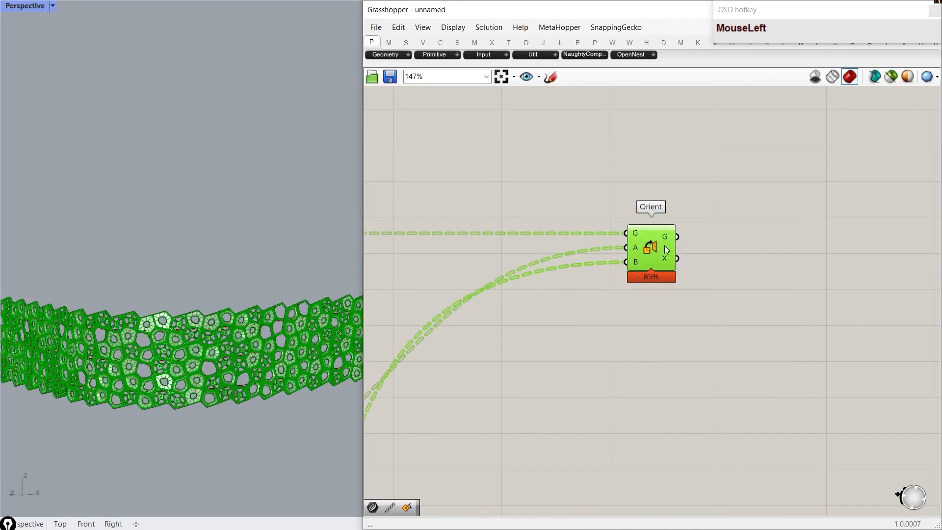
pyautogui.click(708, 214)
pyautogui.moveTo(819, 11); pyautogui.dragTo(857, 11)
pyautogui.click(871, 7)
# Step: Switch the Perspective viewport to the Rendered display mode
pyautogui.scroll(-5, 493, 339)
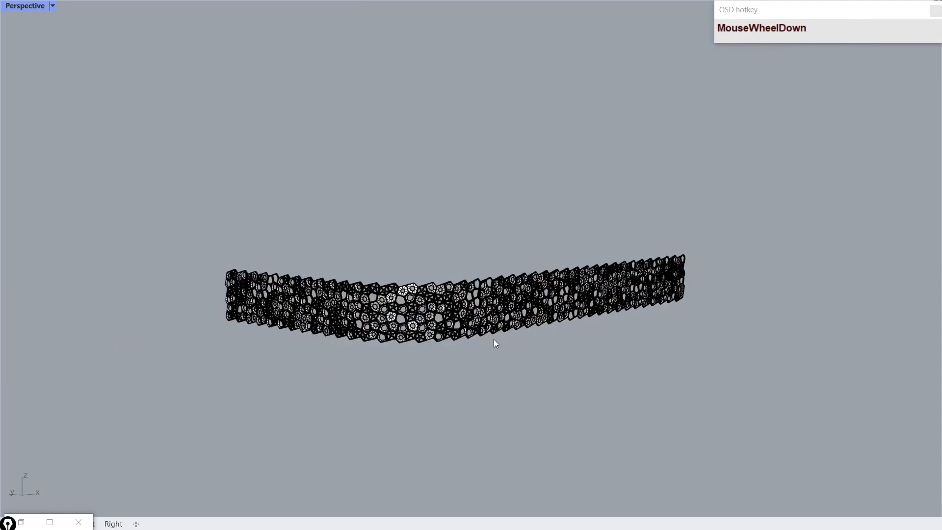
pyautogui.moveTo(493, 340); pyautogui.dragTo(285, 258, button='right')
pyautogui.click(53, 7)
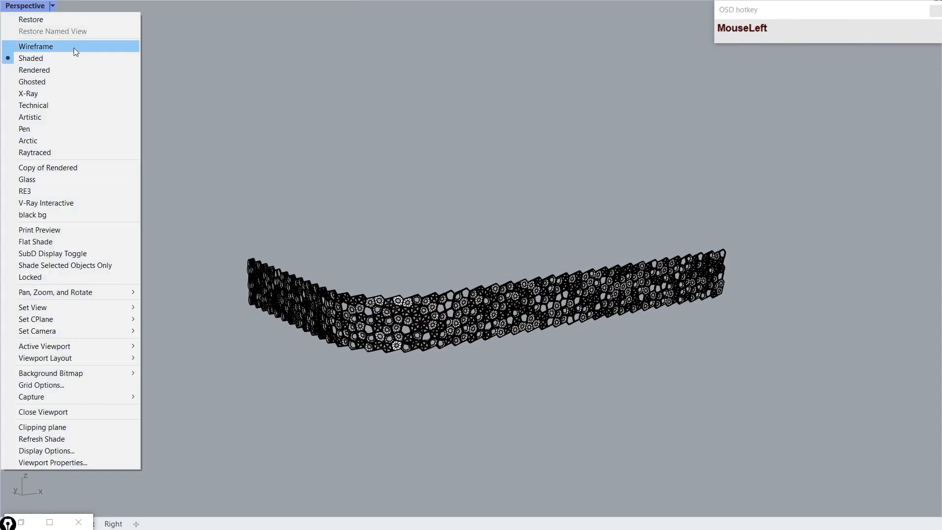
pyautogui.click(58, 70)
# Step: Examine the rendered screen wall from both sides and close up on its perforated modules
pyautogui.moveTo(319, 328); pyautogui.dragTo(542, 294, button='right')
pyautogui.scroll(5, 385, 353)
pyautogui.scroll(-5, 399, 279)
pyautogui.scroll(5, 680, 257)
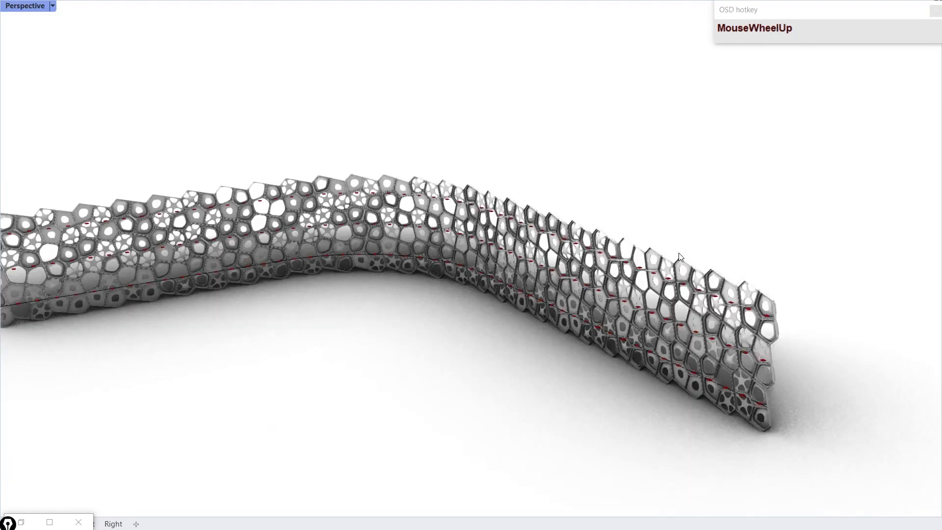
pyautogui.scroll(3, 678, 255)
pyautogui.scroll(-6, 340, 284)
pyautogui.scroll(5, 339, 284)
pyautogui.moveTo(339, 285); pyautogui.dragTo(573, 289, button='right')
pyautogui.scroll(4, 542, 346)
pyautogui.moveTo(541, 344); pyautogui.dragTo(328, 236, button='right')
pyautogui.scroll(4, 153, 267)
pyautogui.scroll(-4, 396, 352)
pyautogui.moveTo(396, 352); pyautogui.dragTo(214, 359, button='right')
pyautogui.scroll(3, 716, 198)
pyautogui.moveTo(716, 198); pyautogui.dragTo(584, 210, button='right')
pyautogui.scroll(4, 512, 345)
pyautogui.scroll(3, 511, 346)
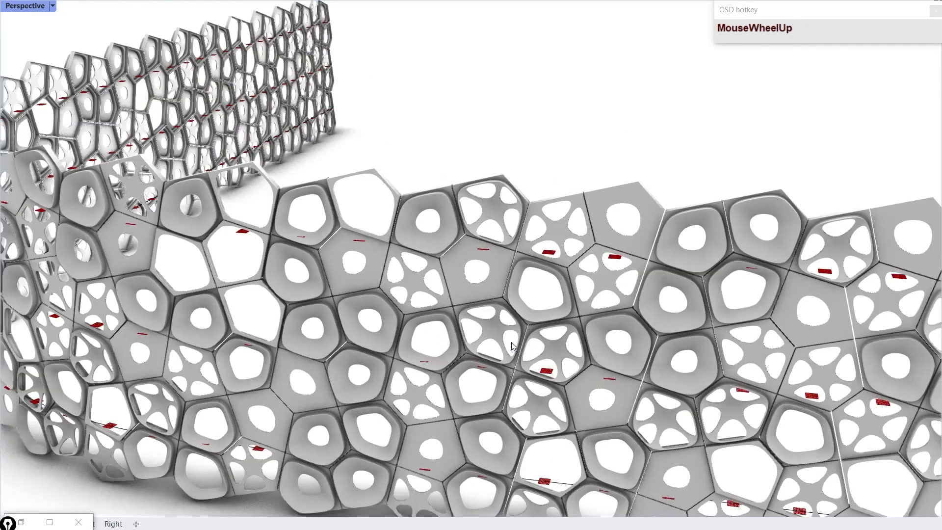
pyautogui.scroll(-5, 511, 342)
pyautogui.moveTo(511, 343); pyautogui.dragTo(551, 298, button='right')
pyautogui.scroll(-2, 551, 299)
pyautogui.scroll(-3, 551, 300)
# Step: Set the Perspective viewport to Shaded display and restore the full Rhino interface
pyautogui.click(53, 6)
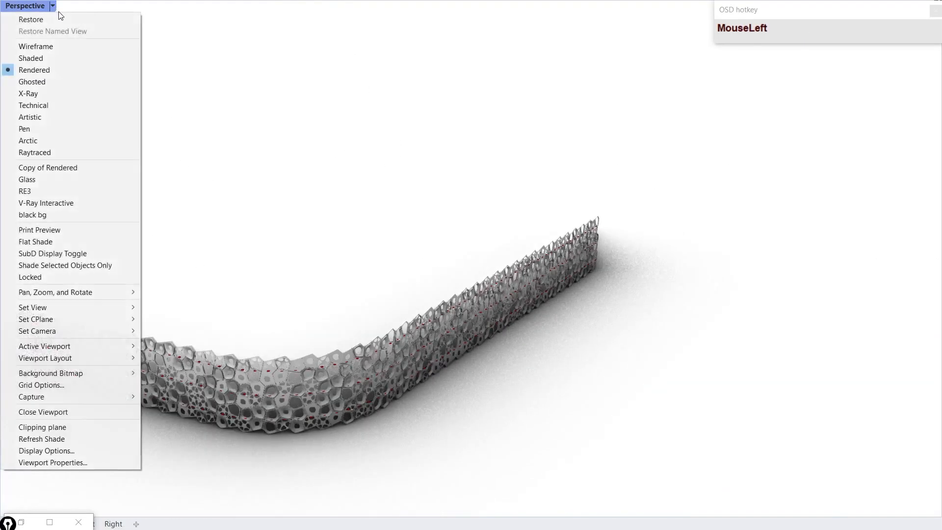
pyautogui.click(42, 58)
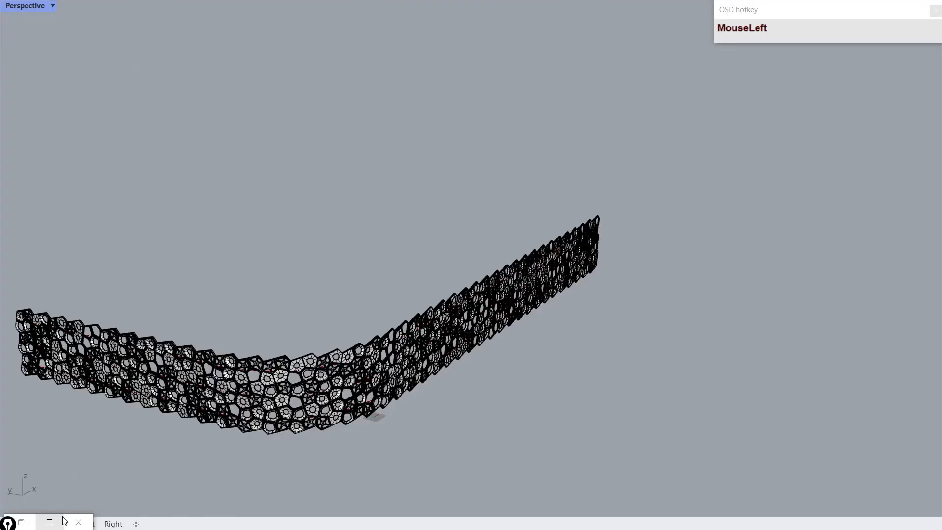
pyautogui.press('Escape')
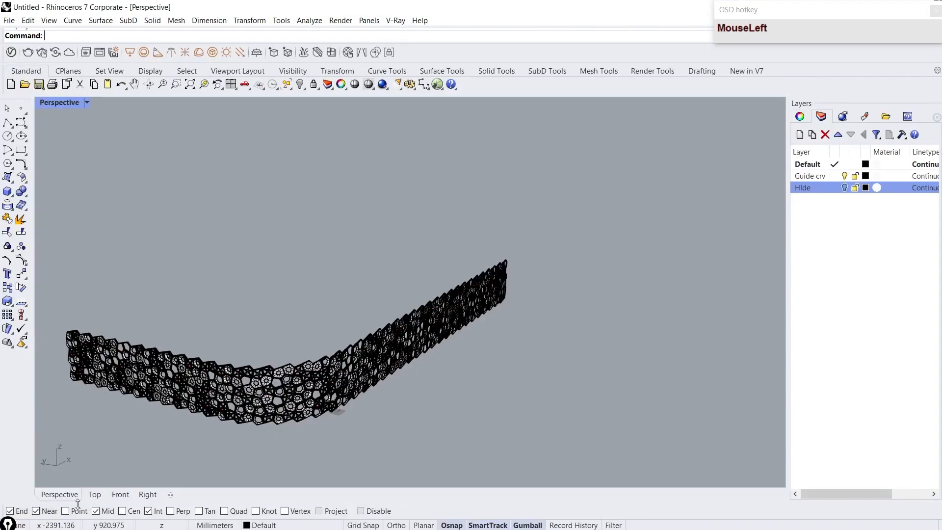
# Step: Draw a rectangle inside the bend of the wall in the Top view and delete its upper and right-hand edges
pyautogui.click(94, 493)
pyautogui.scroll(-10, 295, 342)
pyautogui.moveTo(255, 374); pyautogui.dragTo(282, 401, button='right')
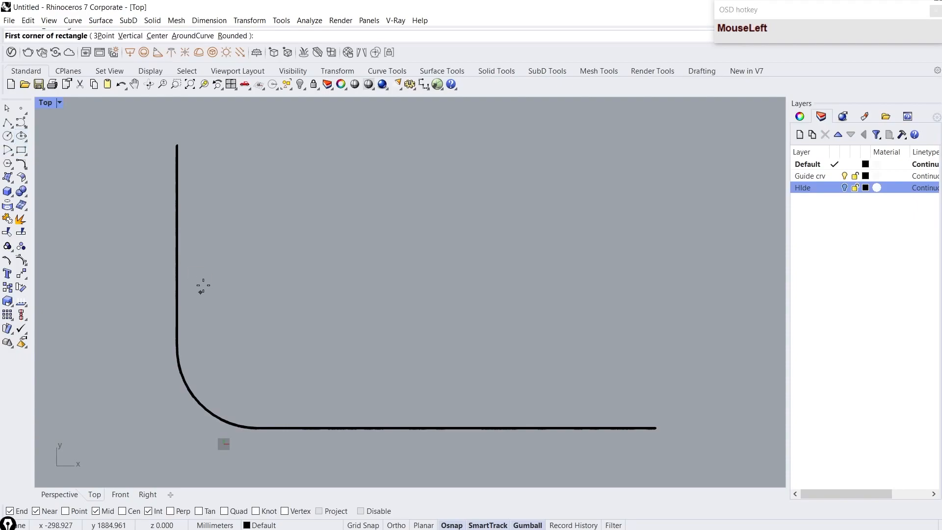
pyautogui.click(230, 245)
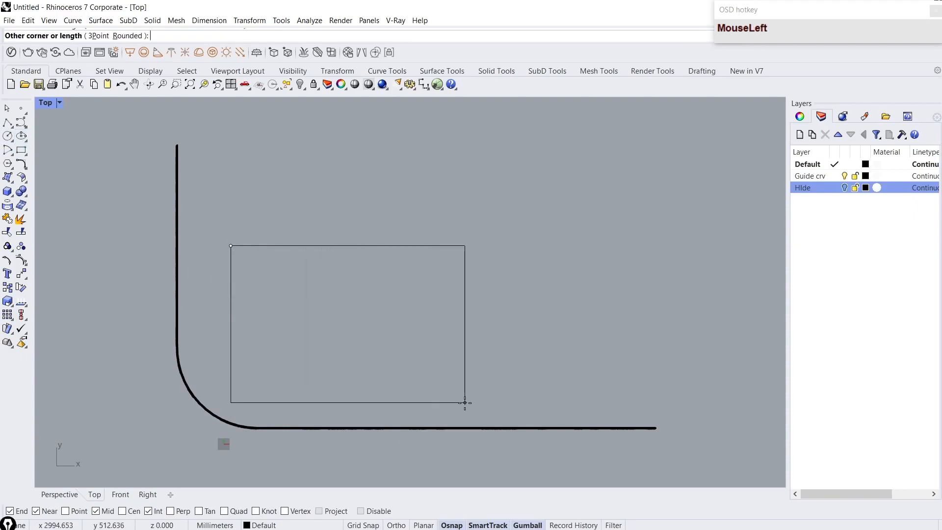
pyautogui.hotkey('ctrl', 'z')
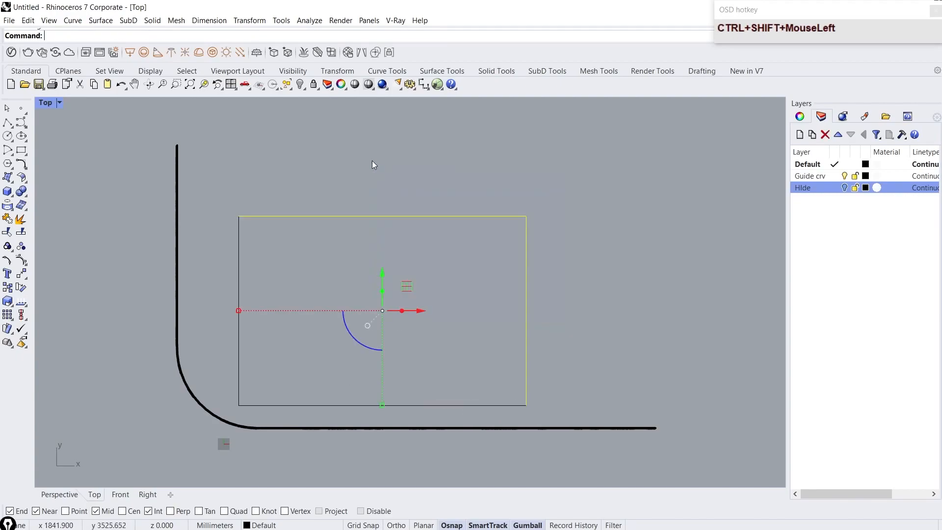
# Step: Fillet the remaining corner of the L-shaped curve with a radius of 800 mm
pyautogui.scroll(3, 268, 411)
pyautogui.moveTo(268, 410); pyautogui.dragTo(204, 347)
pyautogui.scroll(2, 204, 347)
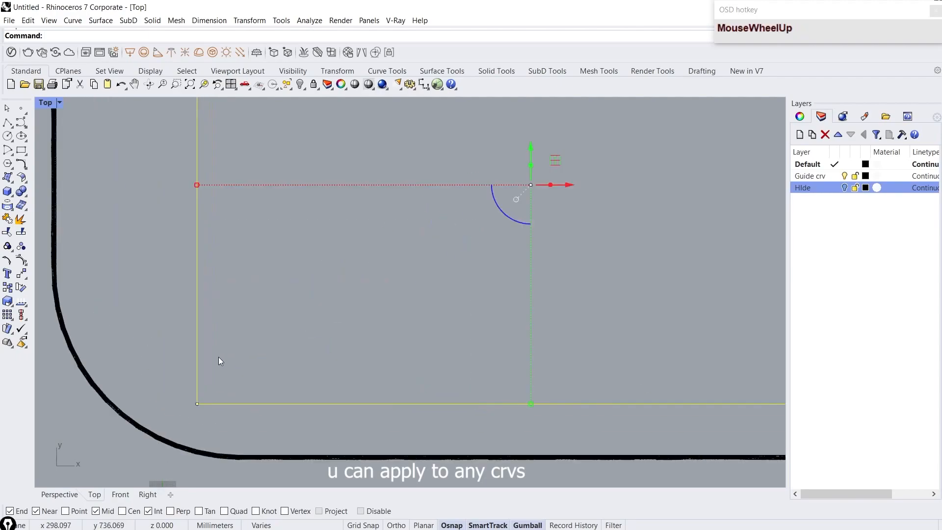
pyautogui.write('et')
pyautogui.press('Return')
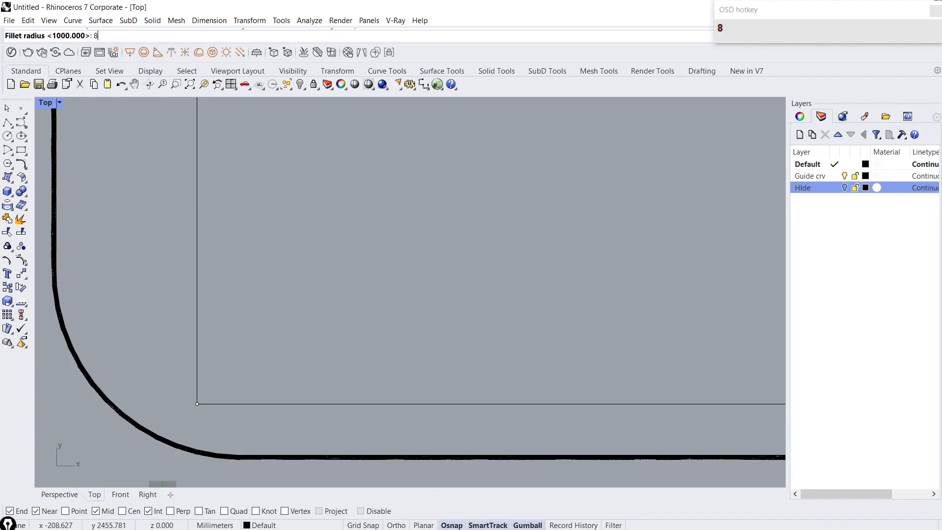
pyautogui.click(198, 258)
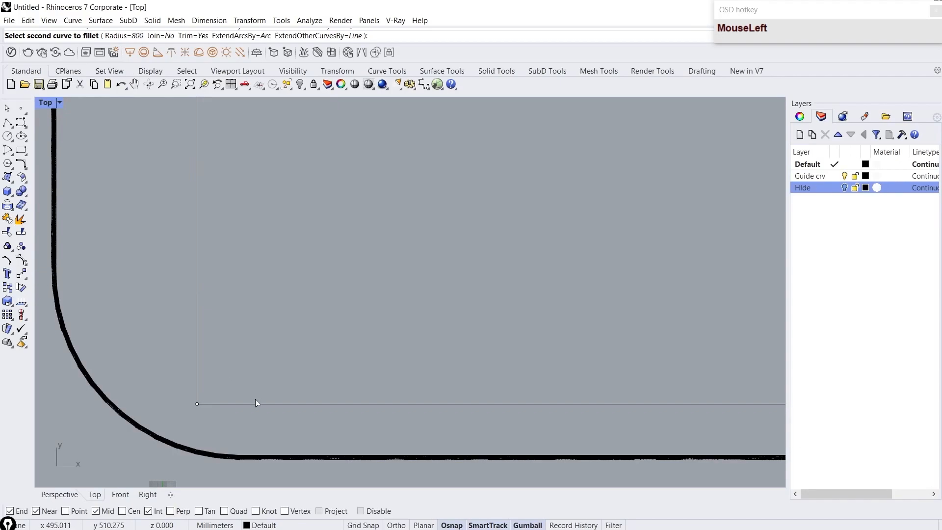
pyautogui.click(257, 403)
pyautogui.scroll(-3, 257, 403)
pyautogui.scroll(2, 304, 349)
pyautogui.press('Return')
pyautogui.scroll(-1, 304, 343)
pyautogui.press('Escape')
# Step: Return to the Perspective view and delete the baked wall modules
pyautogui.click(57, 498)
pyautogui.moveTo(171, 404); pyautogui.dragTo(292, 397, button='right')
pyautogui.click(353, 442)
pyautogui.press('Delete')
pyautogui.scroll(-1, 343, 408)
pyautogui.scroll(3, 311, 422)
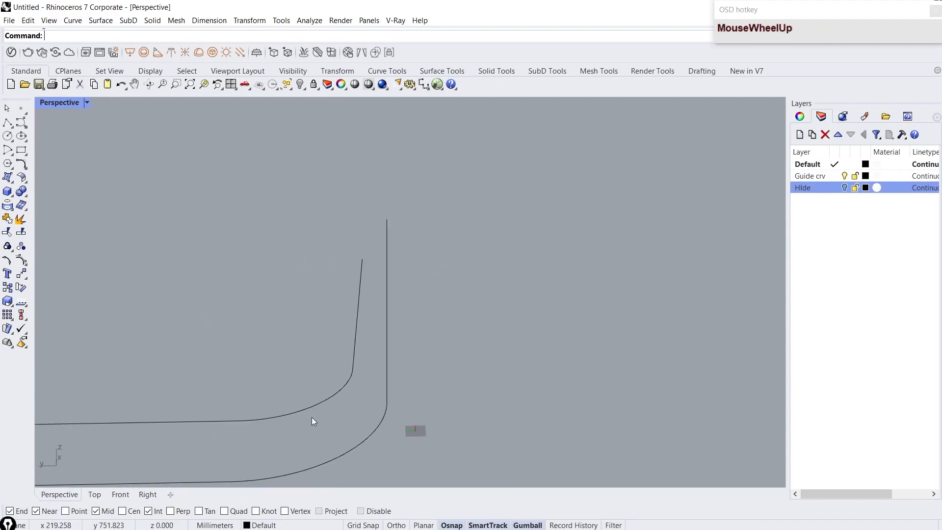
# Step: Select the new filleted curve and restore the Grasshopper window beside the Rhino viewport
pyautogui.click(318, 407)
pyautogui.press('Return')
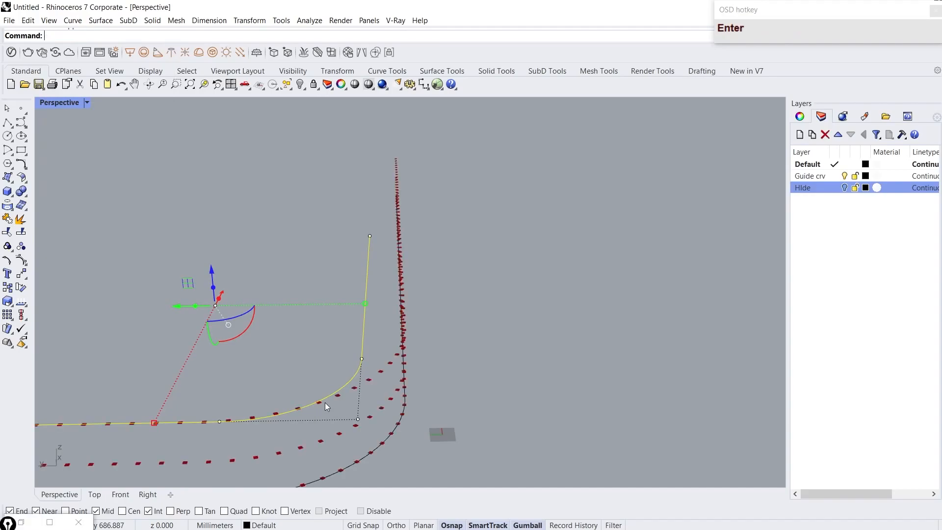
pyautogui.scroll(3, 224, 437)
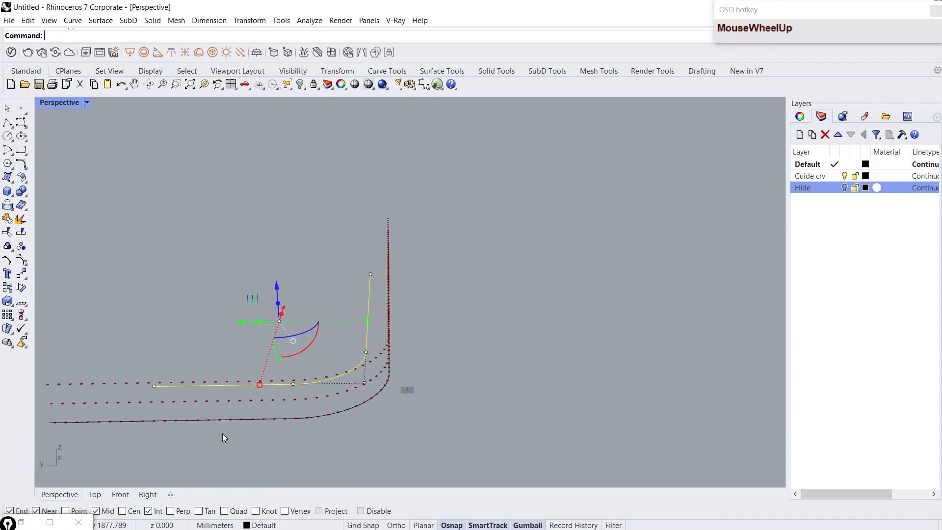
pyautogui.click(54, 522)
pyautogui.moveTo(253, 6); pyautogui.dragTo(940, 216)
# Step: Turn on the preview of the Curve parameter that feeds Divide Length
pyautogui.scroll(-12, 818, 220)
pyautogui.scroll(11, 665, 267)
pyautogui.moveTo(647, 231); pyautogui.dragTo(619, 238, button='right')
pyautogui.scroll(-4, 593, 262)
pyautogui.scroll(3, 610, 278)
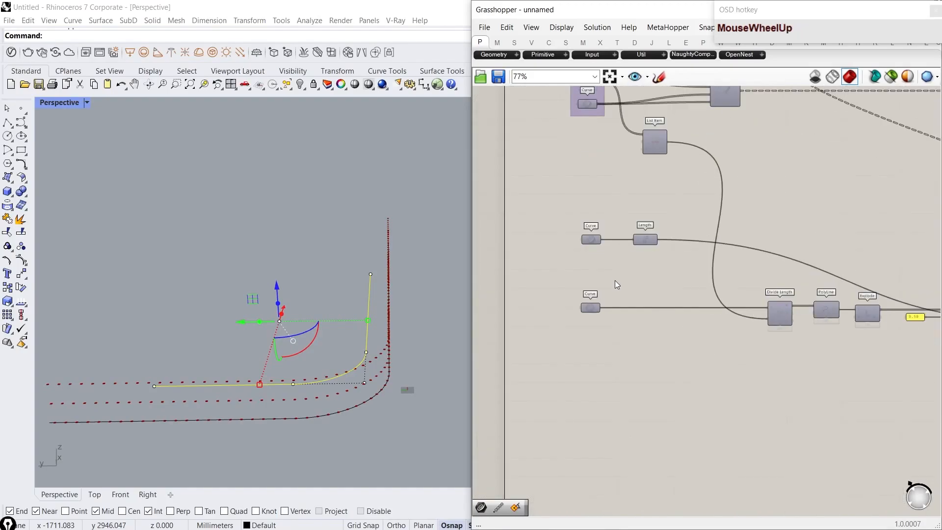
pyautogui.moveTo(620, 289); pyautogui.dragTo(585, 307, button='right')
pyautogui.scroll(3, 554, 298)
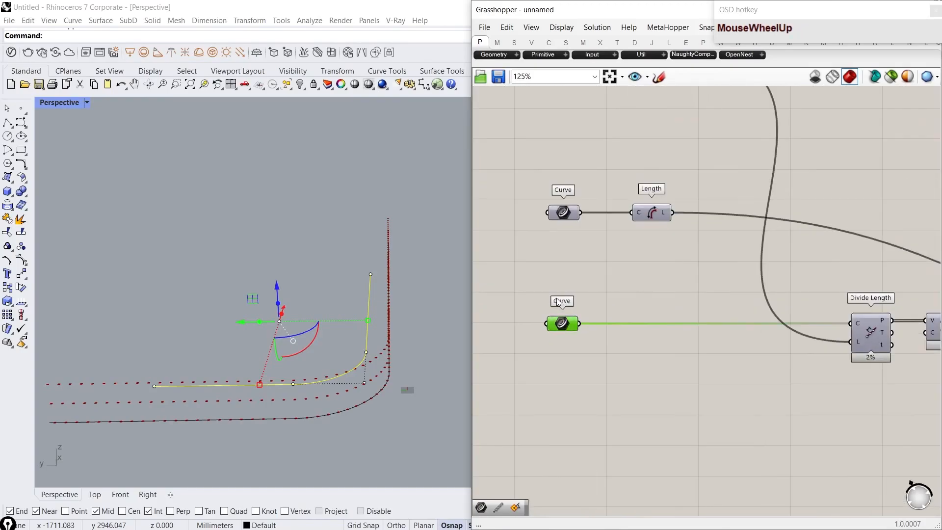
pyautogui.middleClick(557, 299)
pyautogui.click(581, 275)
# Step: Assign the newly filleted curve to the Curve parameter that feeds Divide Length
pyautogui.moveTo(555, 299); pyautogui.dragTo(609, 375)
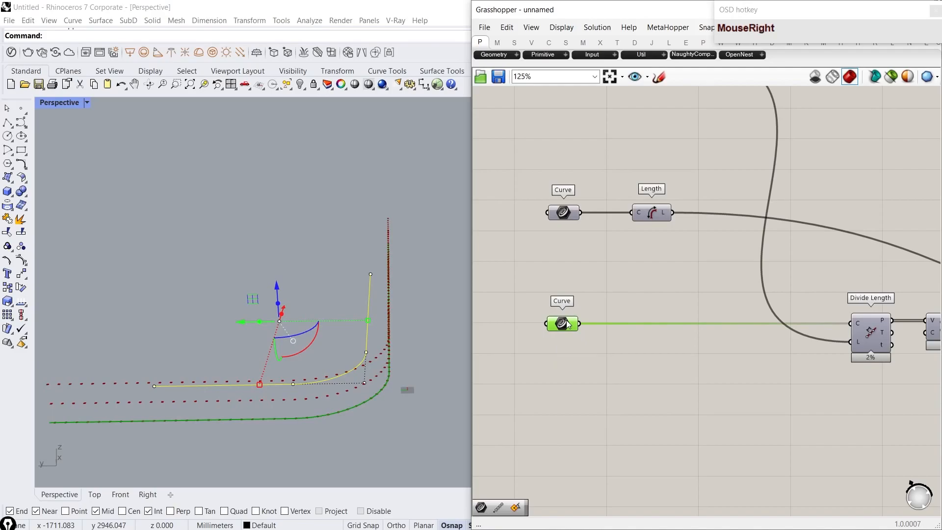
pyautogui.click(369, 442)
pyautogui.rightClick(563, 326)
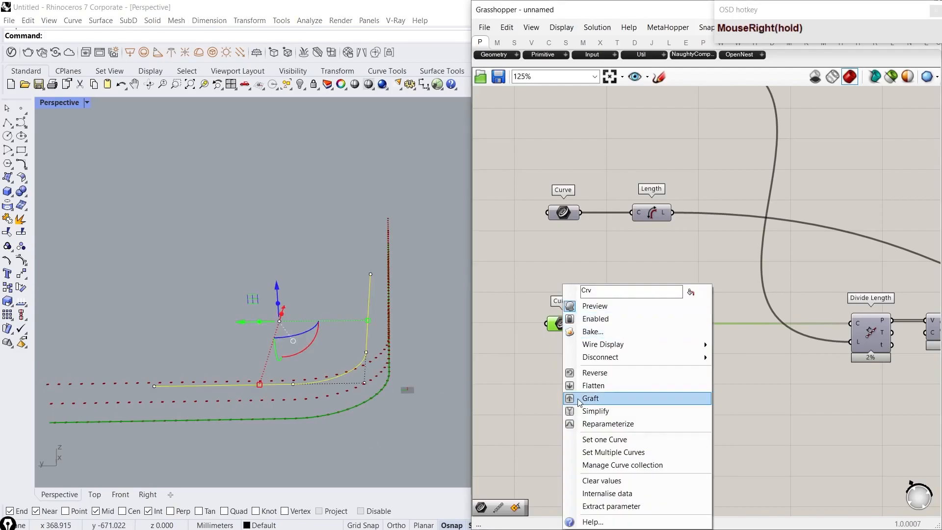
pyautogui.click(604, 439)
# Step: Turn on the preview of the Orient component to show the modules along the new curve
pyautogui.scroll(-10, 574, 321)
pyautogui.moveTo(721, 293); pyautogui.dragTo(567, 272, button='right')
pyautogui.scroll(5, 566, 273)
pyautogui.moveTo(512, 262); pyautogui.dragTo(773, 293, button='right')
pyautogui.scroll(4, 770, 290)
pyautogui.moveTo(750, 301); pyautogui.dragTo(693, 260)
pyautogui.middleClick(724, 312)
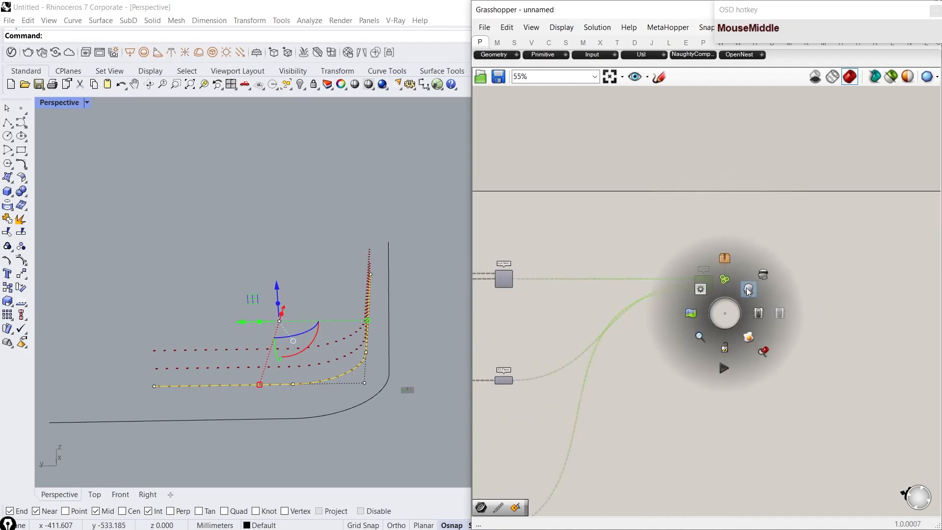
pyautogui.click(746, 290)
pyautogui.click(819, 350)
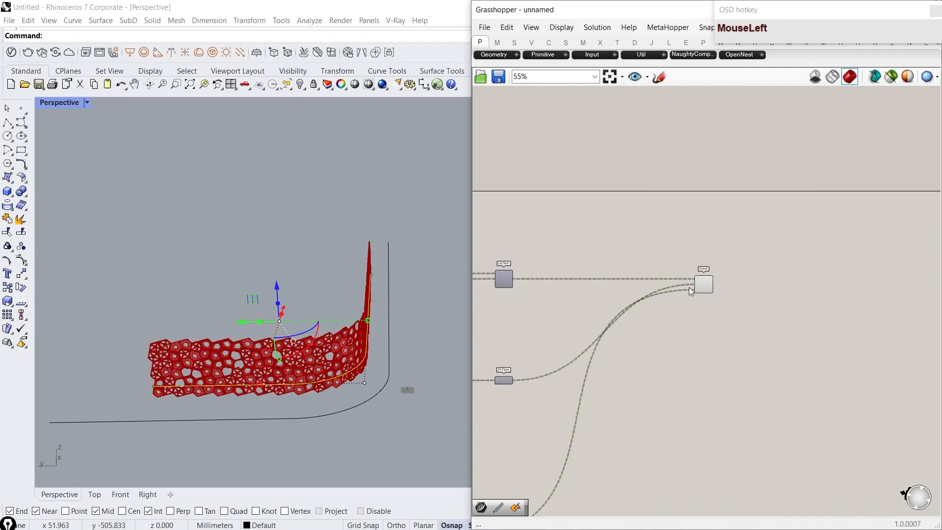
# Step: Bake the Orient component's modules with layer colour and Normal mode, leaving them ungrouped
pyautogui.scroll(5, 685, 298)
pyautogui.rightClick(682, 310)
pyautogui.click(702, 358)
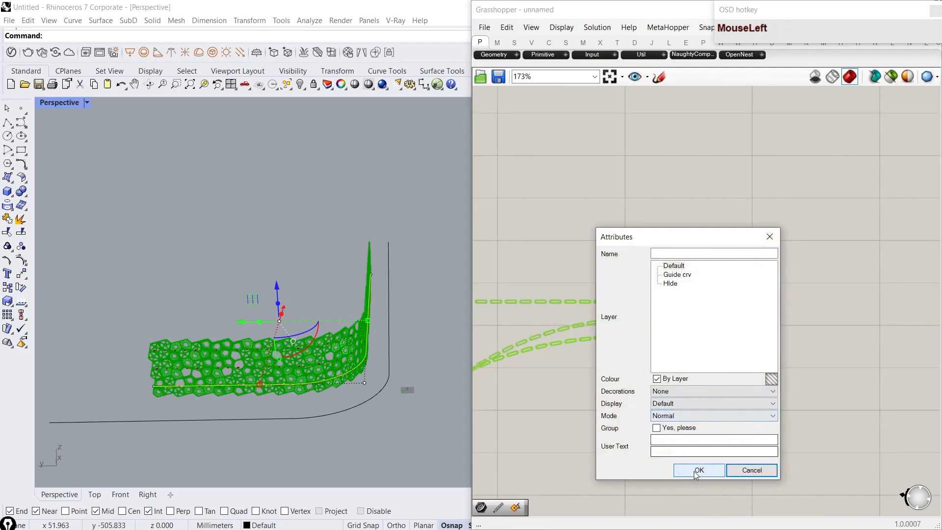
pyautogui.click(699, 470)
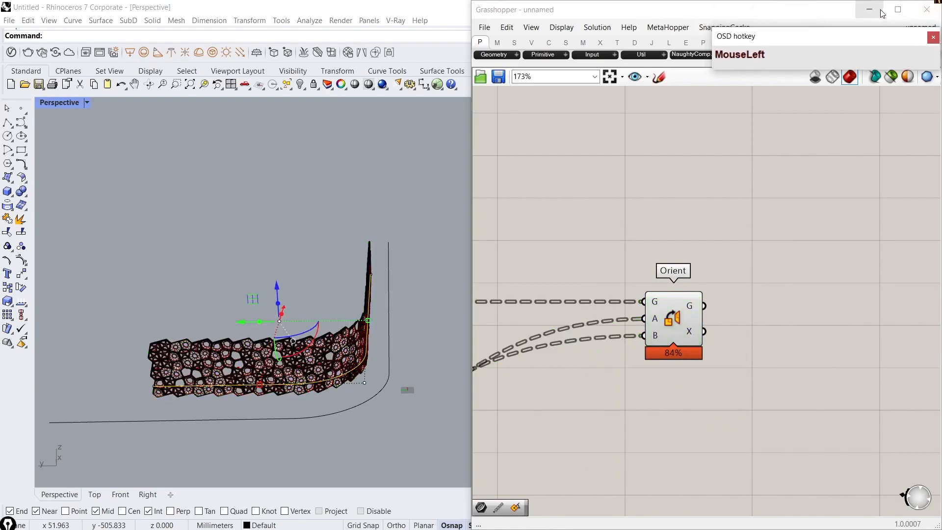
# Step: Select all components in the definition and turn off their preview
pyautogui.click(785, 371)
pyautogui.hotkey('ctrl', 'a')
pyautogui.middleClick(782, 340)
pyautogui.click(820, 302)
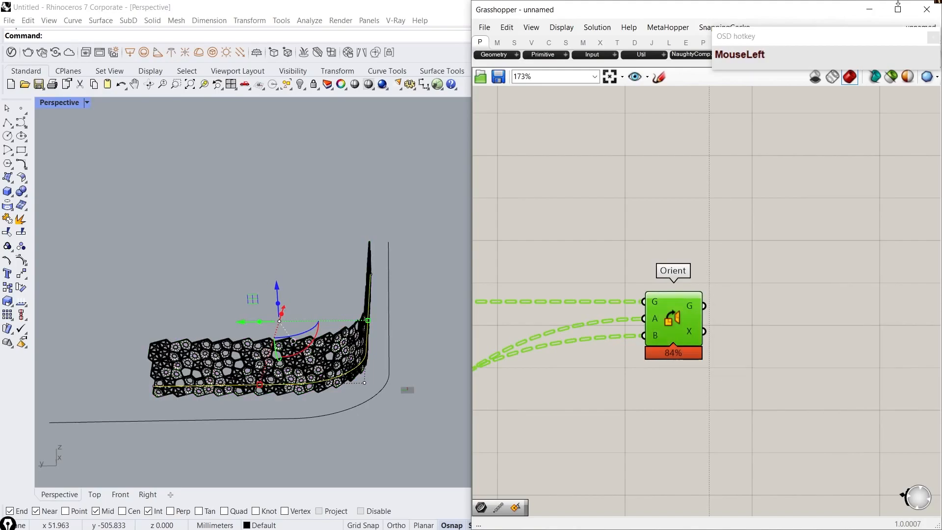
# Step: Minimize Grasshopper, then select and hide both guide curves so only the baked wall remains visible
pyautogui.click(869, 10)
pyautogui.scroll(5, 332, 359)
pyautogui.press('Return')
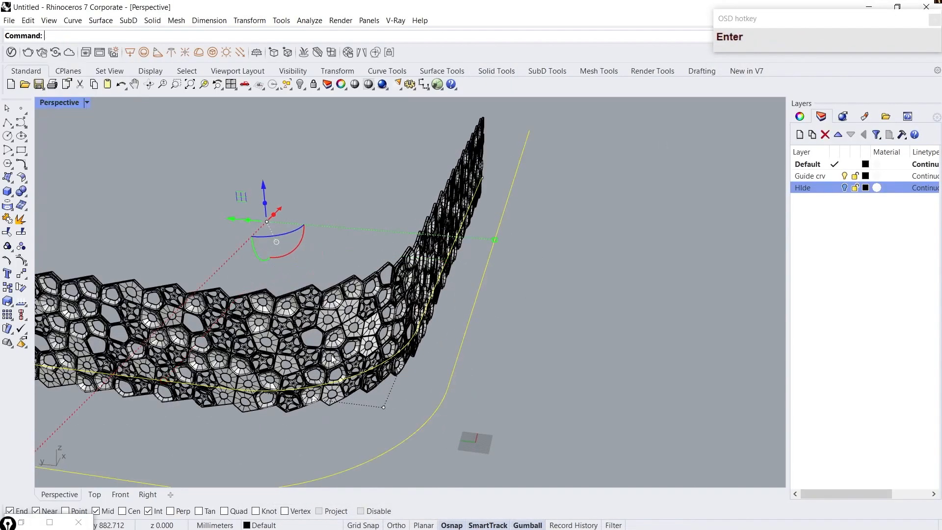
pyautogui.write('h')
pyautogui.press('Return')
pyautogui.moveTo(356, 341); pyautogui.dragTo(451, 253, button='right')
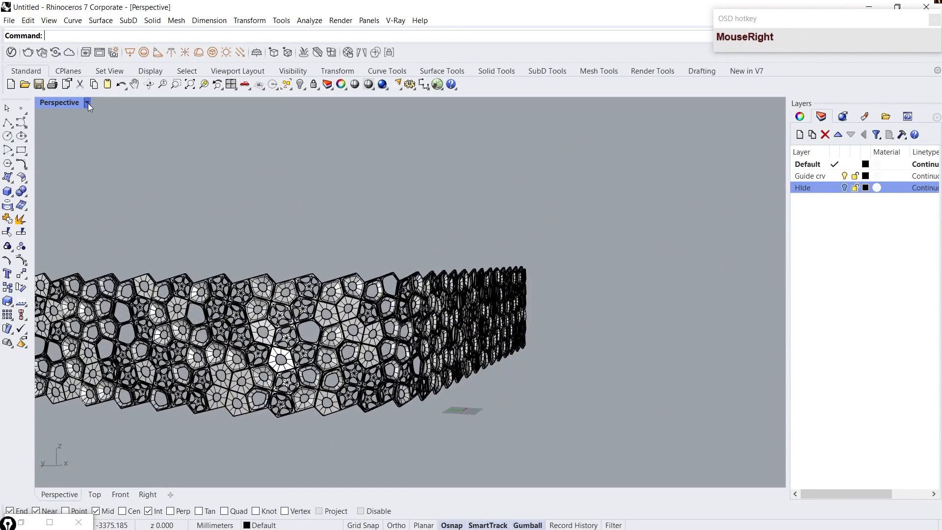
# Step: Switch the Perspective viewport's display mode to Rendered and then to RE3
pyautogui.click(88, 103)
pyautogui.click(126, 131)
pyautogui.moveTo(432, 319); pyautogui.dragTo(142, 189, button='right')
pyautogui.scroll(1, 282, 348)
pyautogui.click(88, 103)
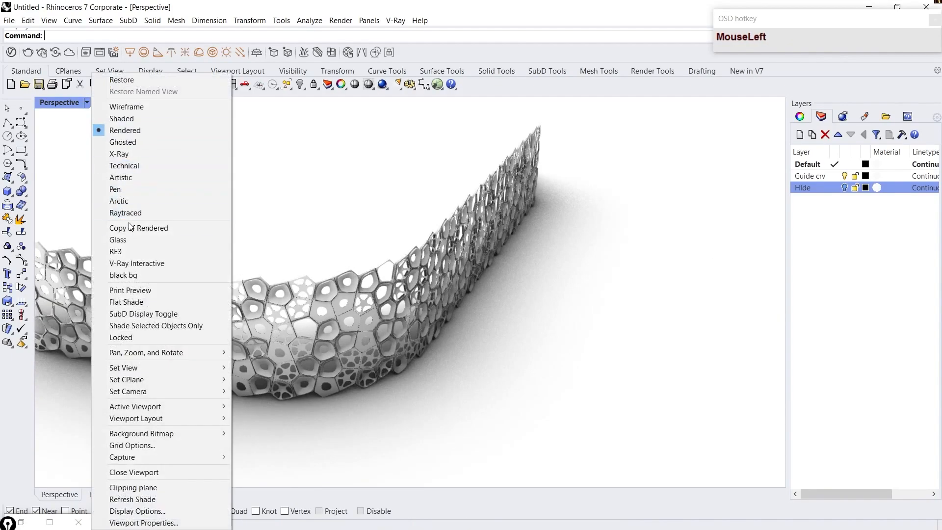
pyautogui.click(127, 252)
# Step: Examine the baked wall from several angles and close up, checking its modules, openings and curved corner
pyautogui.moveTo(529, 299); pyautogui.dragTo(341, 295, button='right')
pyautogui.scroll(3, 414, 351)
pyautogui.scroll(5, 431, 319)
pyautogui.scroll(-3, 558, 283)
pyautogui.scroll(-3, 534, 270)
pyautogui.scroll(-3, 559, 275)
pyautogui.scroll(2, 585, 335)
pyautogui.scroll(5, 585, 335)
pyautogui.scroll(-5, 441, 296)
pyautogui.scroll(5, 441, 295)
pyautogui.scroll(-10, 245, 291)
pyautogui.scroll(6, 240, 291)
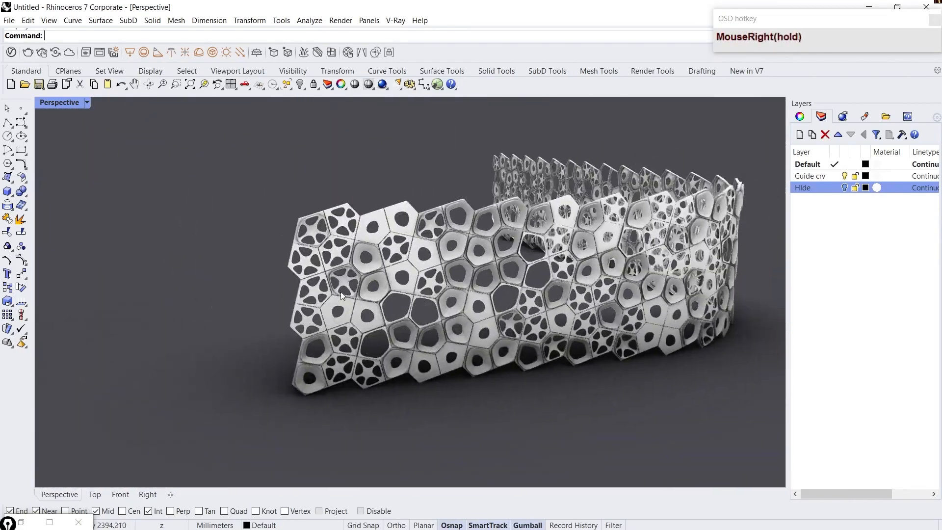
pyautogui.scroll(5, 341, 296)
pyautogui.scroll(-5, 305, 322)
pyautogui.moveTo(305, 323); pyautogui.dragTo(476, 286, button='right')
pyautogui.scroll(-8, 601, 296)
pyautogui.scroll(4, 601, 296)
pyautogui.scroll(6, 235, 294)
pyautogui.moveTo(235, 294); pyautogui.dragTo(318, 271, button='right')
pyautogui.scroll(-8, 318, 271)
pyautogui.scroll(2, 543, 258)
pyautogui.moveTo(542, 258); pyautogui.dragTo(670, 271, button='right')
pyautogui.scroll(3, 335, 242)
pyautogui.scroll(5, 334, 243)
pyautogui.scroll(-6, 274, 228)
pyautogui.scroll(-5, 490, 294)
pyautogui.moveTo(416, 319); pyautogui.dragTo(389, 348, button='right')
pyautogui.scroll(-4, 388, 349)
pyautogui.scroll(6, 414, 305)
pyautogui.moveTo(414, 305); pyautogui.dragTo(481, 270, button='right')
pyautogui.scroll(-5, 442, 270)
pyautogui.scroll(6, 343, 275)
pyautogui.moveTo(343, 274); pyautogui.dragTo(405, 287, button='right')
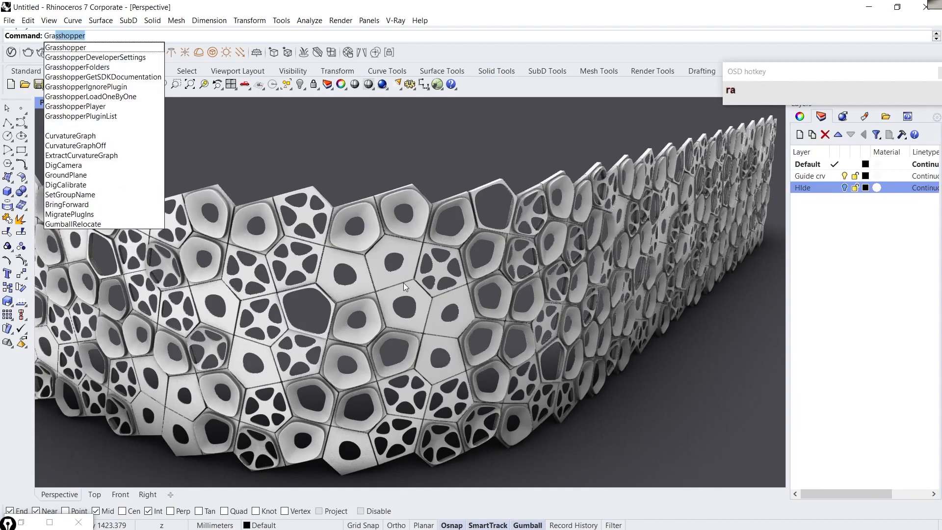
# Step: Reopen the Grasshopper window and set the Perspective viewport's display mode to Shaded
pyautogui.press('Return')
pyautogui.click(88, 103)
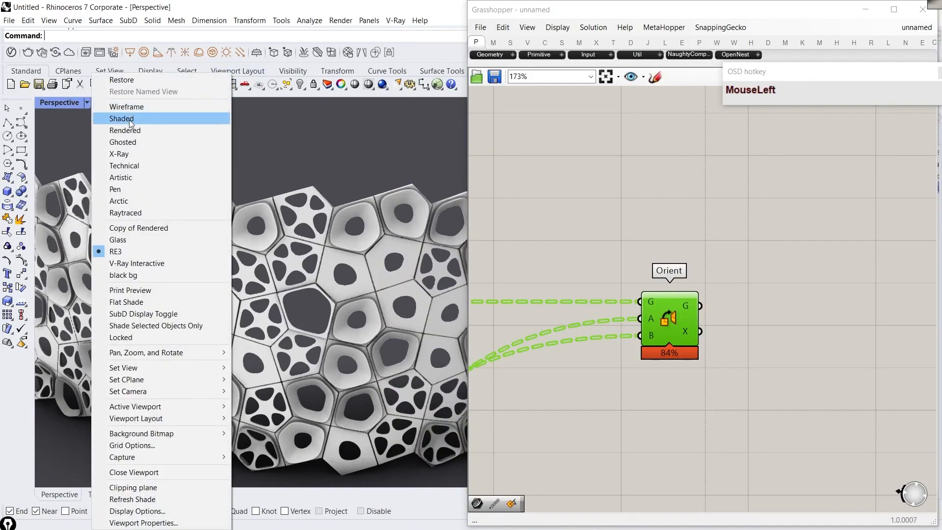
pyautogui.click(123, 119)
# Step: Clear the baked wall modules out of the Perspective viewport
pyautogui.scroll(-9, 235, 295)
pyautogui.click(240, 304)
pyautogui.moveTo(240, 304)
pyautogui.mouseDown(button='right')
pyautogui.moveTo(374, 331)
pyautogui.moveTo(316, 316)
pyautogui.moveTo(274, 392)
pyautogui.moveTo(293, 276)
pyautogui.mouseUp(button='right')
pyautogui.scroll(-5, 315, 315)
pyautogui.scroll(4, 315, 316)
pyautogui.click(273, 414)
pyautogui.scroll(4, 273, 412)
pyautogui.scroll(2, 293, 275)
pyautogui.scroll(3, 292, 276)
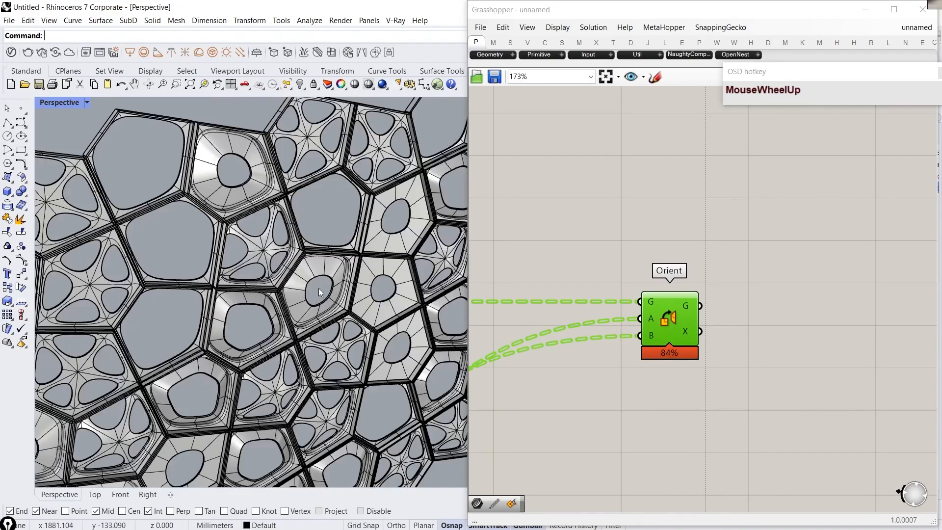
pyautogui.scroll(5, 319, 265)
pyautogui.scroll(-10, 236, 245)
pyautogui.click(251, 261)
pyautogui.moveTo(250, 262); pyautogui.dragTo(126, 291, button='right')
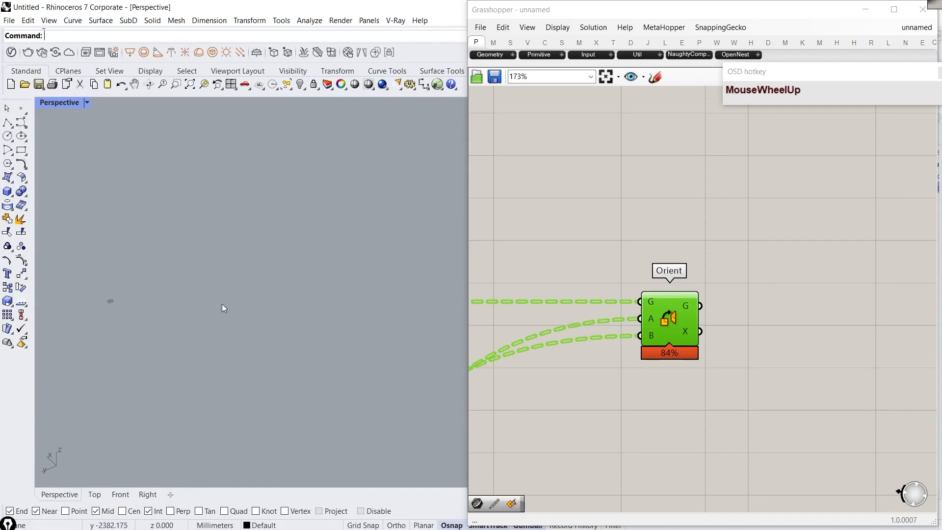
pyautogui.scroll(3, 134, 307)
# Step: Turn the preview of the oriented wall modules back on in the definition
pyautogui.moveTo(658, 317); pyautogui.dragTo(685, 292, button='middle')
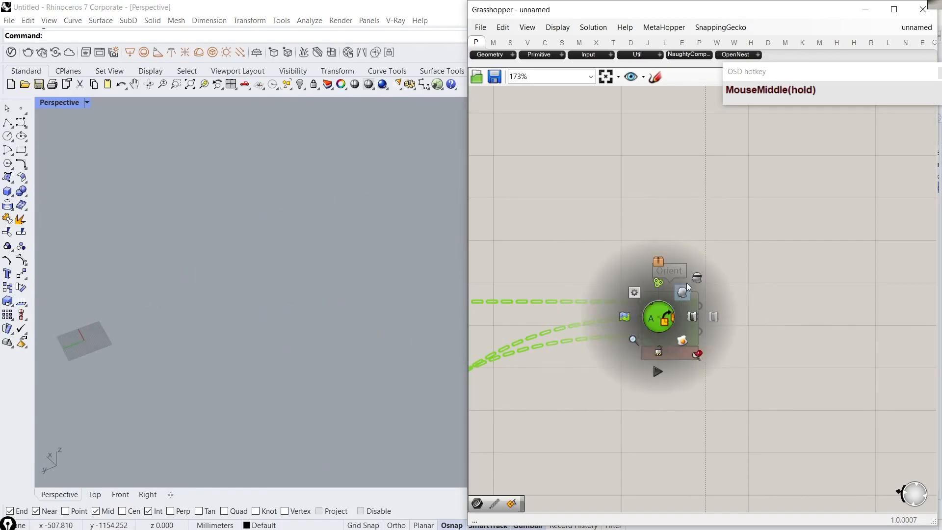
pyautogui.click(685, 292)
pyautogui.scroll(-5, 387, 303)
pyautogui.moveTo(378, 313); pyautogui.dragTo(216, 309, button='right')
pyautogui.click(646, 216)
pyautogui.scroll(-4, 804, 286)
pyautogui.scroll(3, 786, 358)
pyautogui.click(721, 301)
pyautogui.click(776, 354)
# Step: Add a Rotate Plane component above the Horizontal Frame component
pyautogui.scroll(-7, 797, 276)
pyautogui.scroll(7, 698, 300)
pyautogui.moveTo(718, 331); pyautogui.dragTo(606, 325, button='right')
pyautogui.scroll(-2, 805, 461)
pyautogui.moveTo(805, 461); pyautogui.dragTo(618, 332, button='right')
pyautogui.scroll(5, 774, 367)
pyautogui.moveTo(774, 367); pyautogui.dragTo(667, 352, button='right')
pyautogui.moveTo(672, 394); pyautogui.dragTo(599, 316)
pyautogui.moveTo(700, 276); pyautogui.dragTo(640, 290, button='right')
pyautogui.doubleClick(640, 291)
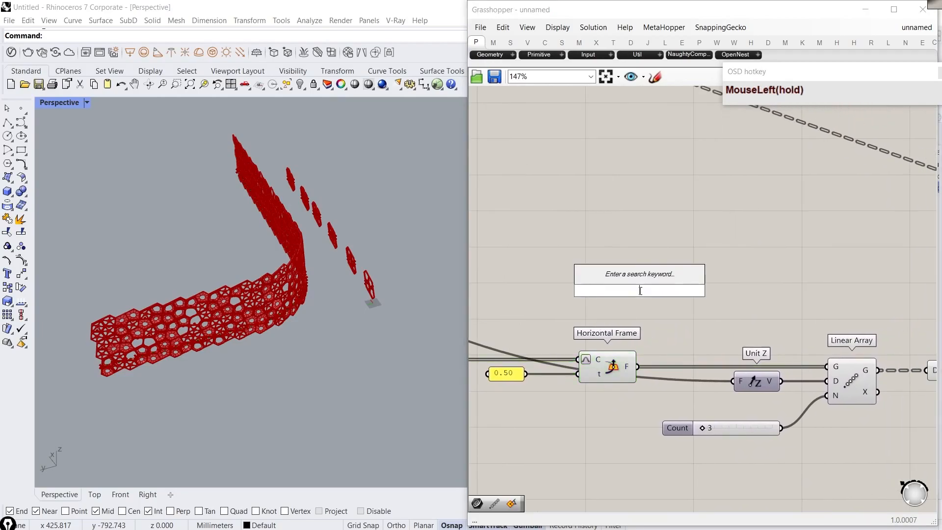
pyautogui.write('rotate plane')
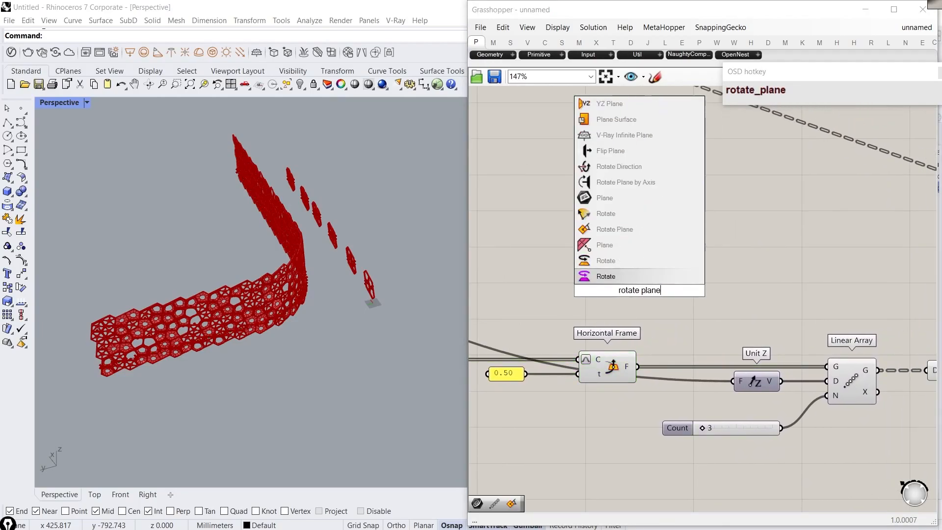
pyautogui.click(628, 226)
pyautogui.moveTo(658, 281); pyautogui.dragTo(738, 233)
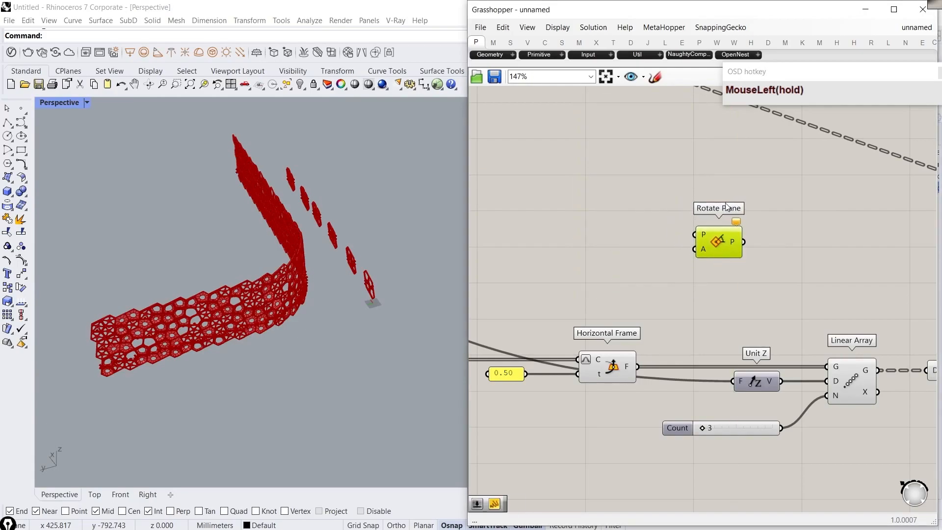
# Step: Feed the Horizontal Frame output into Rotate Plane's plane input and set its angle input to degrees
pyautogui.moveTo(672, 272); pyautogui.dragTo(644, 286, button='right')
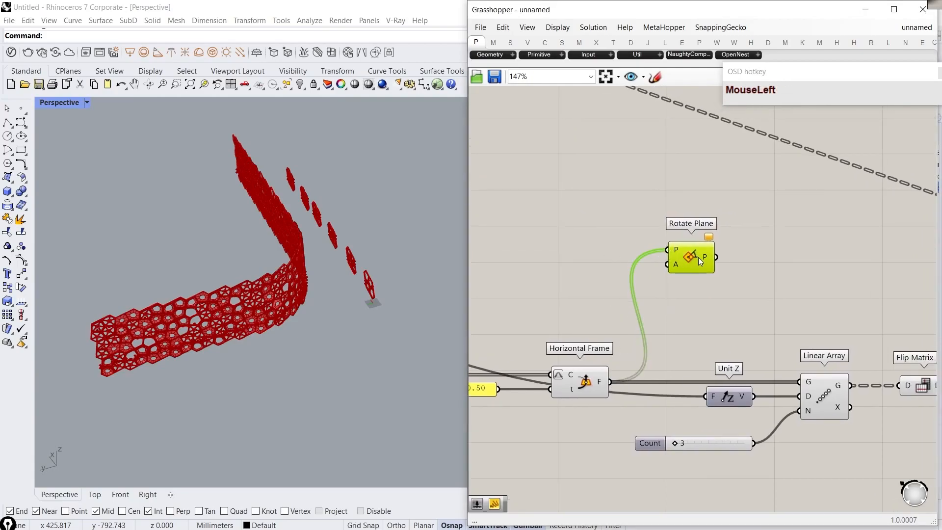
pyautogui.moveTo(696, 257); pyautogui.dragTo(720, 261)
pyautogui.moveTo(721, 260); pyautogui.dragTo(676, 267, button='right')
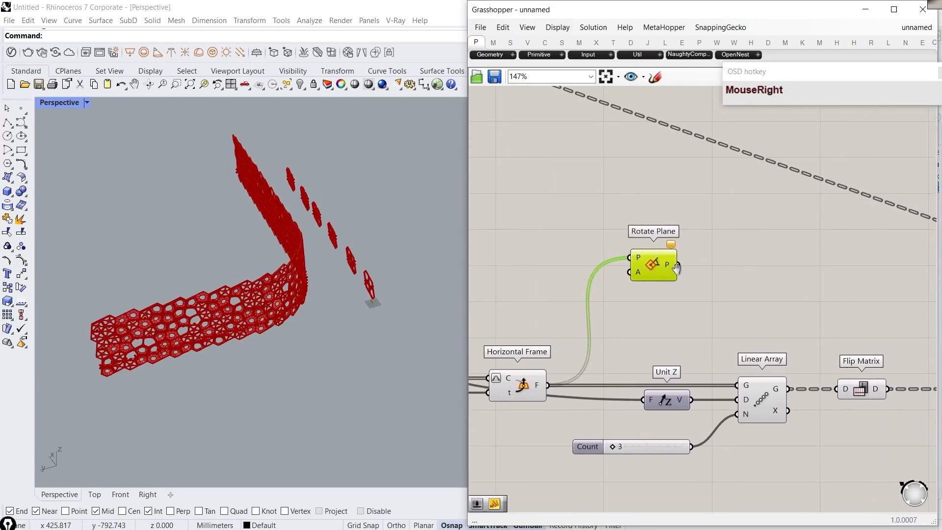
pyautogui.rightClick(638, 270)
pyautogui.click(672, 384)
pyautogui.moveTo(593, 234); pyautogui.dragTo(745, 287, button='right')
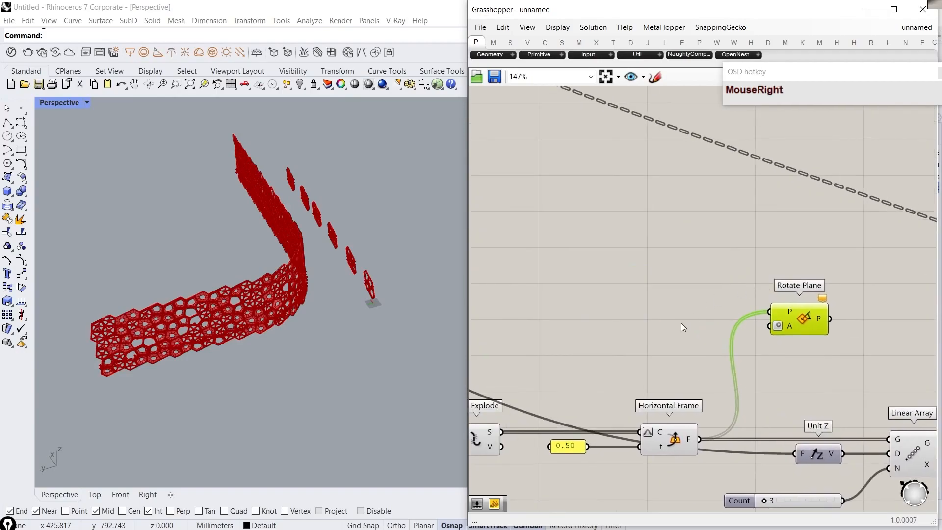
pyautogui.doubleClick(669, 318)
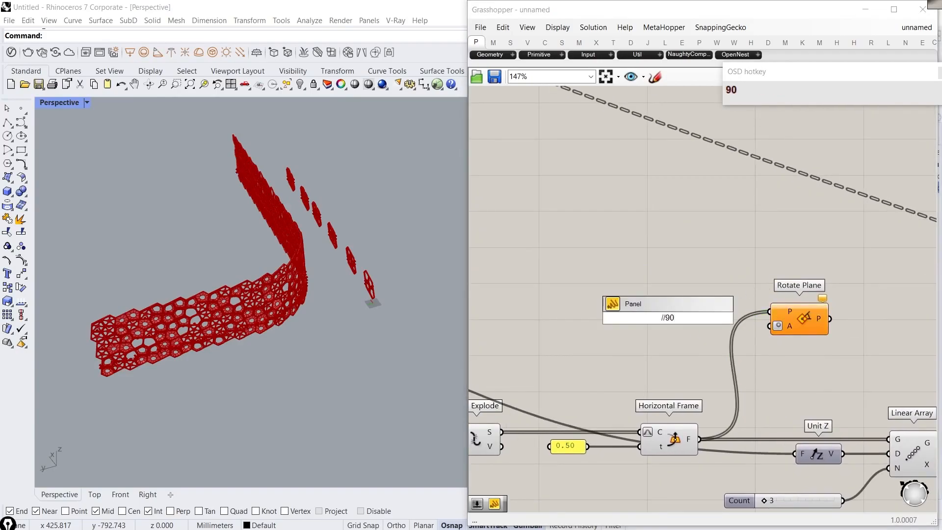
pyautogui.press('Return')
pyautogui.click(667, 317)
pyautogui.press('Delete')
# Step: Add a panel with the value 180, connect it to Rotate Plane's angle input, and reposition both components
pyautogui.doubleClick(667, 318)
pyautogui.write('//18')
pyautogui.moveTo(688, 315); pyautogui.dragTo(654, 298, button='right')
pyautogui.scroll(2, 653, 298)
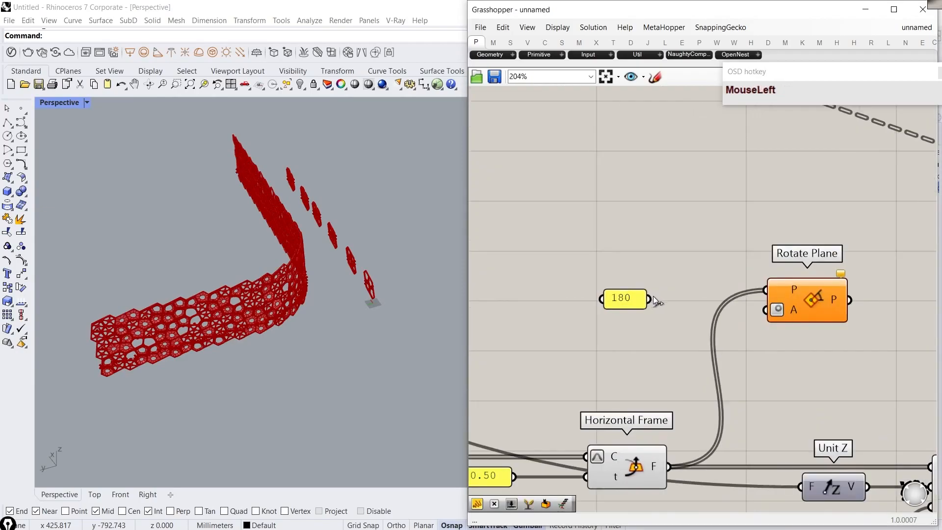
pyautogui.scroll(-2, 860, 329)
pyautogui.moveTo(860, 329); pyautogui.dragTo(727, 313, button='right')
pyautogui.moveTo(692, 355); pyautogui.dragTo(545, 244)
pyautogui.moveTo(690, 290); pyautogui.dragTo(626, 288)
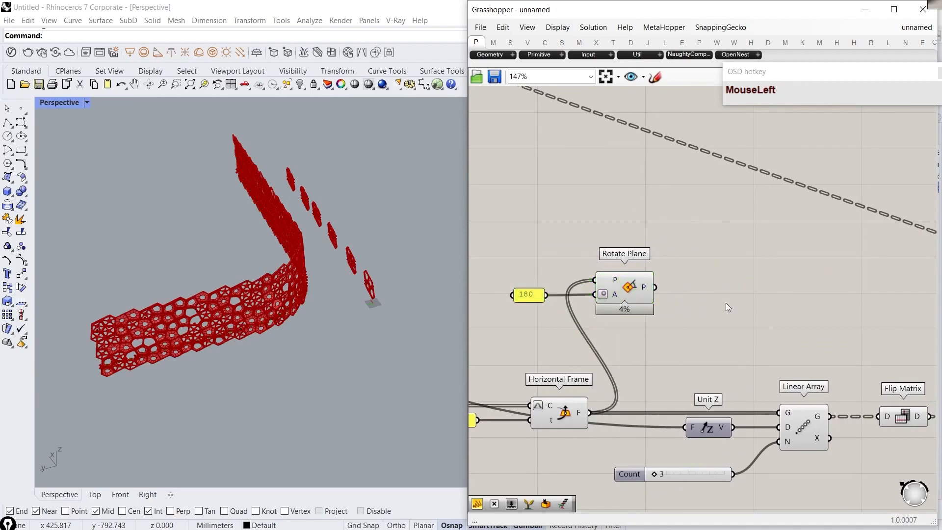
# Step: Add a Stream Filter component with Rotate Plane feeding stream 0 and Horizontal Frame feeding stream 1
pyautogui.doubleClick(725, 303)
pyautogui.write('stream filter')
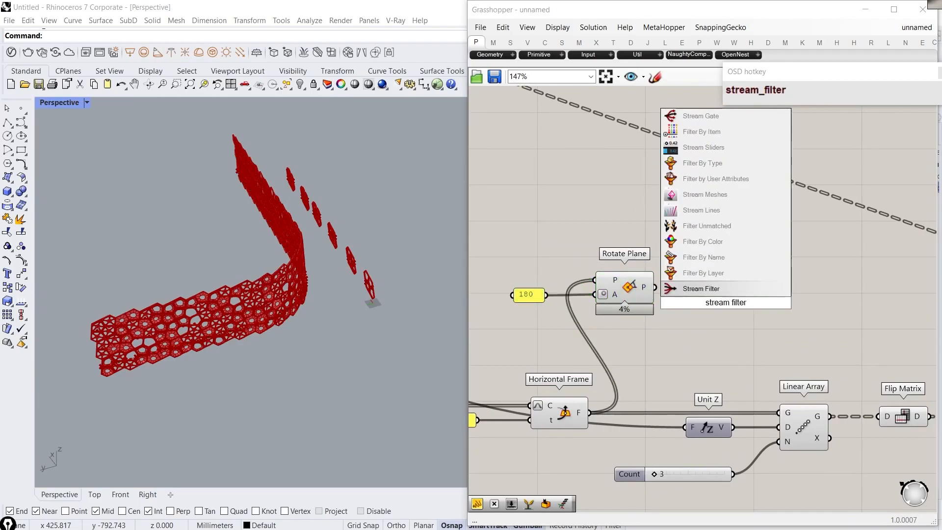
pyautogui.press('Return')
pyautogui.scroll(1, 667, 271)
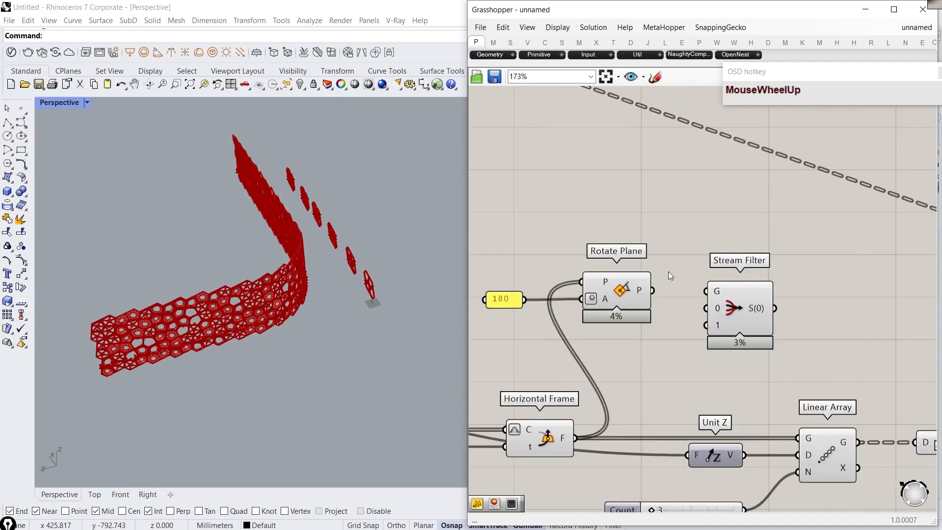
pyautogui.moveTo(639, 292); pyautogui.dragTo(719, 289)
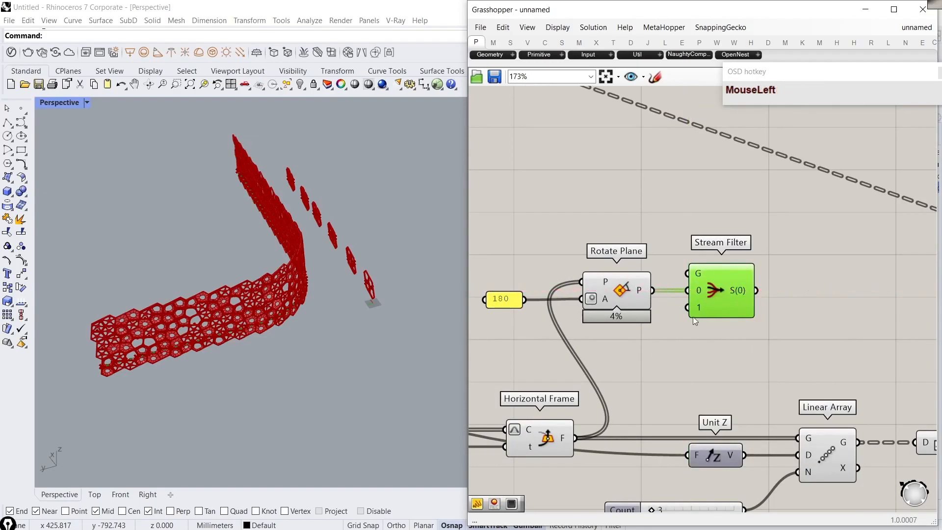
pyautogui.moveTo(688, 322); pyautogui.dragTo(658, 313, button='right')
# Step: Try a panel with the value 1 wired into the Stream Filter's stream 0 input
pyautogui.doubleClick(615, 208)
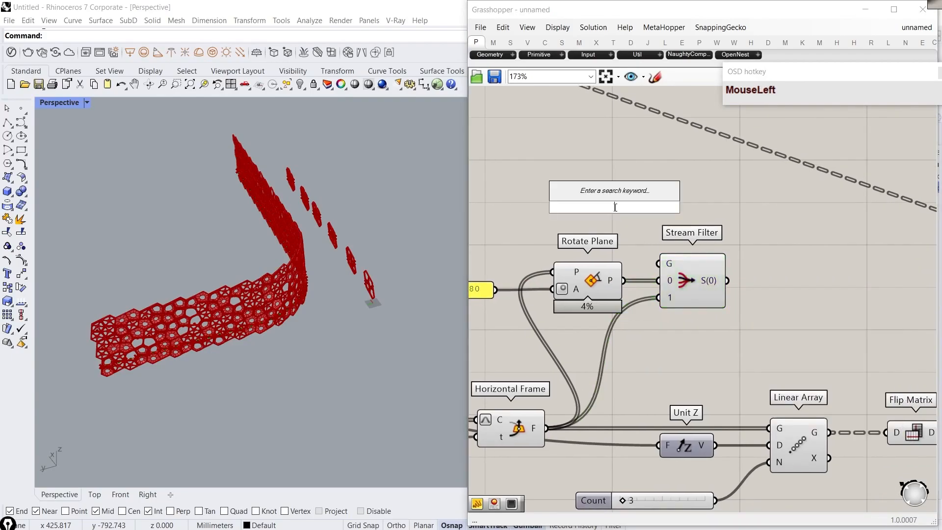
pyautogui.press('Return')
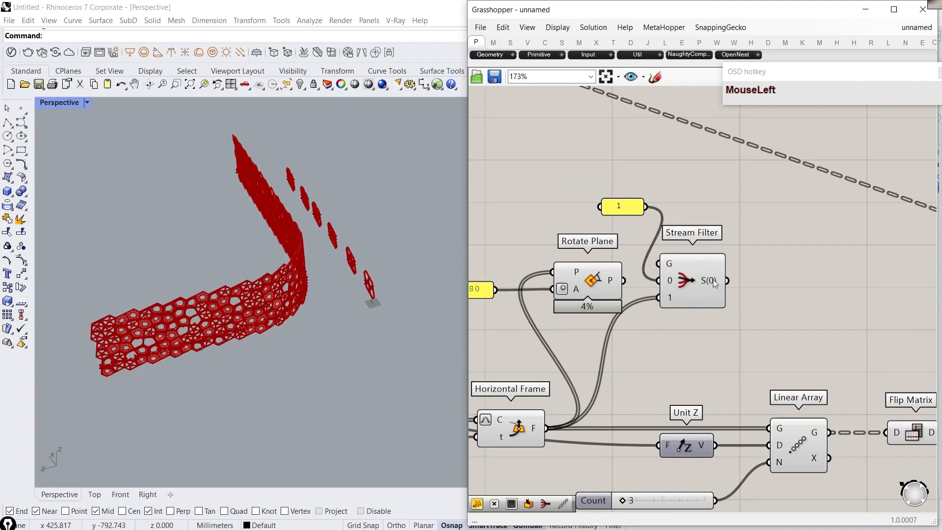
pyautogui.moveTo(622, 207); pyautogui.dragTo(574, 334)
# Step: Add a Boolean Toggle, connect it to the Stream Filter's gate input, and set it to True
pyautogui.doubleClick(579, 185)
pyautogui.write('toogle')
pyautogui.press('BackSpace')
pyautogui.press('BackSpace')
pyautogui.press('BackSpace')
pyautogui.press('BackSpace')
pyautogui.press('BackSpace')
pyautogui.press('BackSpace')
pyautogui.write('toggle')
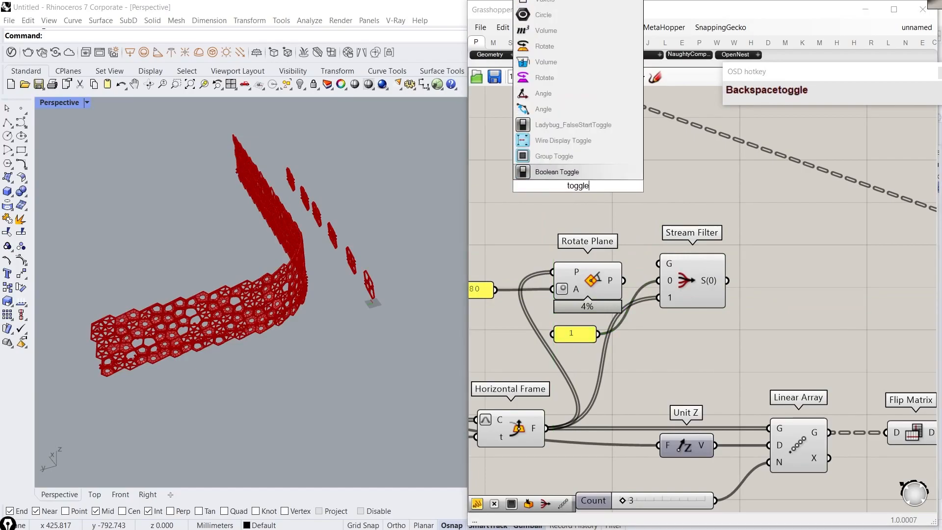
pyautogui.press('Return')
pyautogui.moveTo(623, 185); pyautogui.dragTo(663, 283)
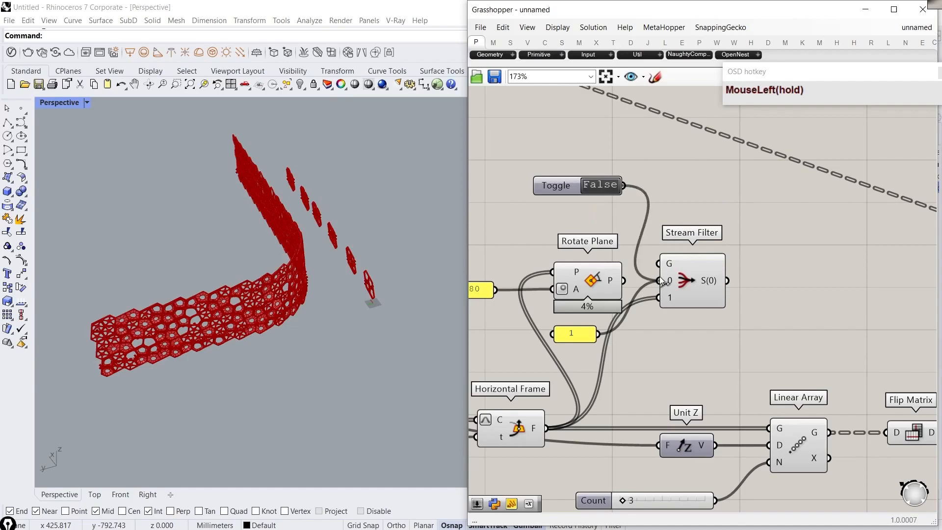
pyautogui.click(609, 187)
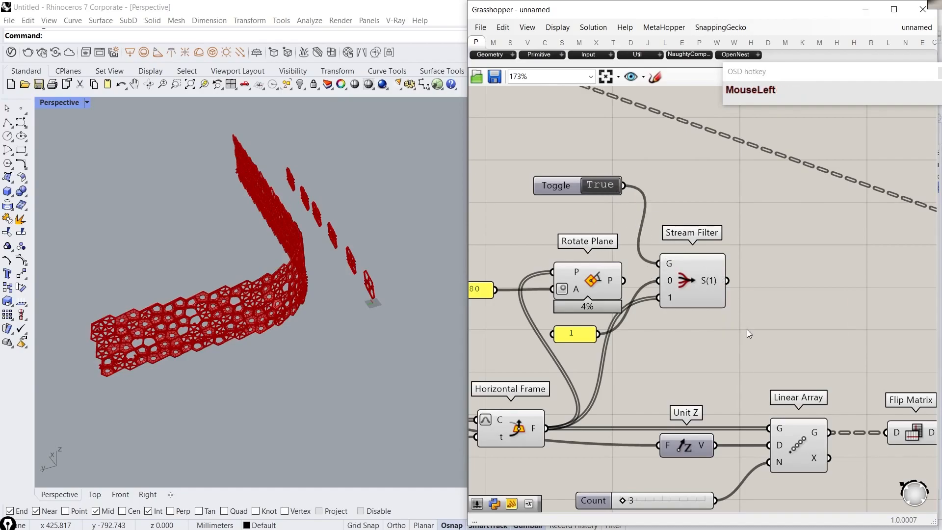
# Step: Delete the panel with the value 1, reconnect Rotate Plane to stream 0, and move the Stream Filter farther from Rotate Plane
pyautogui.click(580, 335)
pyautogui.press('Delete')
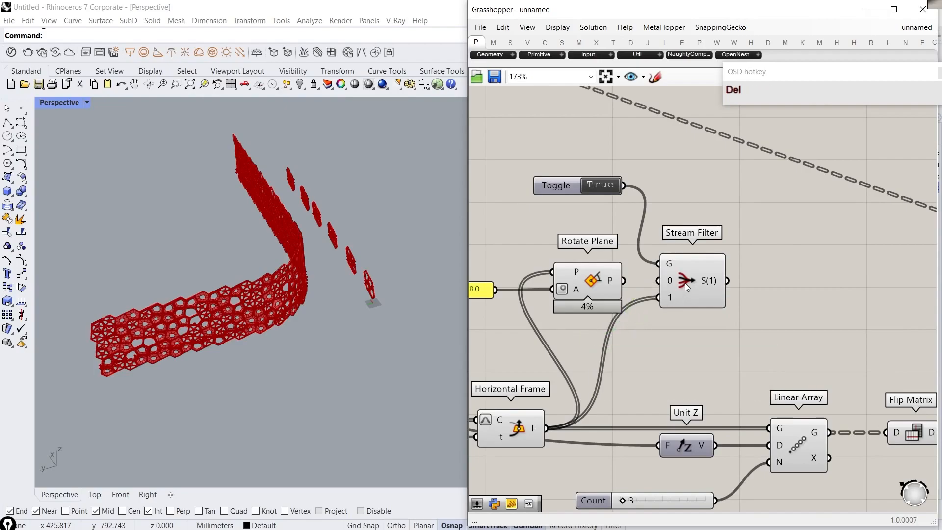
pyautogui.moveTo(685, 283); pyautogui.dragTo(764, 291)
pyautogui.scroll(-2, 765, 297)
pyautogui.moveTo(782, 303); pyautogui.dragTo(719, 283, button='right')
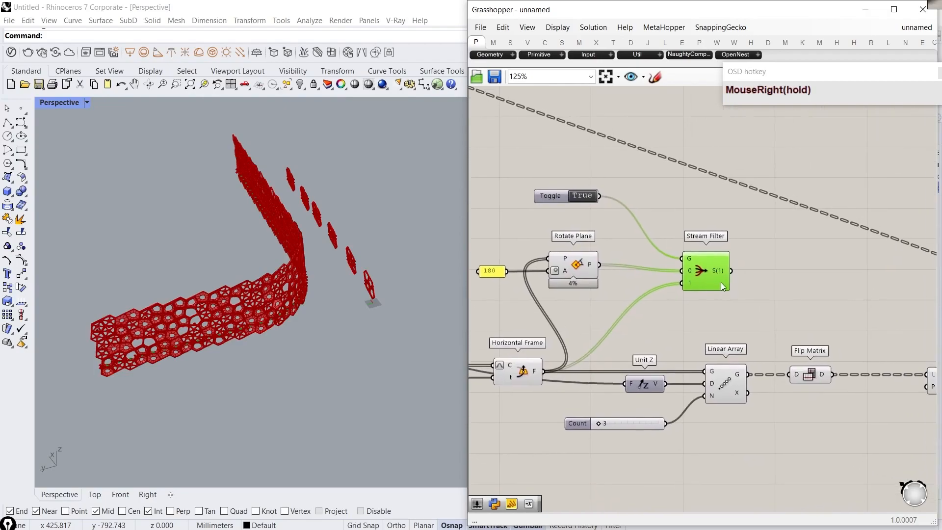
# Step: Tidy the positions of Rotate Plane, its 180 panel, the toggle and Stream Filter, and feed Stream Filter's output into Linear Array's geometry input
pyautogui.moveTo(606, 254); pyautogui.dragTo(683, 265, button='right')
pyautogui.moveTo(467, 275); pyautogui.dragTo(325, 277)
pyautogui.moveTo(458, 268); pyautogui.dragTo(506, 265, button='right')
pyautogui.moveTo(576, 304); pyautogui.dragTo(460, 245)
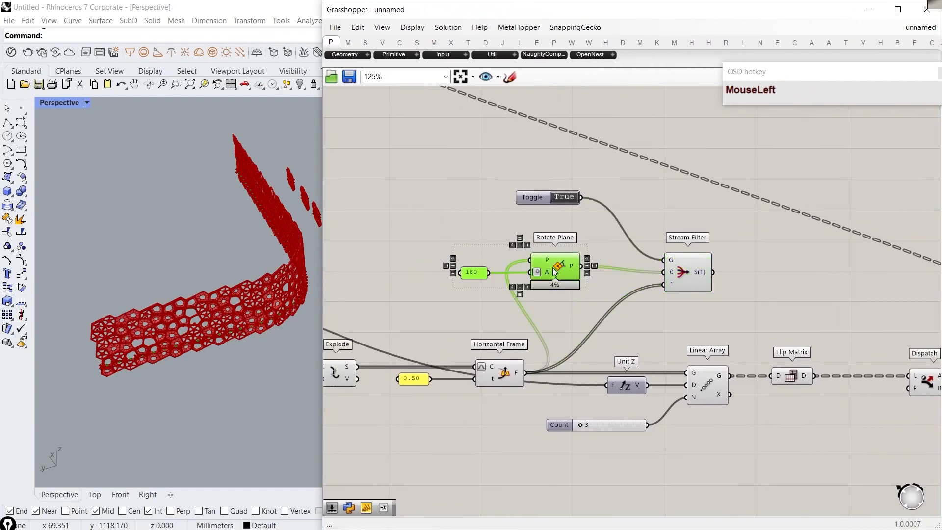
pyautogui.moveTo(557, 262); pyautogui.dragTo(572, 266)
pyautogui.click(556, 216)
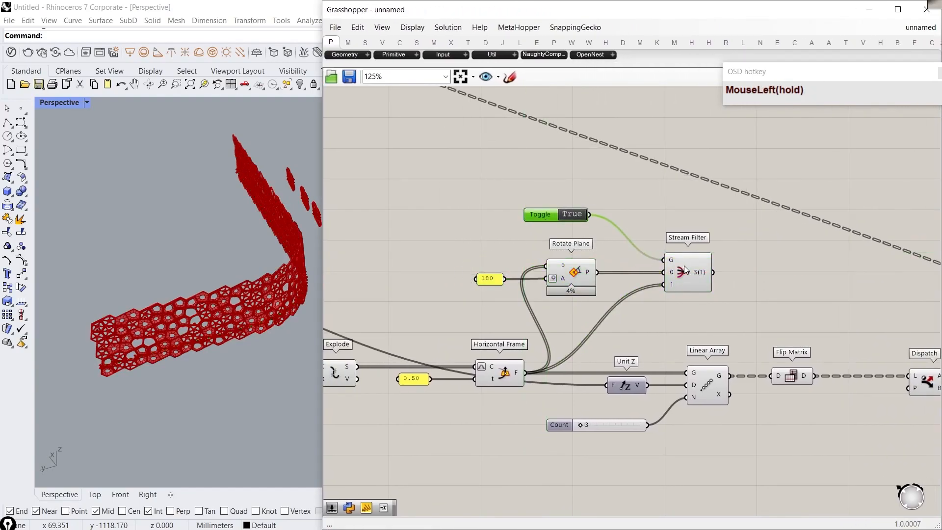
pyautogui.moveTo(685, 270); pyautogui.dragTo(666, 272)
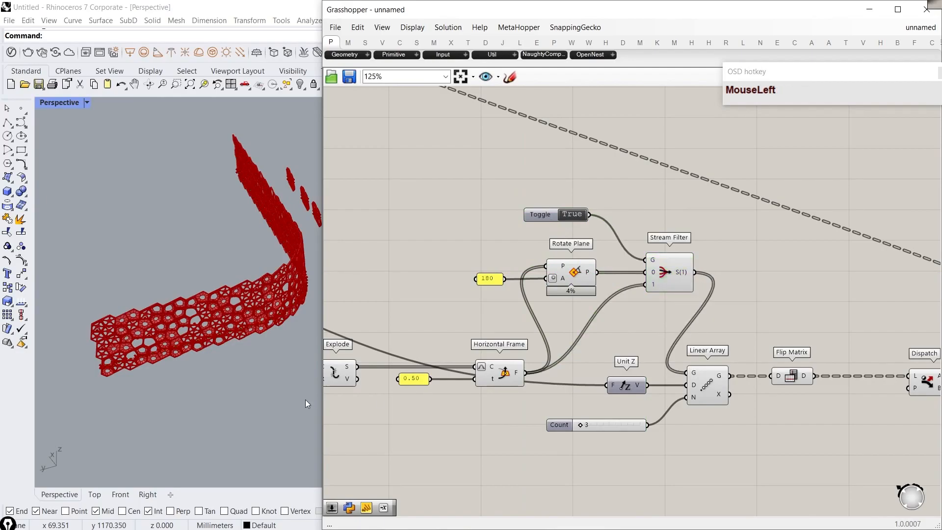
# Step: Examine the joints and frame edges of the red preview modules on the wall up close
pyautogui.moveTo(314, 401); pyautogui.dragTo(147, 336, button='right')
pyautogui.scroll(3, 228, 396)
pyautogui.scroll(12, 155, 367)
pyautogui.scroll(-12, 155, 367)
pyautogui.scroll(8, 273, 305)
pyautogui.moveTo(273, 305); pyautogui.dragTo(269, 297, button='right')
pyautogui.scroll(5, 236, 295)
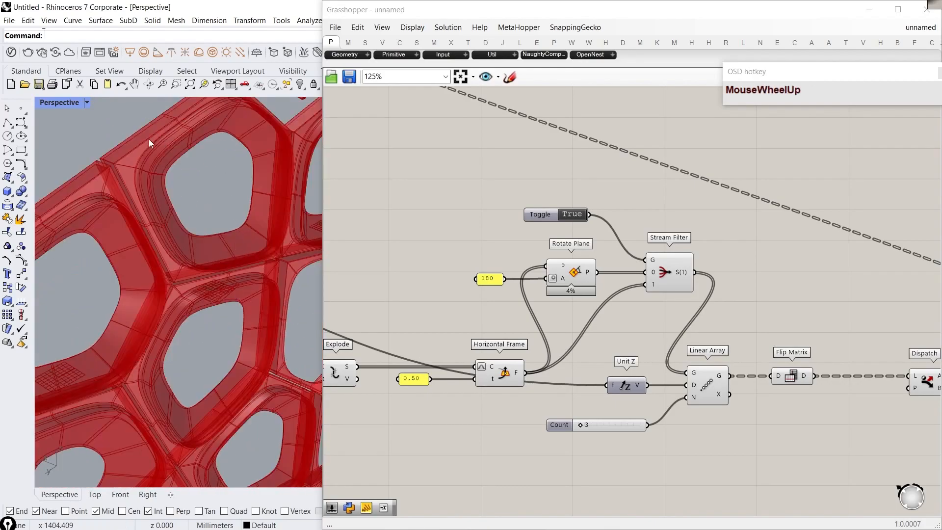
pyautogui.scroll(-8, 195, 187)
pyautogui.moveTo(196, 188); pyautogui.dragTo(226, 190, button='right')
pyautogui.scroll(9, 225, 190)
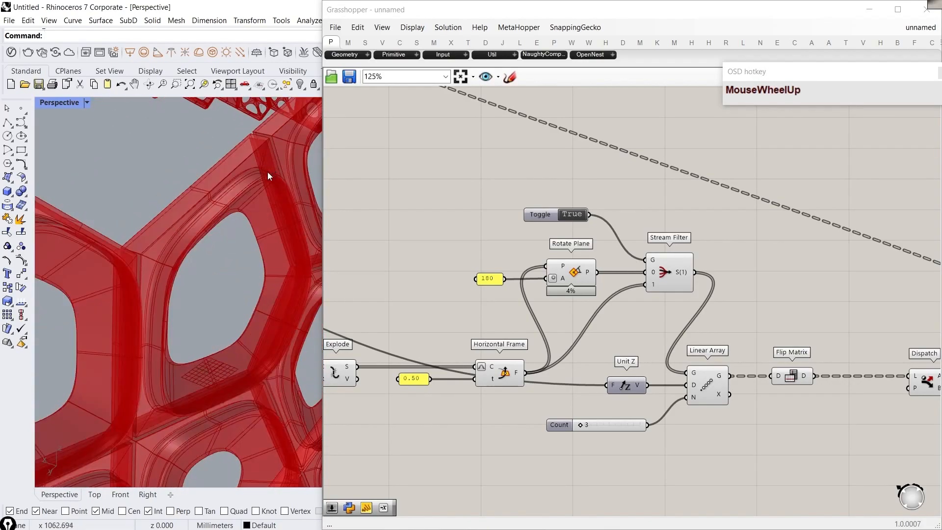
pyautogui.scroll(-7, 562, 249)
pyautogui.scroll(6, 563, 253)
# Step: Add a Custom Preview component and connect Orient's geometry output to its geometry input
pyautogui.doubleClick(710, 233)
pyautogui.write('c')
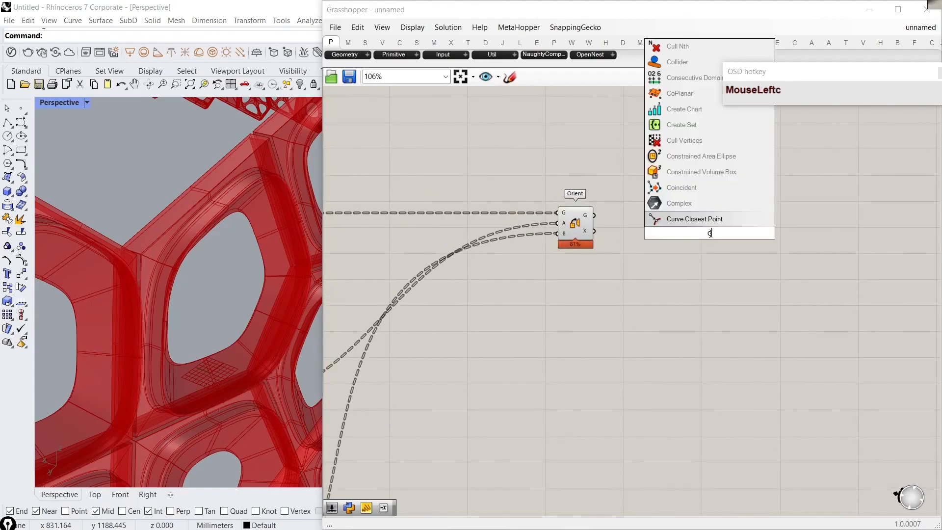
pyautogui.write('ustom preview')
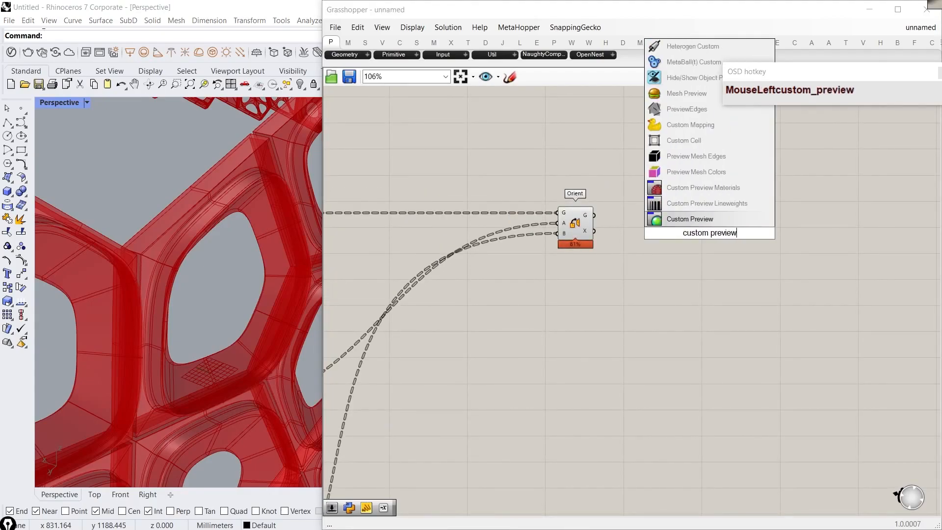
pyautogui.click(687, 219)
pyautogui.moveTo(705, 231); pyautogui.dragTo(776, 216)
# Step: Add a Colour Swatch wired to Custom Preview's material input and set it to pale pink with hue 0, saturation 9, value 91
pyautogui.doubleClick(696, 254)
pyautogui.write('swat')
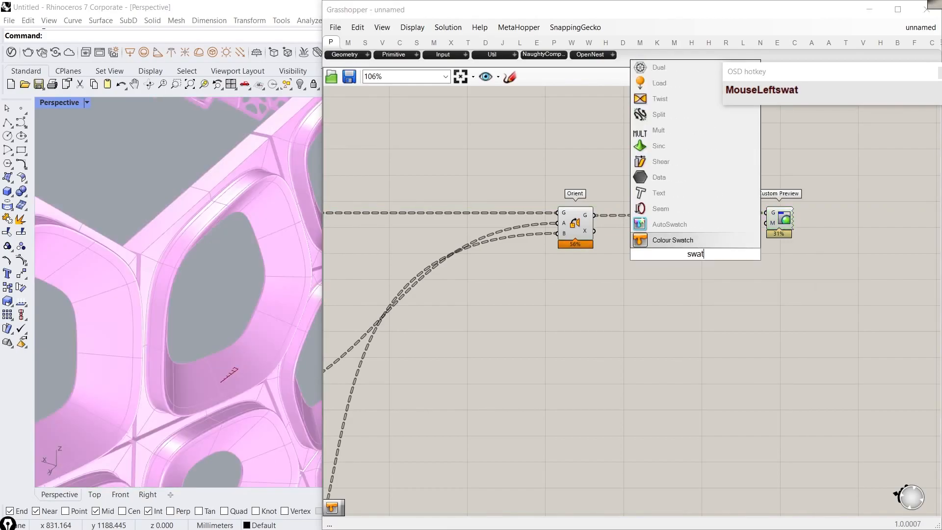
pyautogui.write('ch')
pyautogui.press('Return')
pyautogui.scroll(3, 729, 266)
pyautogui.click(710, 259)
pyautogui.moveTo(762, 319); pyautogui.dragTo(796, 308)
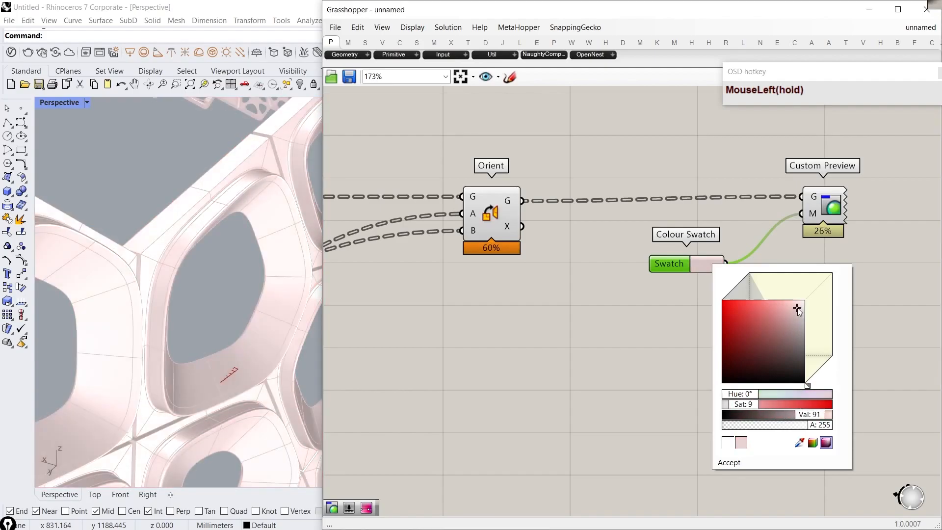
pyautogui.click(466, 340)
# Step: Switch the perspective viewport to Rendered display and turn off the standard preview of all definition components
pyautogui.moveTo(87, 103); pyautogui.dragTo(110, 128)
pyautogui.hotkey('ctrl', 'a')
pyautogui.scroll(1, 589, 355)
pyautogui.middleClick(590, 354)
pyautogui.click(629, 319)
pyautogui.click(540, 314)
# Step: Examine the rendered module wall from a distance and from close up
pyautogui.scroll(-15, 226, 308)
pyautogui.scroll(4, 226, 310)
pyautogui.moveTo(227, 310); pyautogui.dragTo(190, 216, button='right')
pyautogui.scroll(-6, 166, 275)
pyautogui.scroll(8, 118, 265)
pyautogui.scroll(4, 166, 190)
pyautogui.scroll(-9, 677, 259)
# Step: Set the Boolean Toggle feeding Stream Filter's gate to False
pyautogui.moveTo(490, 303); pyautogui.dragTo(732, 234, button='right')
pyautogui.scroll(3, 500, 316)
pyautogui.moveTo(517, 313); pyautogui.dragTo(569, 284, button='right')
pyautogui.scroll(5, 564, 286)
pyautogui.click(558, 288)
pyautogui.scroll(3, 472, 258)
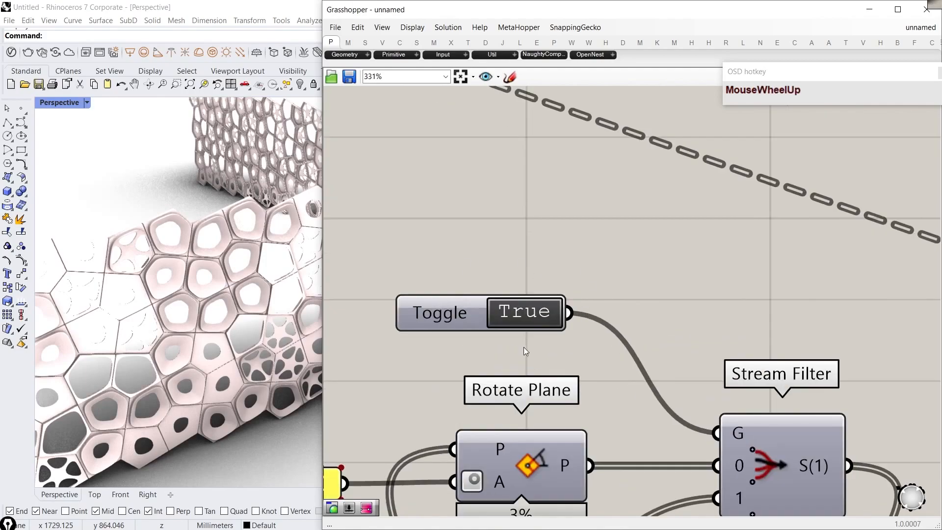
pyautogui.click(528, 315)
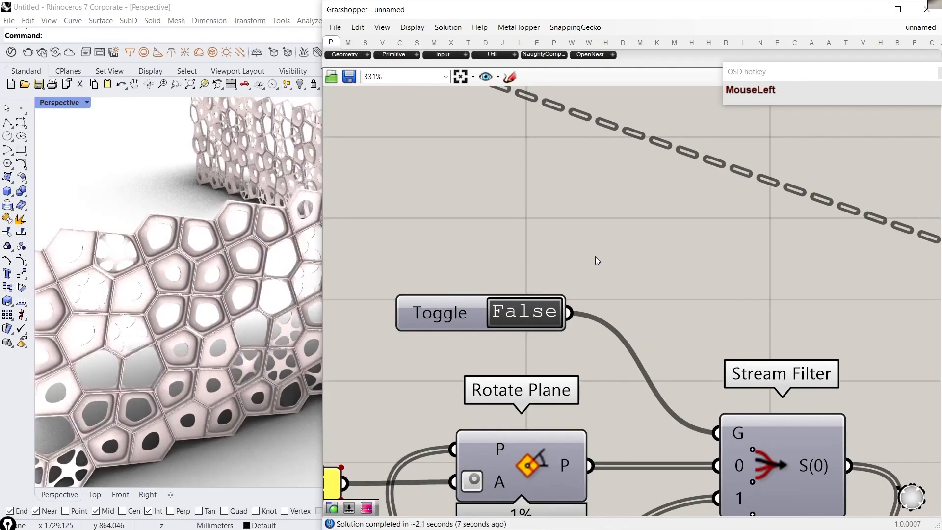
# Step: Inspect the module orientation on the rendered wall up close and set the Boolean Toggle back to True
pyautogui.scroll(-4, 148, 364)
pyautogui.moveTo(148, 364); pyautogui.dragTo(162, 363, button='right')
pyautogui.scroll(3, 168, 363)
pyautogui.scroll(-3, 185, 314)
pyautogui.moveTo(185, 314); pyautogui.dragTo(233, 333, button='right')
pyautogui.scroll(5, 190, 329)
pyautogui.scroll(-4, 146, 332)
pyautogui.scroll(8, 147, 331)
pyautogui.moveTo(129, 340); pyautogui.dragTo(128, 250, button='right')
pyautogui.scroll(7, 184, 284)
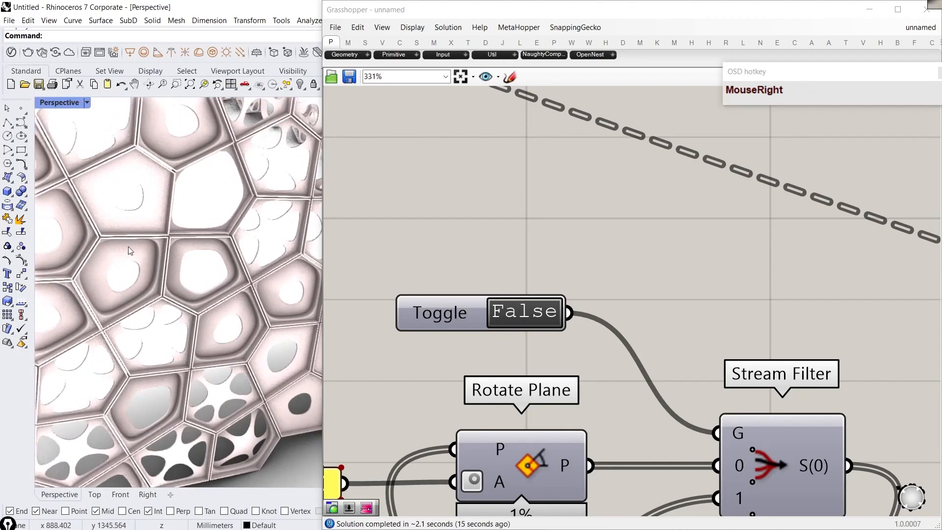
pyautogui.doubleClick(486, 319)
# Step: Add a scribble reading "Thanks For Watching" in the empty canvas area below the Custom Preview
pyautogui.scroll(-5, 502, 246)
pyautogui.moveTo(514, 231); pyautogui.dragTo(581, 232, button='right')
pyautogui.scroll(-5, 614, 292)
pyautogui.scroll(6, 719, 225)
pyautogui.moveTo(719, 225); pyautogui.dragTo(619, 237, button='right')
pyautogui.scroll(2, 620, 236)
pyautogui.doubleClick(599, 307)
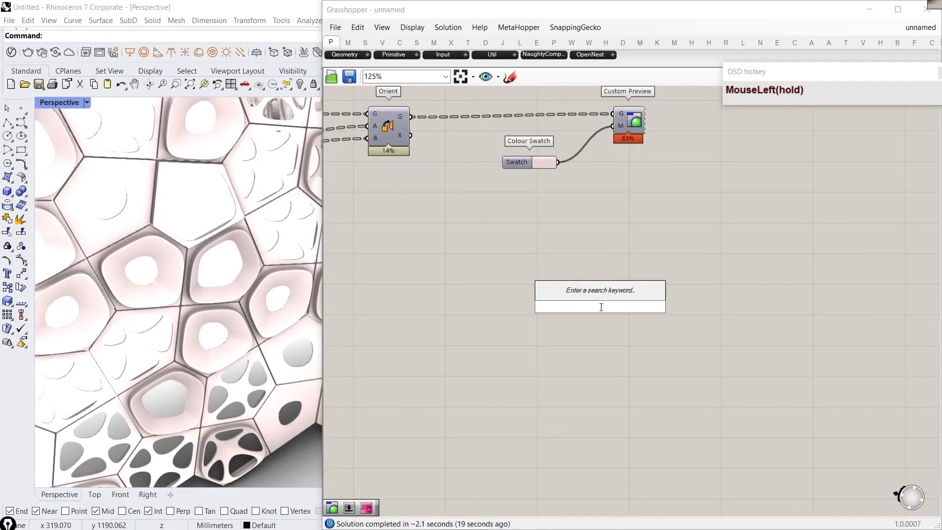
pyautogui.write('~Thanks For')
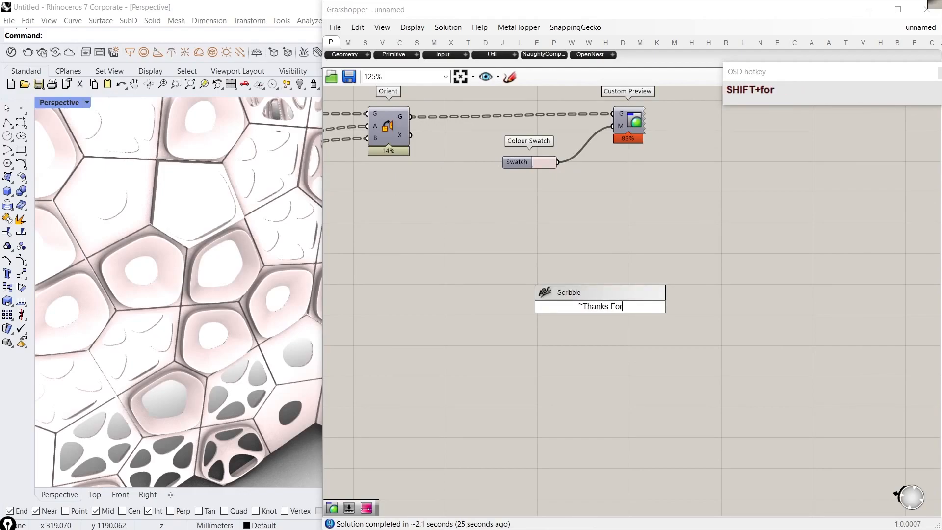
pyautogui.write('atching')
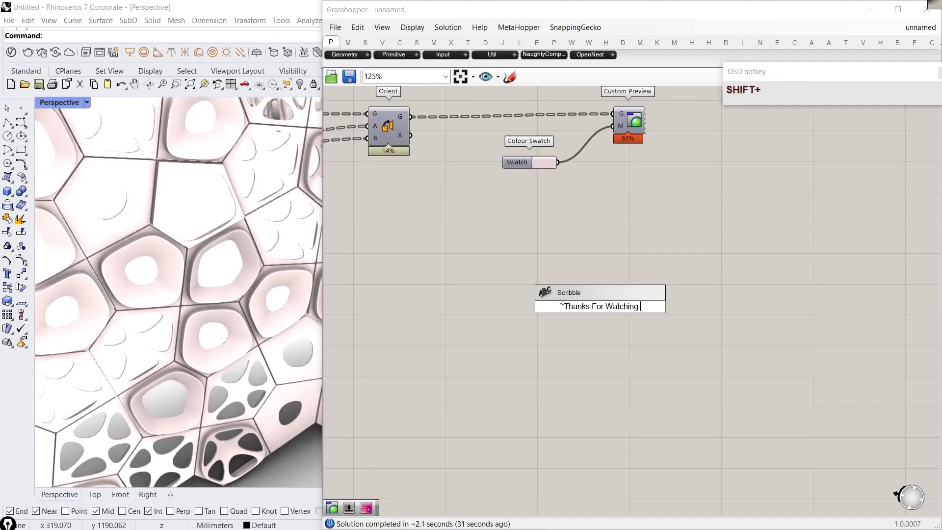
pyautogui.press('Return')
# Step: Set the size of the "Thanks For Watching" scribble to 65
pyautogui.doubleClick(599, 307)
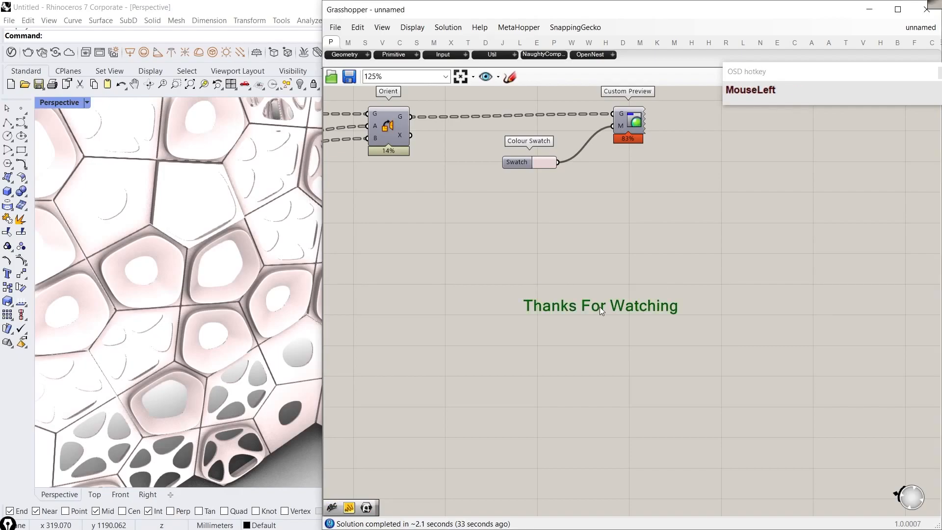
pyautogui.moveTo(568, 337); pyautogui.dragTo(637, 338)
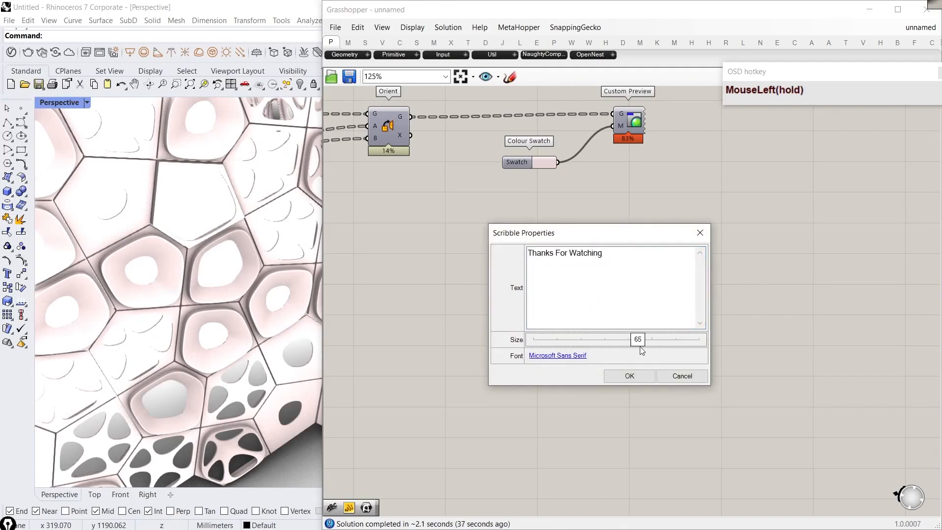
pyautogui.click(629, 376)
pyautogui.doubleClick(589, 307)
pyautogui.click(618, 375)
pyautogui.moveTo(732, 332); pyautogui.dragTo(649, 331, button='right')
pyautogui.scroll(1, 649, 331)
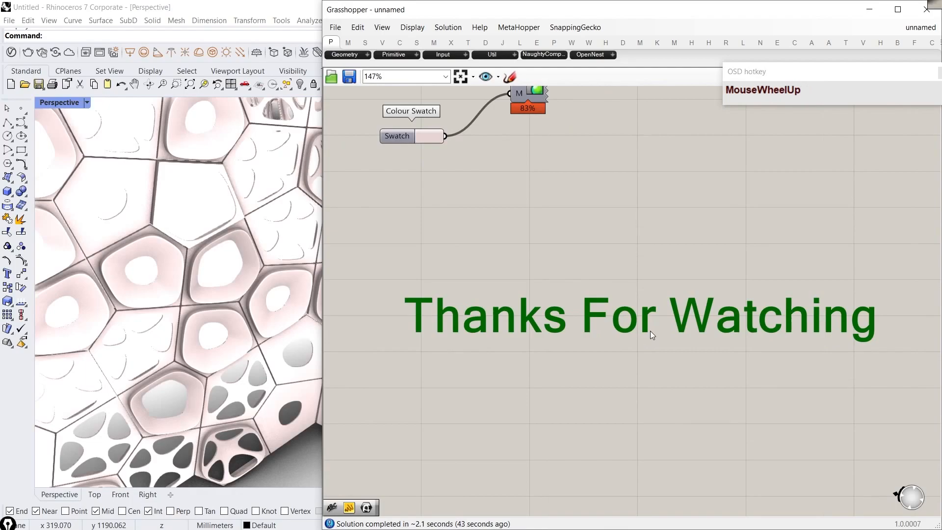
# Step: Show the whole wall in the perspective viewport and switch its display mode to RE3
pyautogui.scroll(-5, 226, 339)
pyautogui.scroll(1, 206, 337)
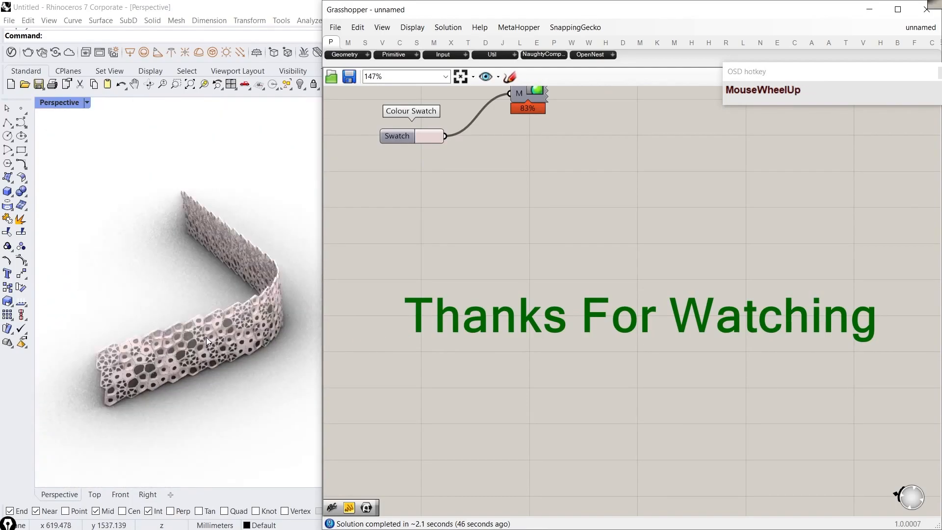
pyautogui.click(87, 103)
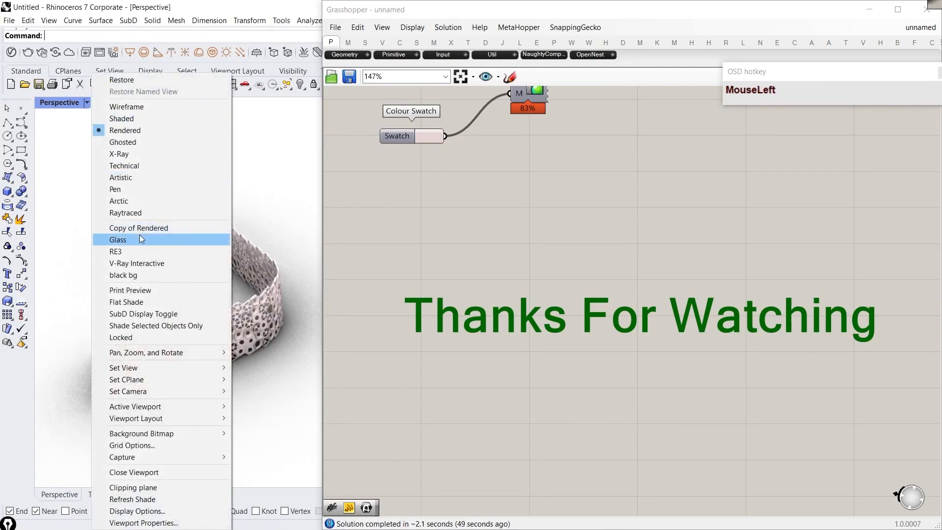
pyautogui.click(144, 251)
# Step: Frame the curved part of the wall from a low angle and switch Rhino to full screen
pyautogui.moveTo(232, 318); pyautogui.dragTo(217, 304, button='right')
pyautogui.scroll(-2, 216, 304)
pyautogui.scroll(5, 197, 353)
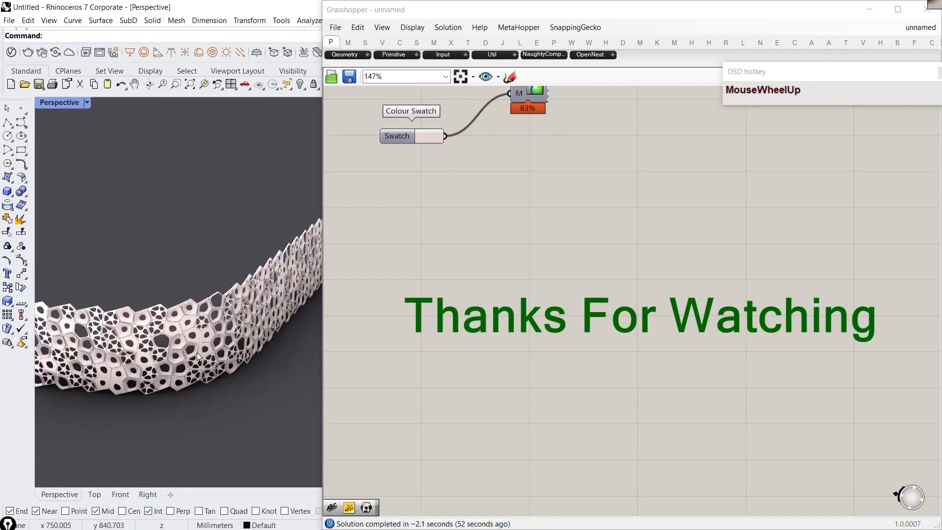
pyautogui.write('fu')
pyautogui.press('Return')
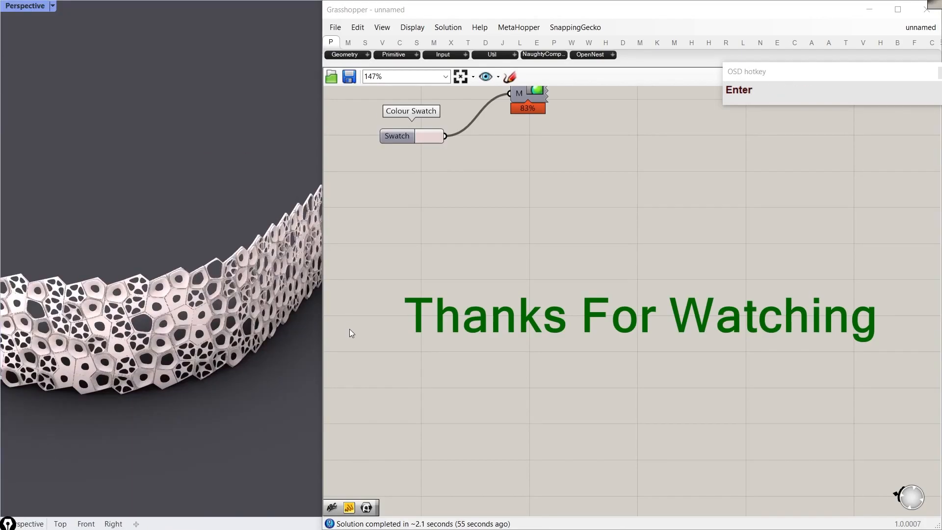